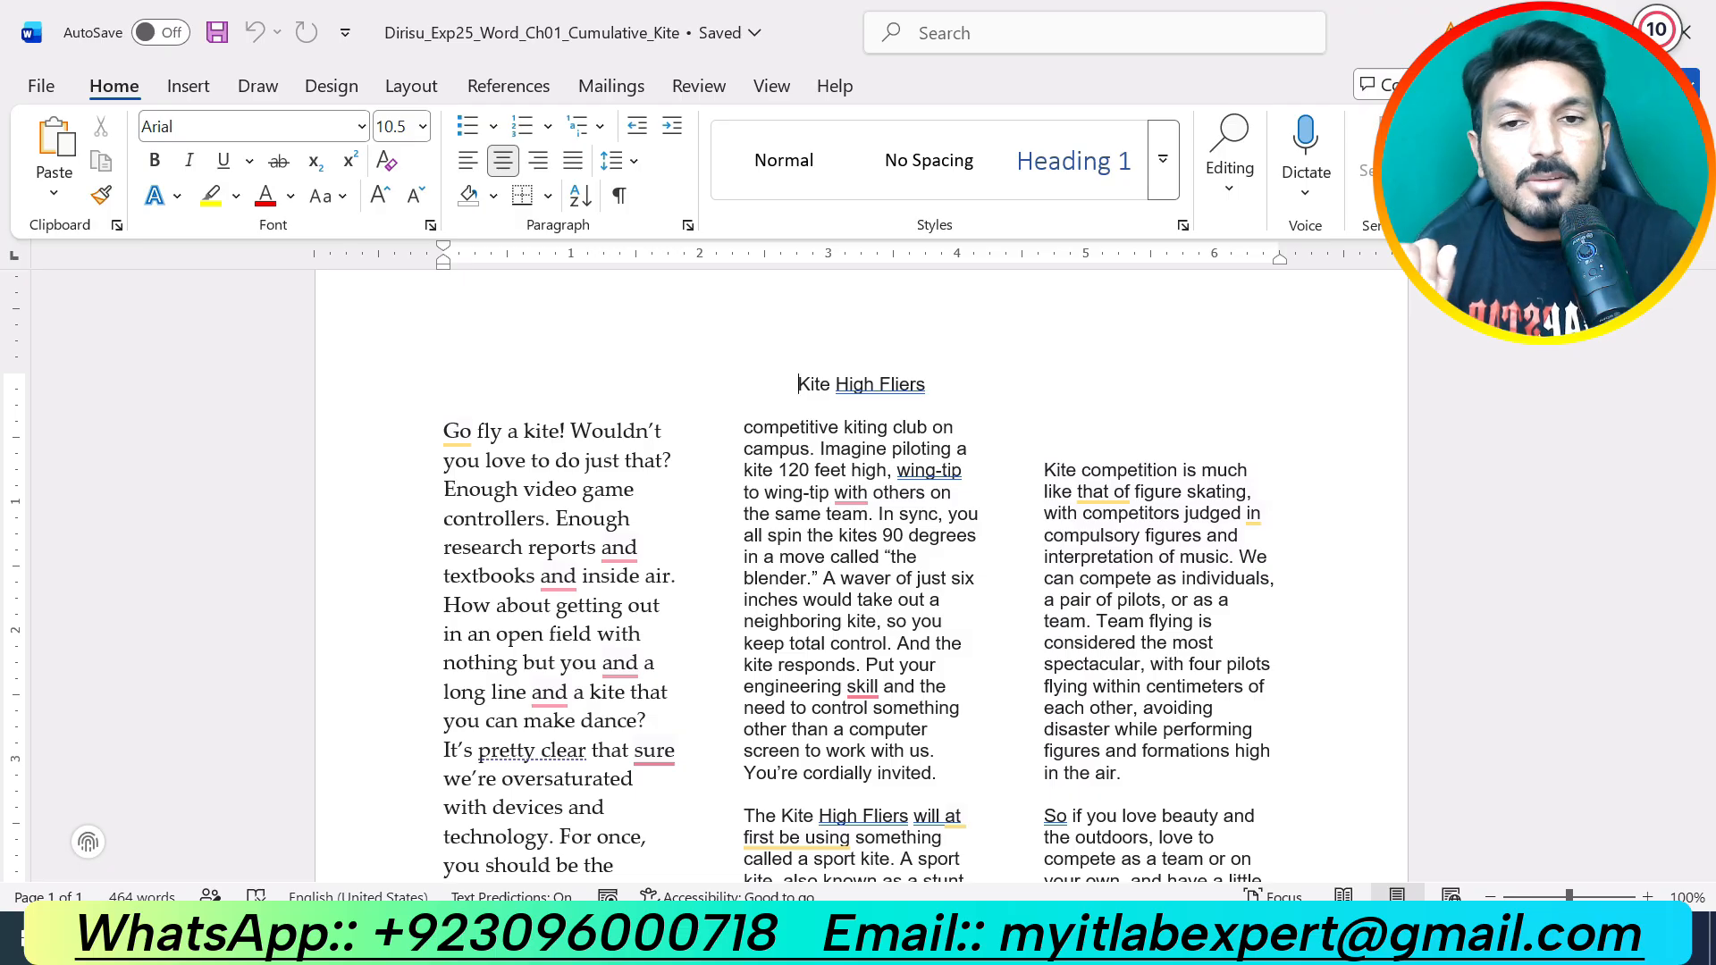
Step: In the instructions document, highlight the step 2 instruction in yellow
click(954, 938)
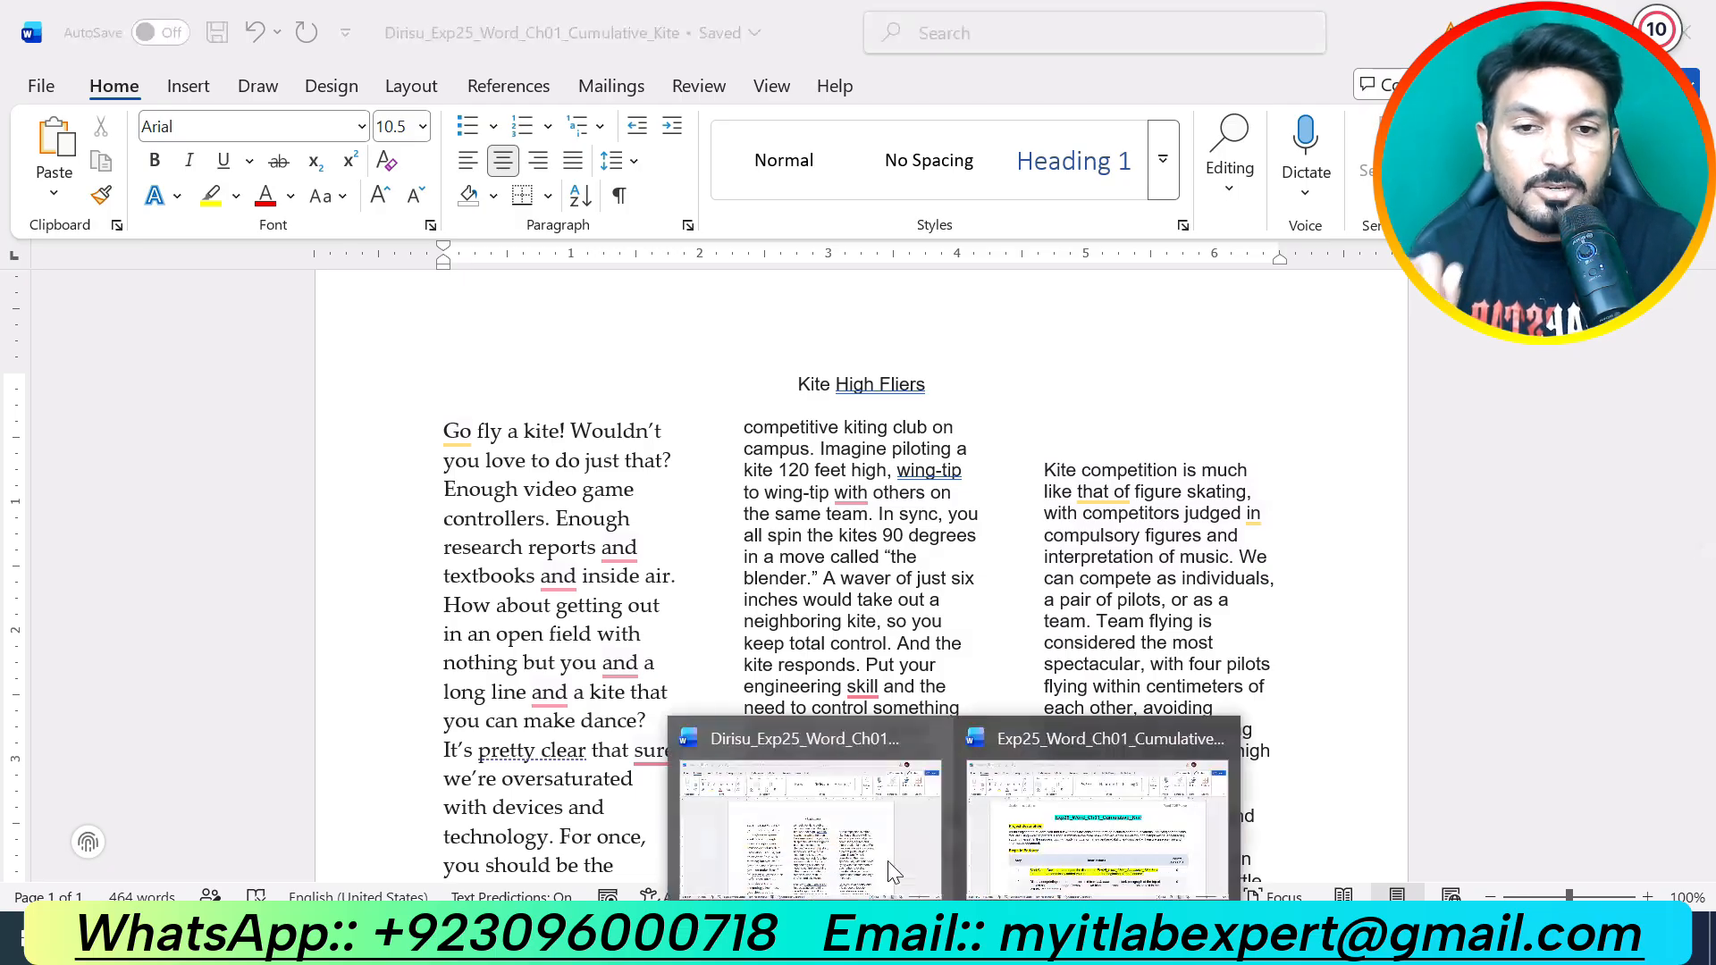
click(1083, 809)
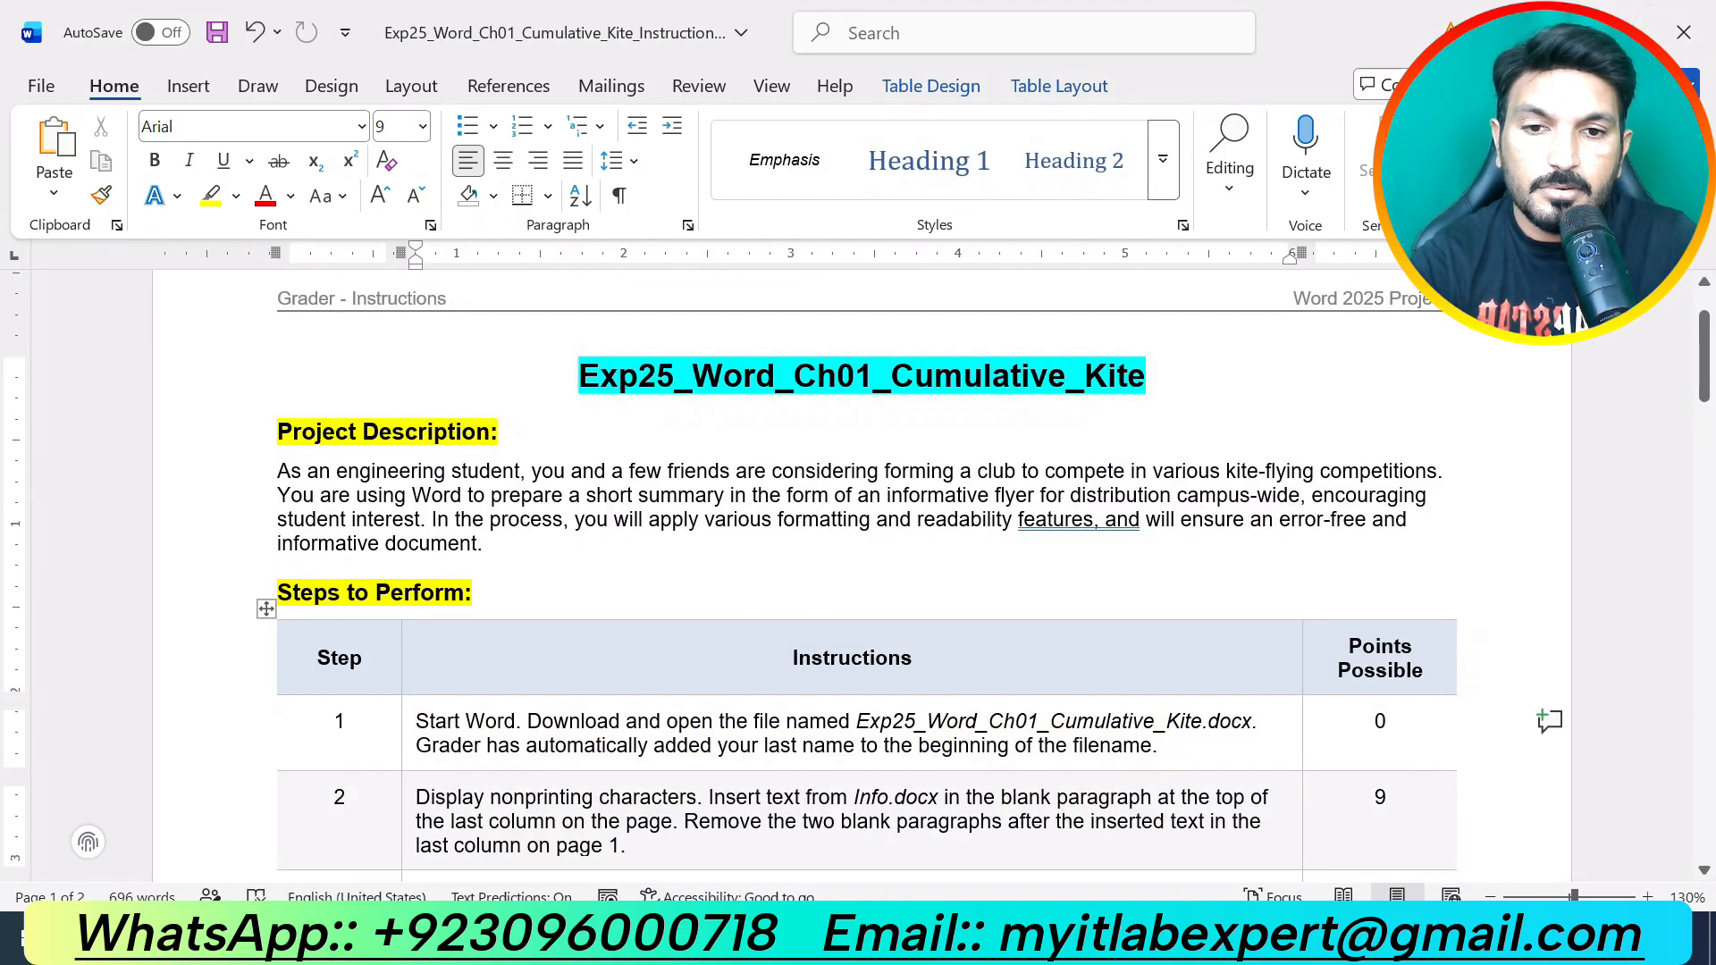
scroll(862, 626, down, 2)
drag(671, 687, 433, 635)
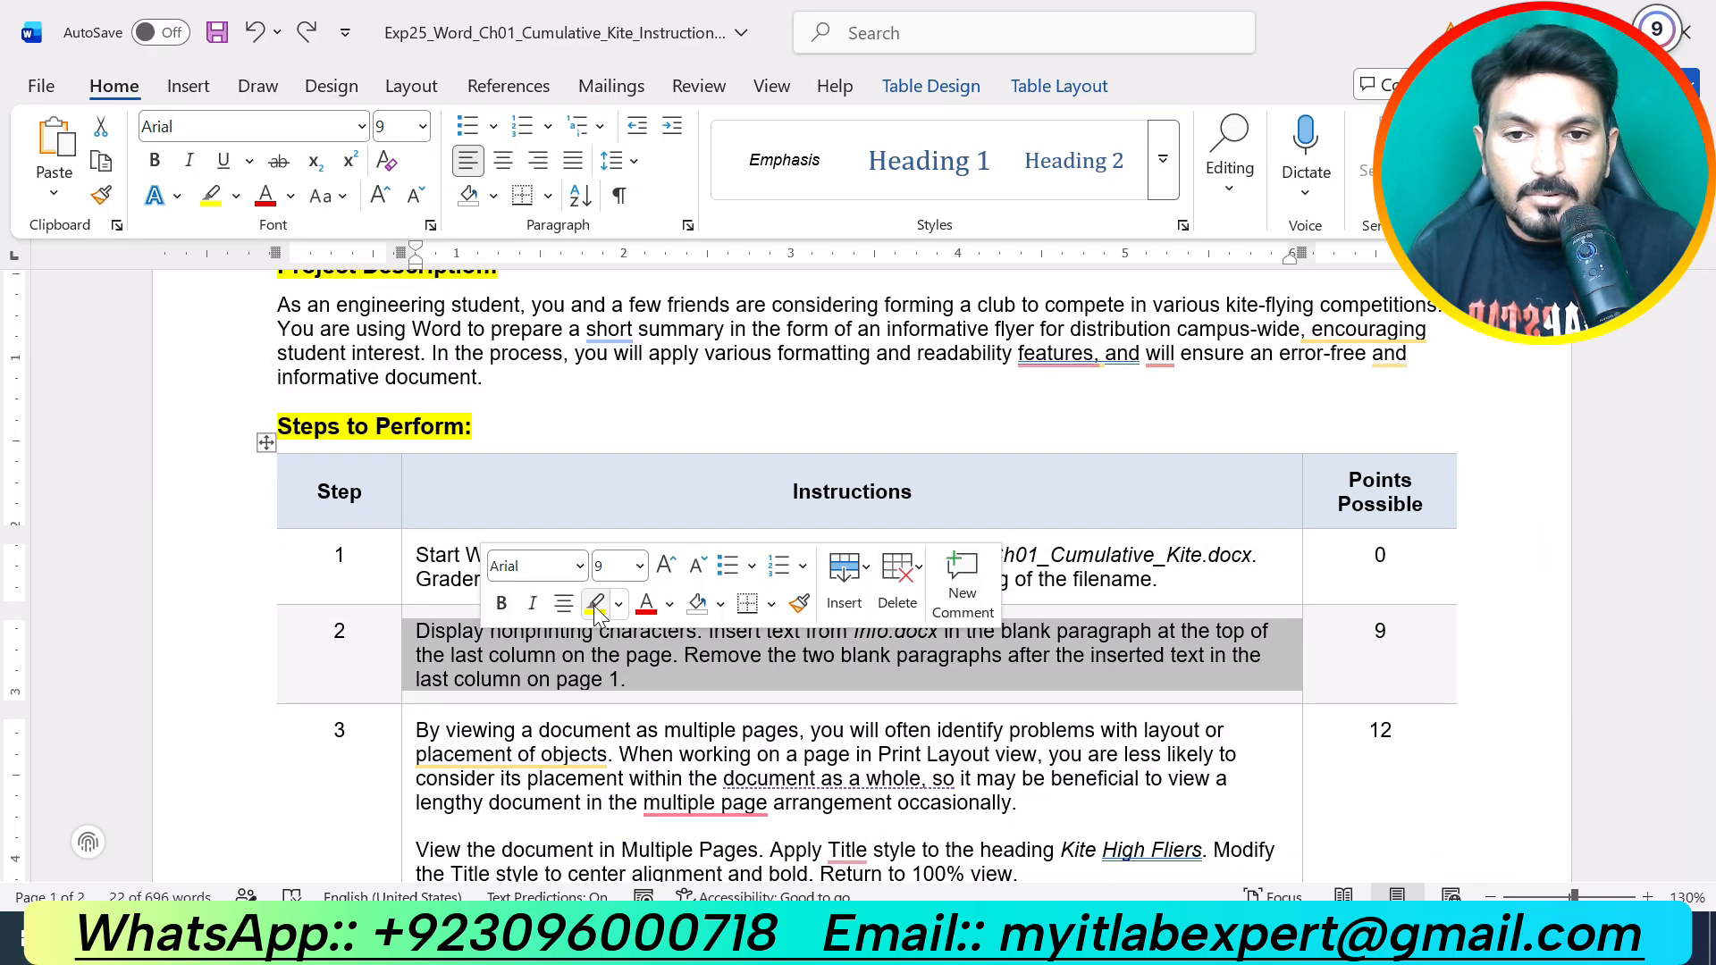
click(596, 604)
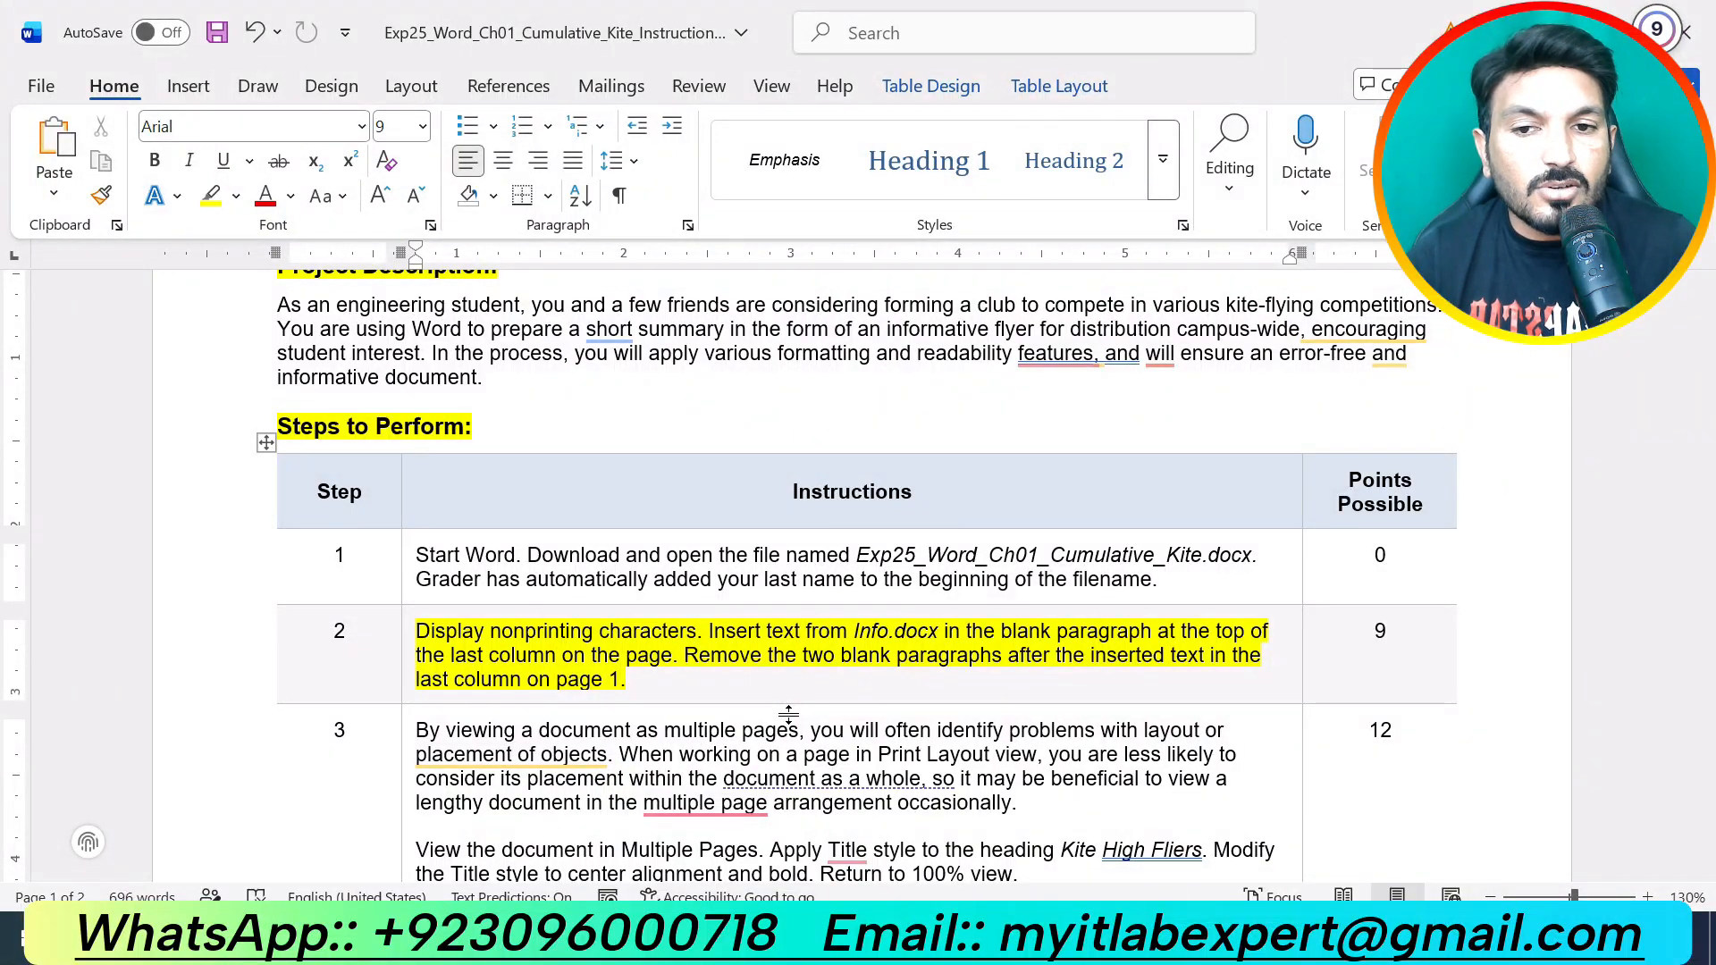
click(954, 938)
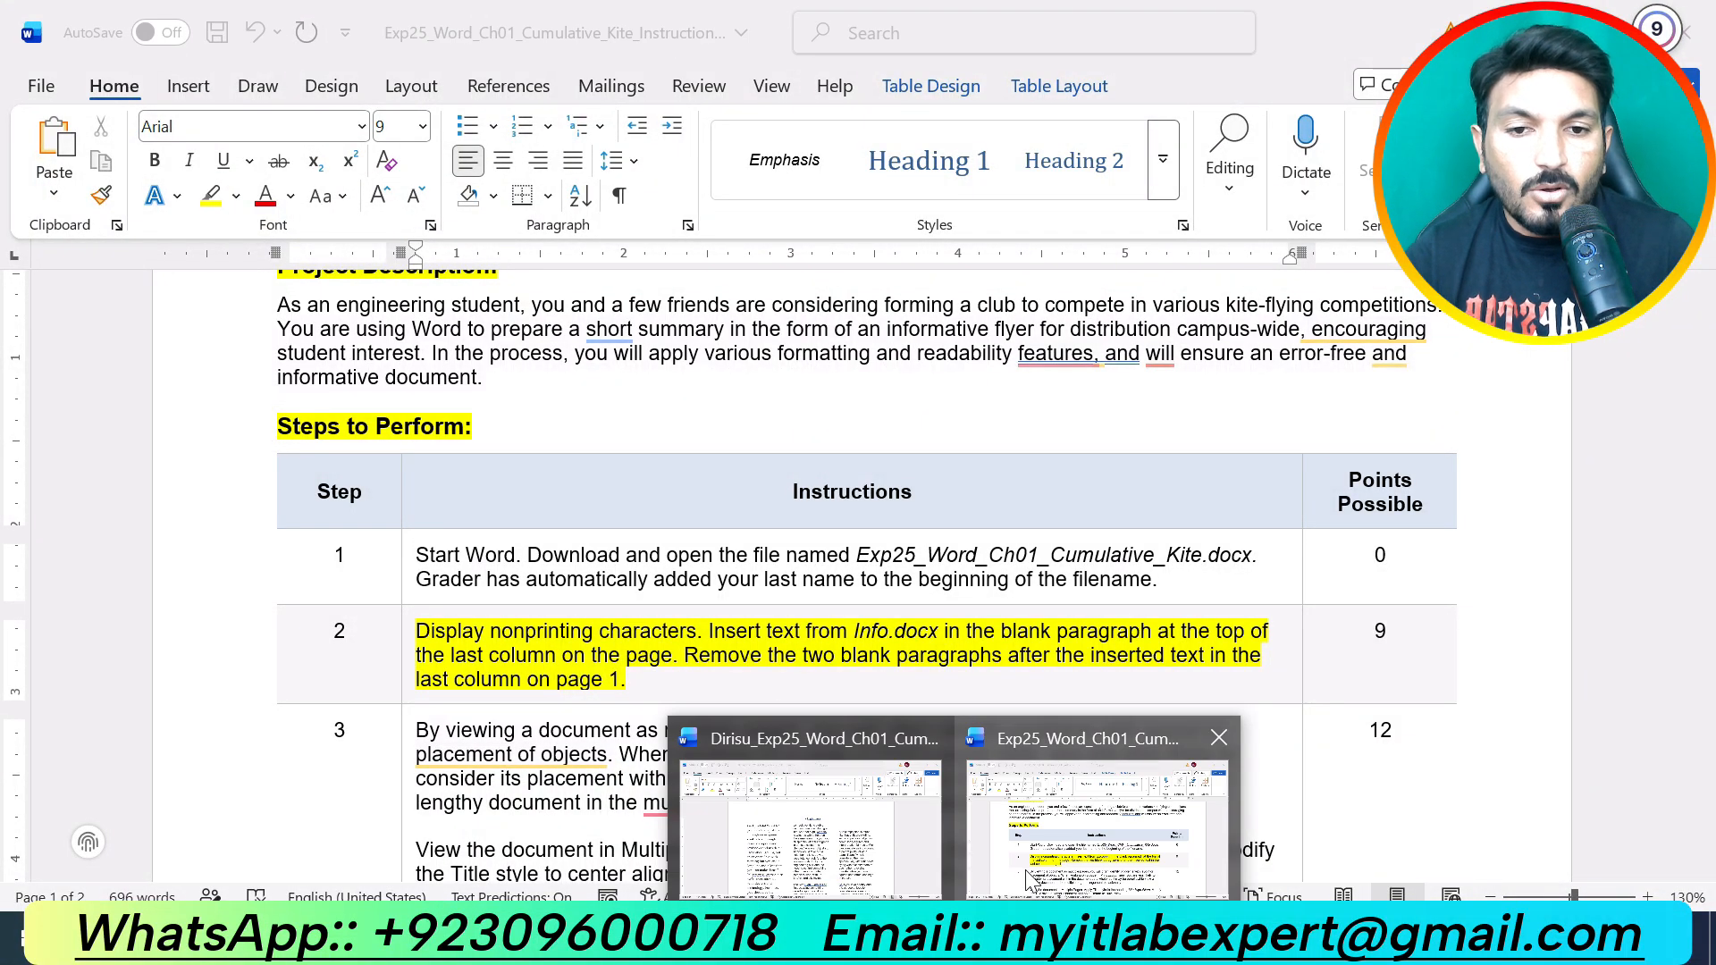
Step: In the Kite flyer, show paragraph marks and place the cursor in column 3's empty top paragraph
click(935, 854)
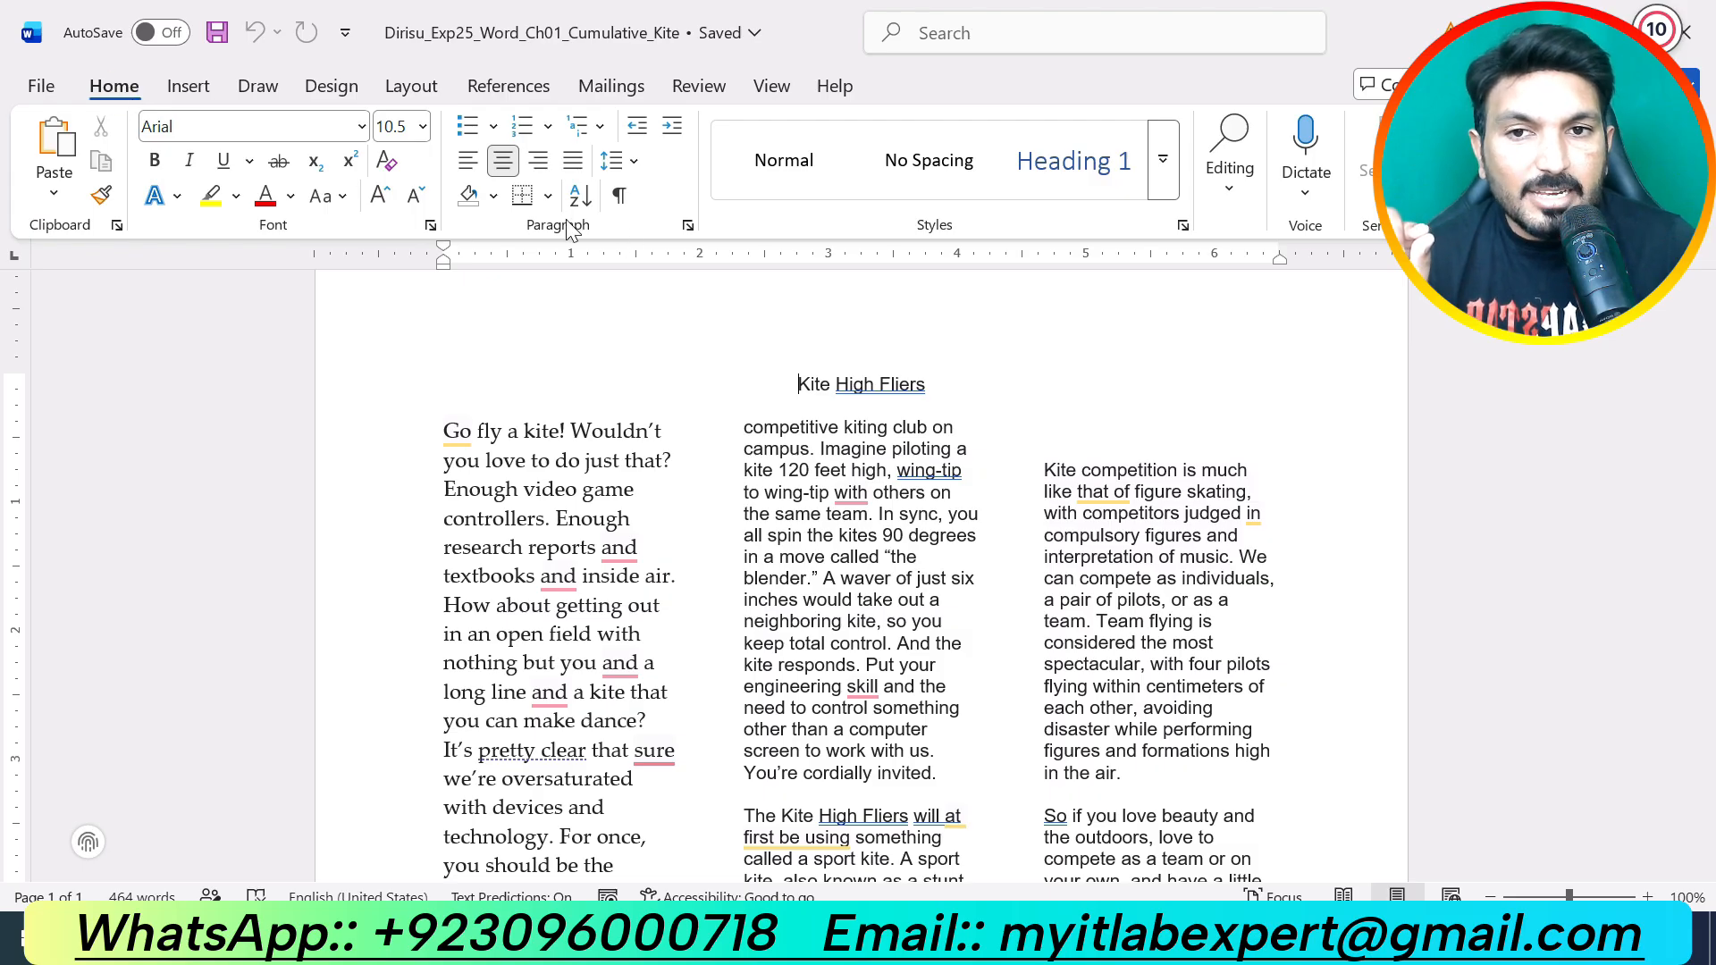
click(619, 197)
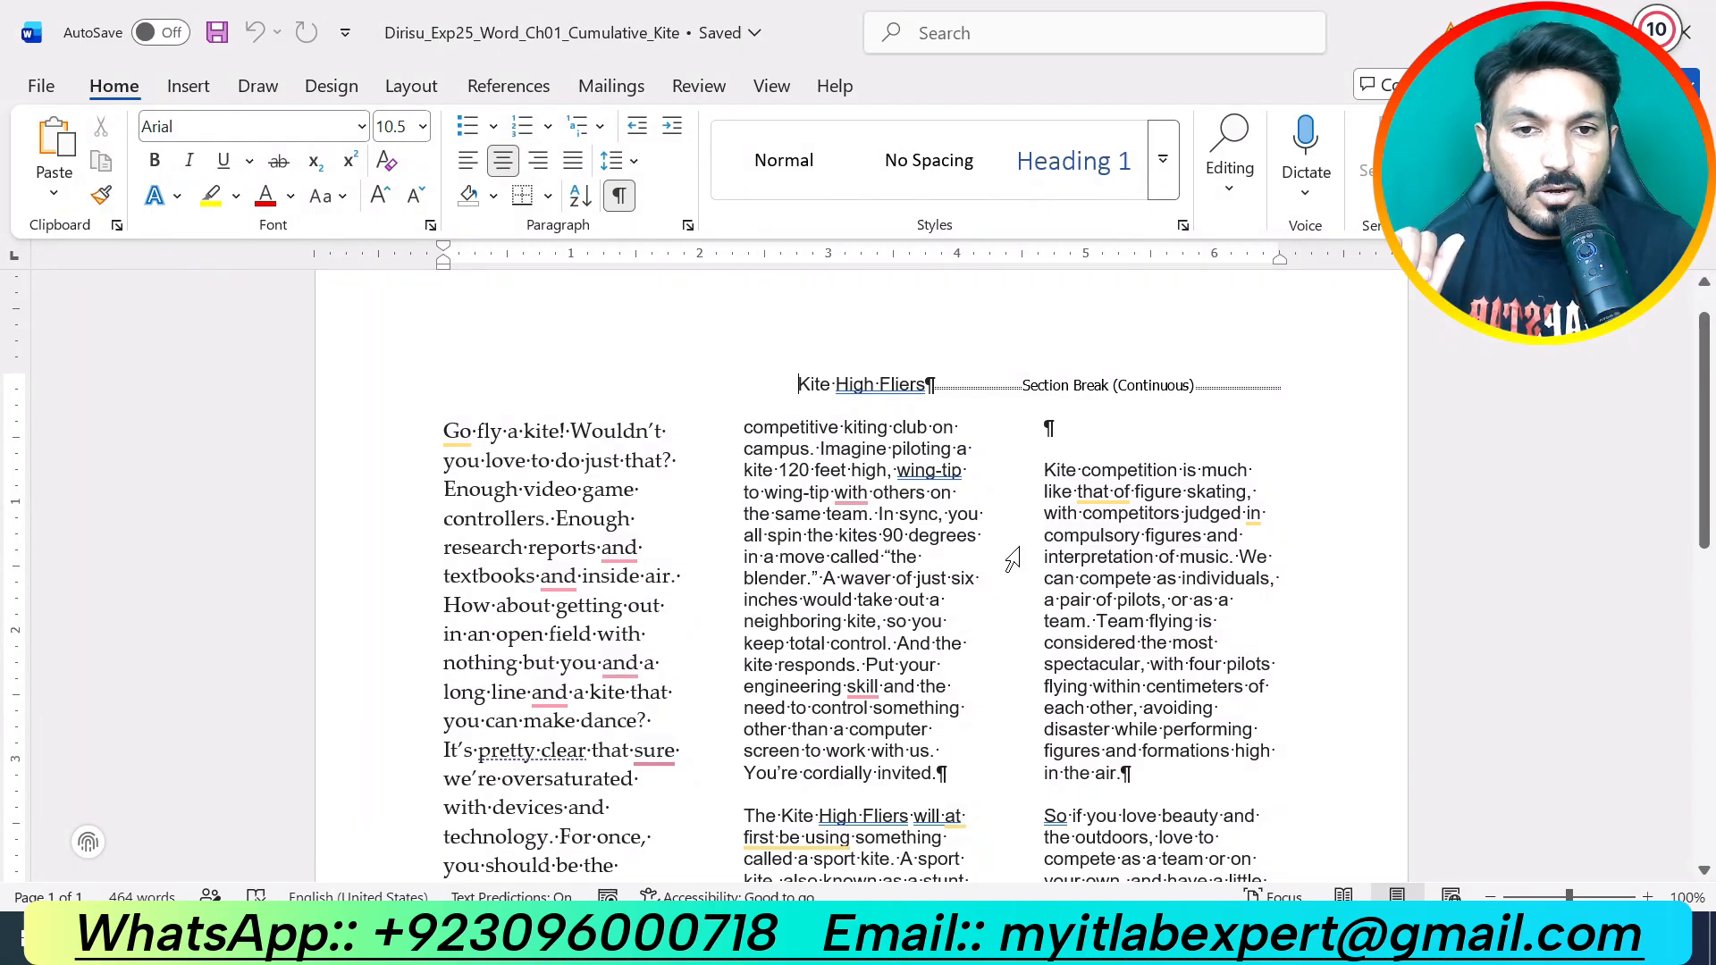
click(1046, 429)
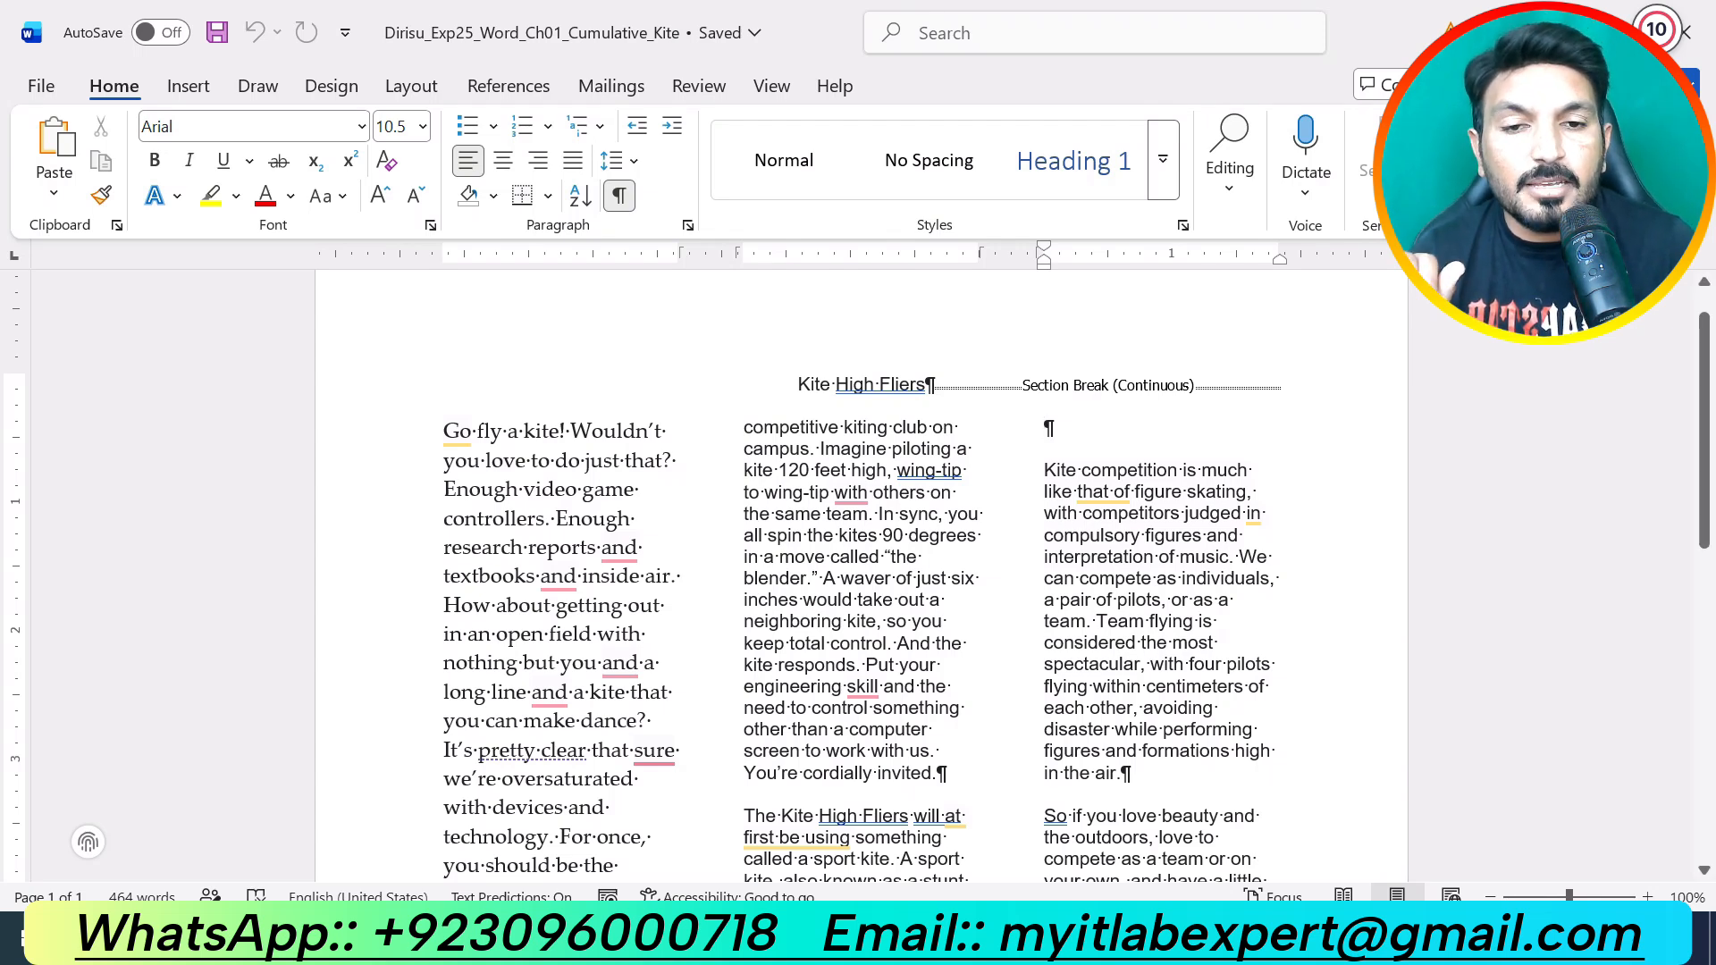
key(alt+Tab)
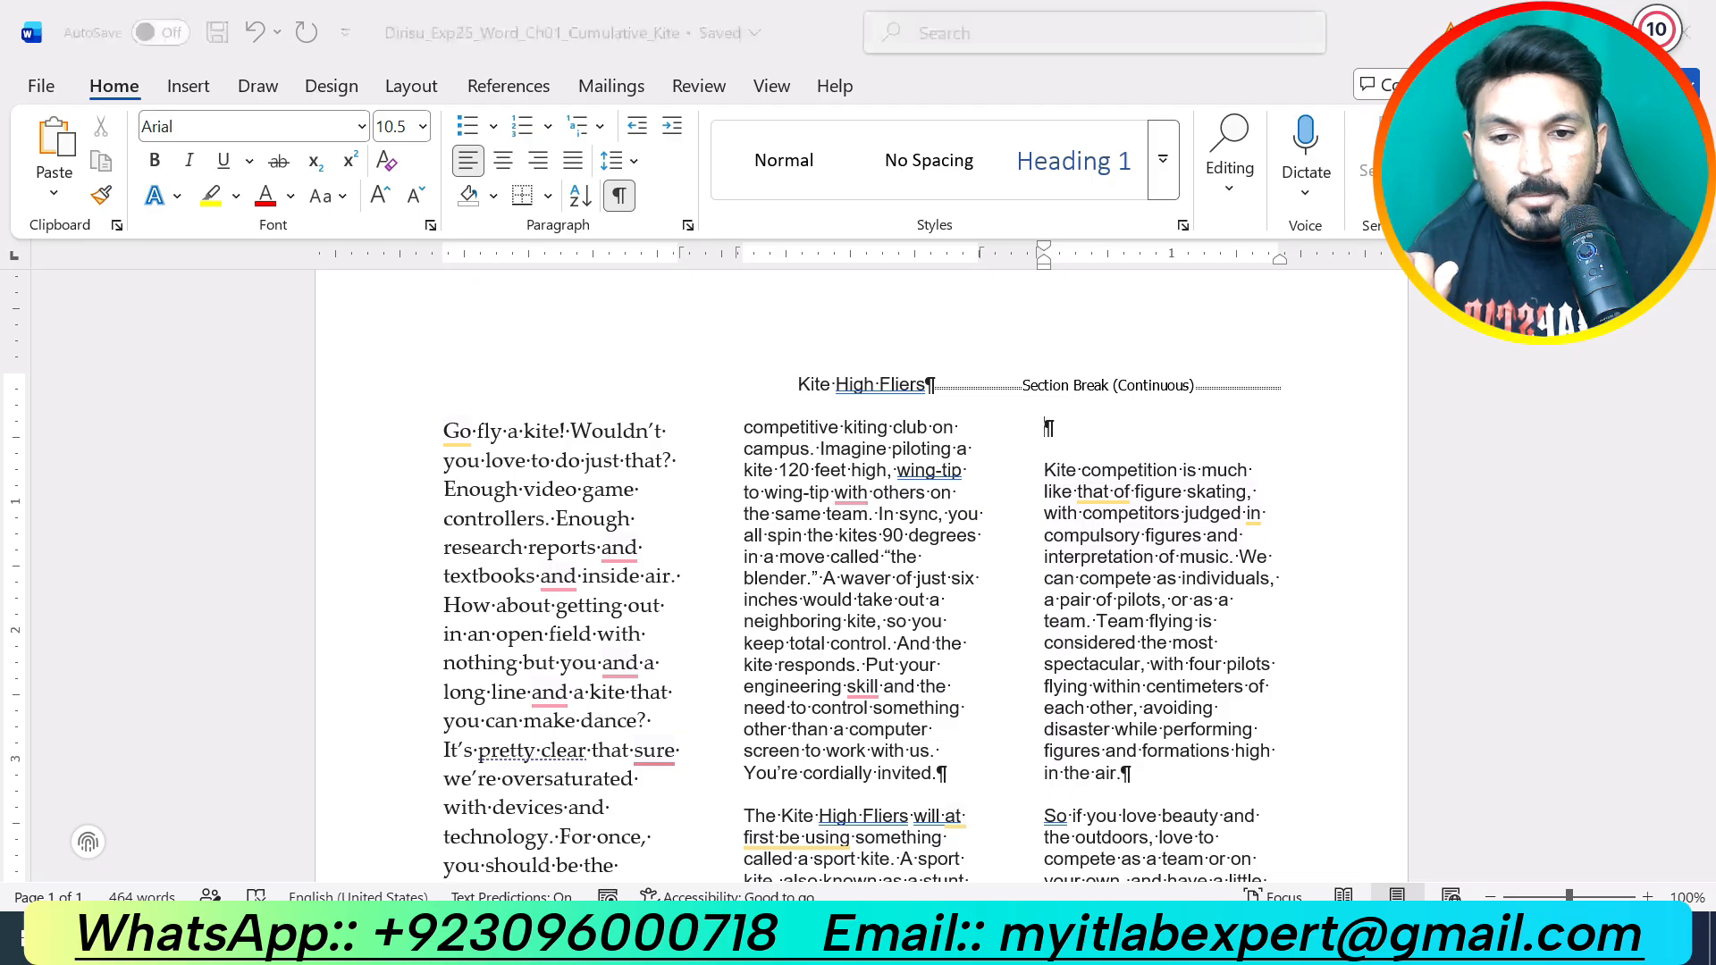
Step: Search Downloads for 'info' and expand the Last month results
click(1684, 15)
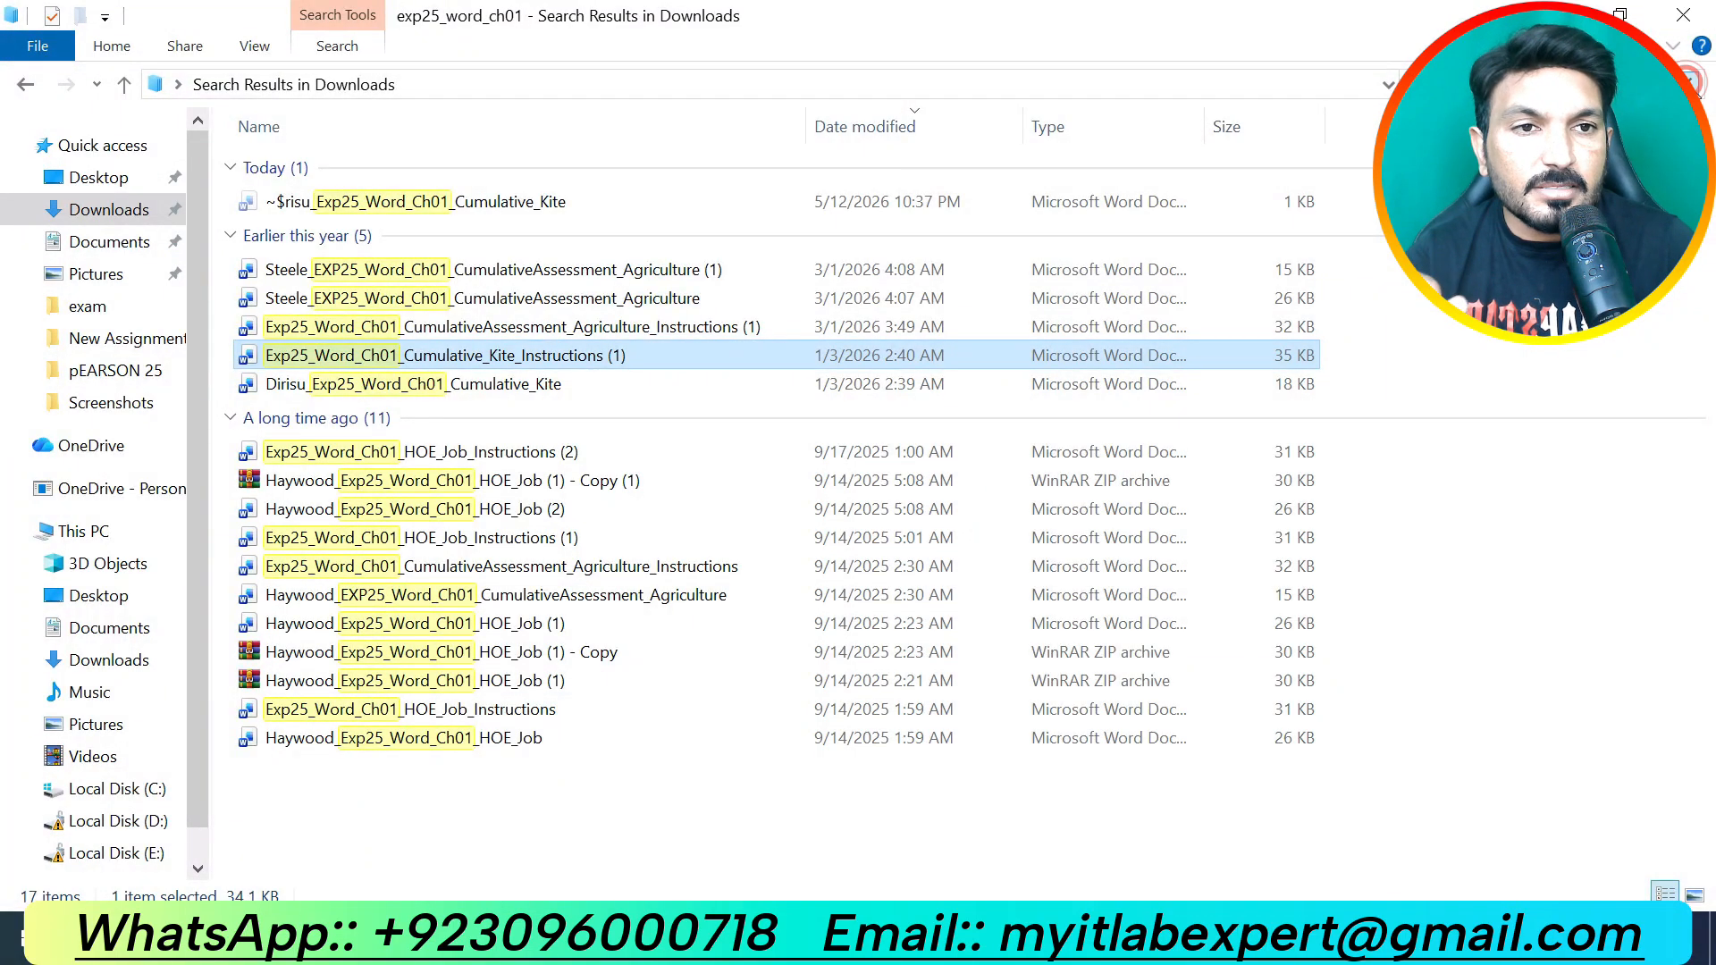
click(1689, 84)
text(inf)
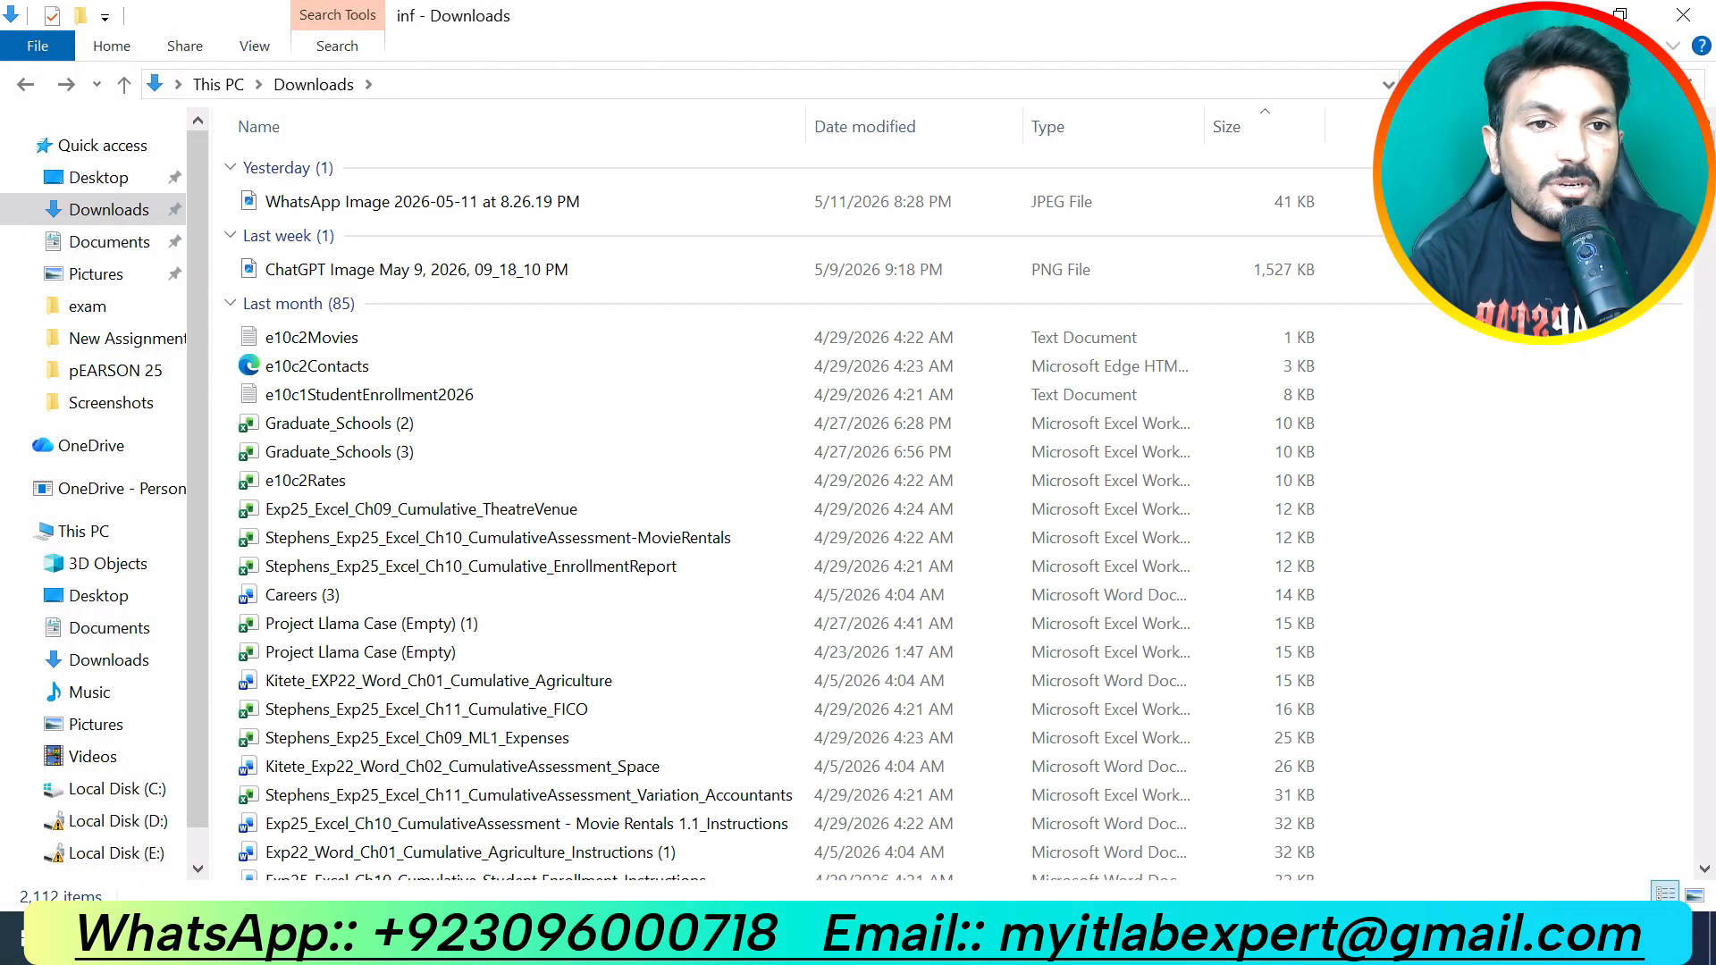
text(o)
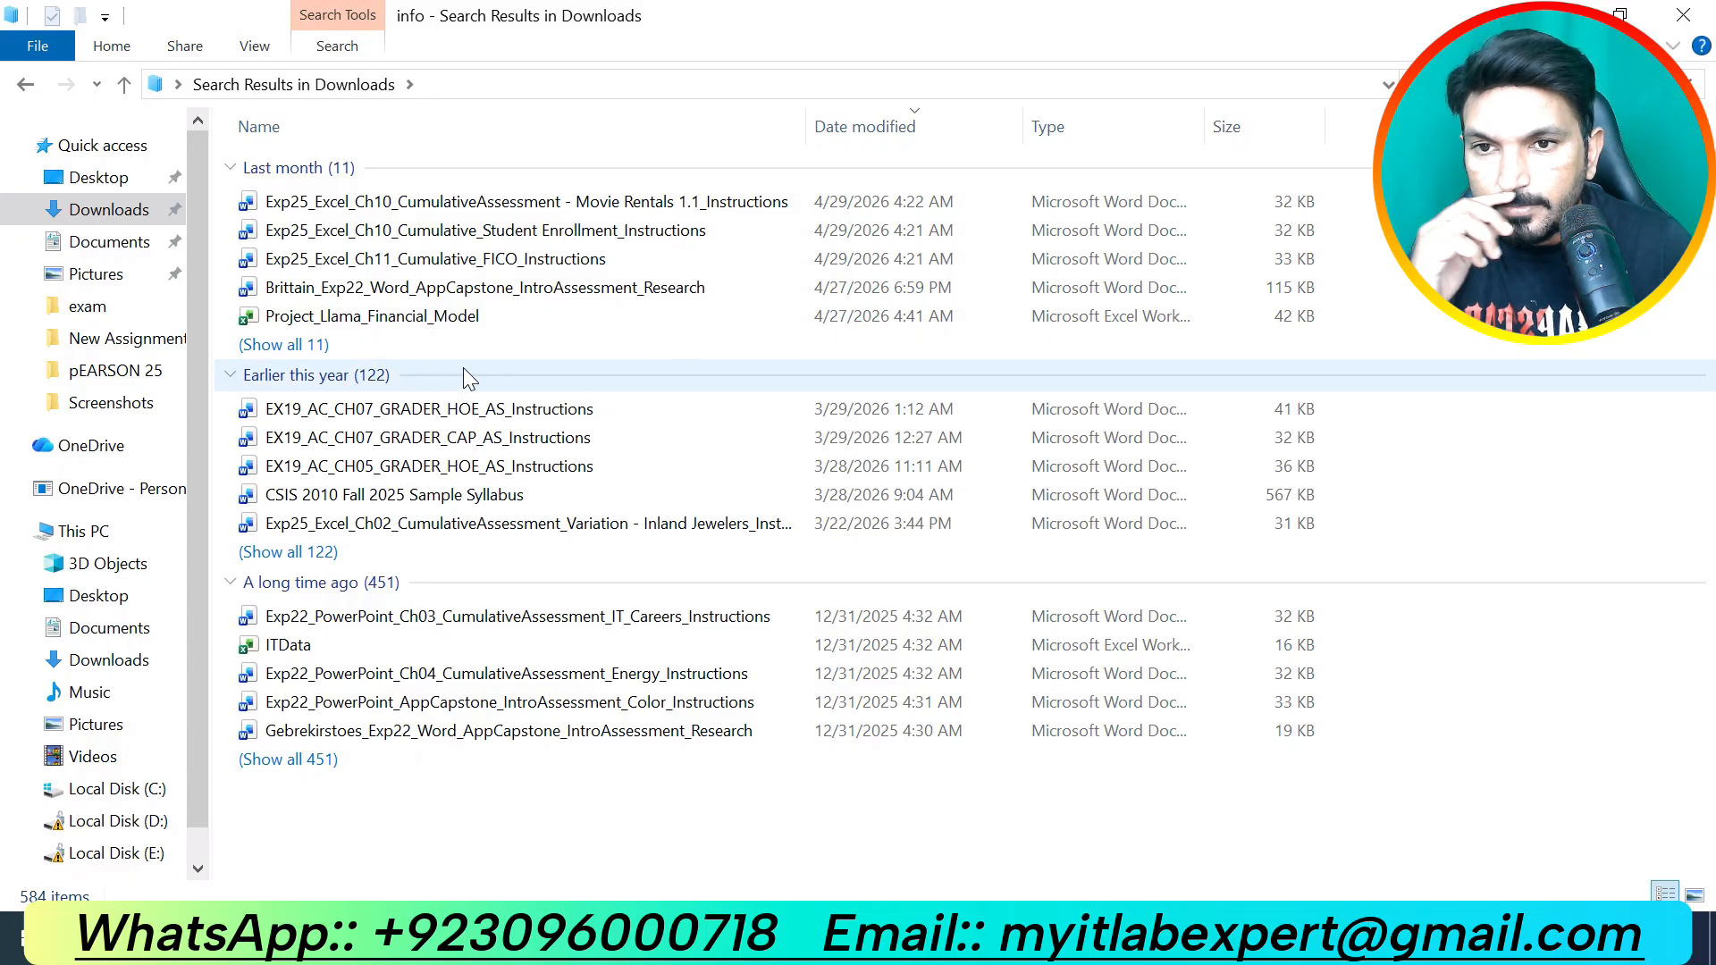
click(286, 346)
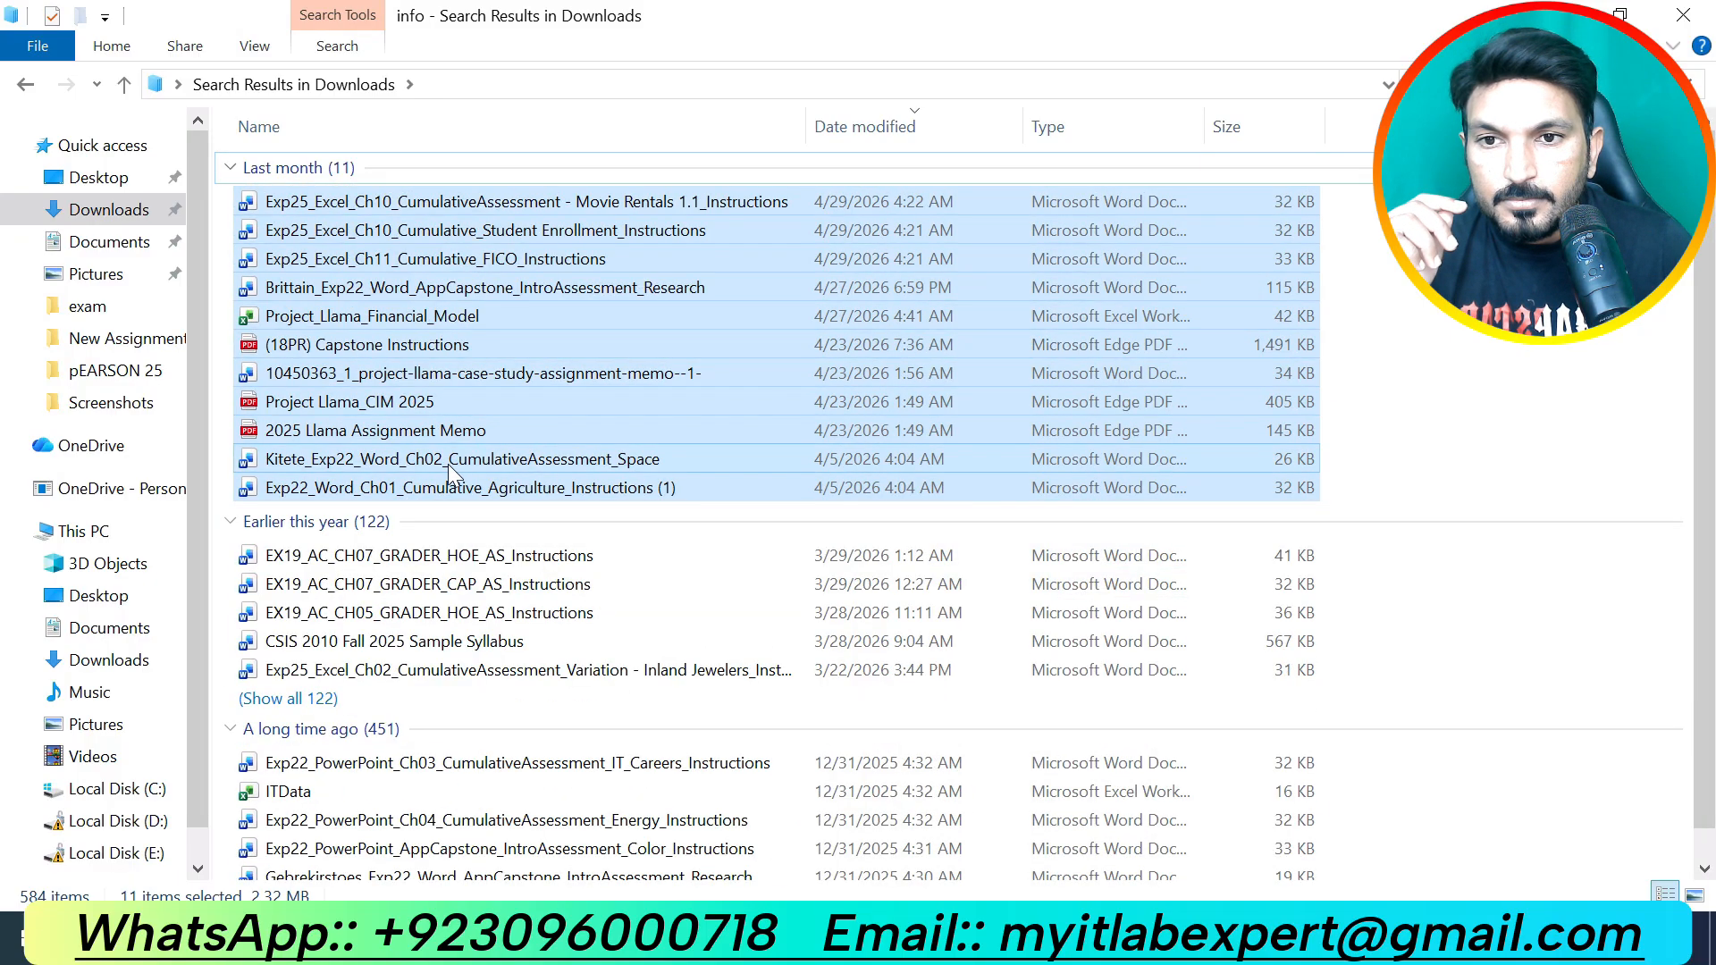
click(489, 433)
Step: Browse the Earlier this year matches, then clear and rerun the 'info' search
scroll(498, 524, down, 1)
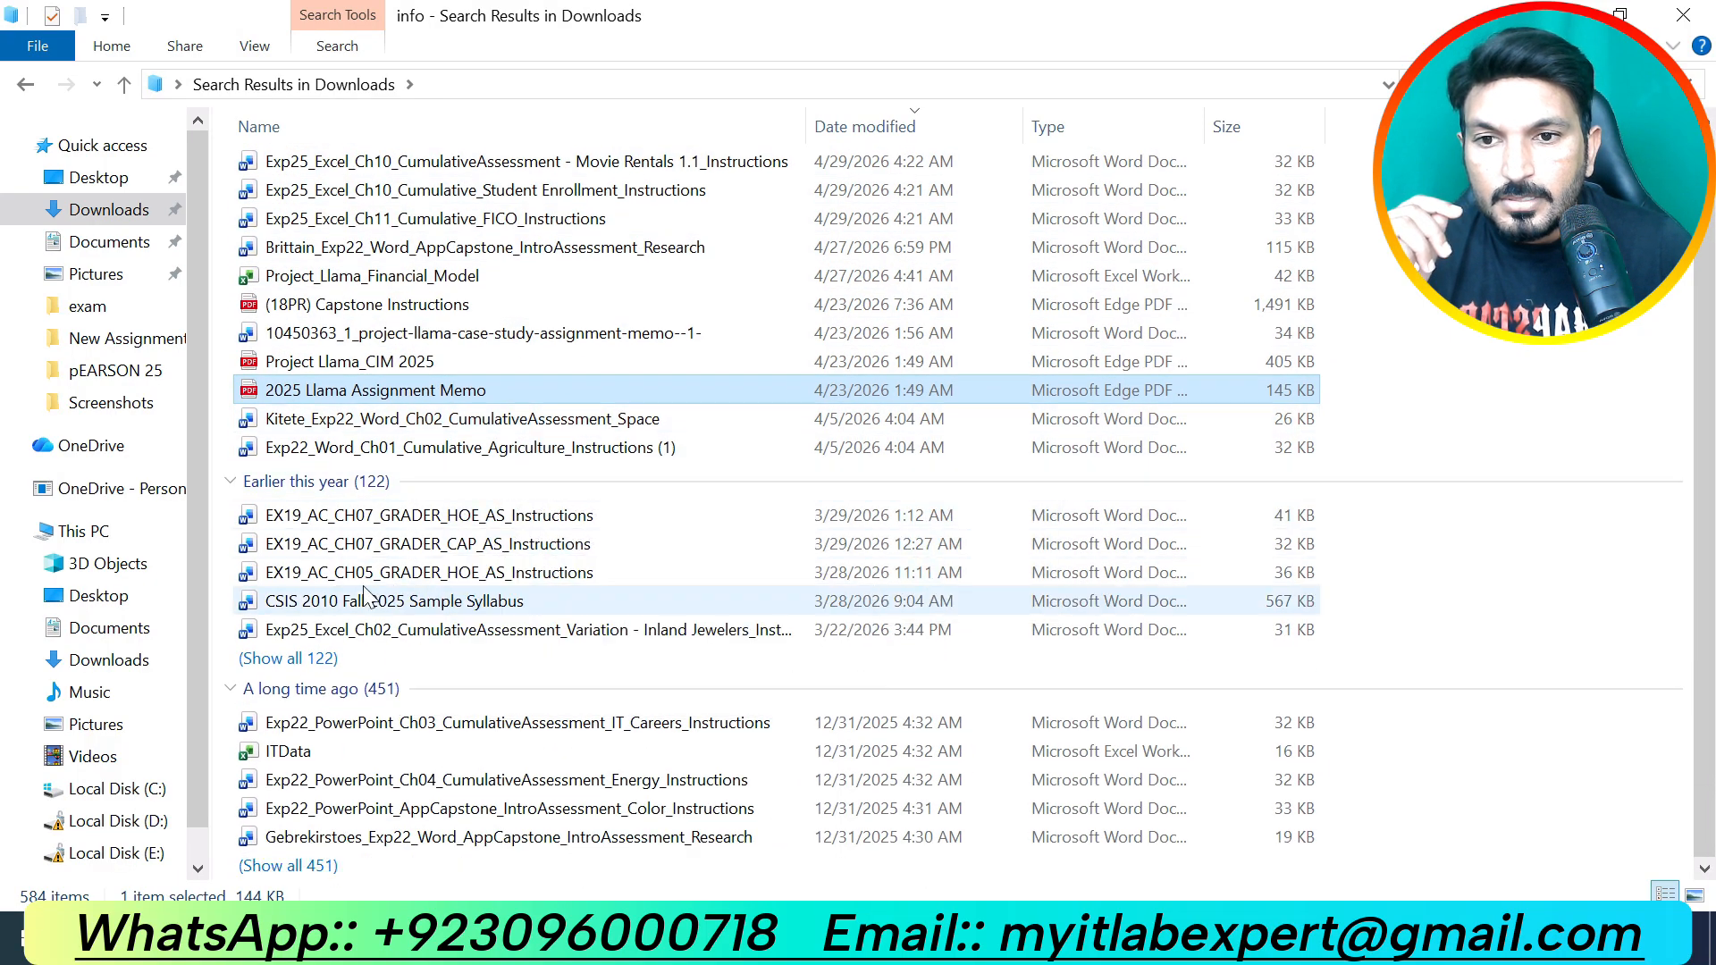
click(286, 657)
scroll(555, 620, down, 8)
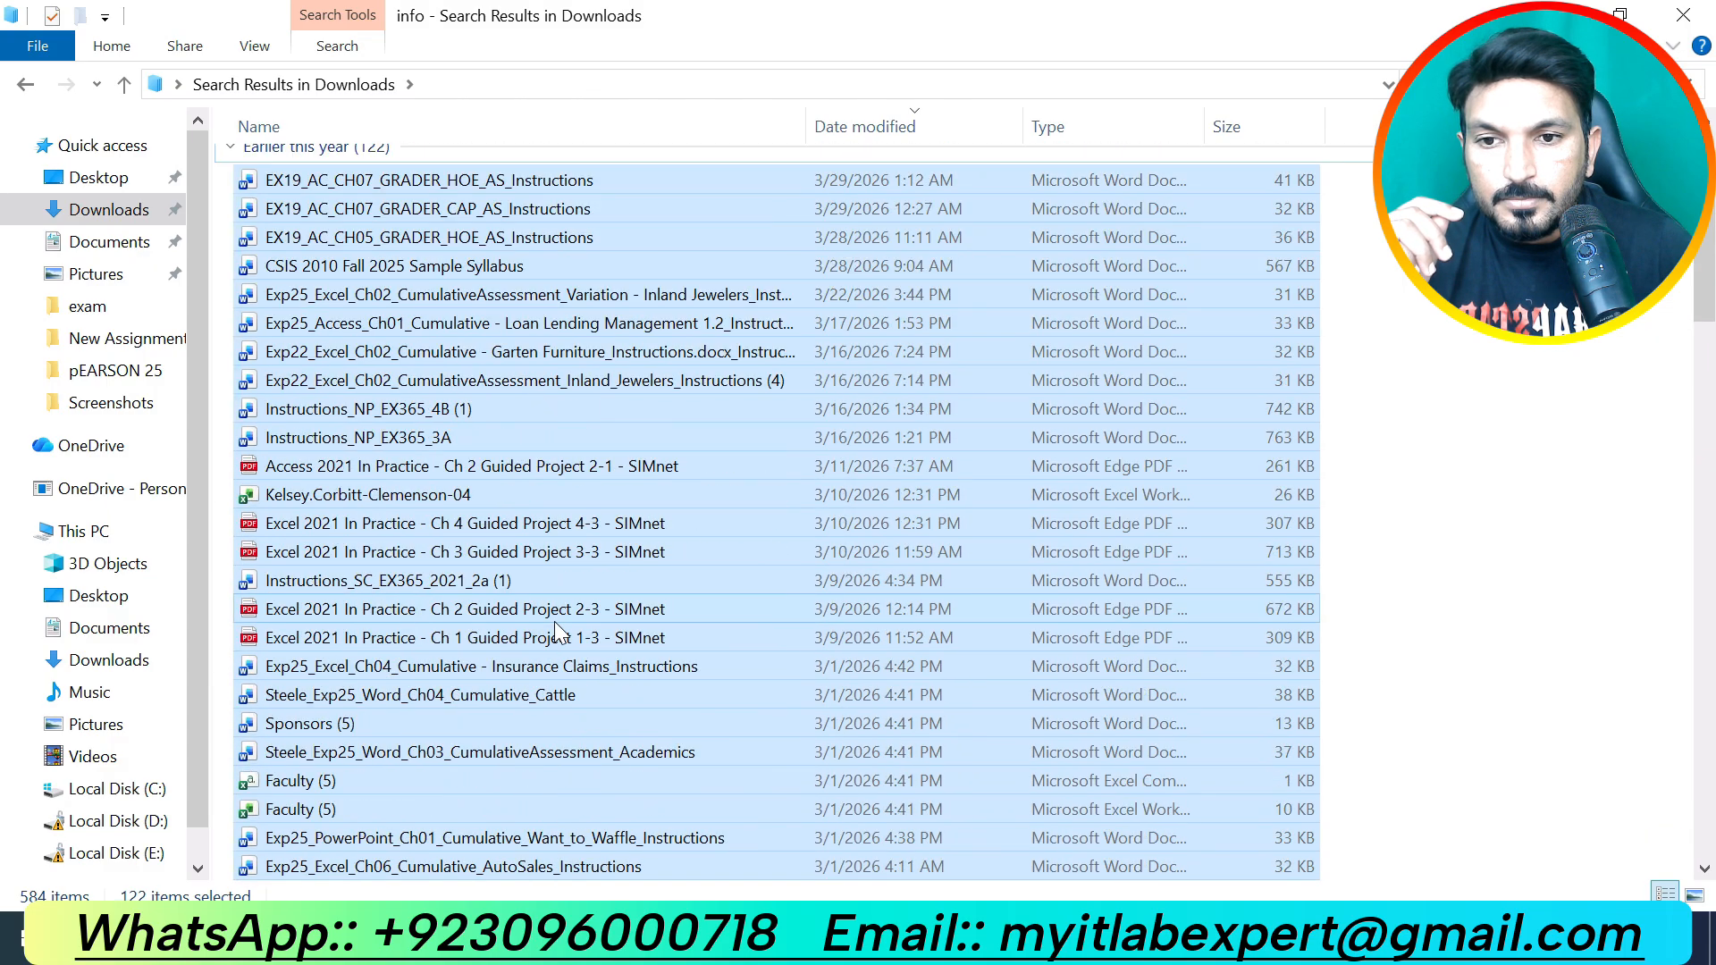
scroll(550, 620, down, 9)
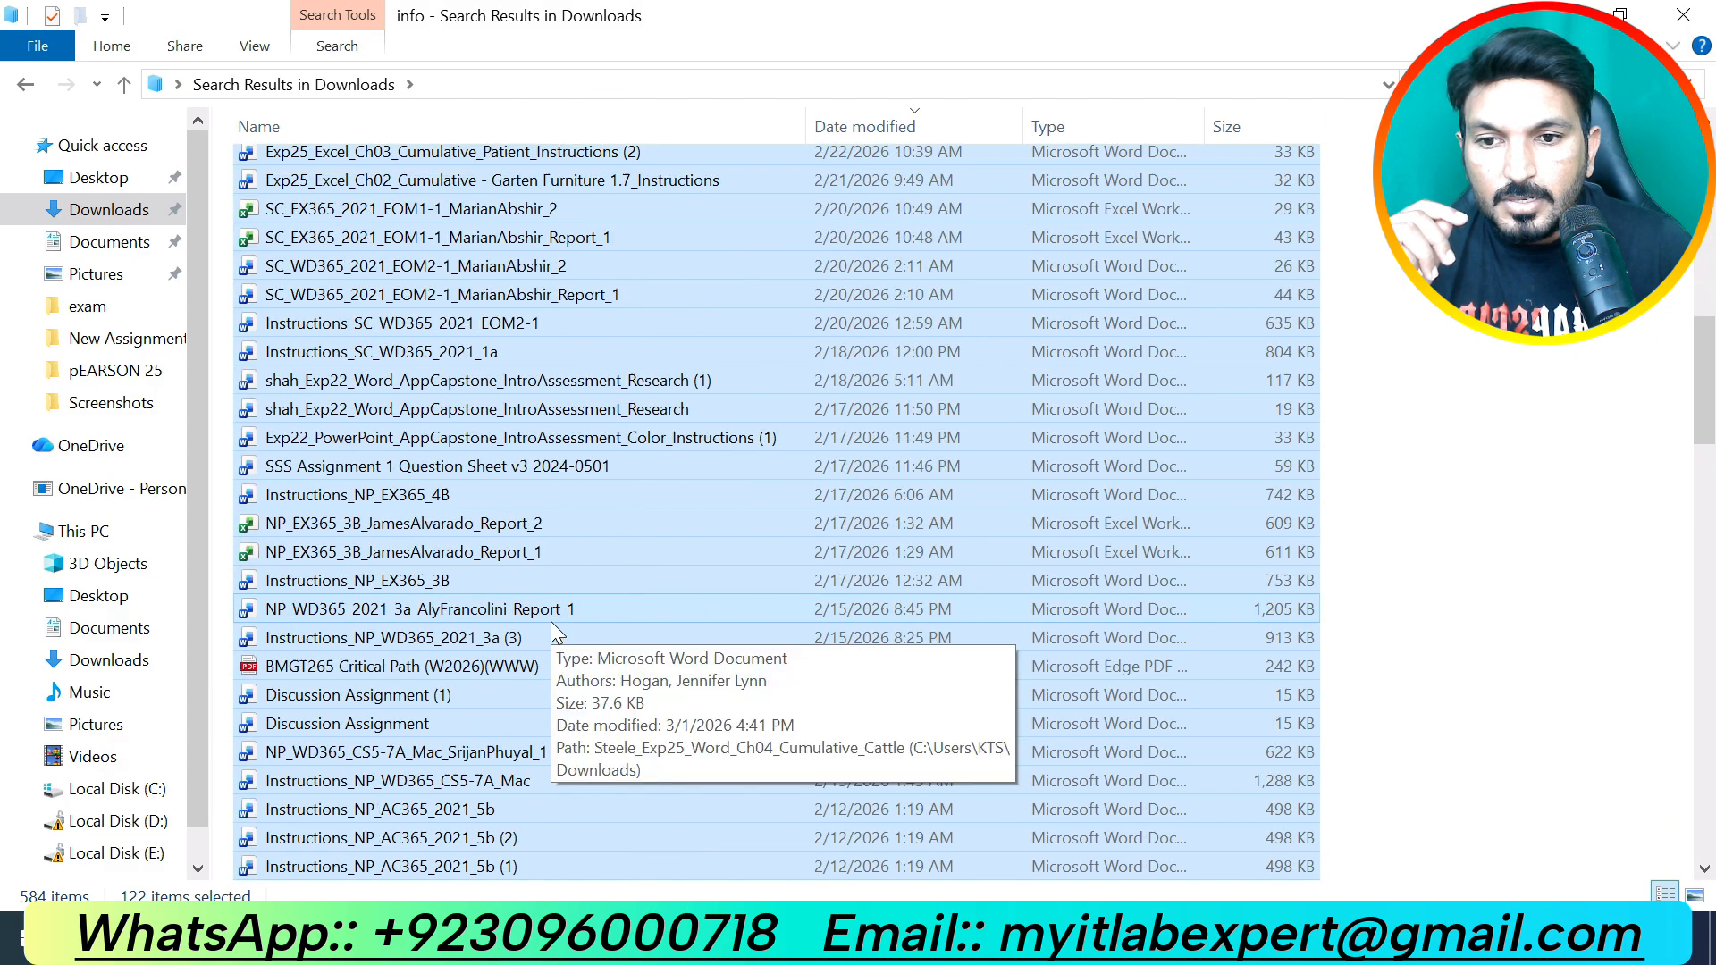
scroll(553, 631, down, 10)
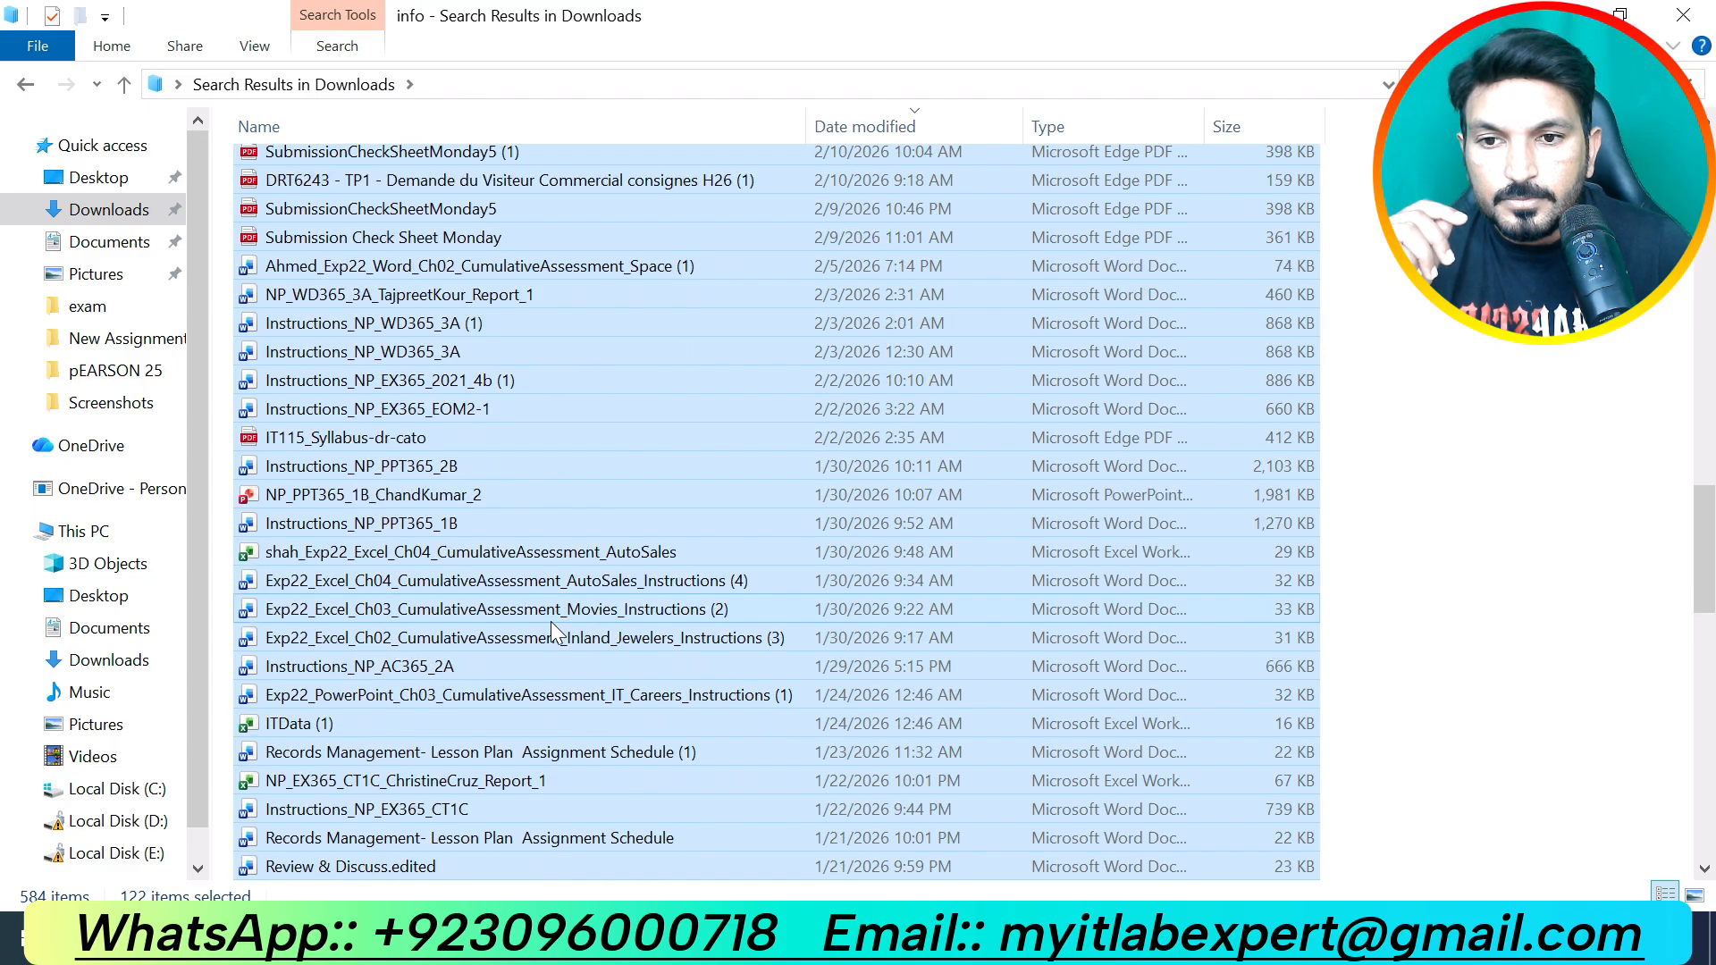
scroll(552, 630, down, 6)
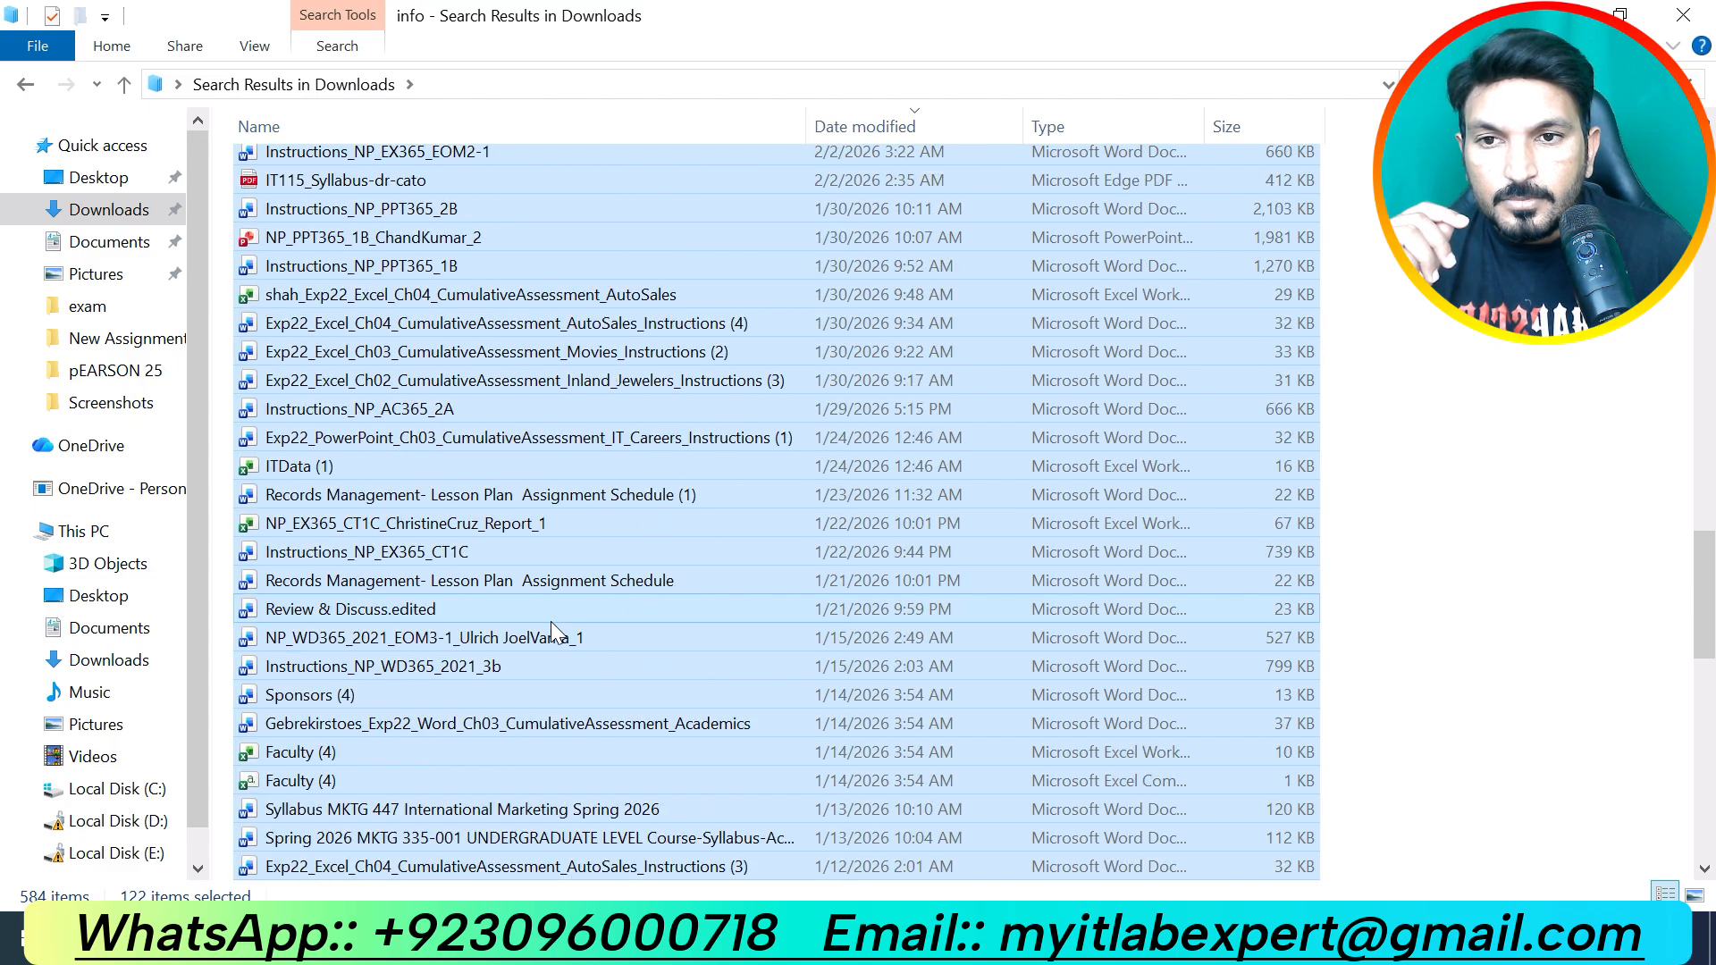
scroll(551, 621, down, 3)
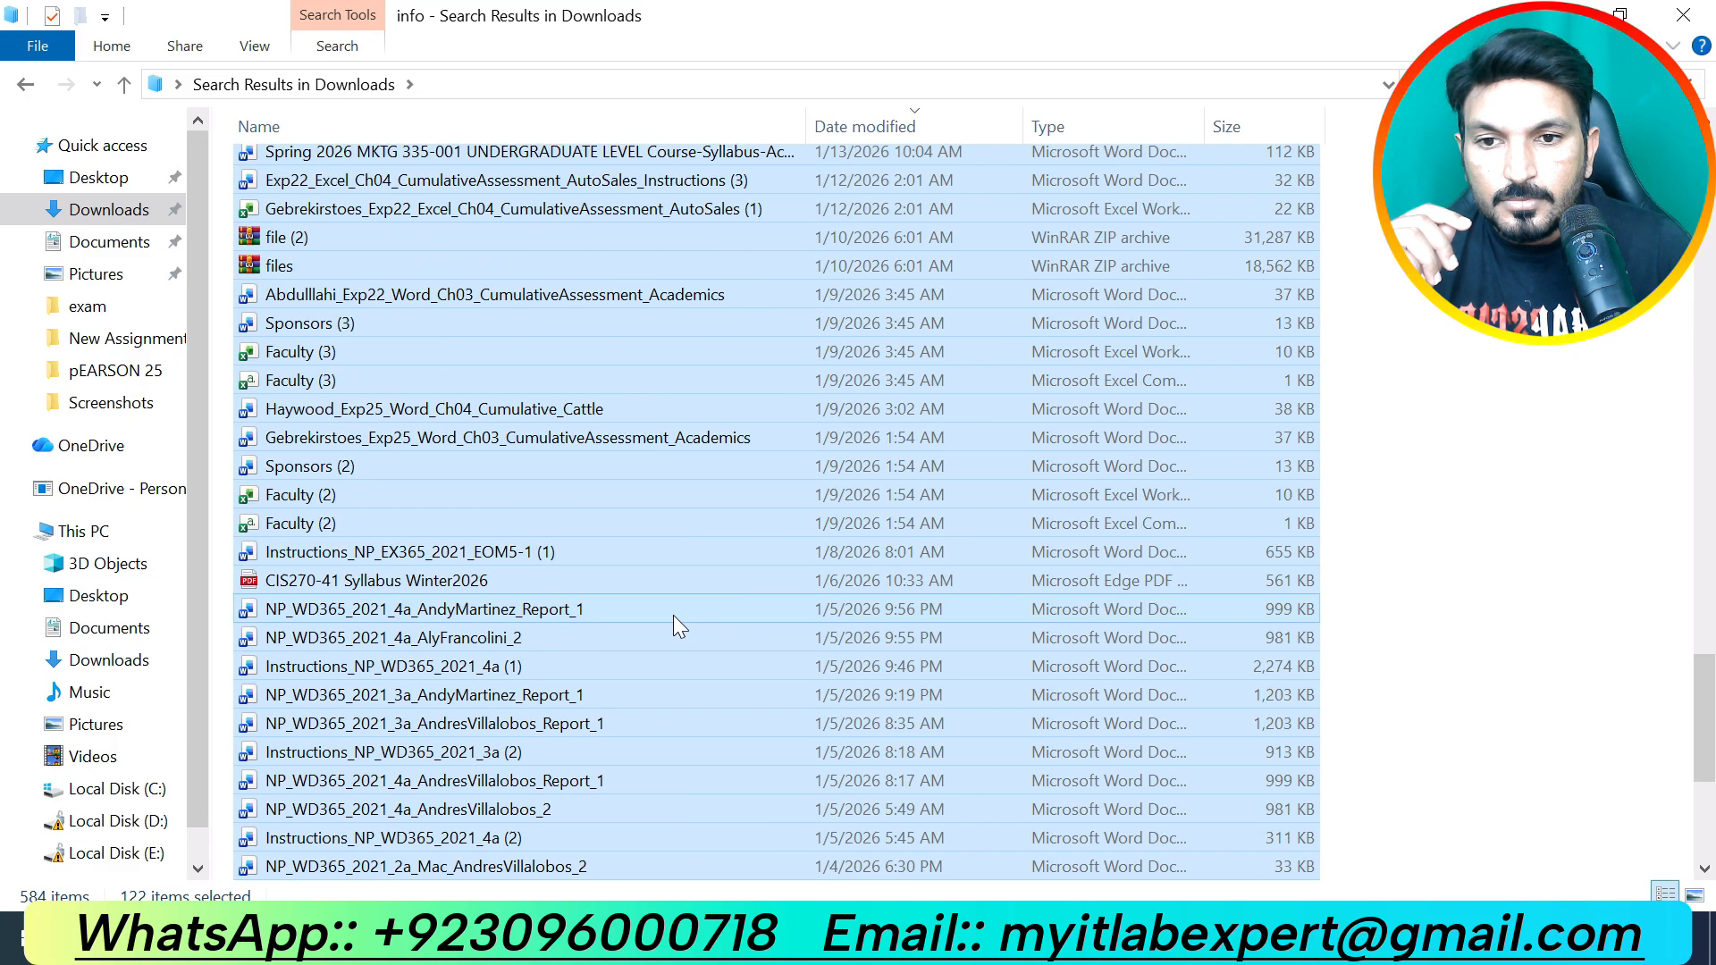
click(1647, 428)
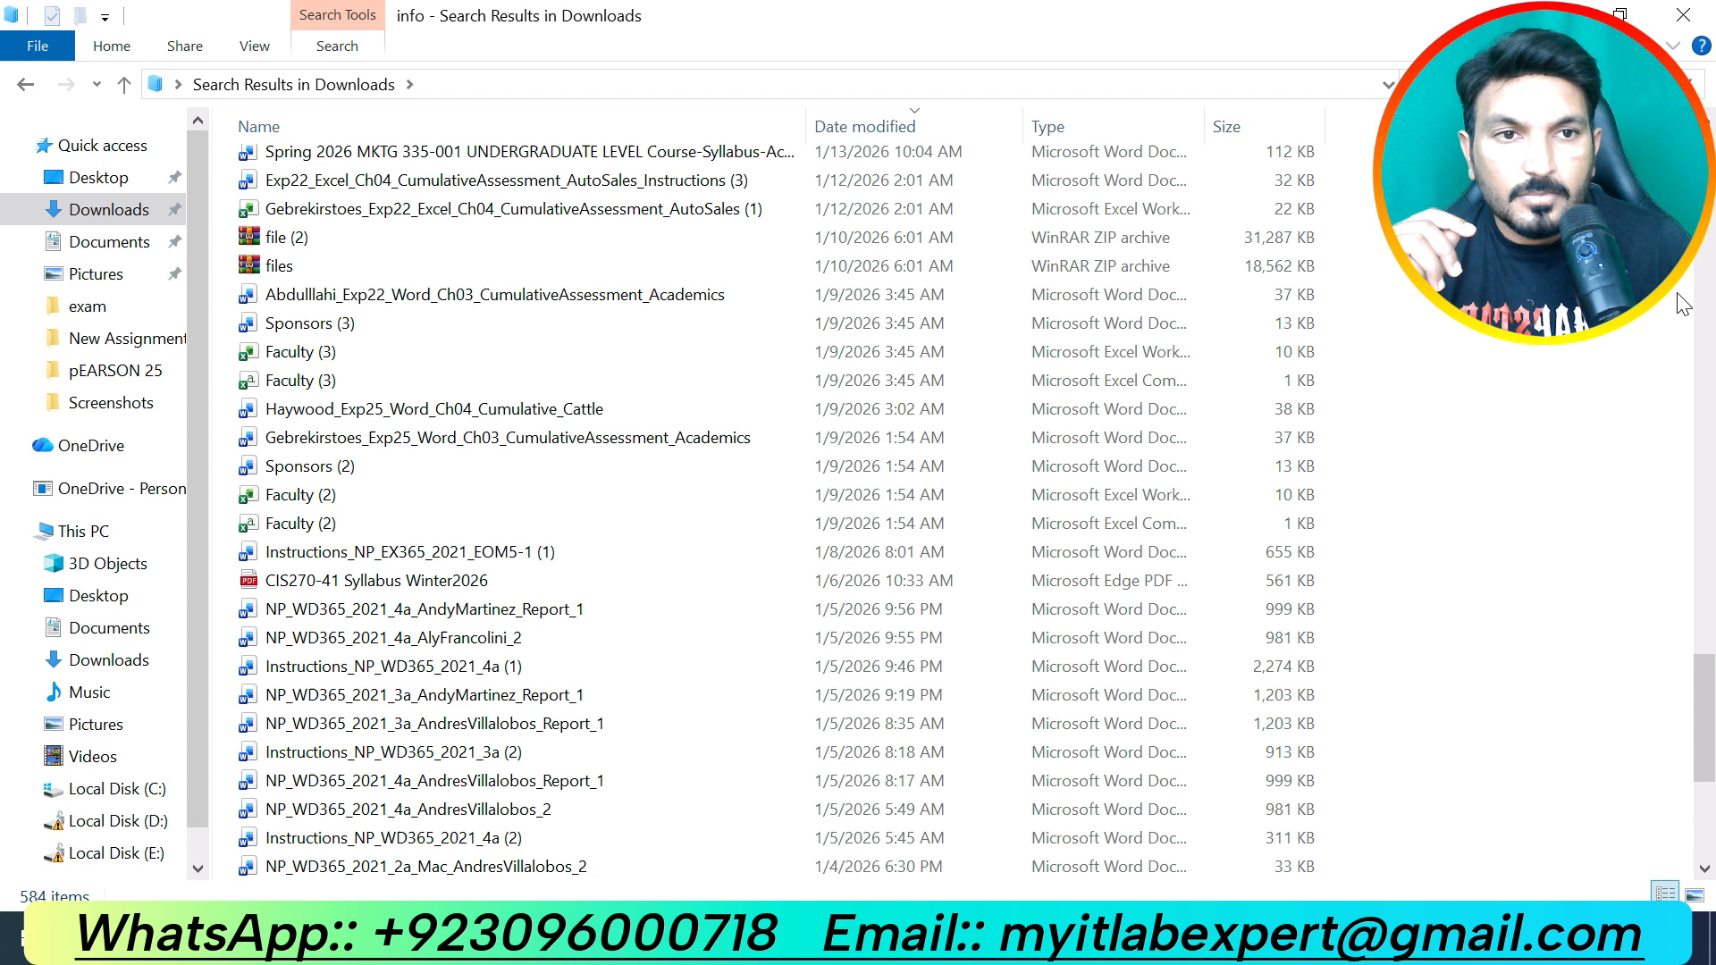
click(1688, 84)
text(inf)
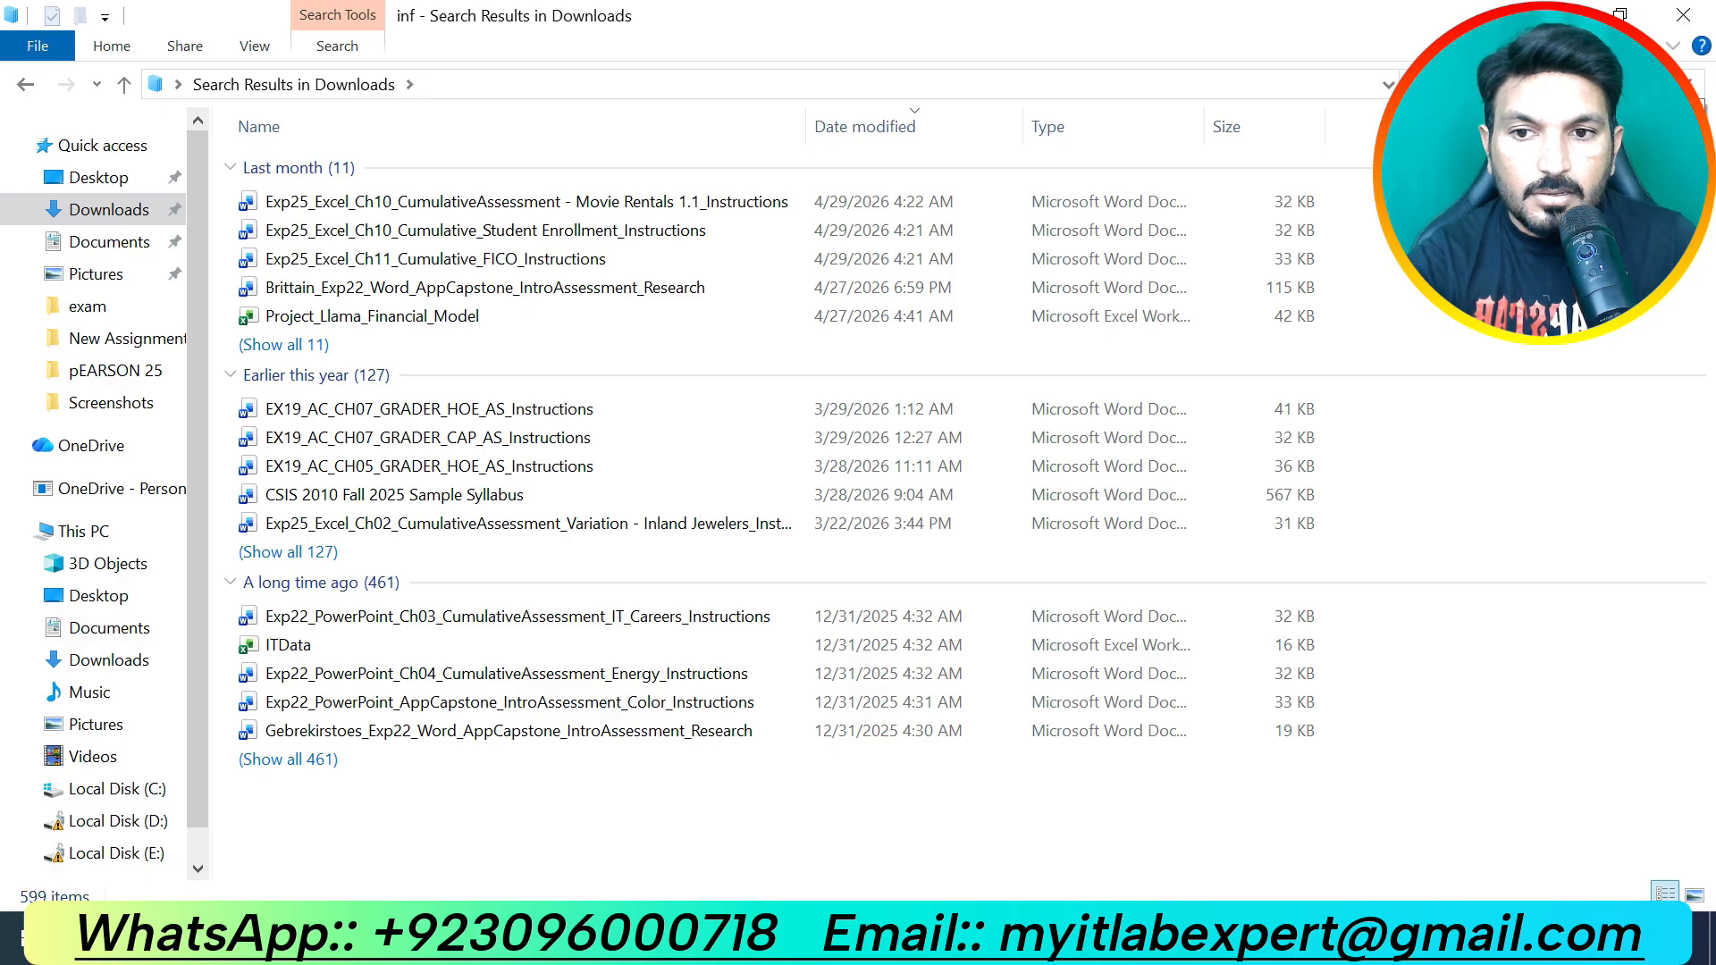
text(o)
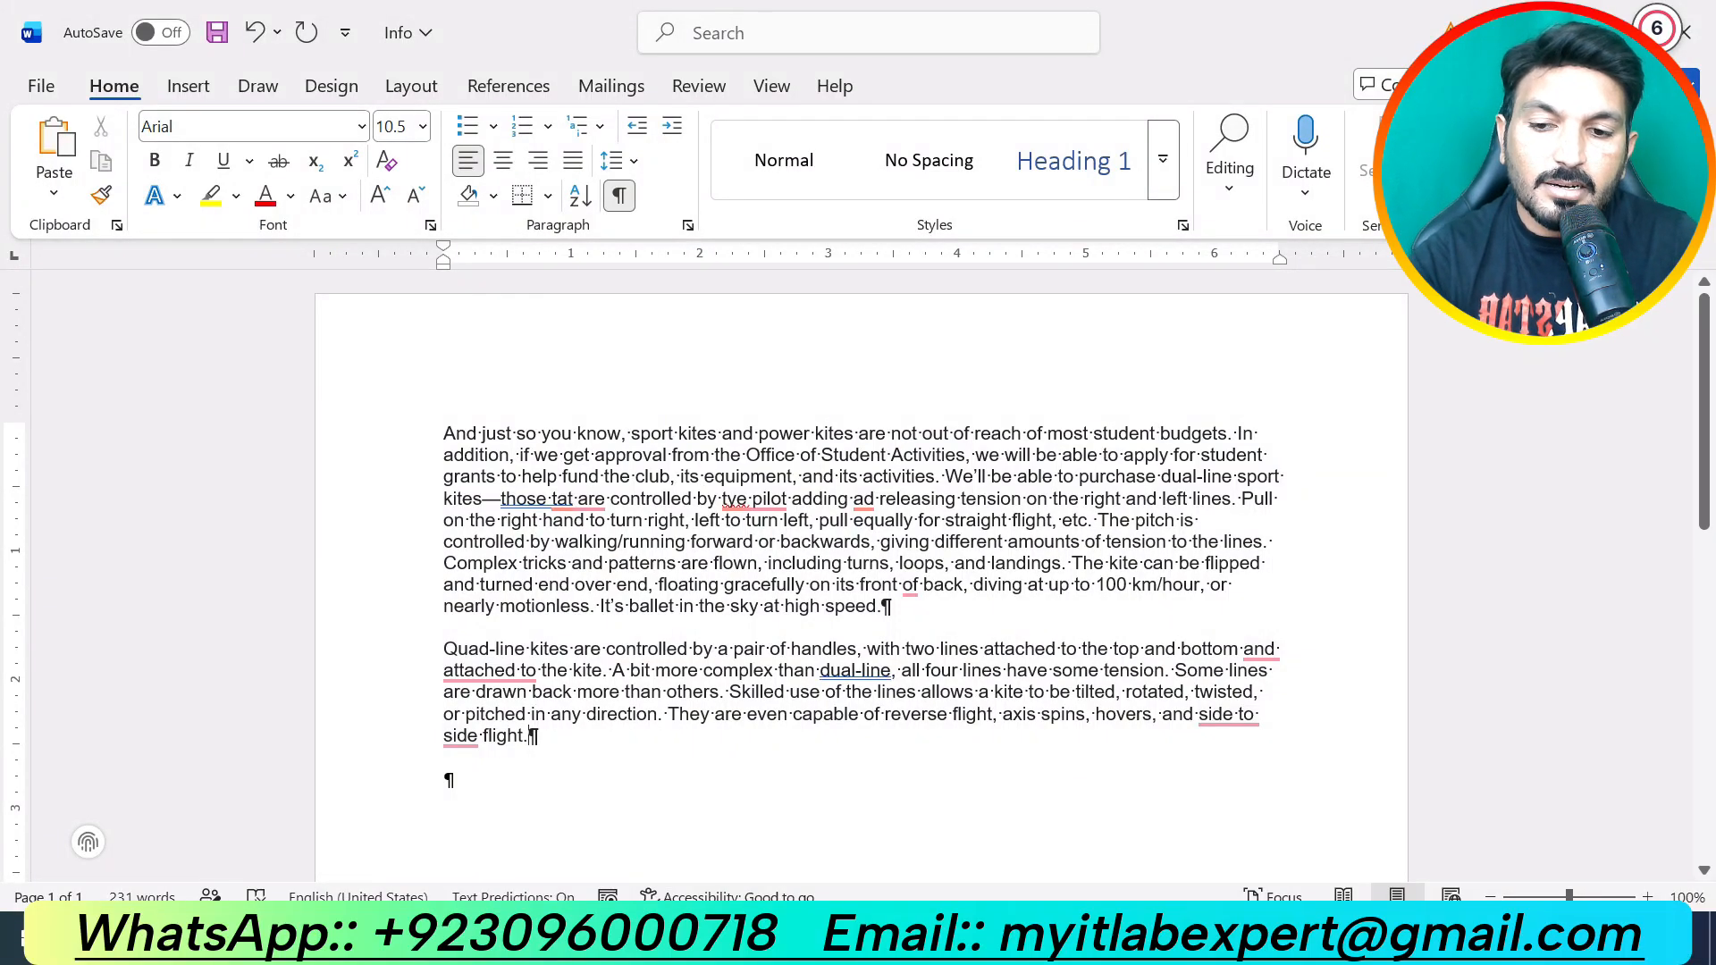
Step: Select all of Info's text and return to the empty paragraph atop the flyer's column 3
key(ctrl+a)
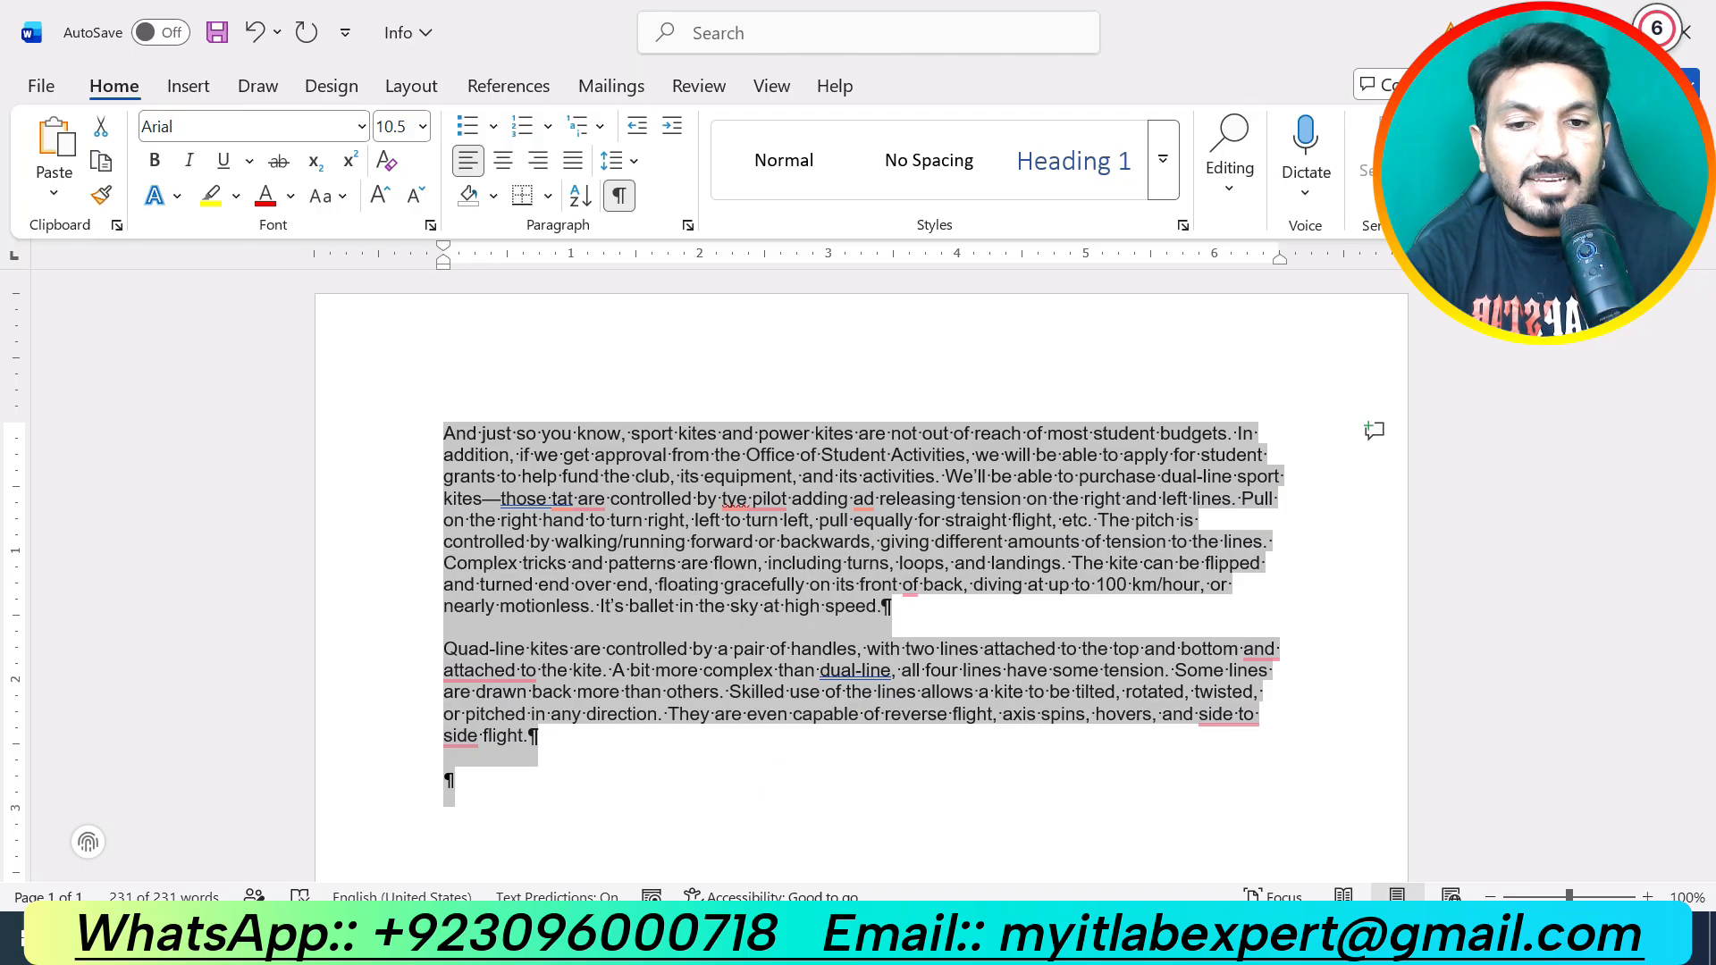
click(954, 936)
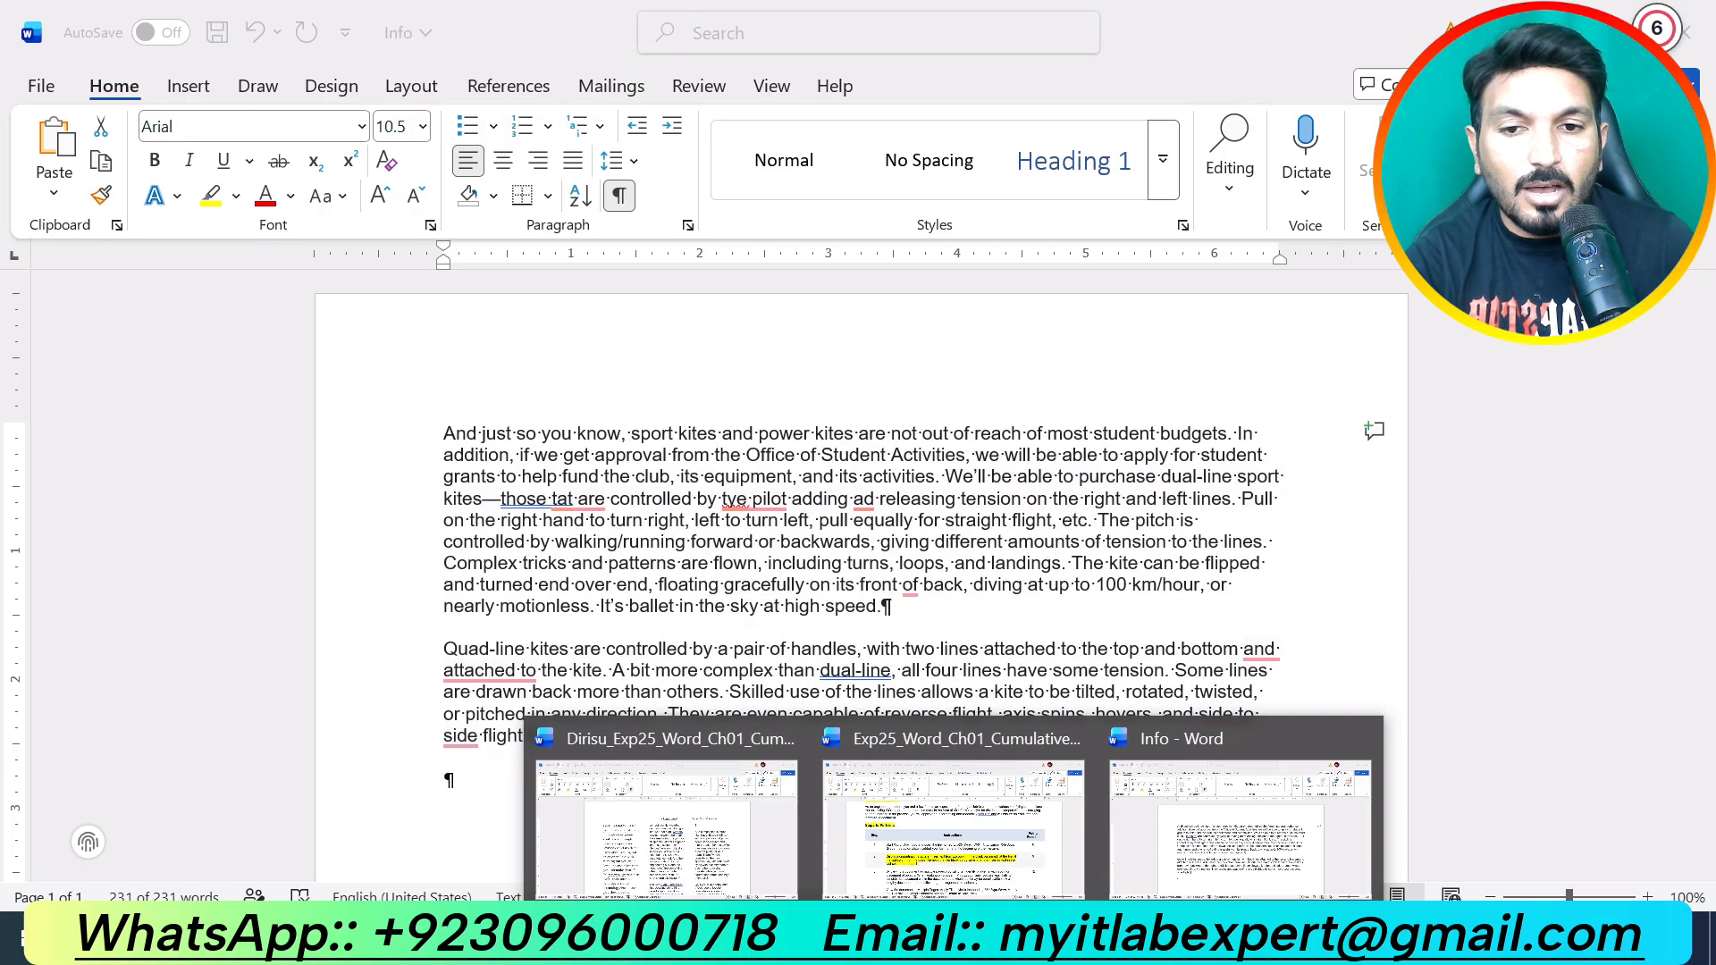
click(724, 840)
click(1046, 427)
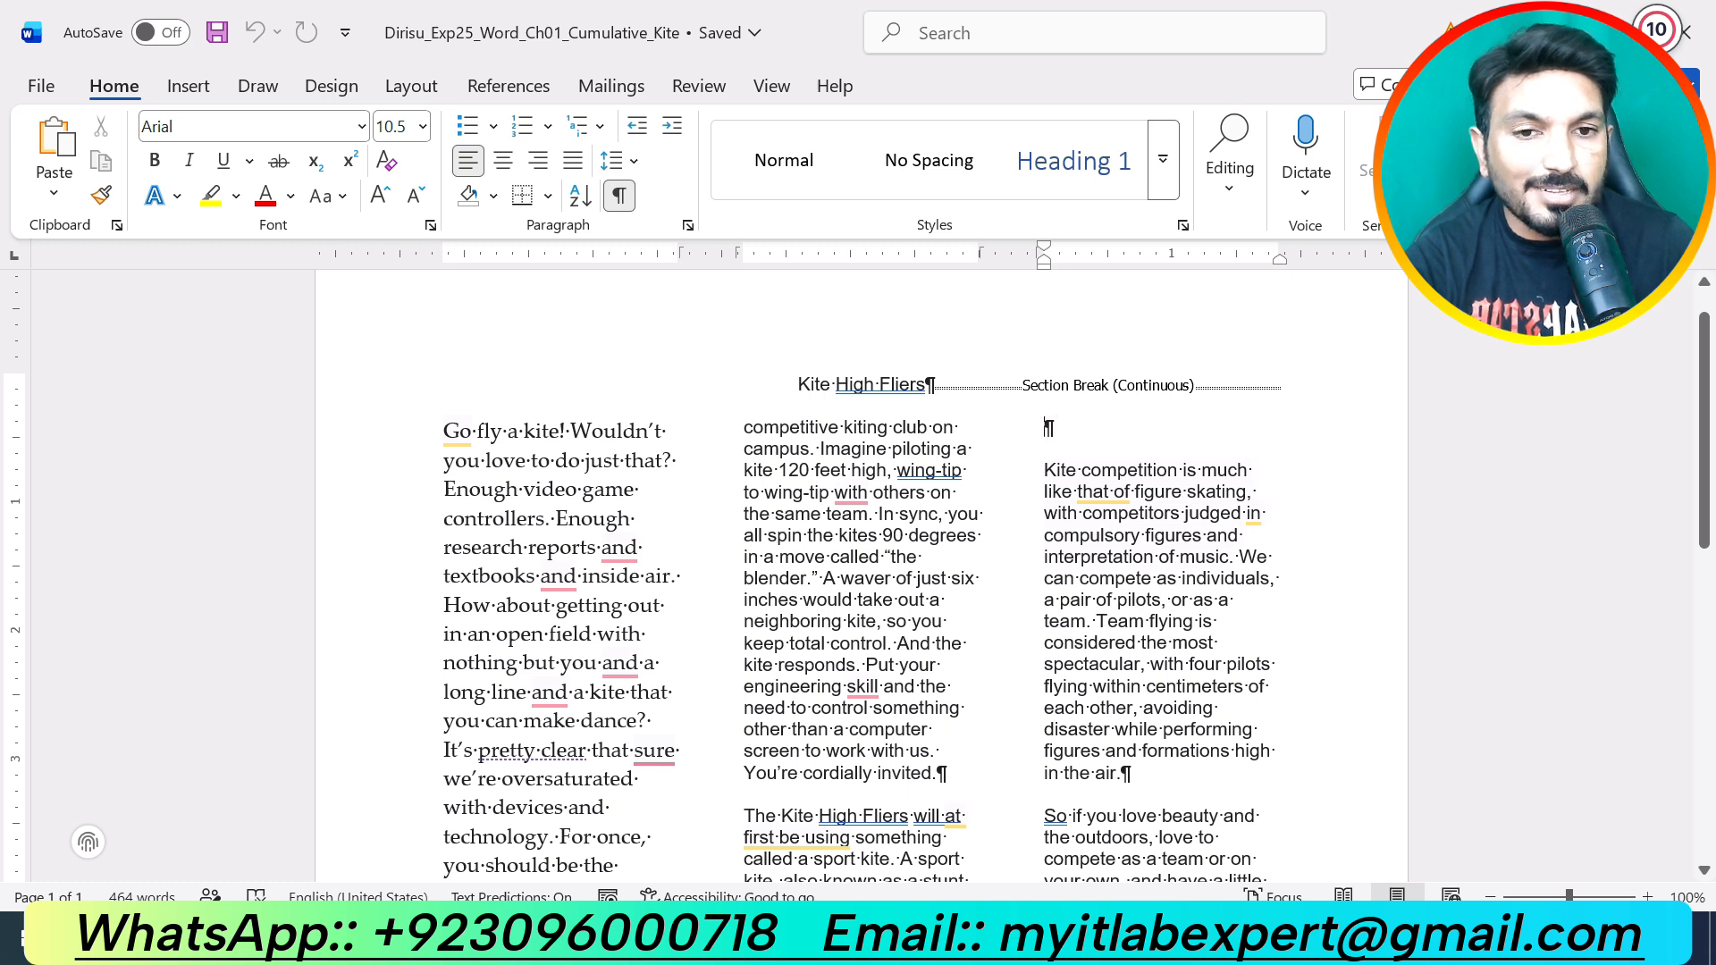
Step: Paste the Info text into column 3 and delete the blank paragraphs after it
key(ctrl+v)
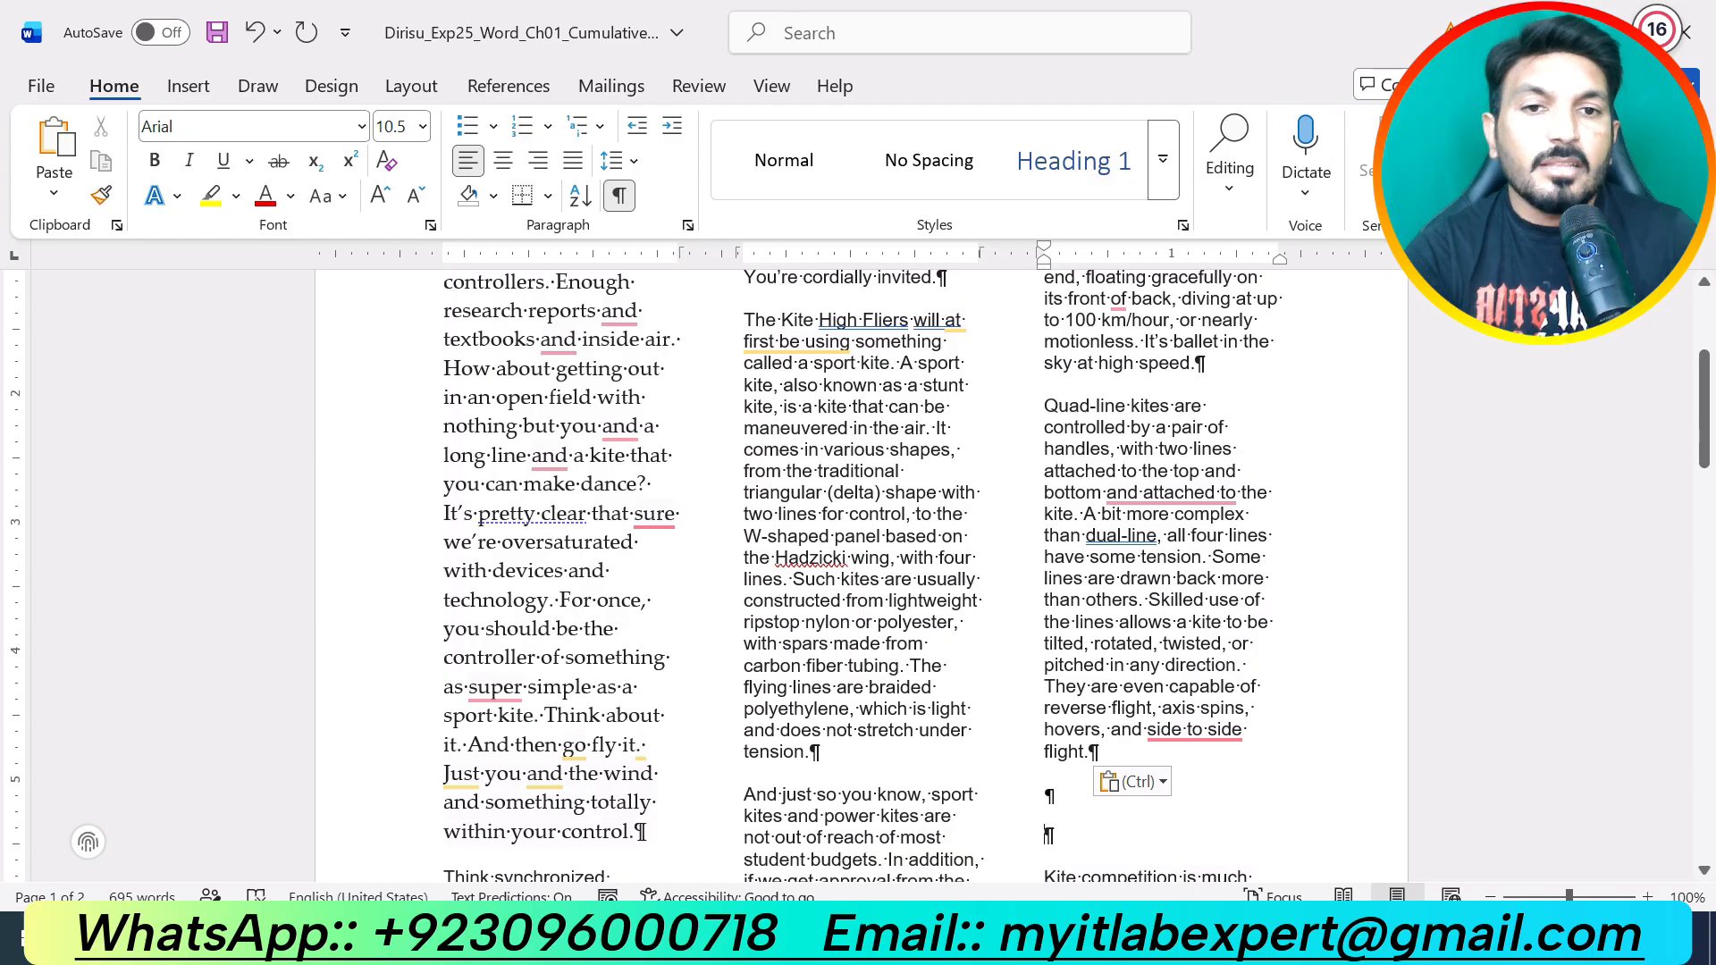
scroll(861, 576, up, 3)
scroll(862, 577, down, 4)
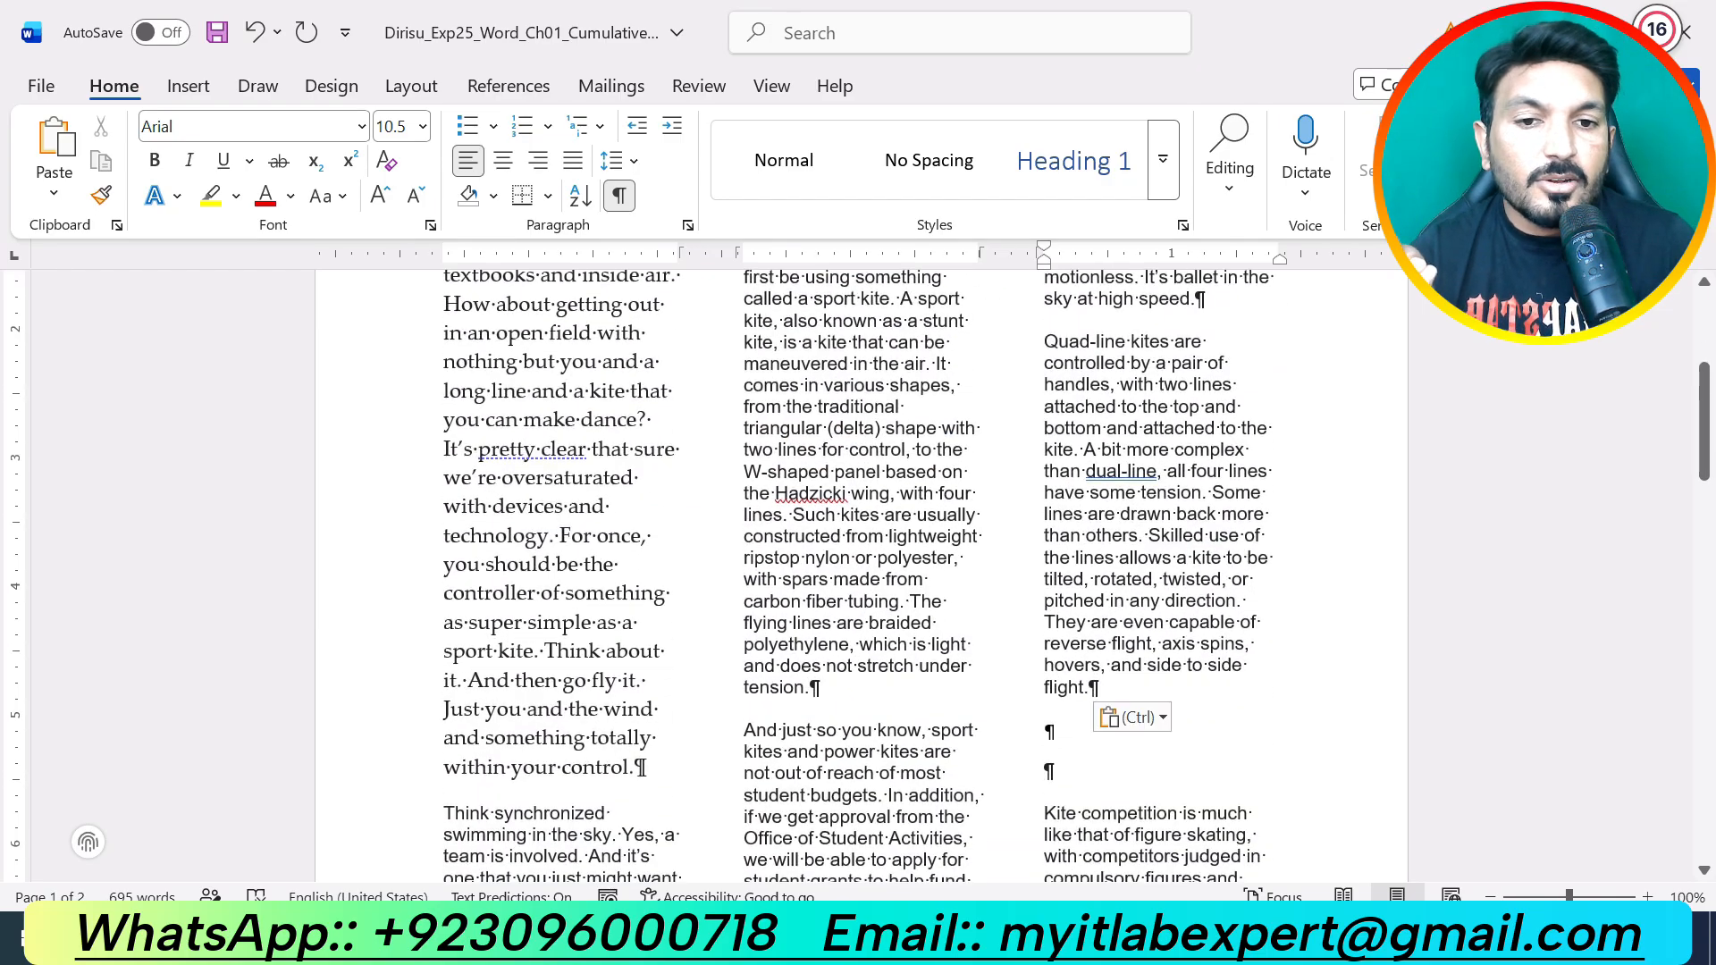
scroll(1047, 706, down, 1)
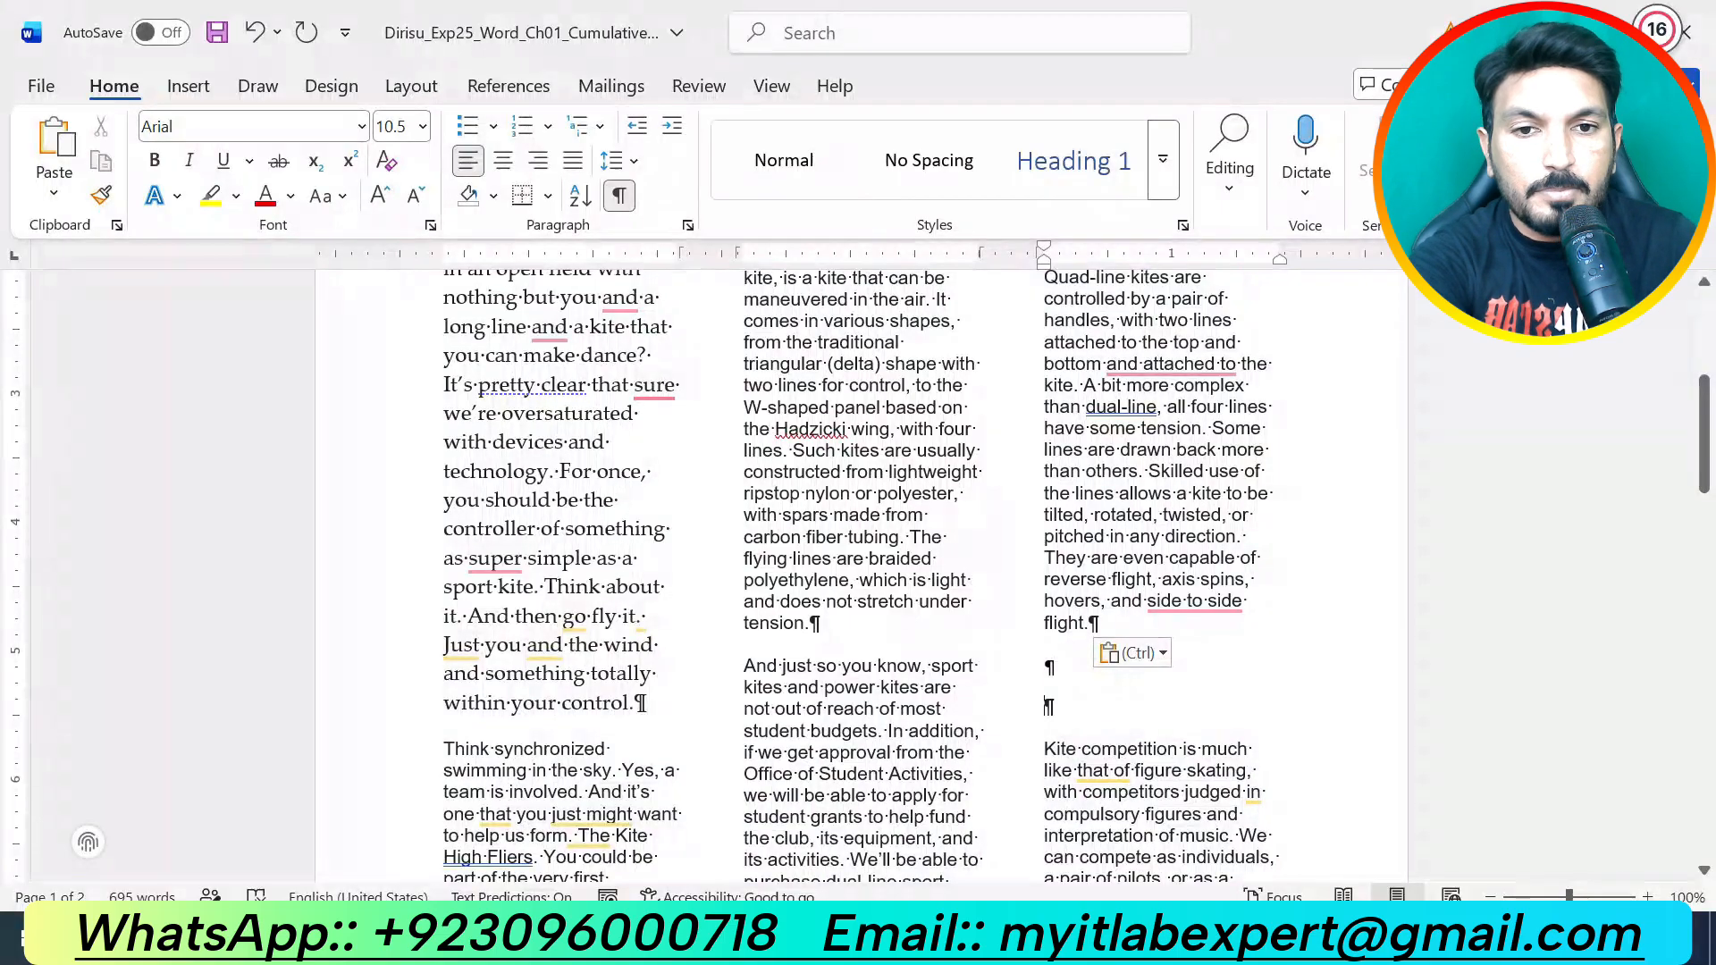
key(BackSpace)
key(BackSpace)
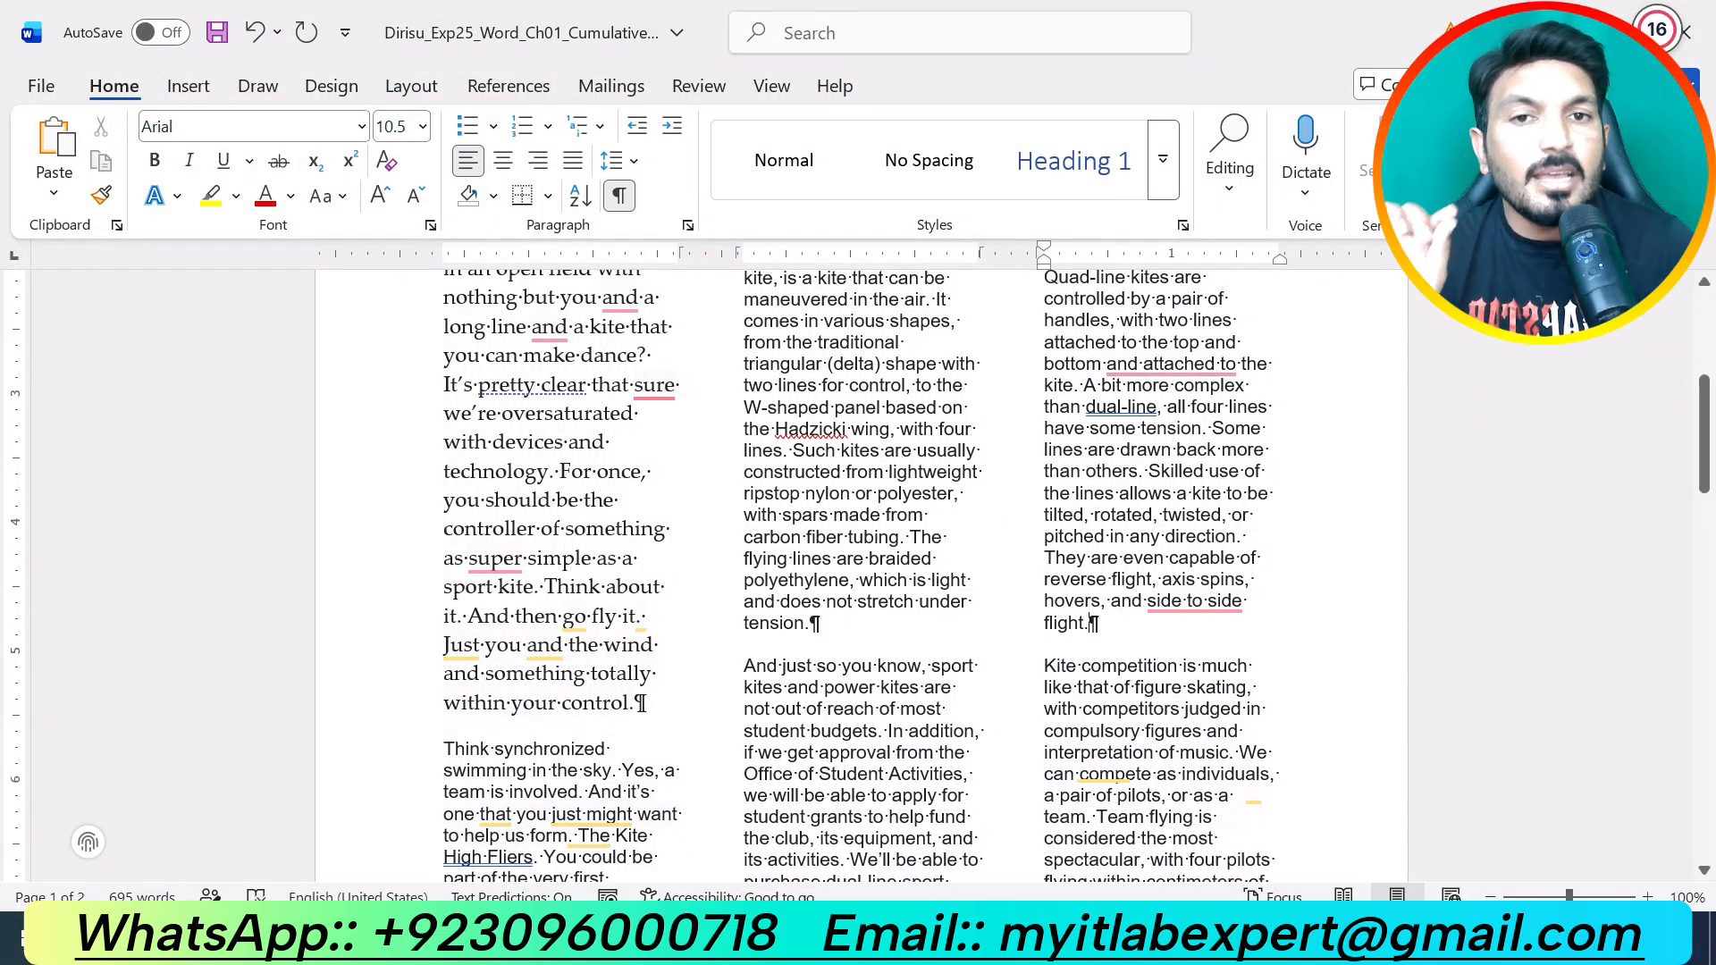
scroll(858, 572, up, 4)
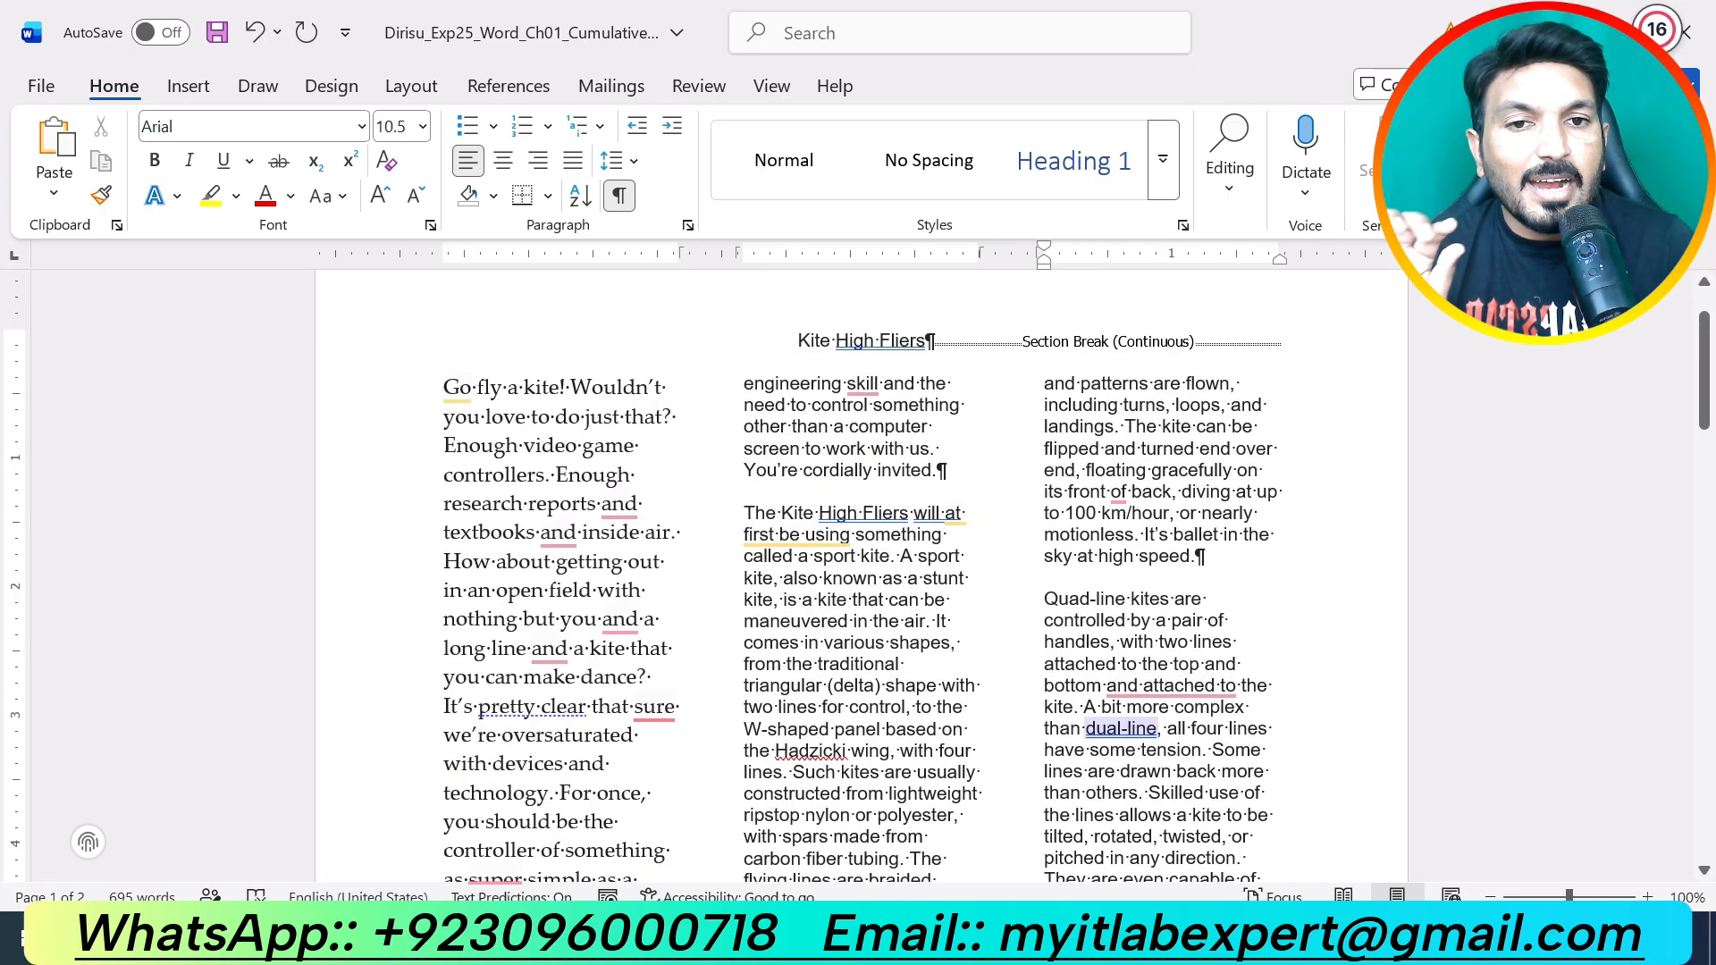
Step: Close the Info document without saving
click(953, 945)
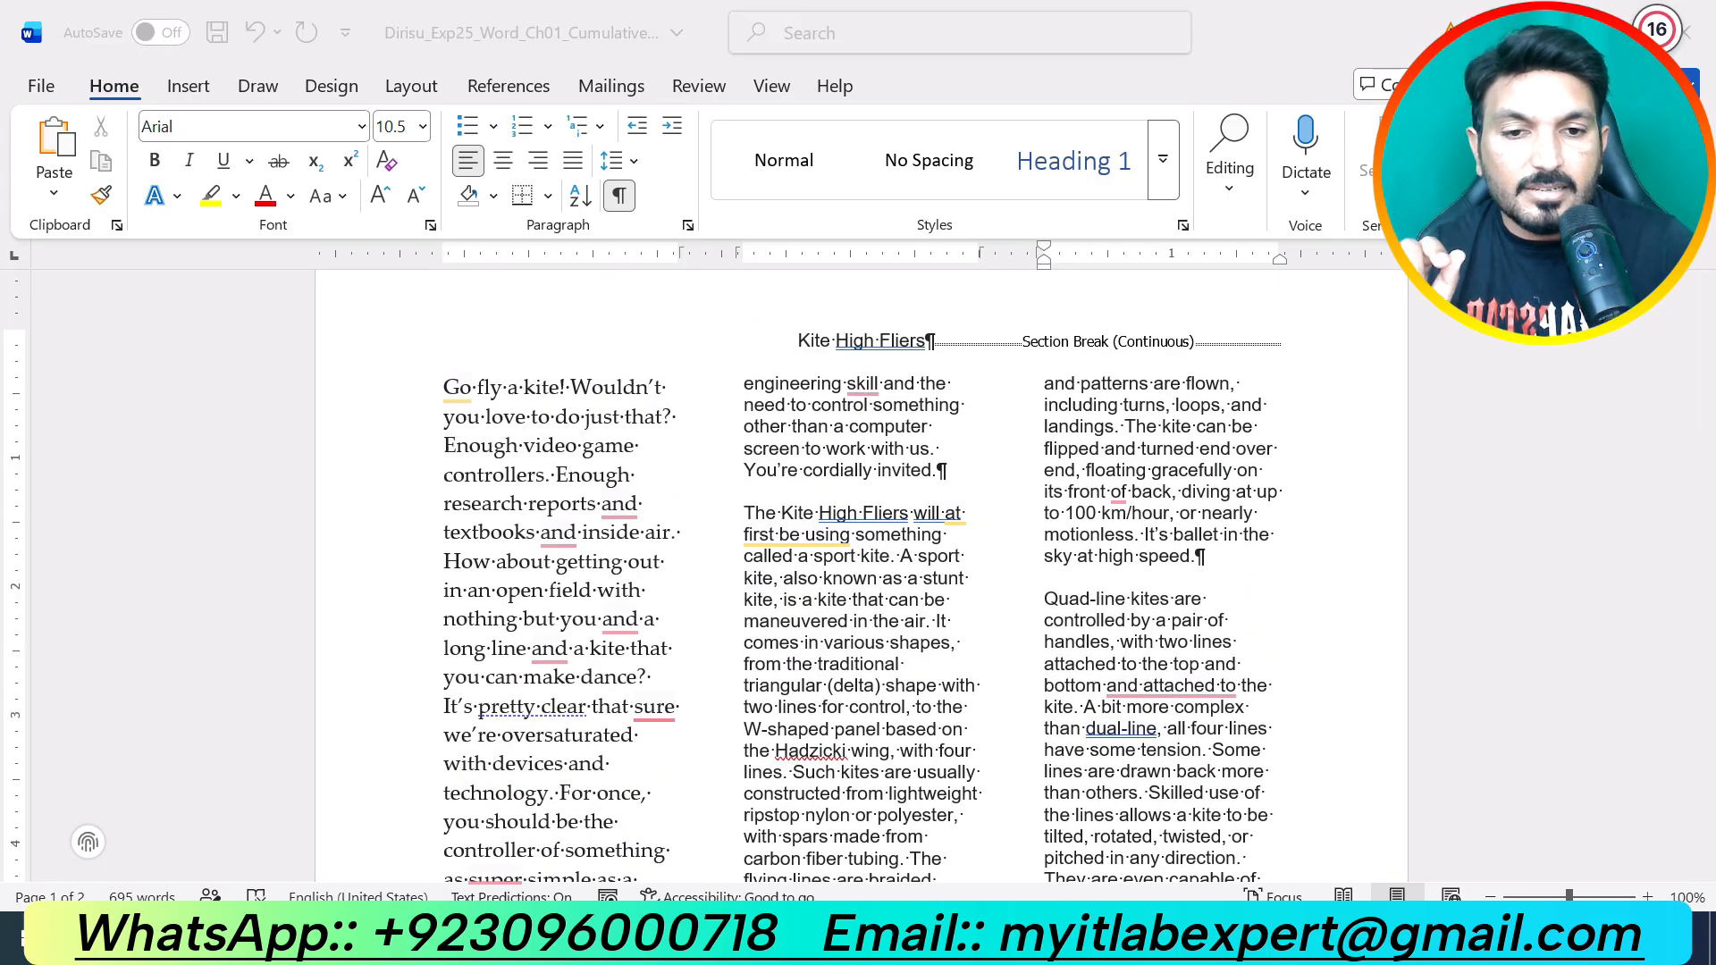
click(1360, 740)
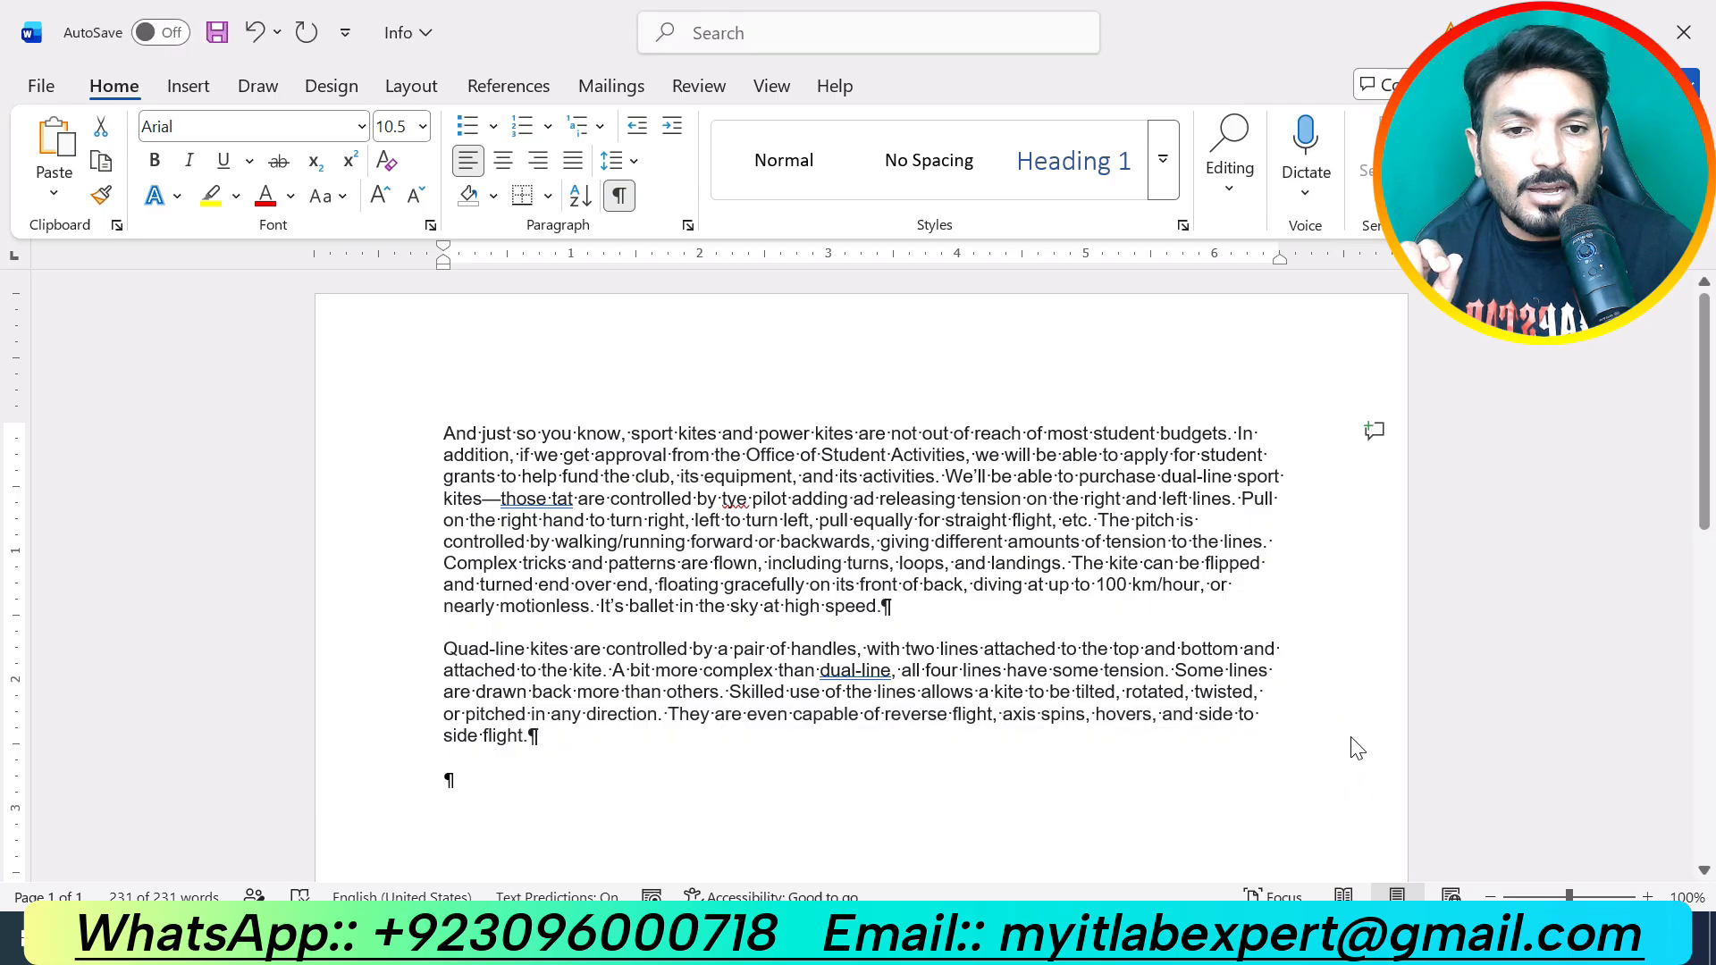
click(967, 834)
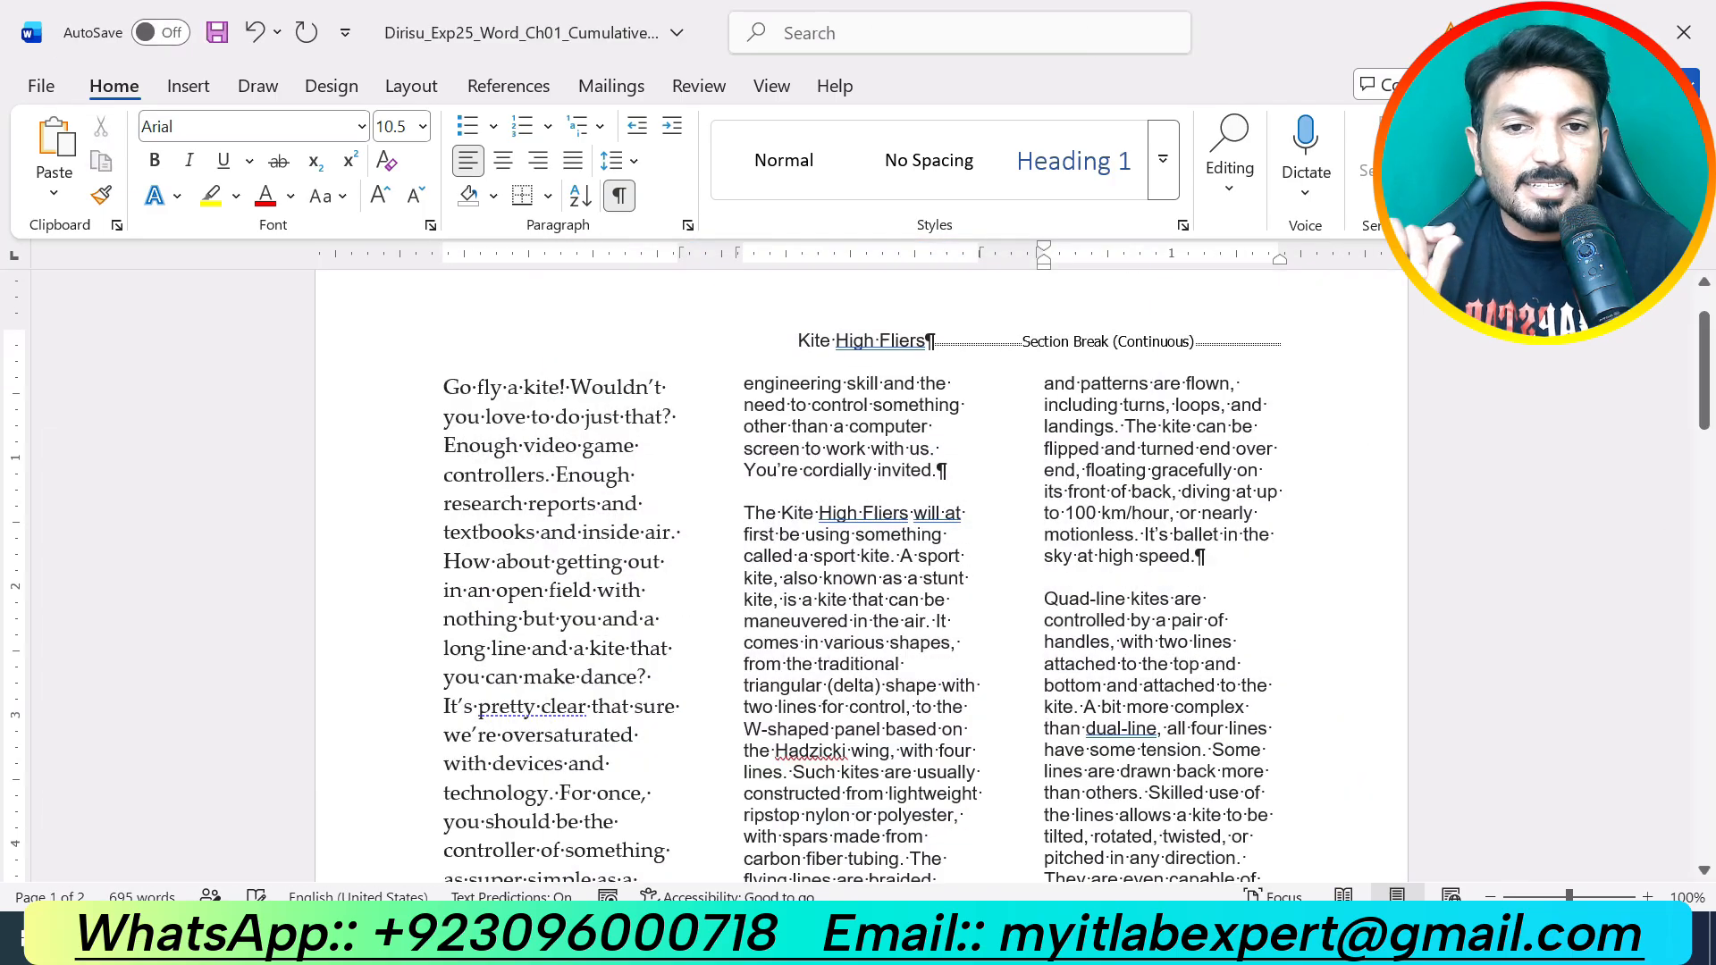
Step: In the instructions document, undo the yellow highlight on step 2
mouse_move(953, 945)
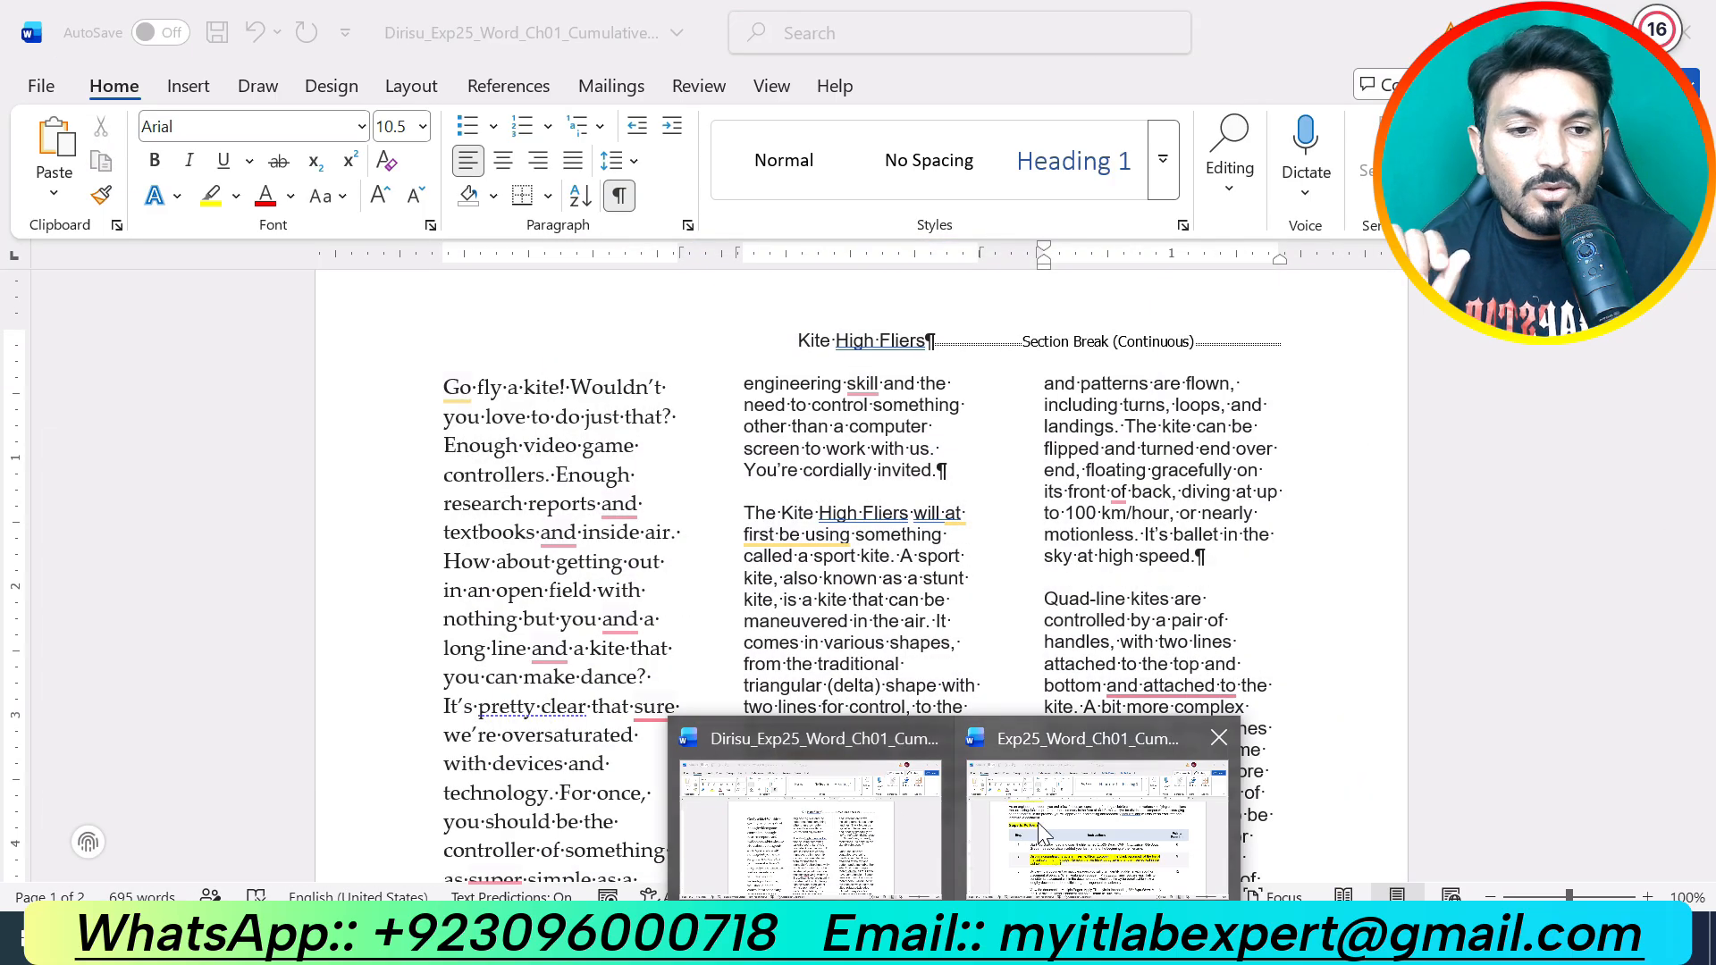
click(1036, 831)
scroll(858, 572, down, 1)
key(ctrl+z)
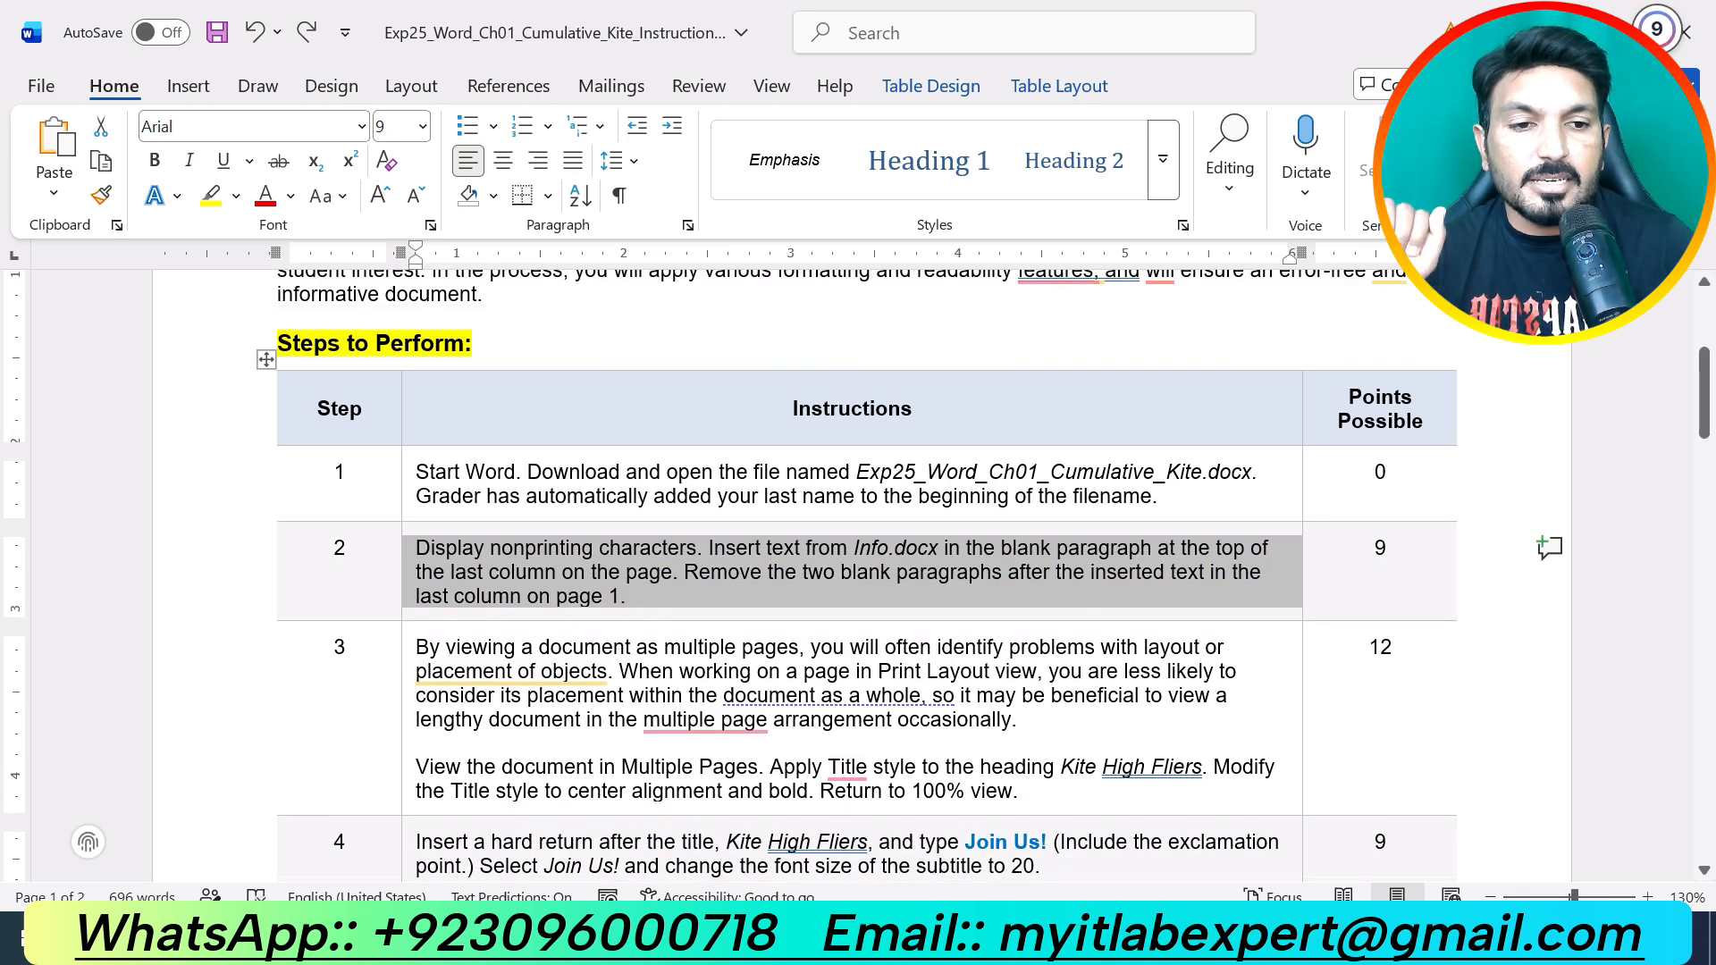
Step: Highlight step 3's text yellow, undoing an accidental 'multiple-page' spelling correction, then return to the flyer
scroll(858, 572, down, 1)
drag(1019, 637, 539, 564)
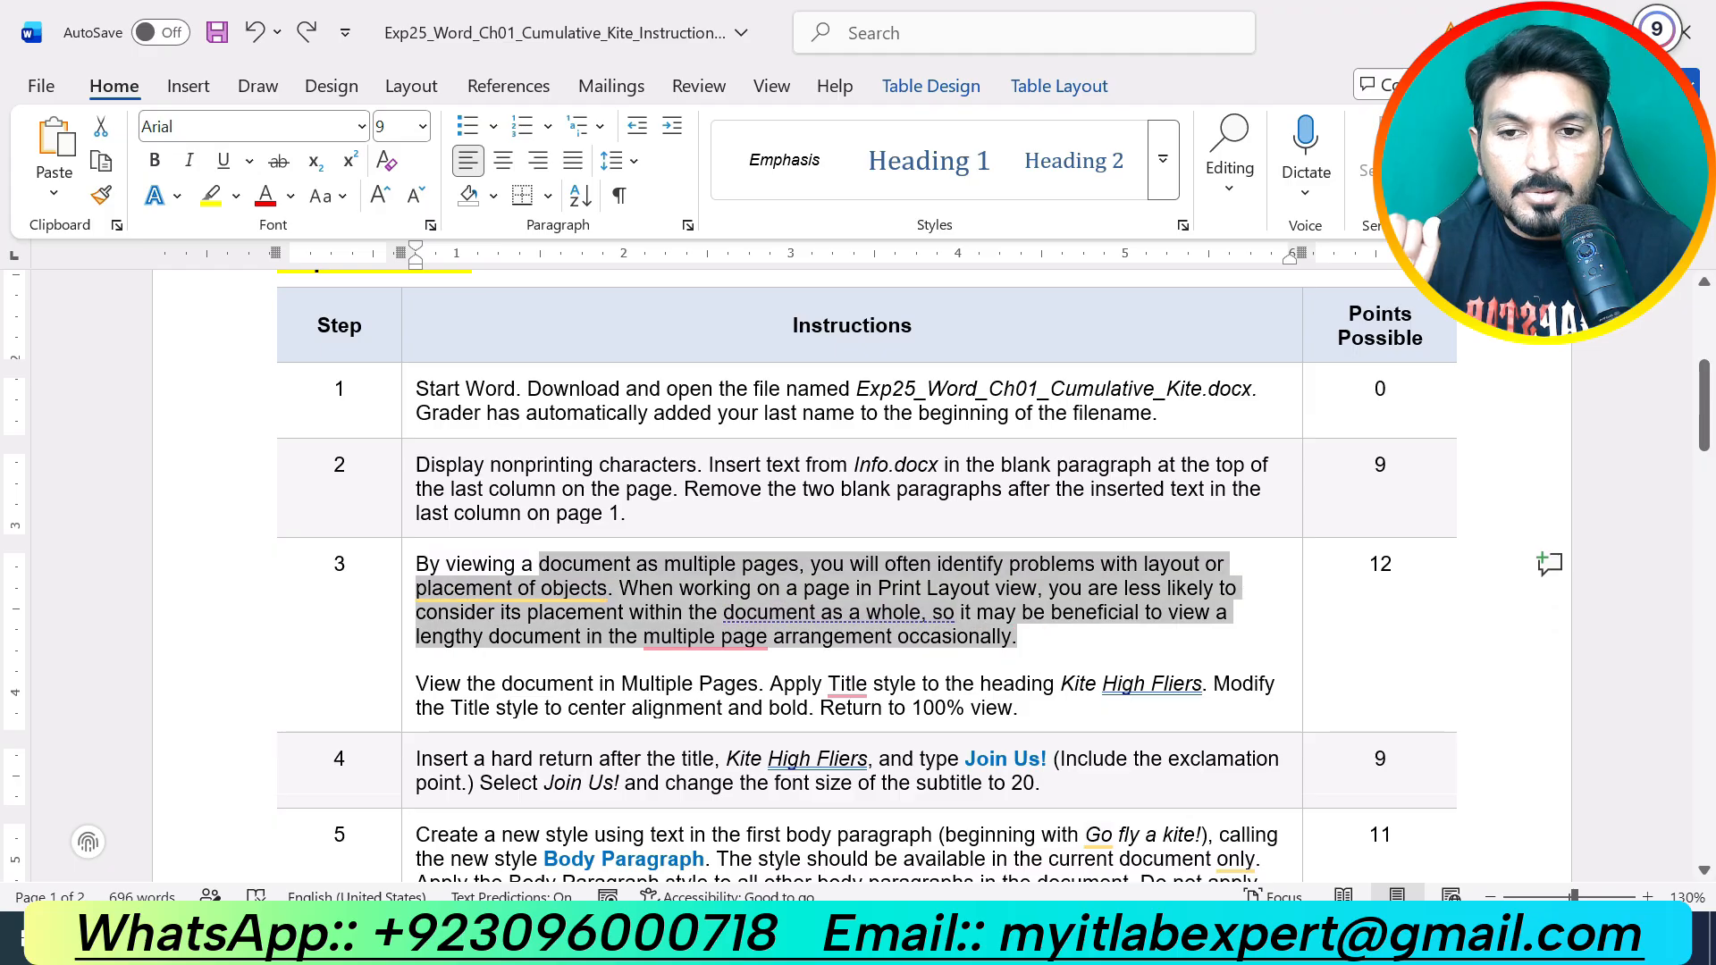
drag(1035, 714, 509, 539)
click(542, 520)
mouse_move(715, 638)
click(939, 663)
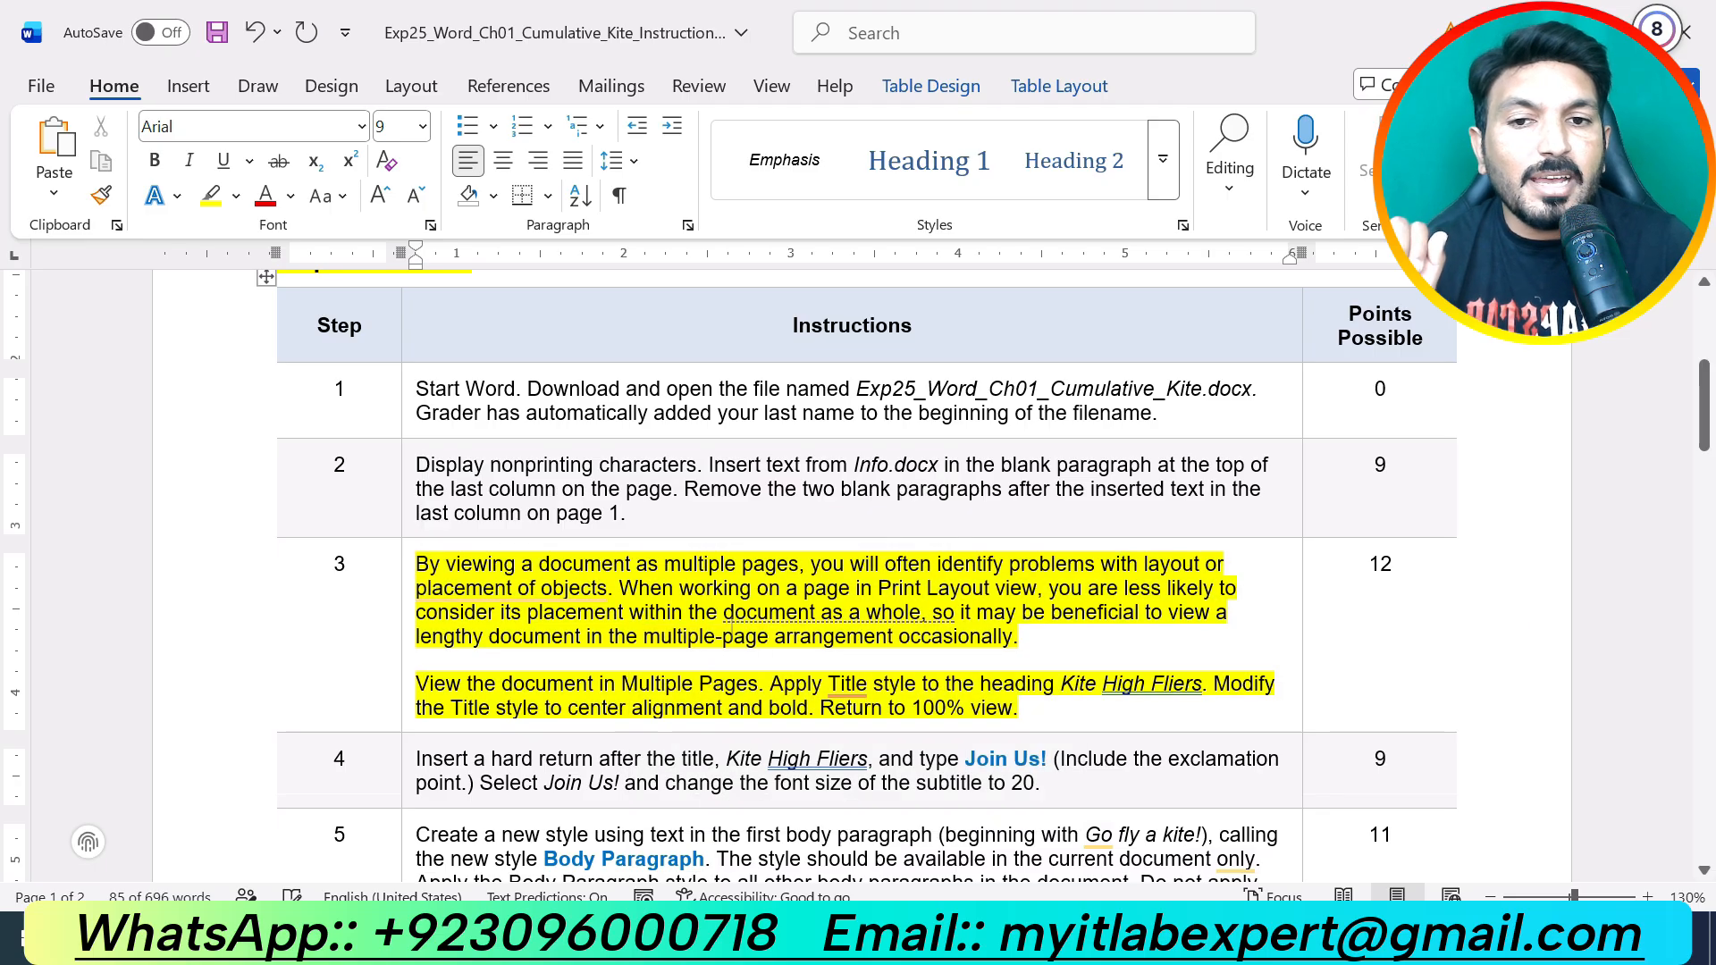
key(ctrl+z)
click(1088, 679)
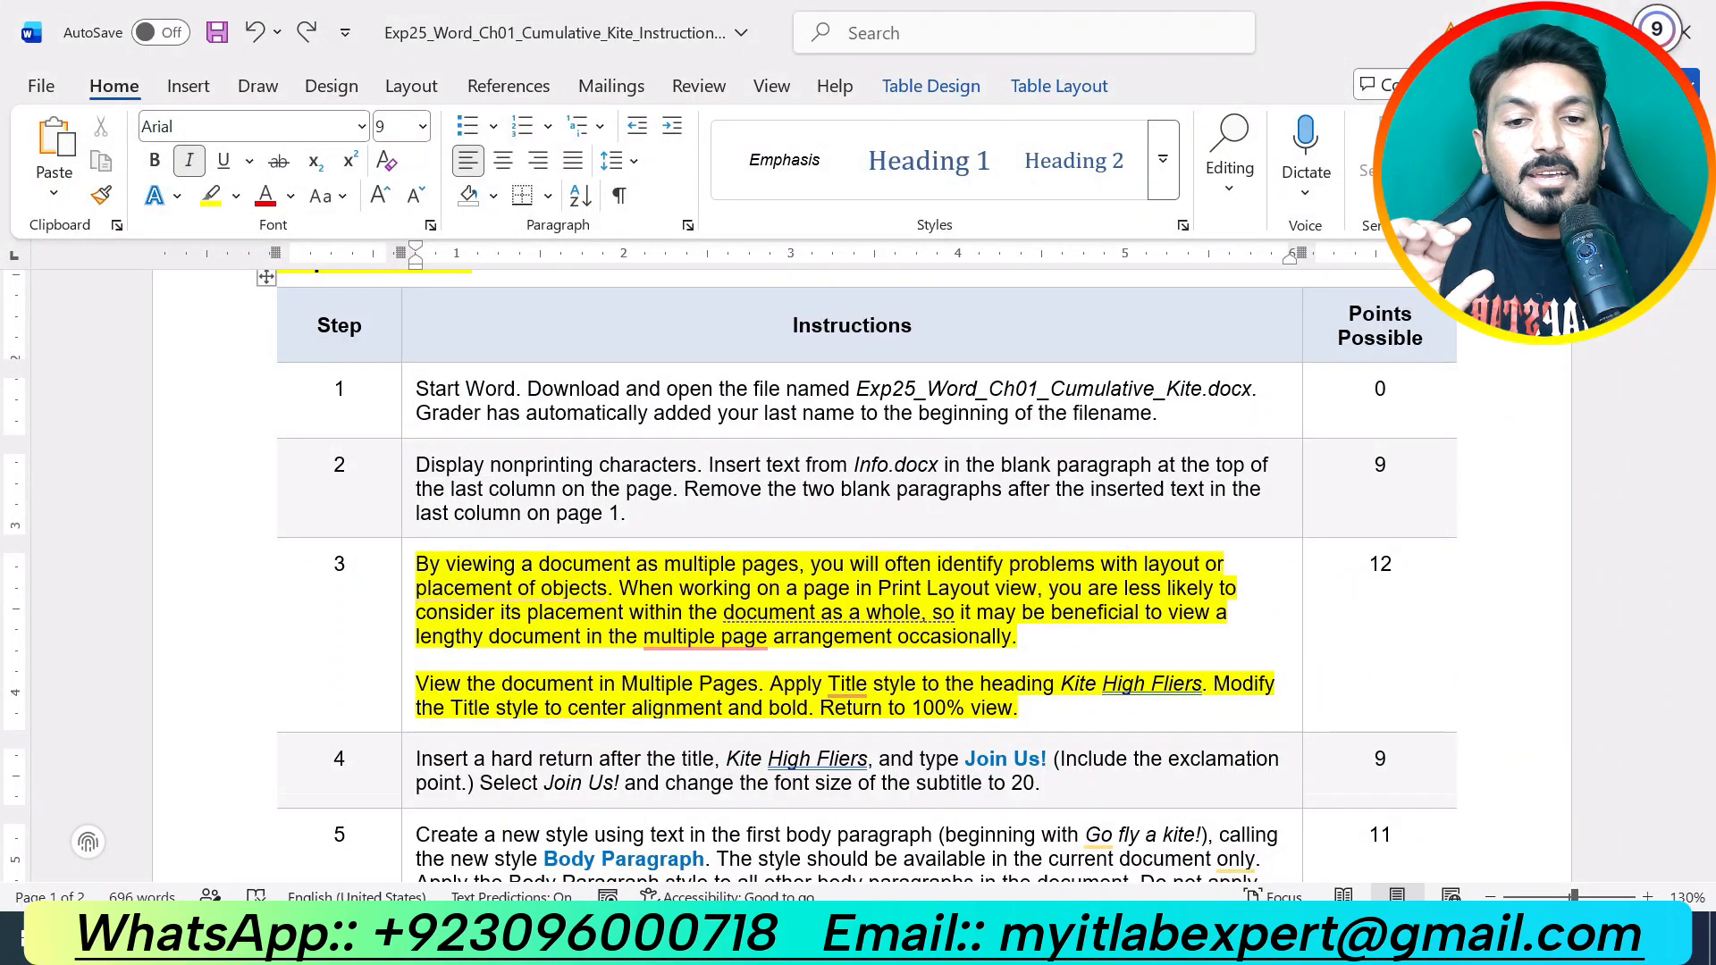
click(827, 836)
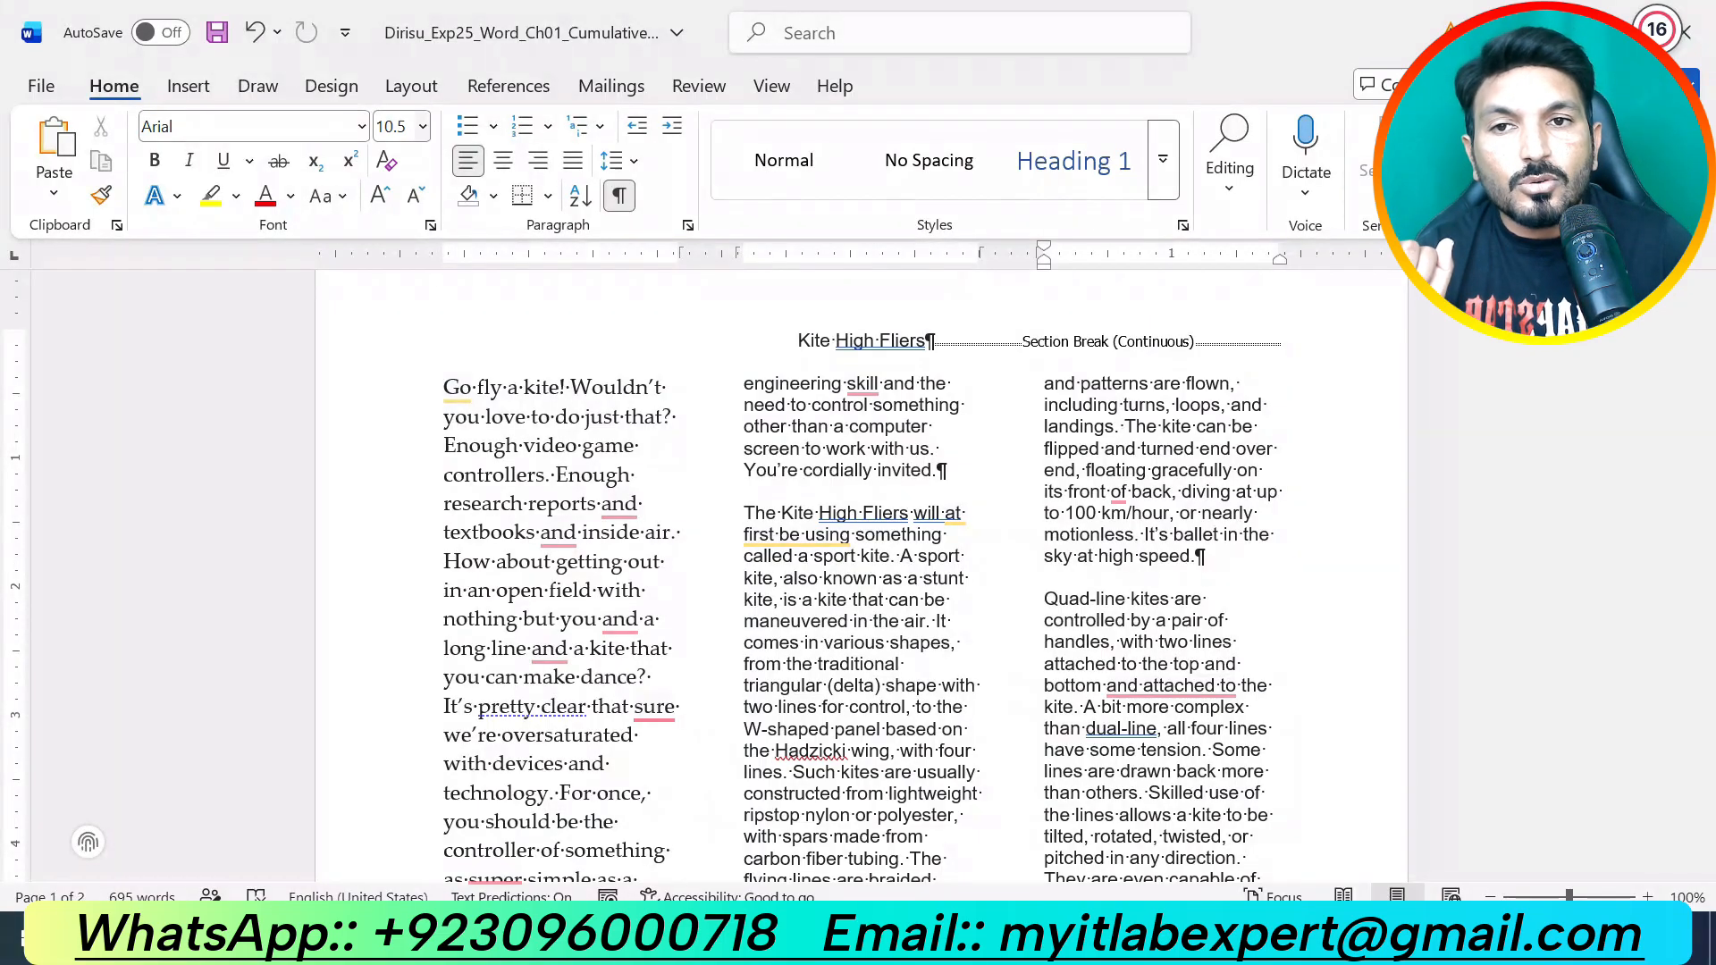
Step: Show the flyer in View > Multiple Pages, then switch to the instructions document
click(410, 86)
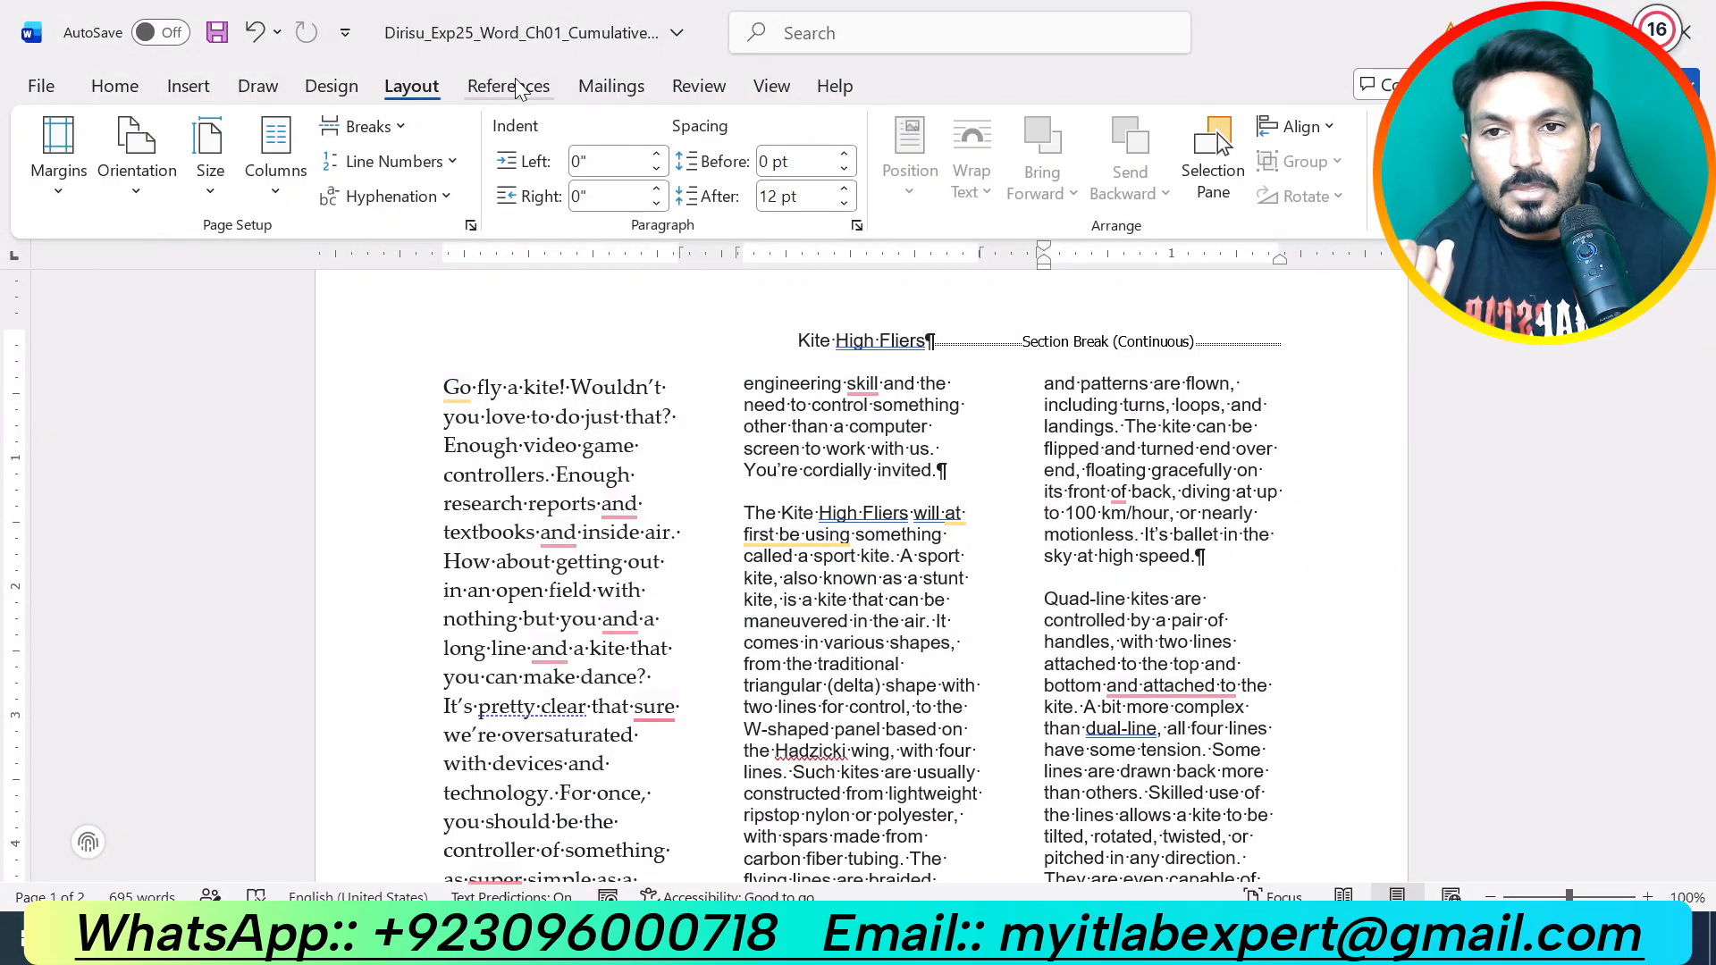
click(769, 87)
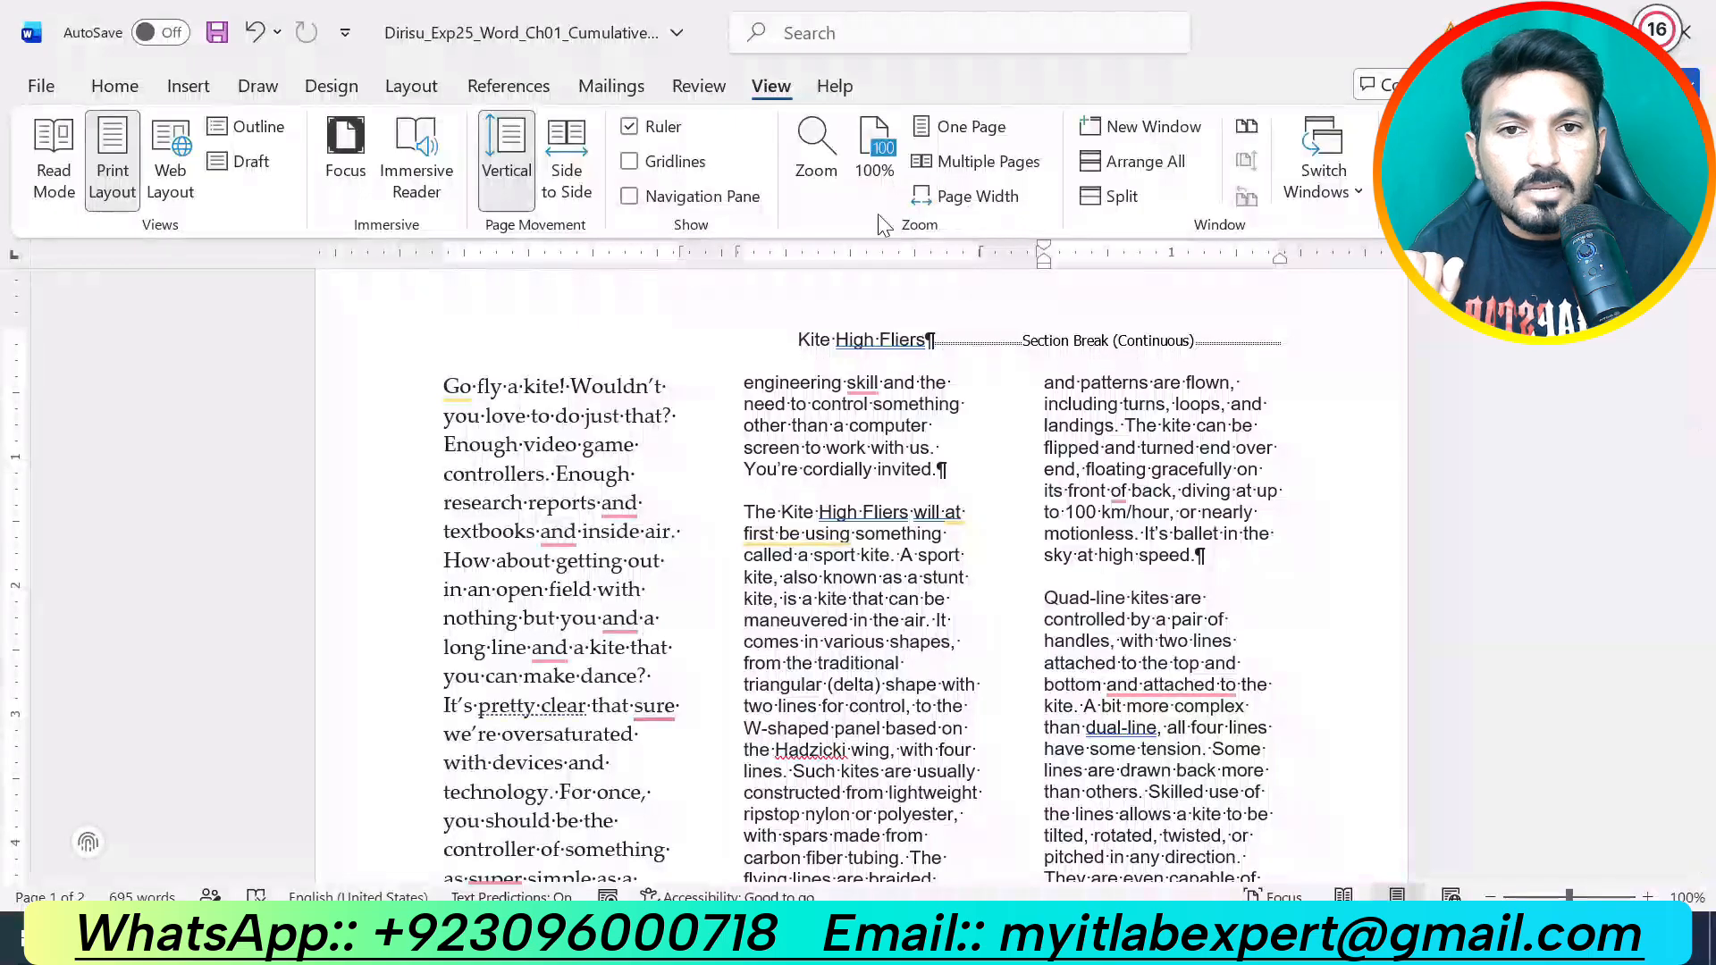
click(1008, 164)
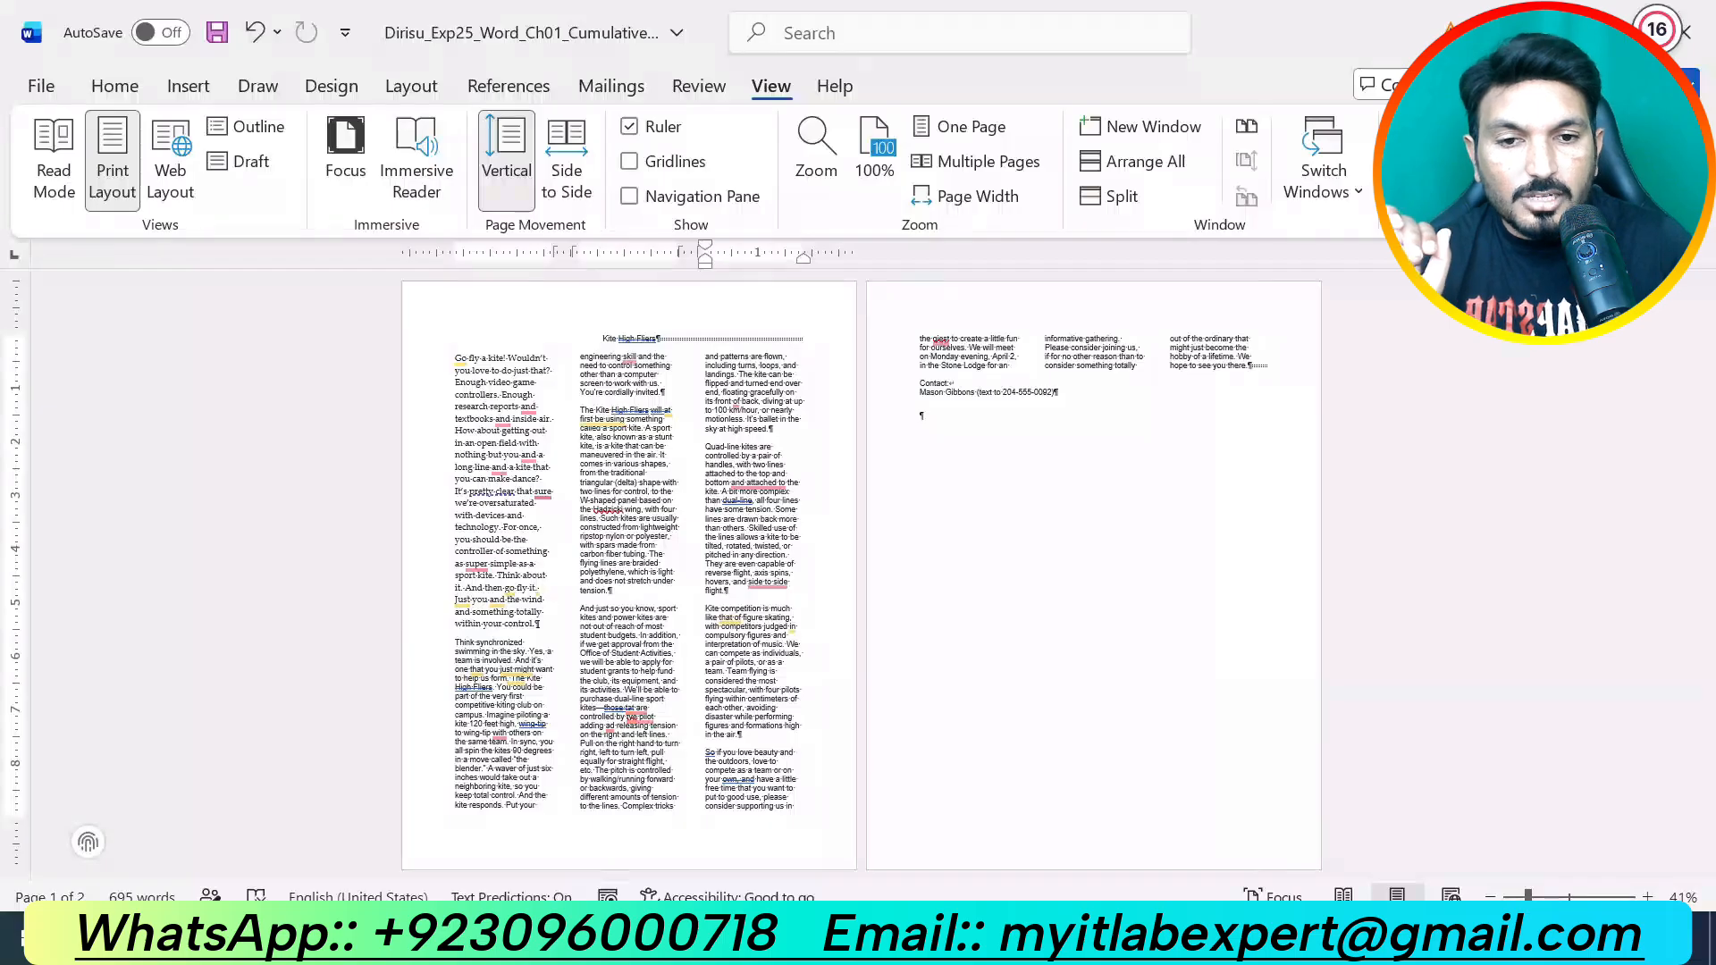
mouse_move(1006, 947)
click(1010, 881)
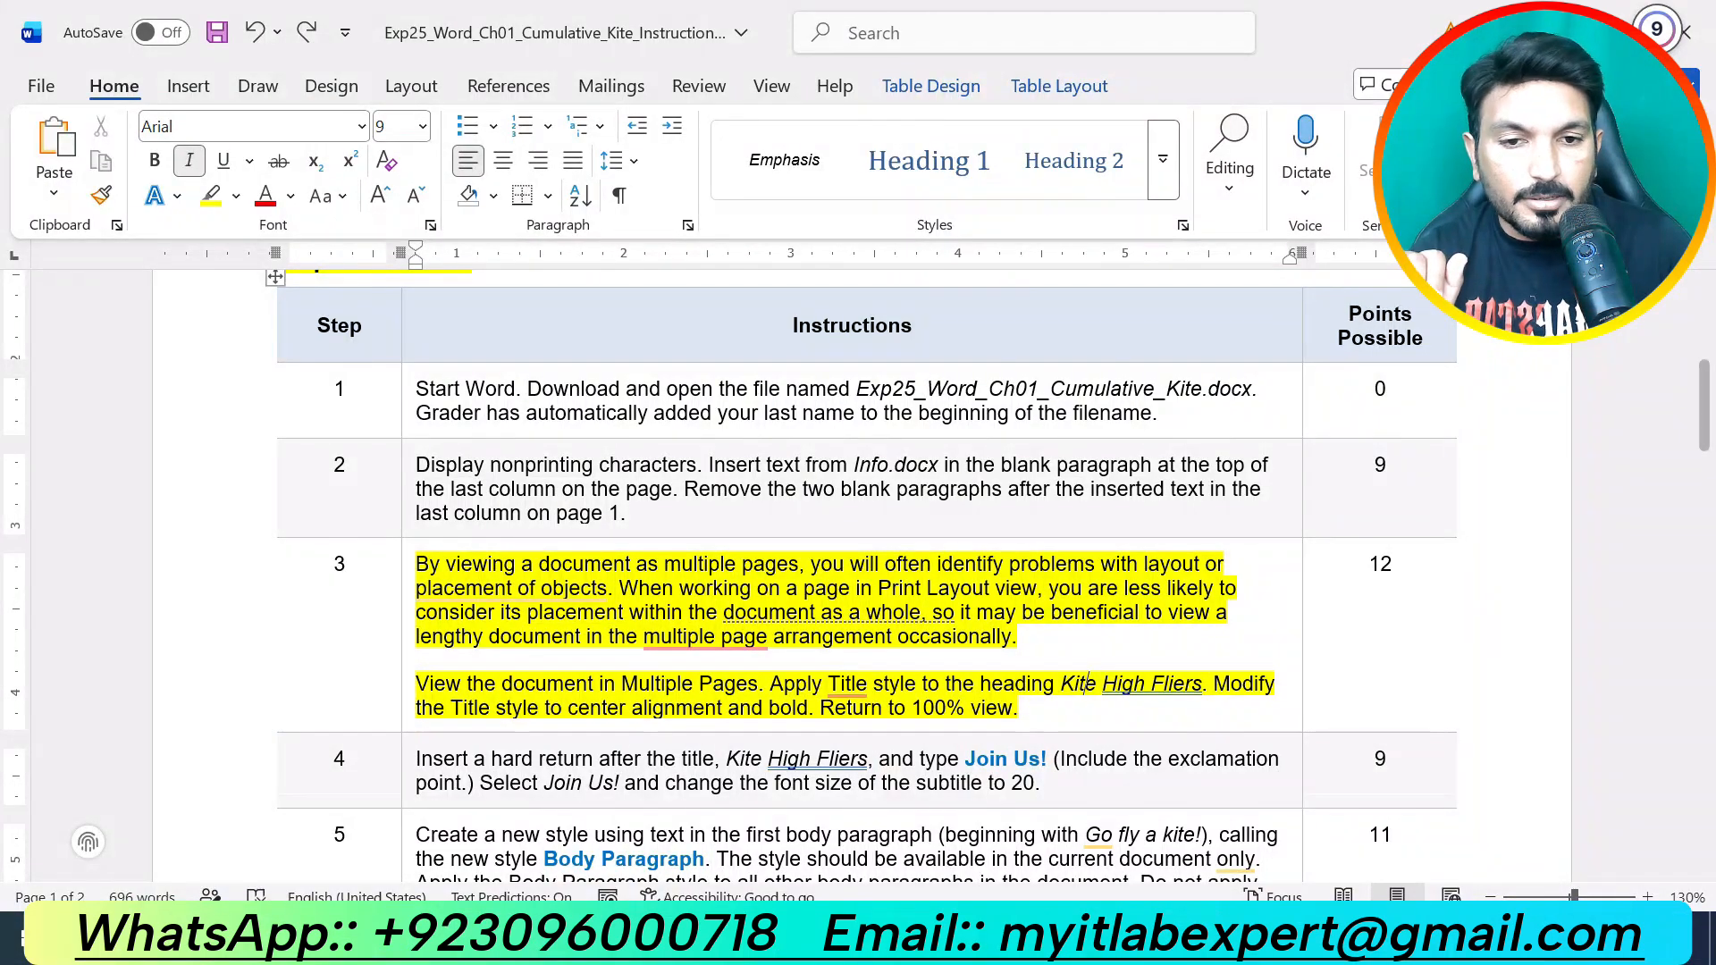
Step: Apply the Title style to the 'Kite High Fliers' heading from the Styles gallery
mouse_move(956, 950)
click(831, 791)
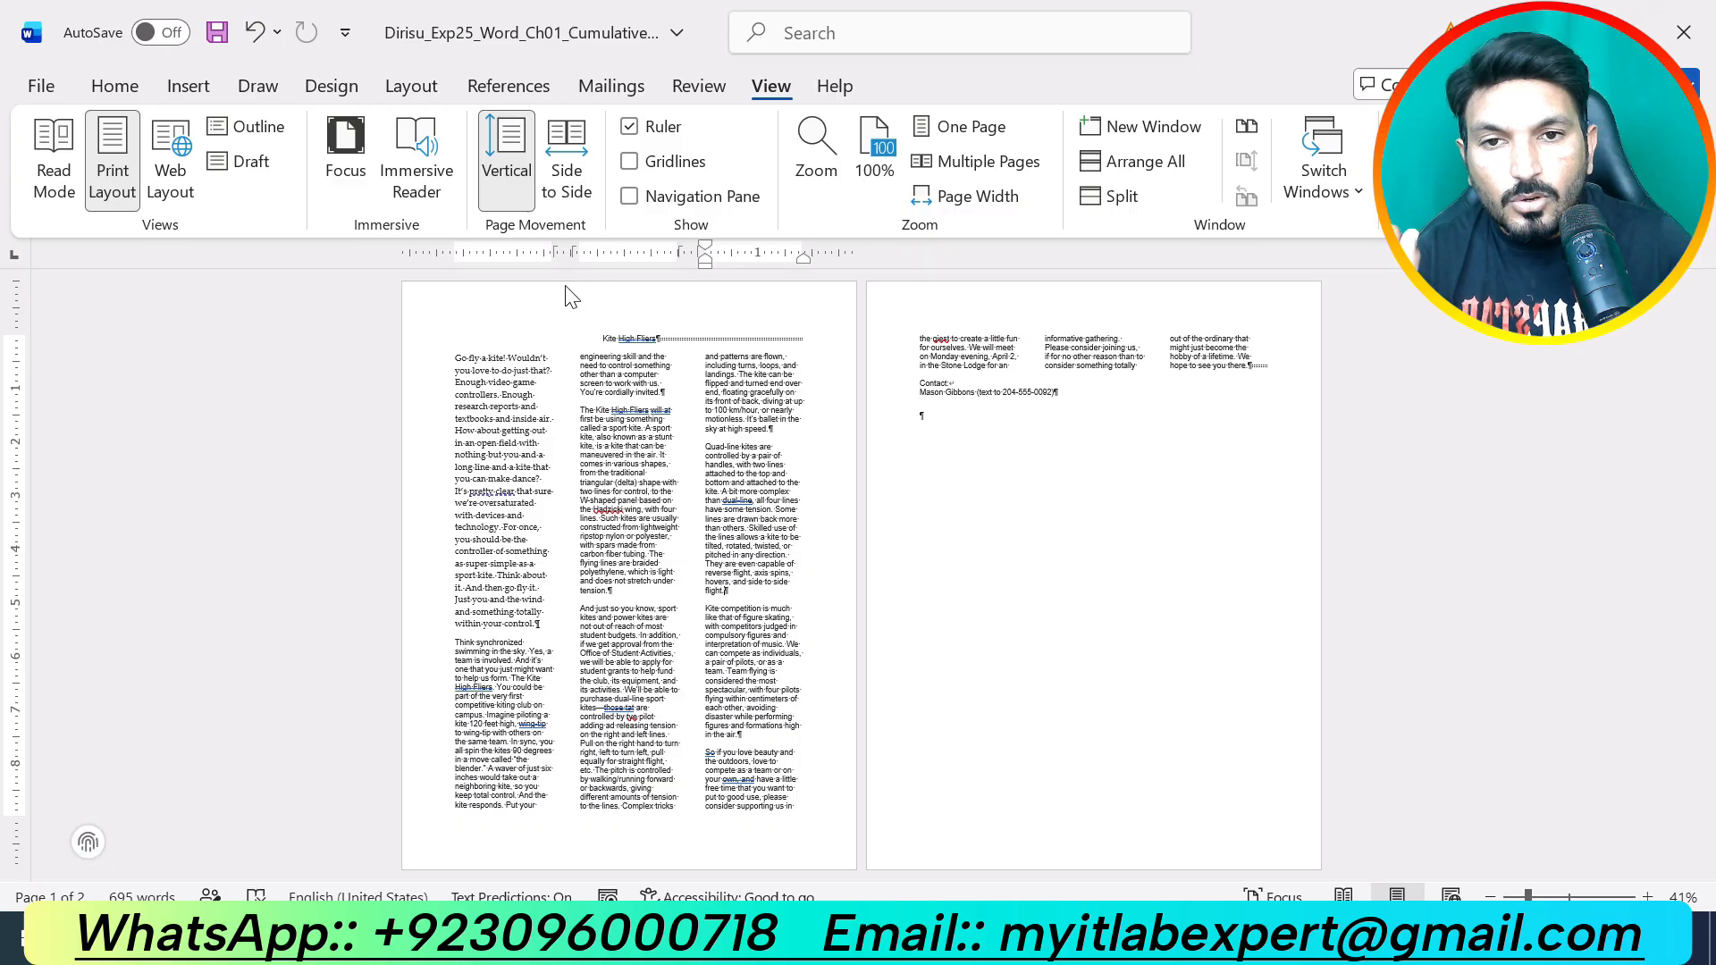
drag(603, 340, 657, 340)
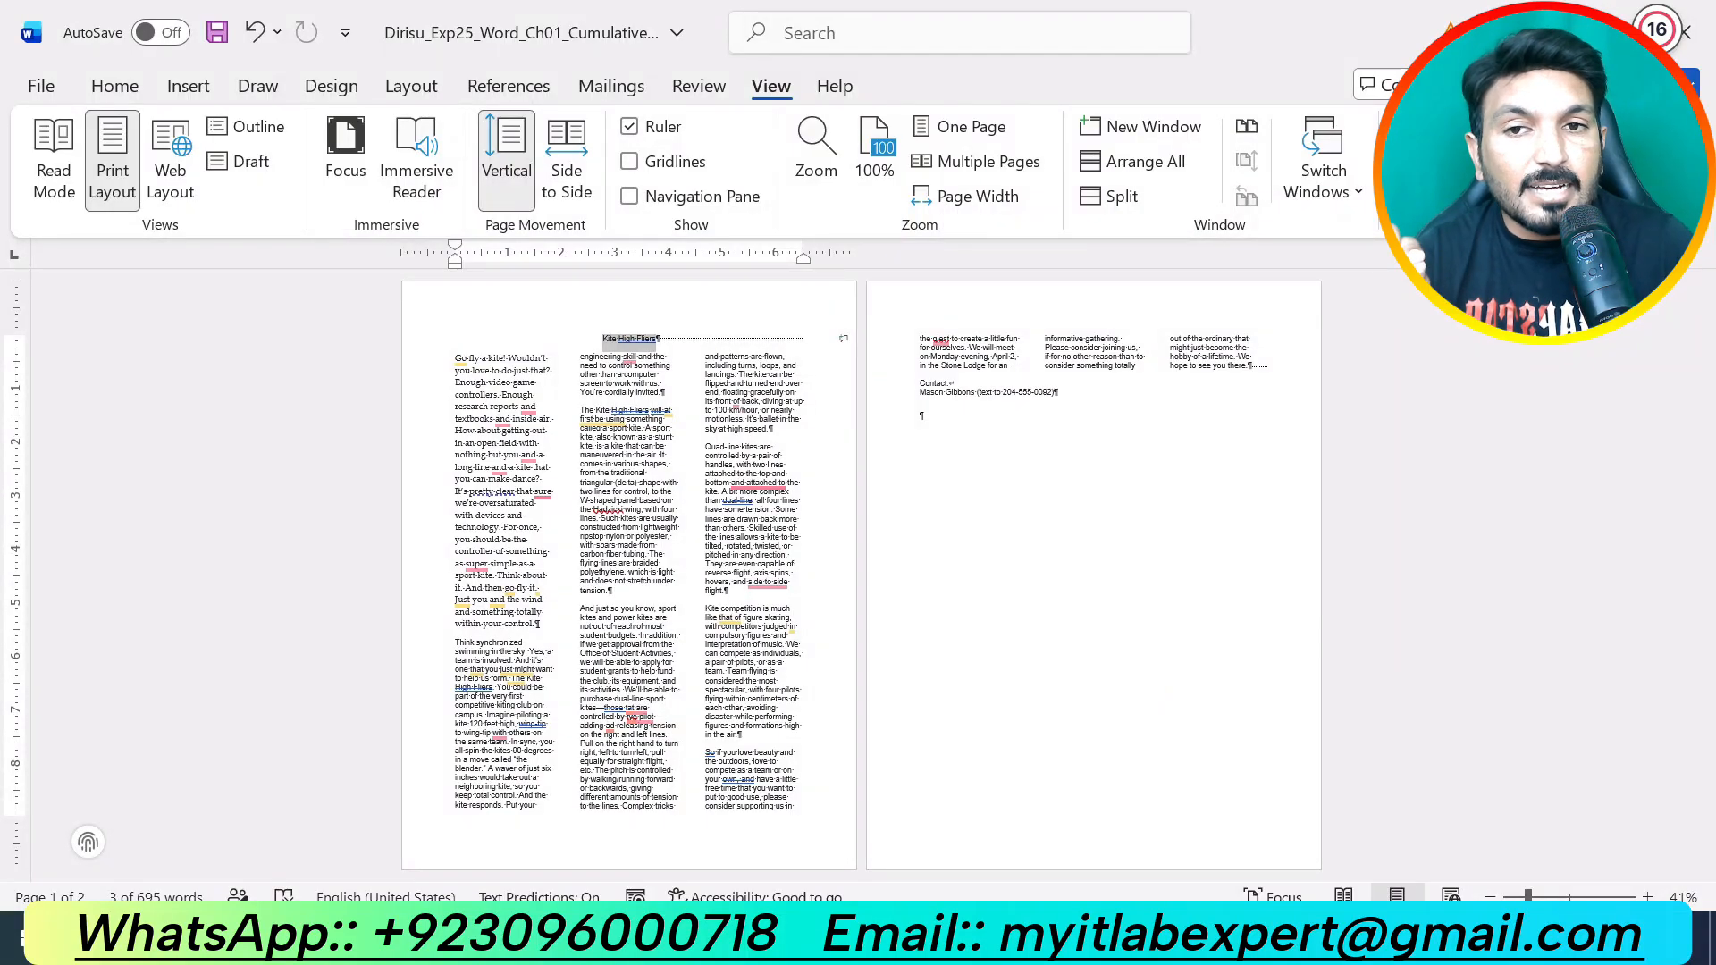
click(132, 91)
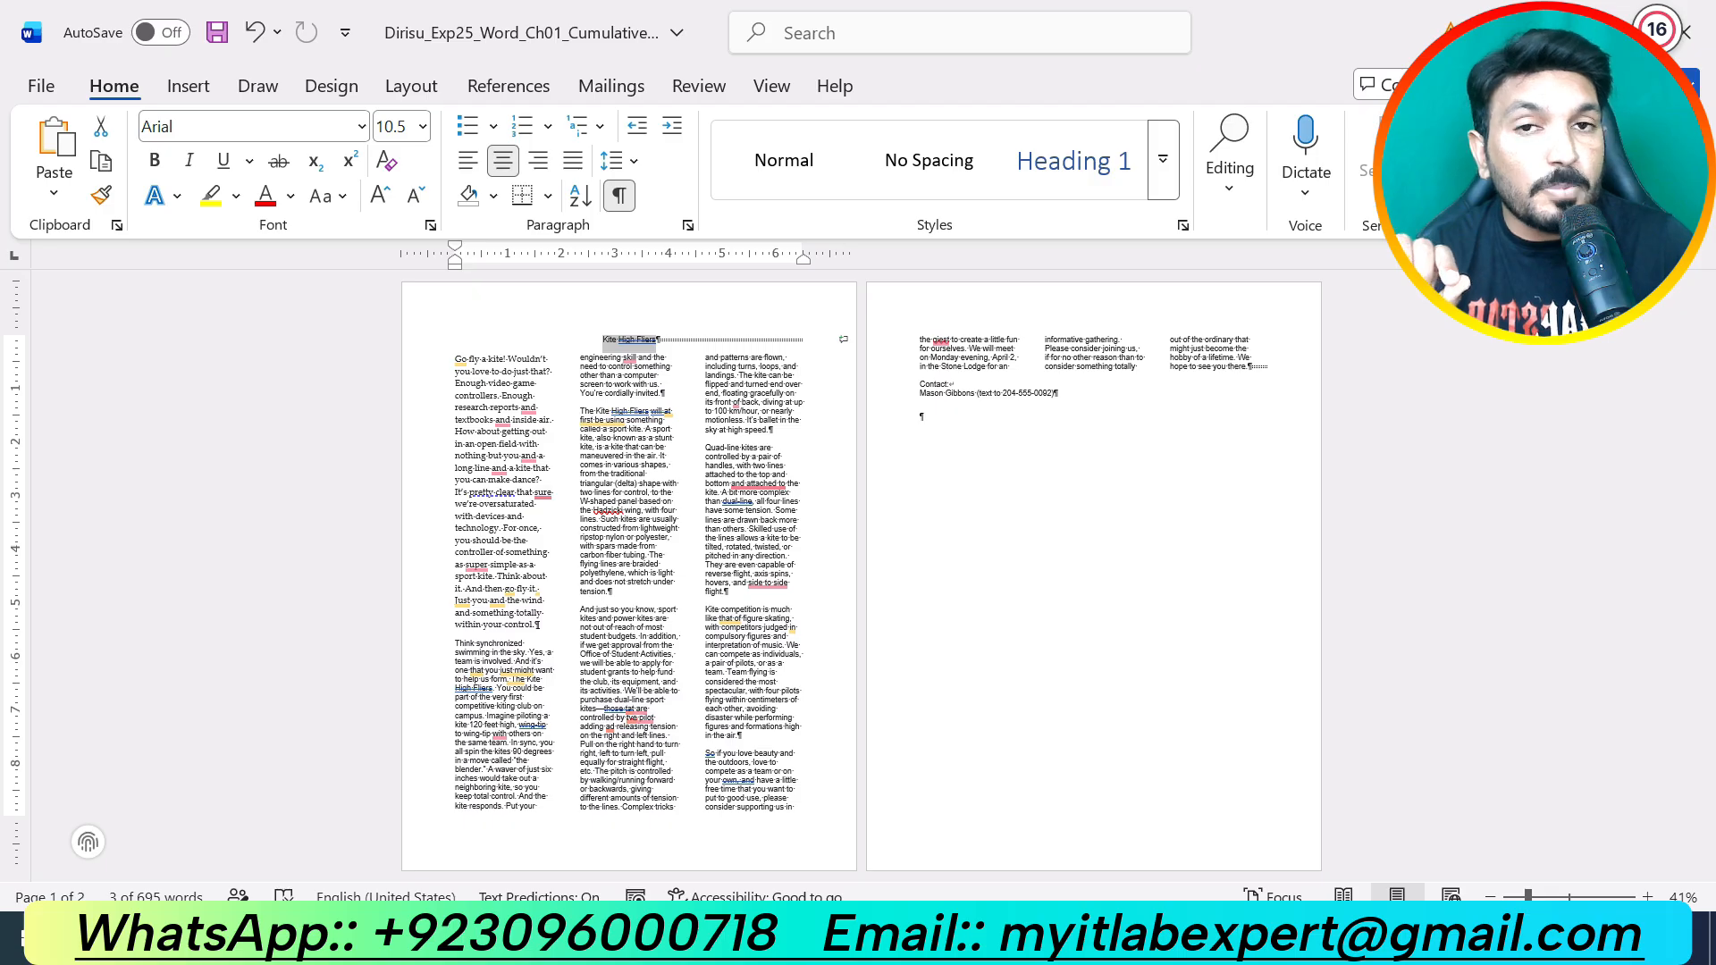
click(1162, 184)
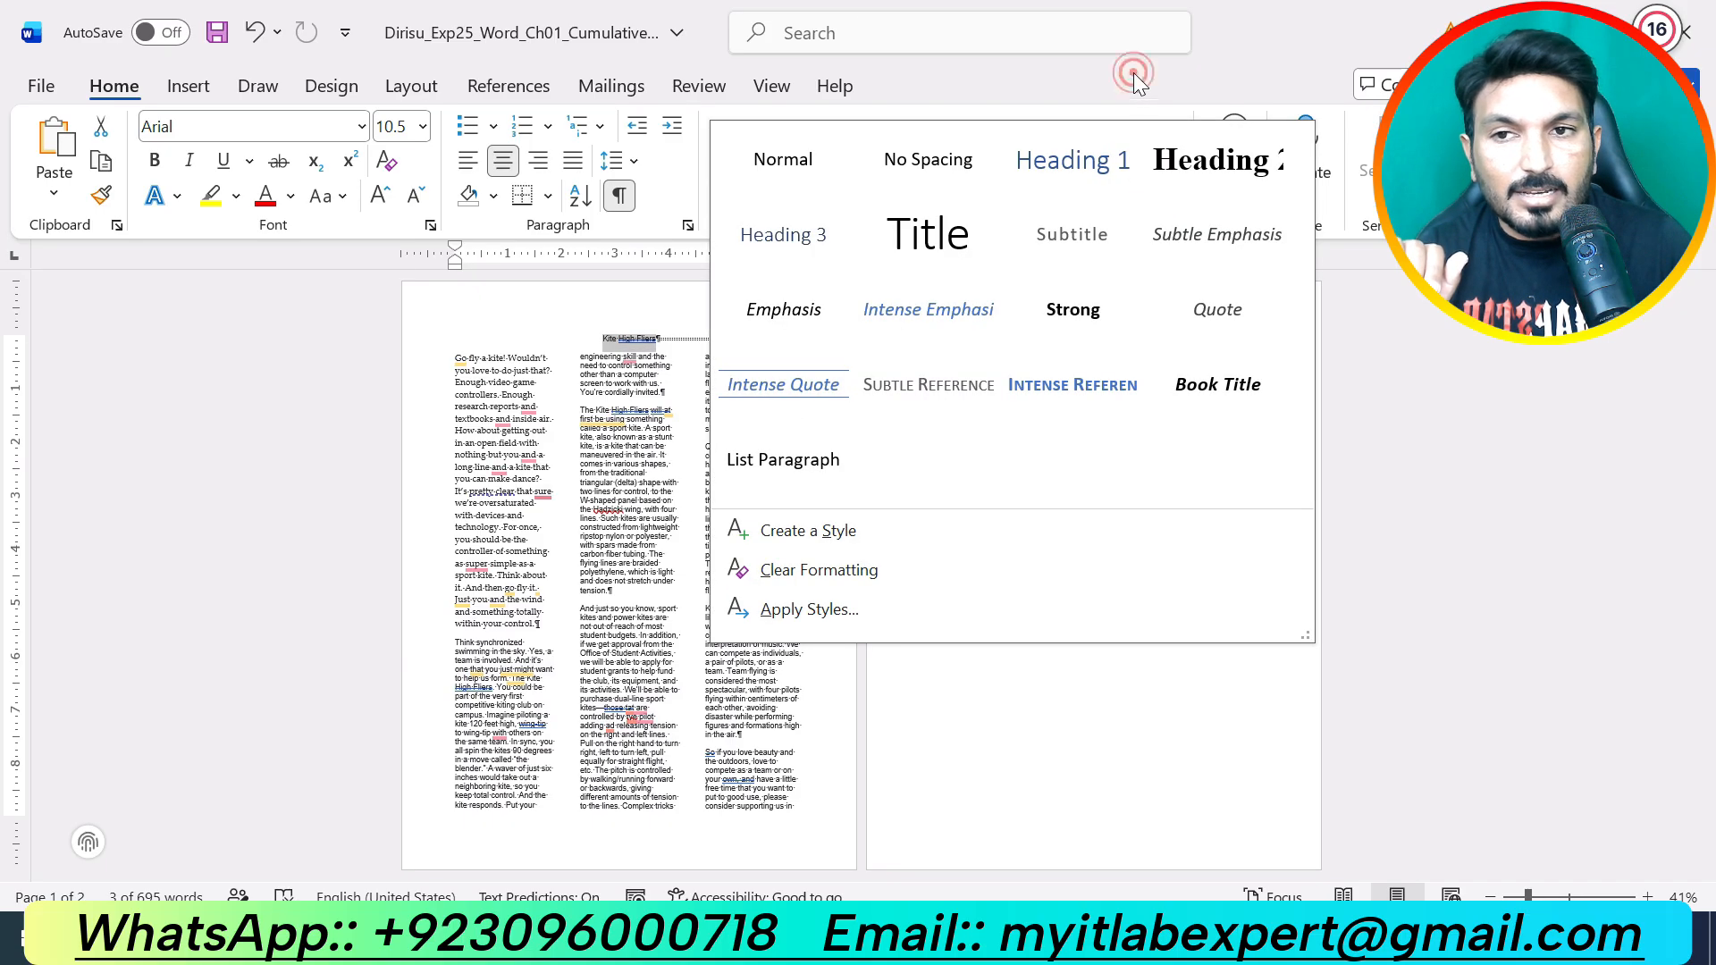
click(1133, 72)
click(1166, 186)
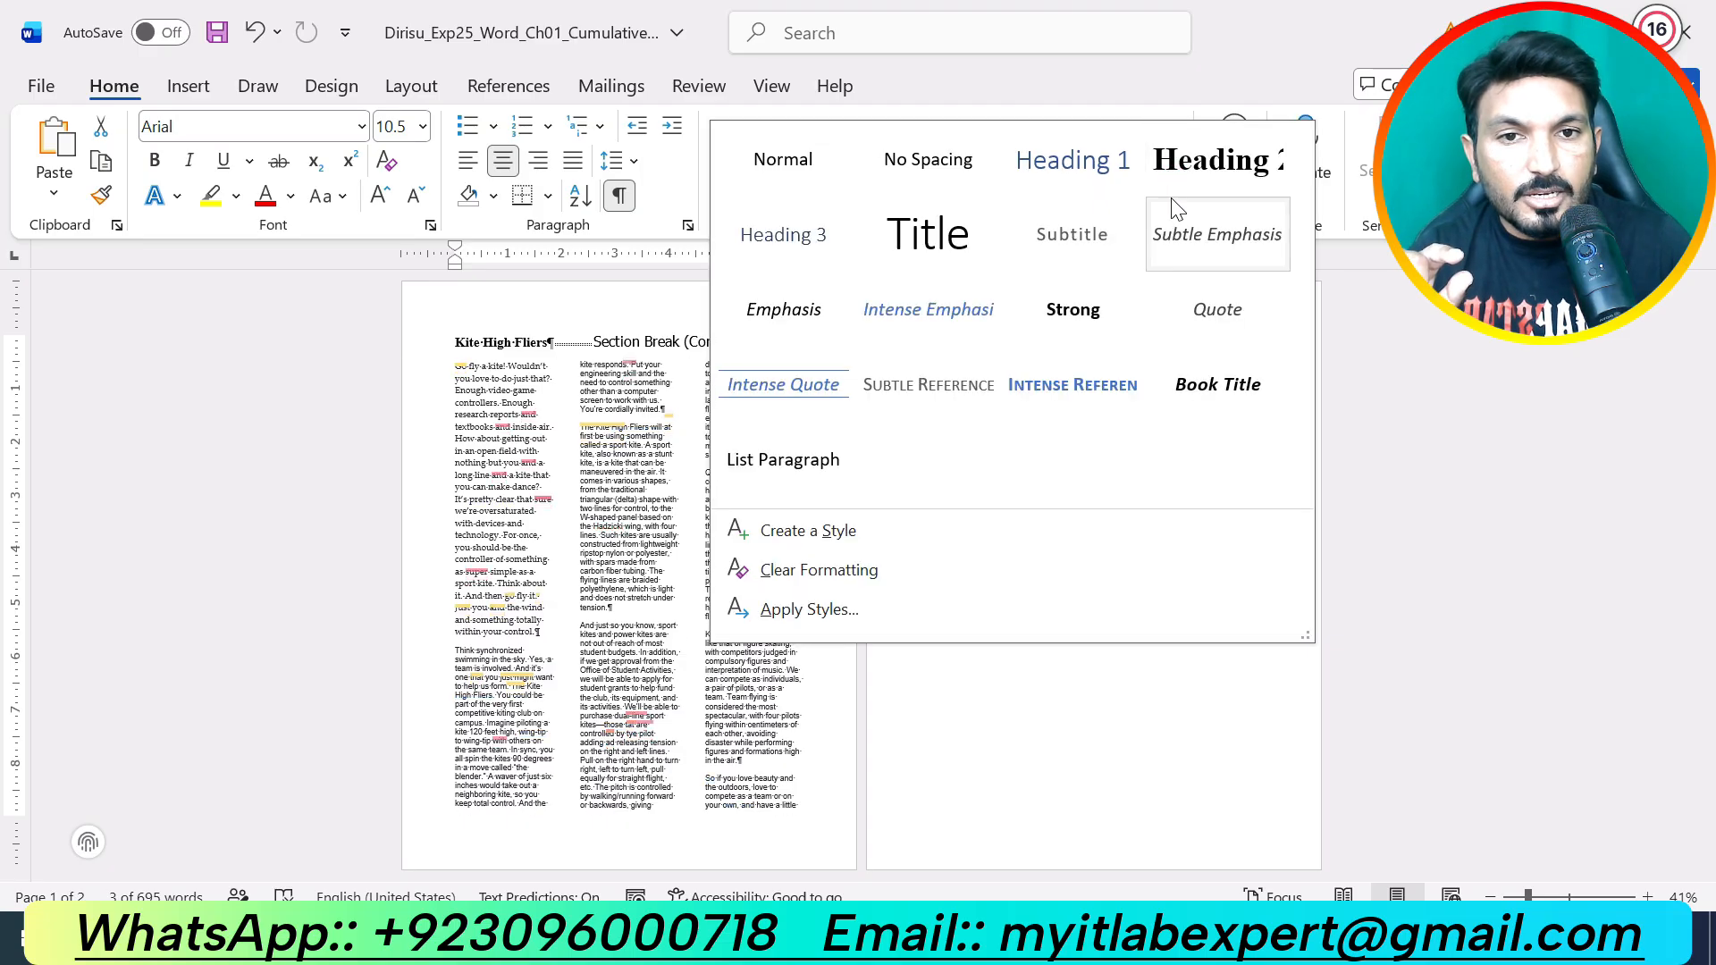
click(950, 247)
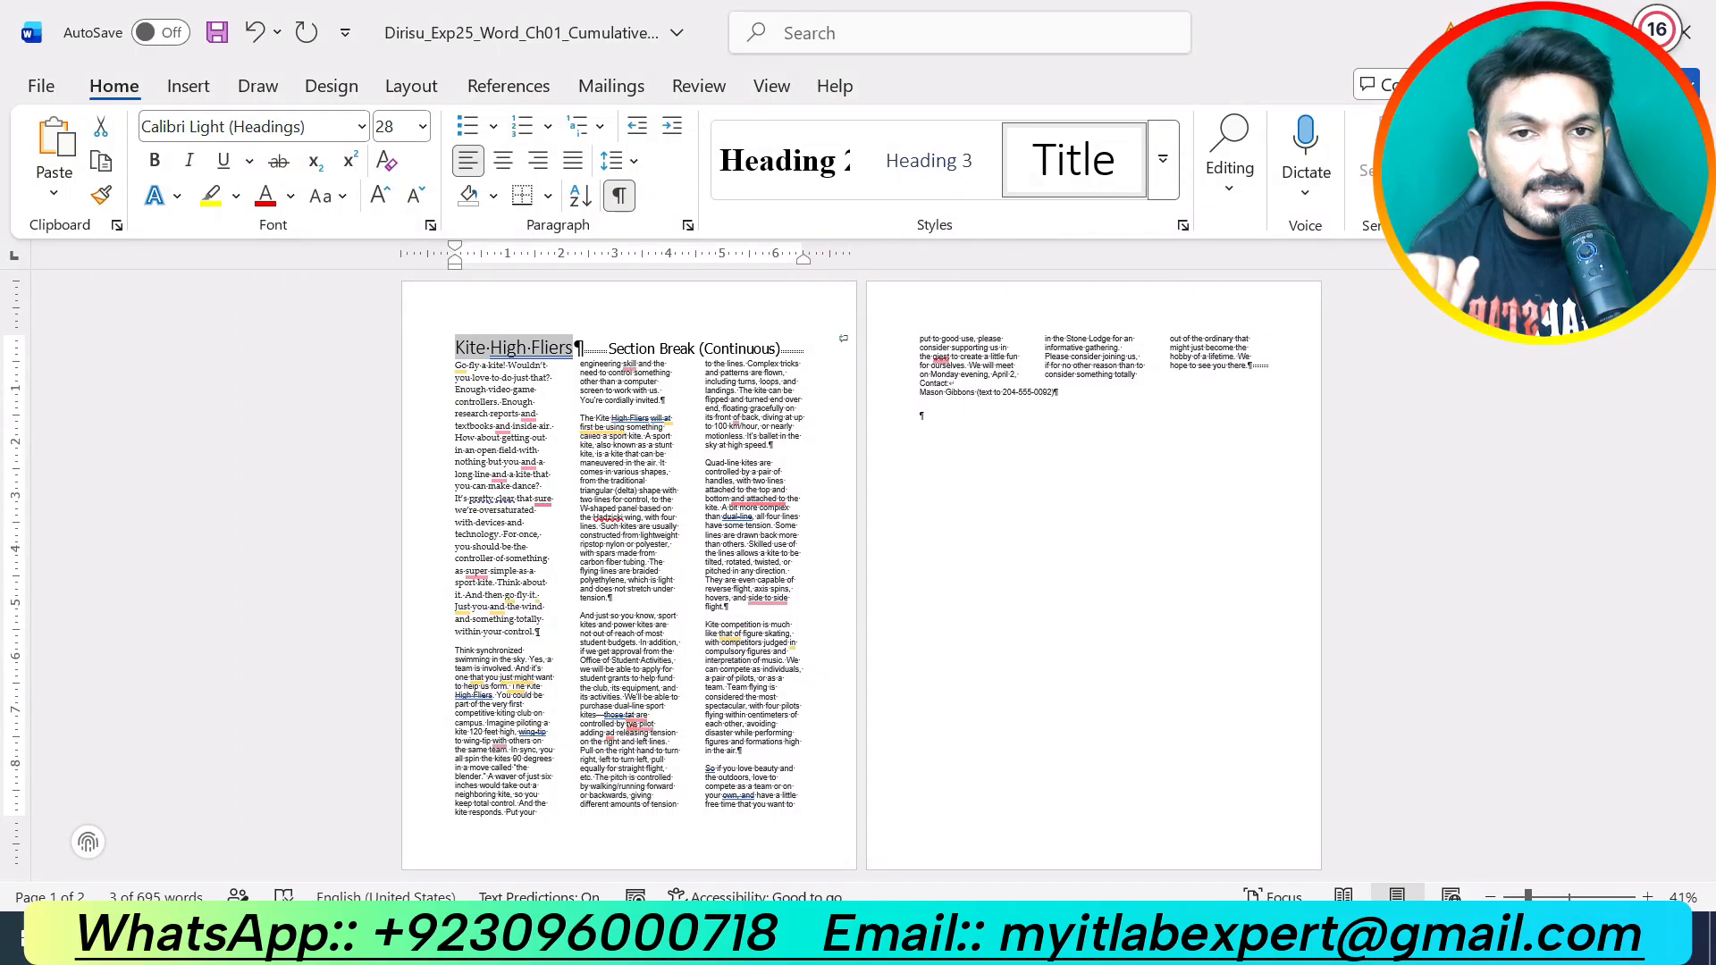
Step: Modify the Title style to be bold and center-aligned
right_click(1108, 176)
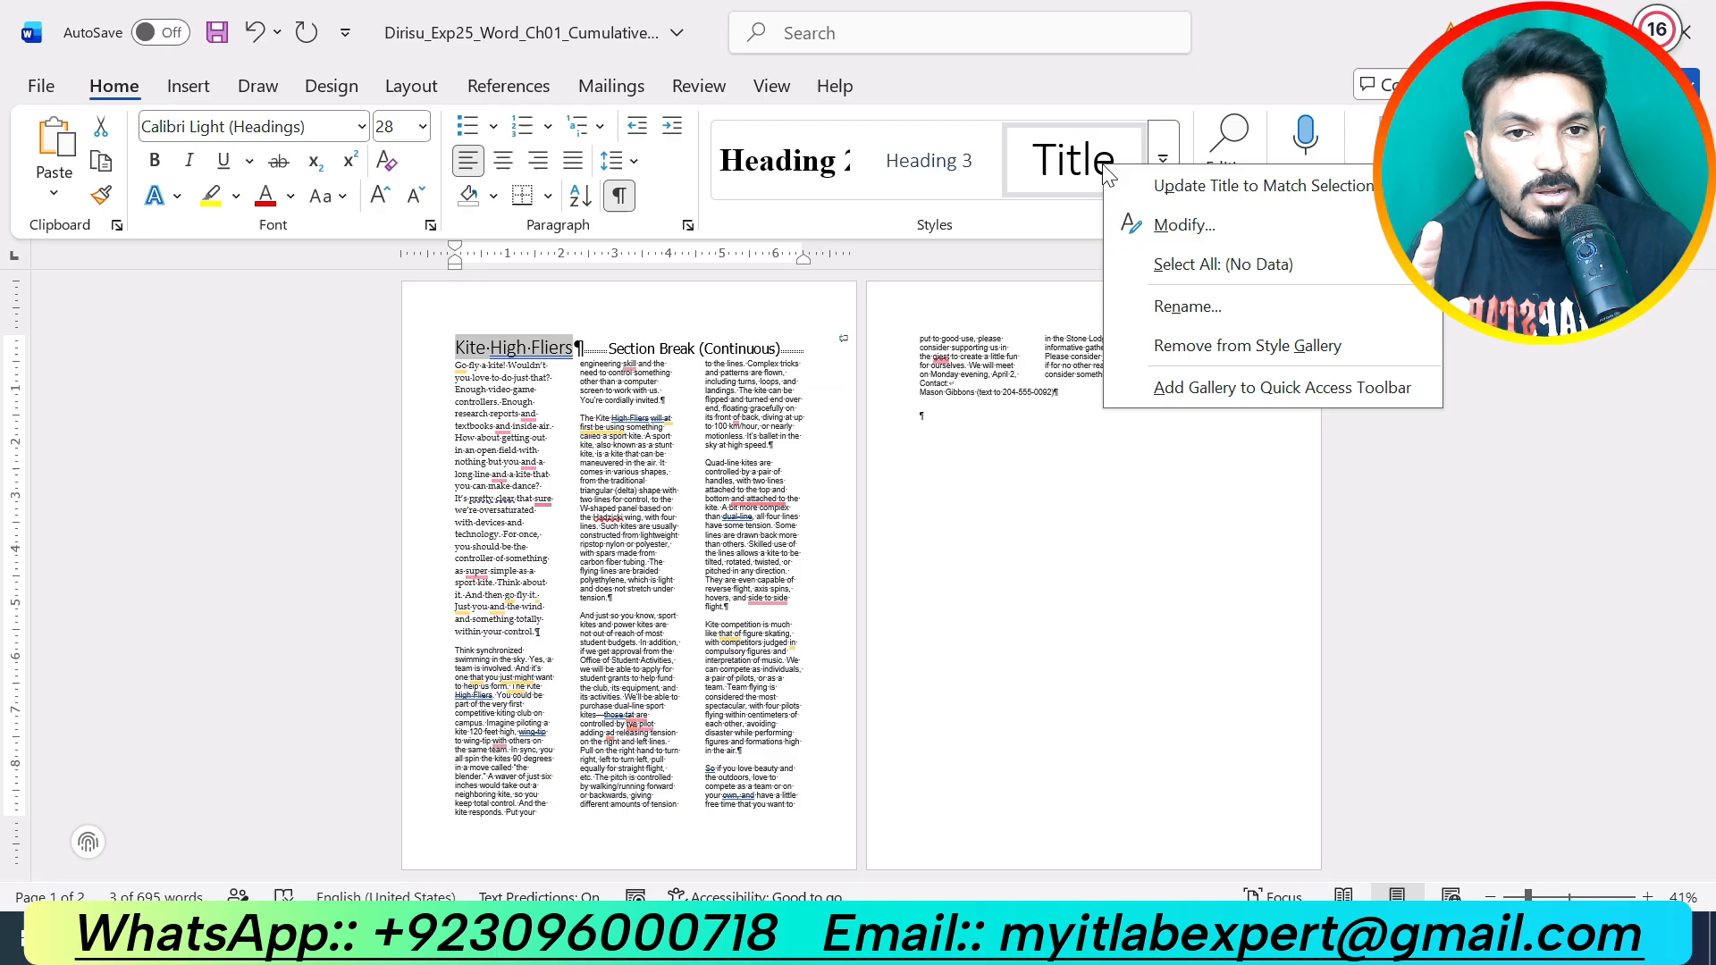
click(1162, 227)
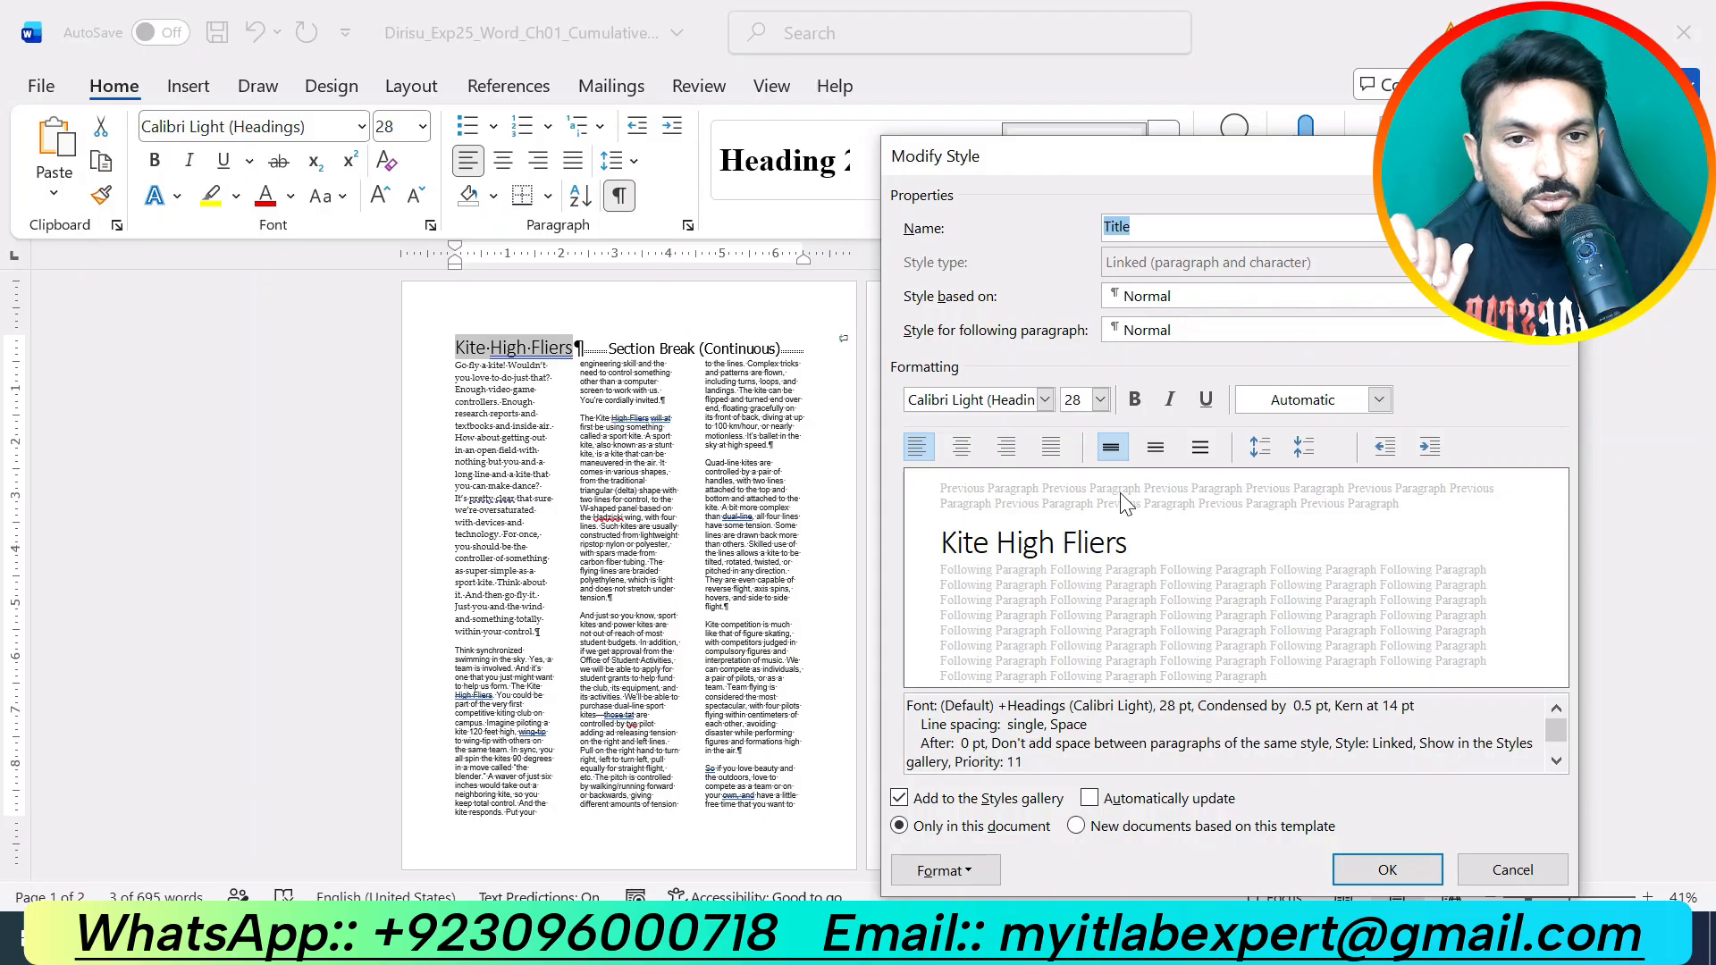
click(1135, 399)
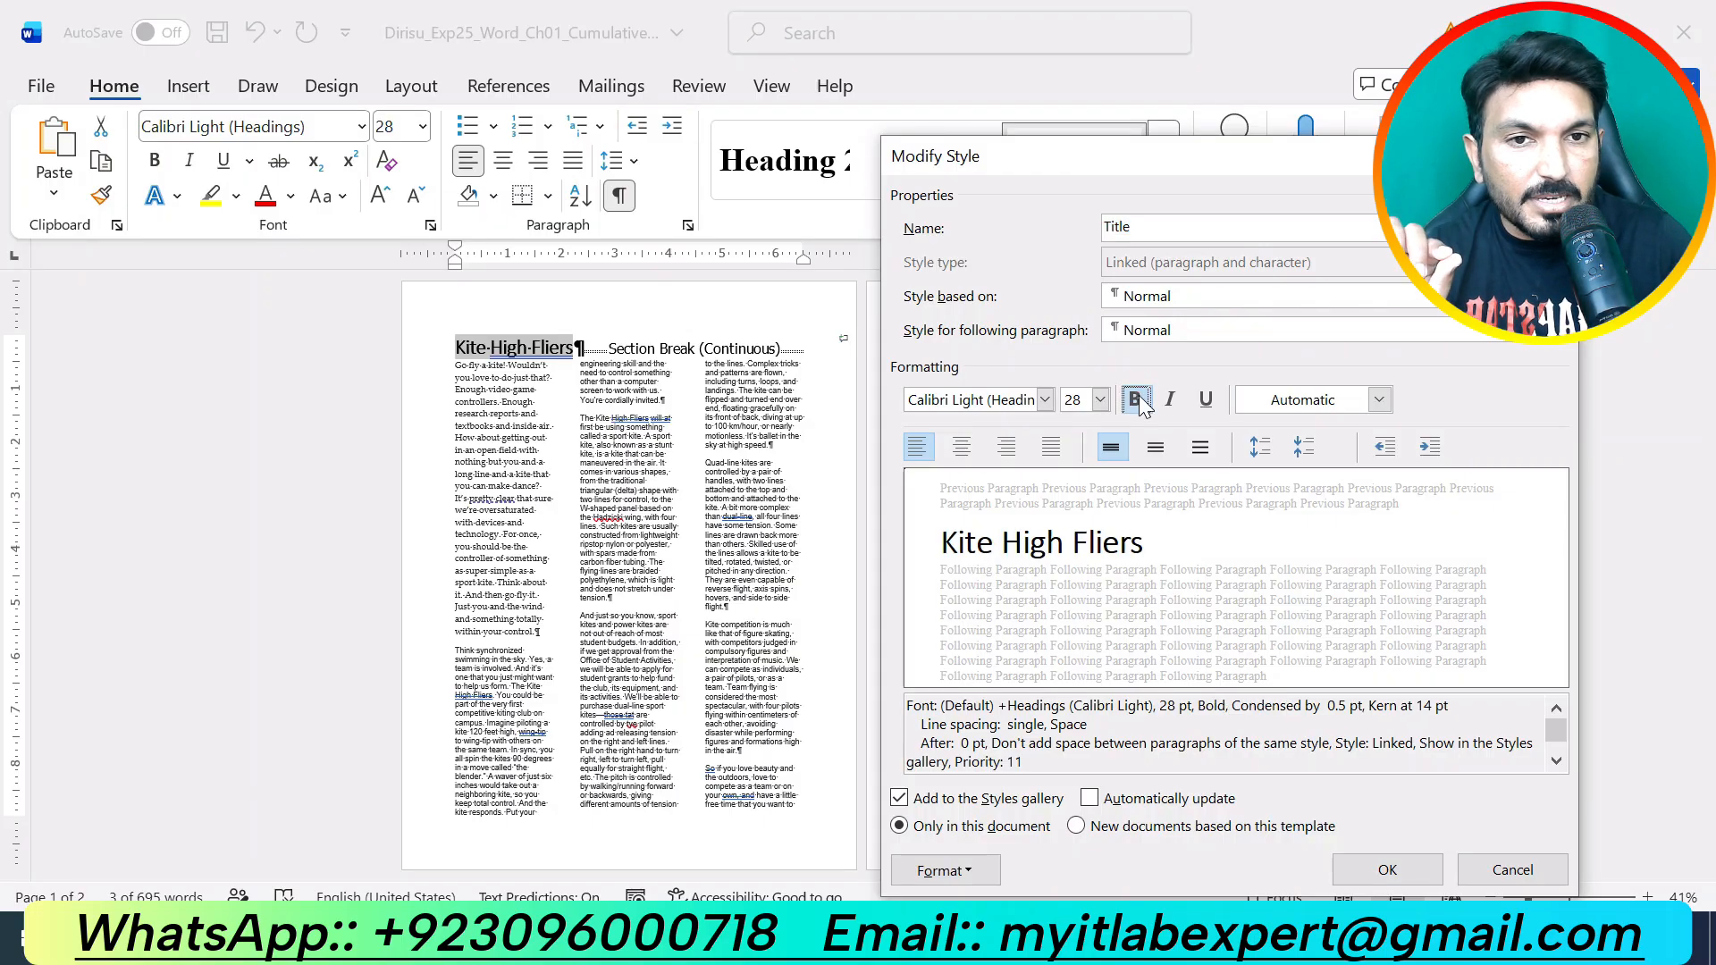
click(968, 449)
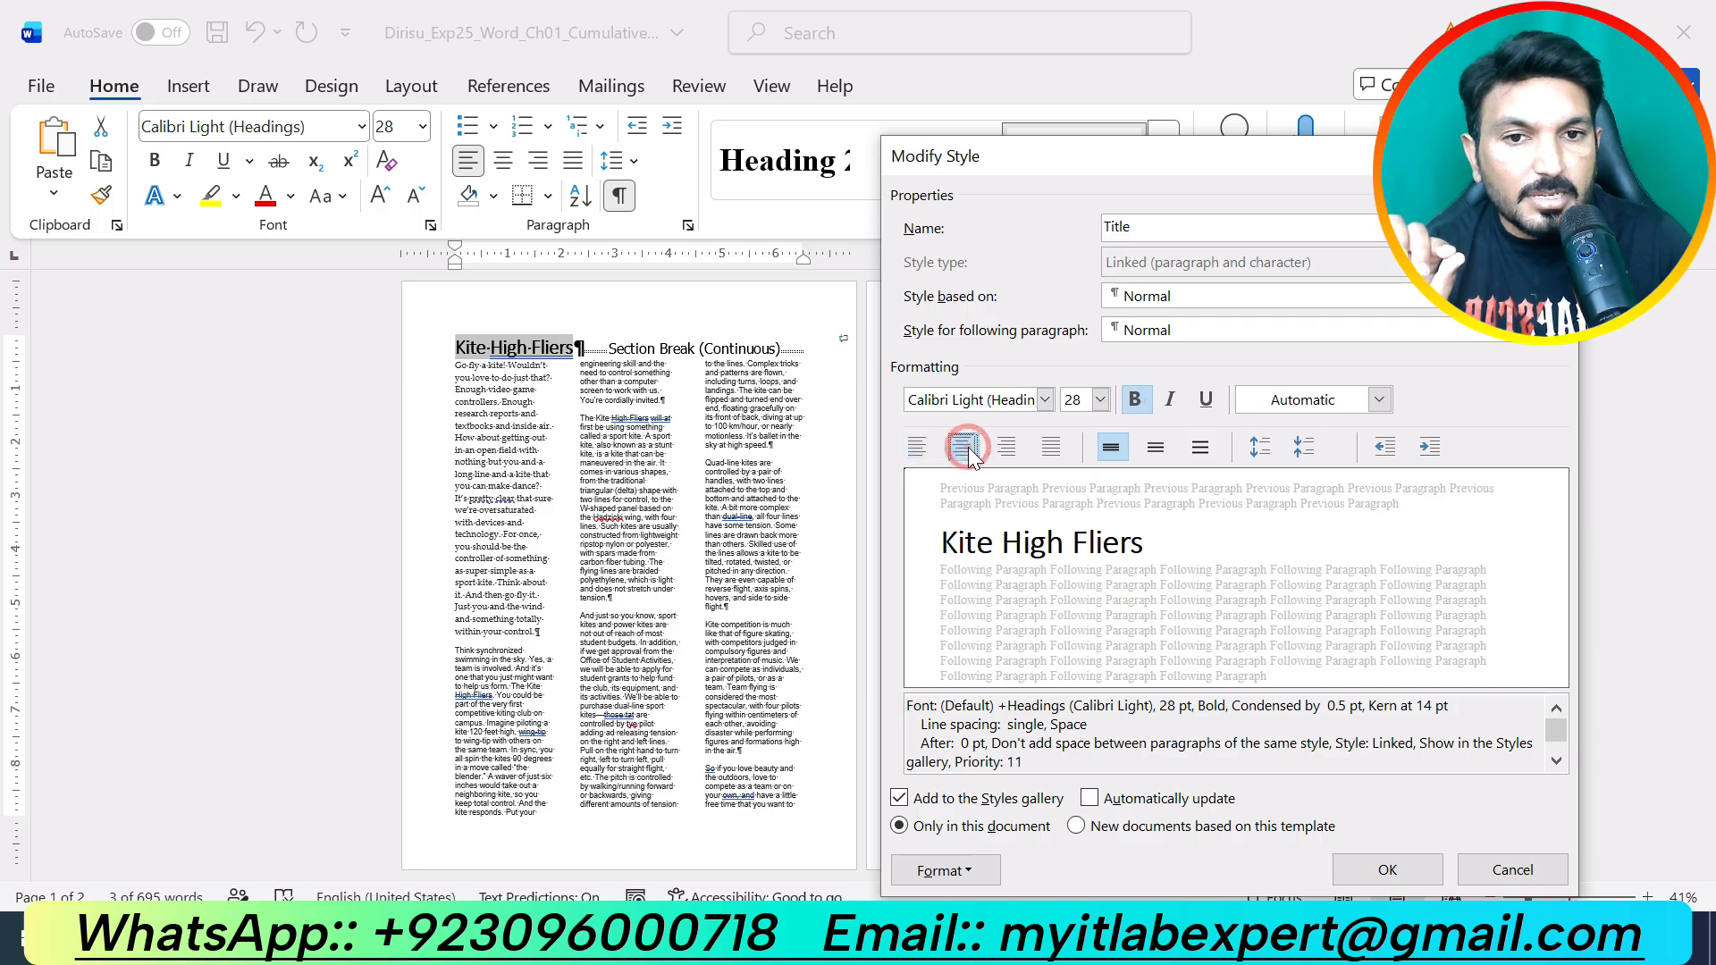
click(1385, 868)
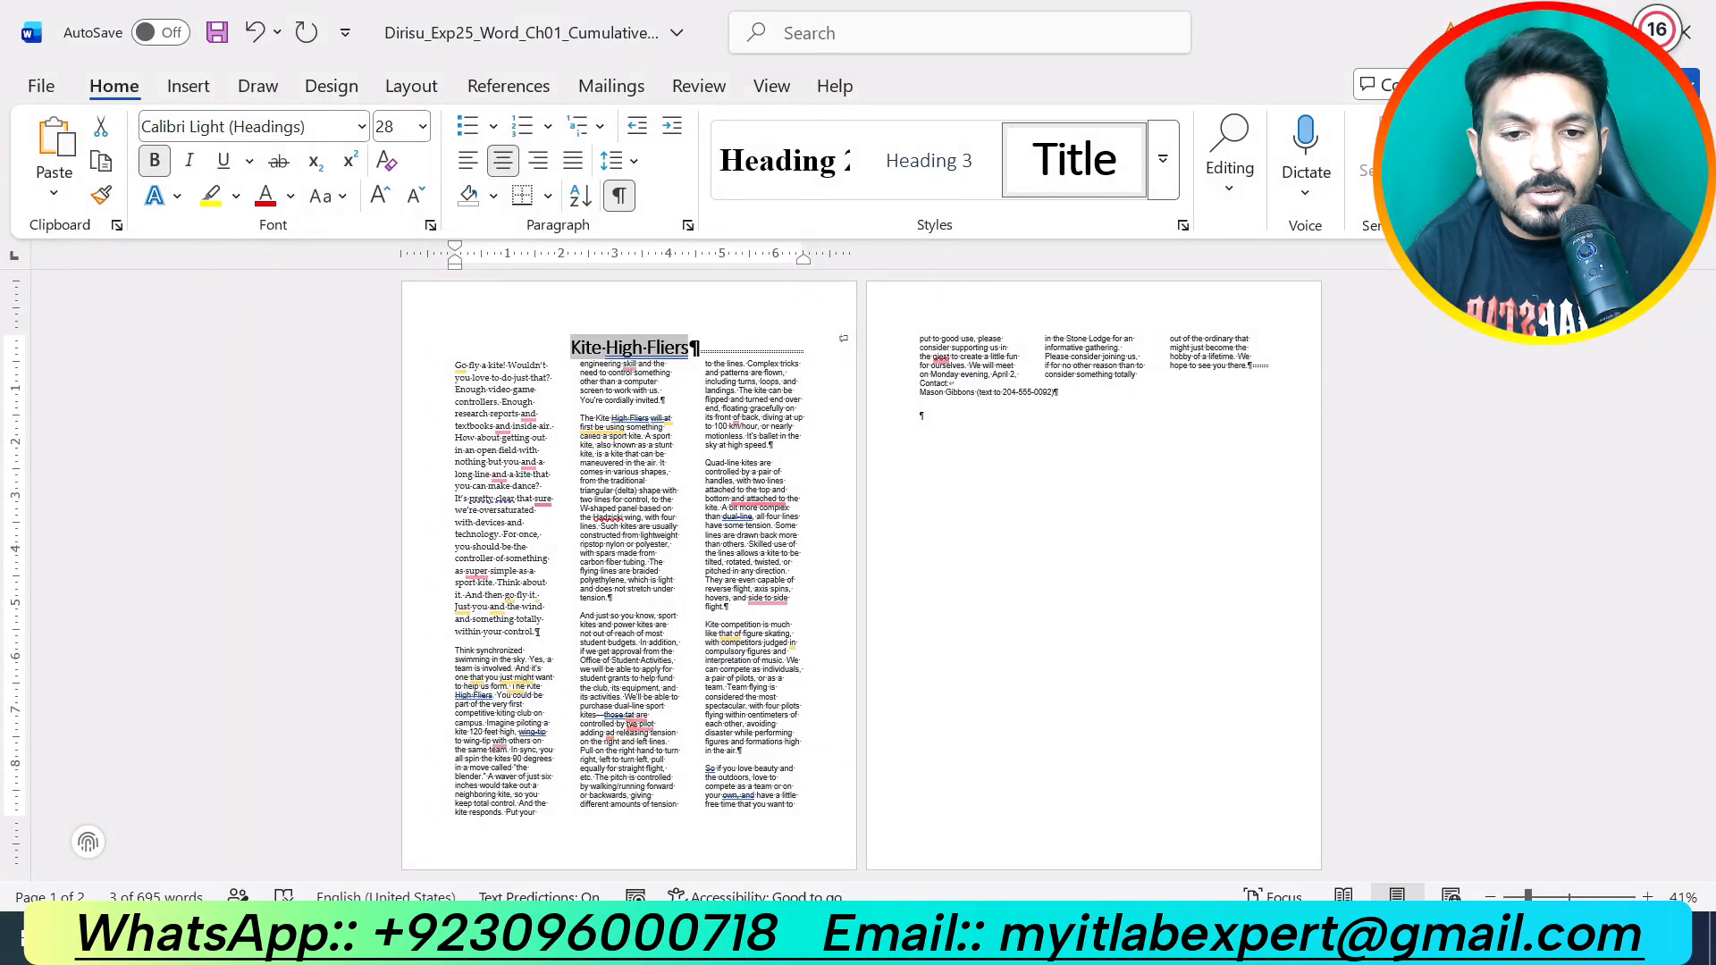
Step: Set the flyer back to 100% zoom, then return to the instructions document
click(1081, 827)
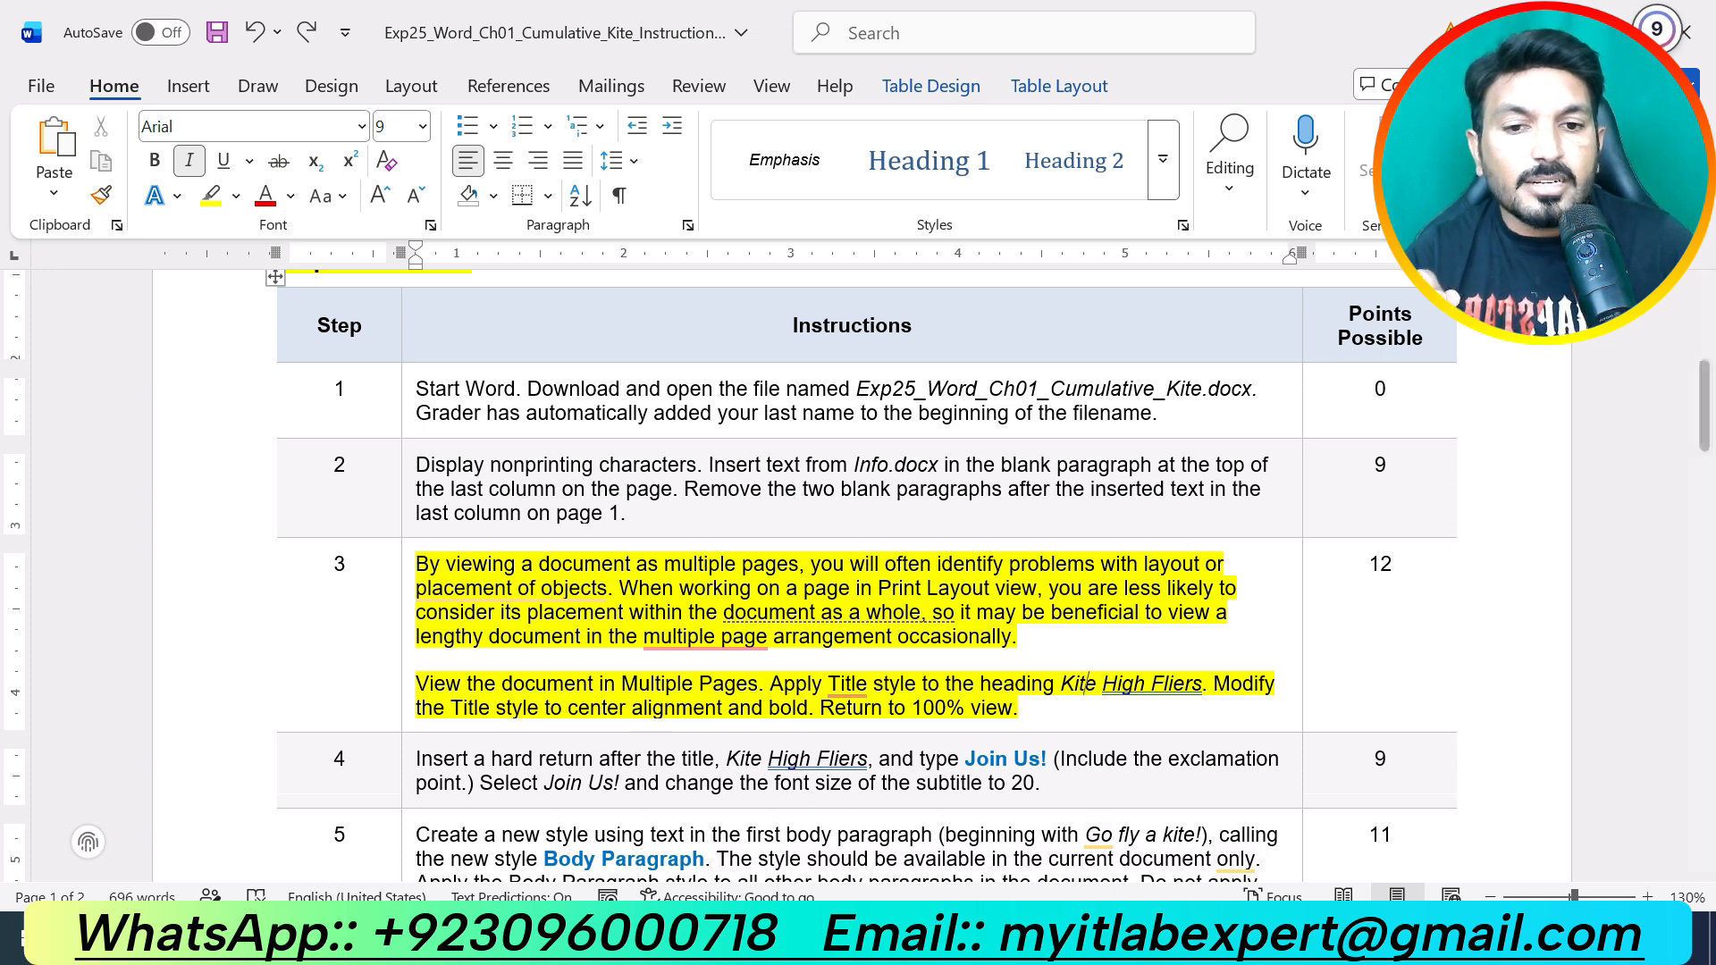
mouse_move(976, 949)
click(911, 894)
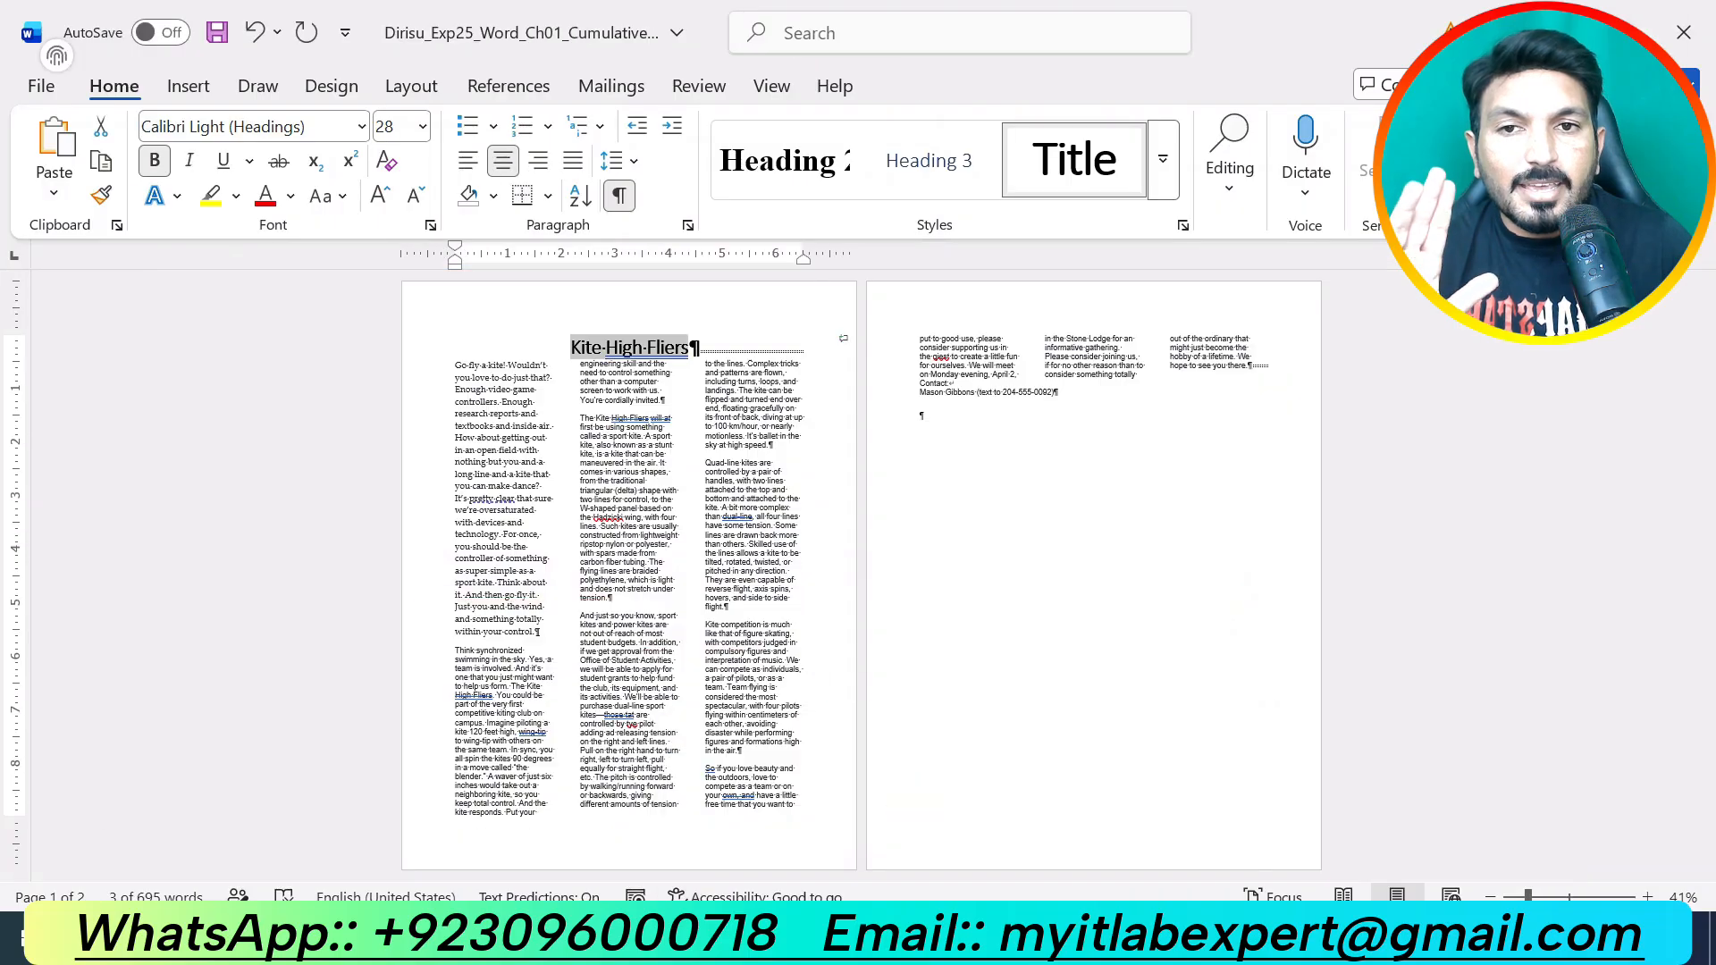
click(774, 84)
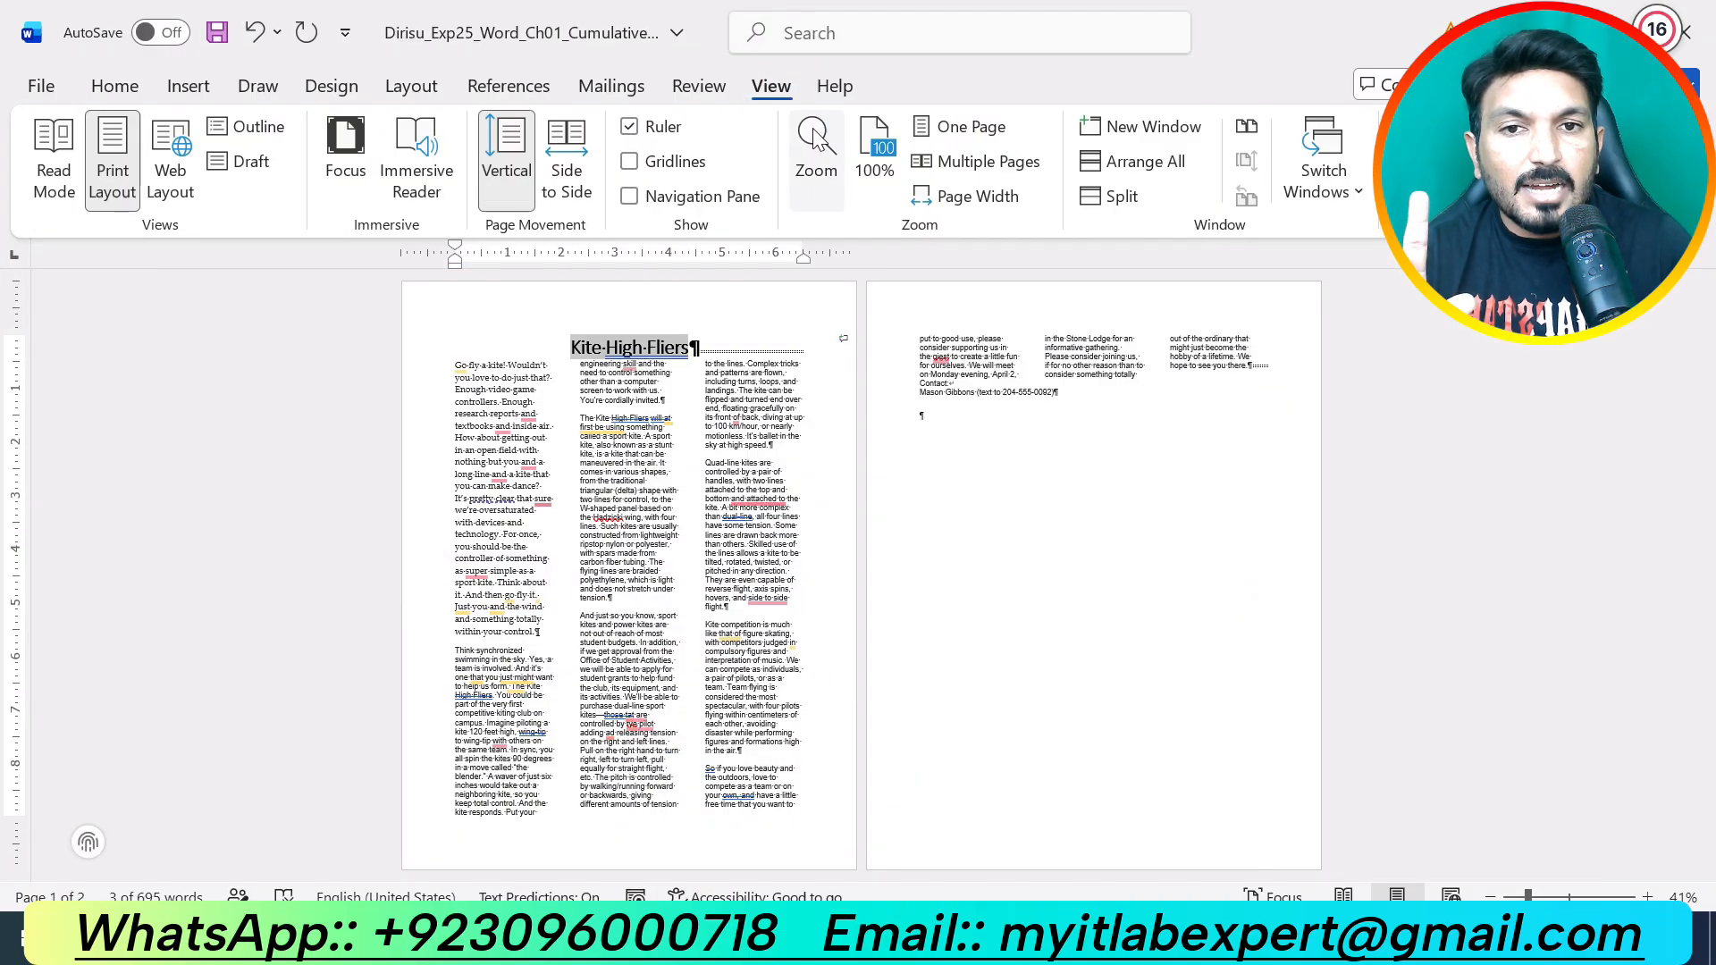
click(874, 153)
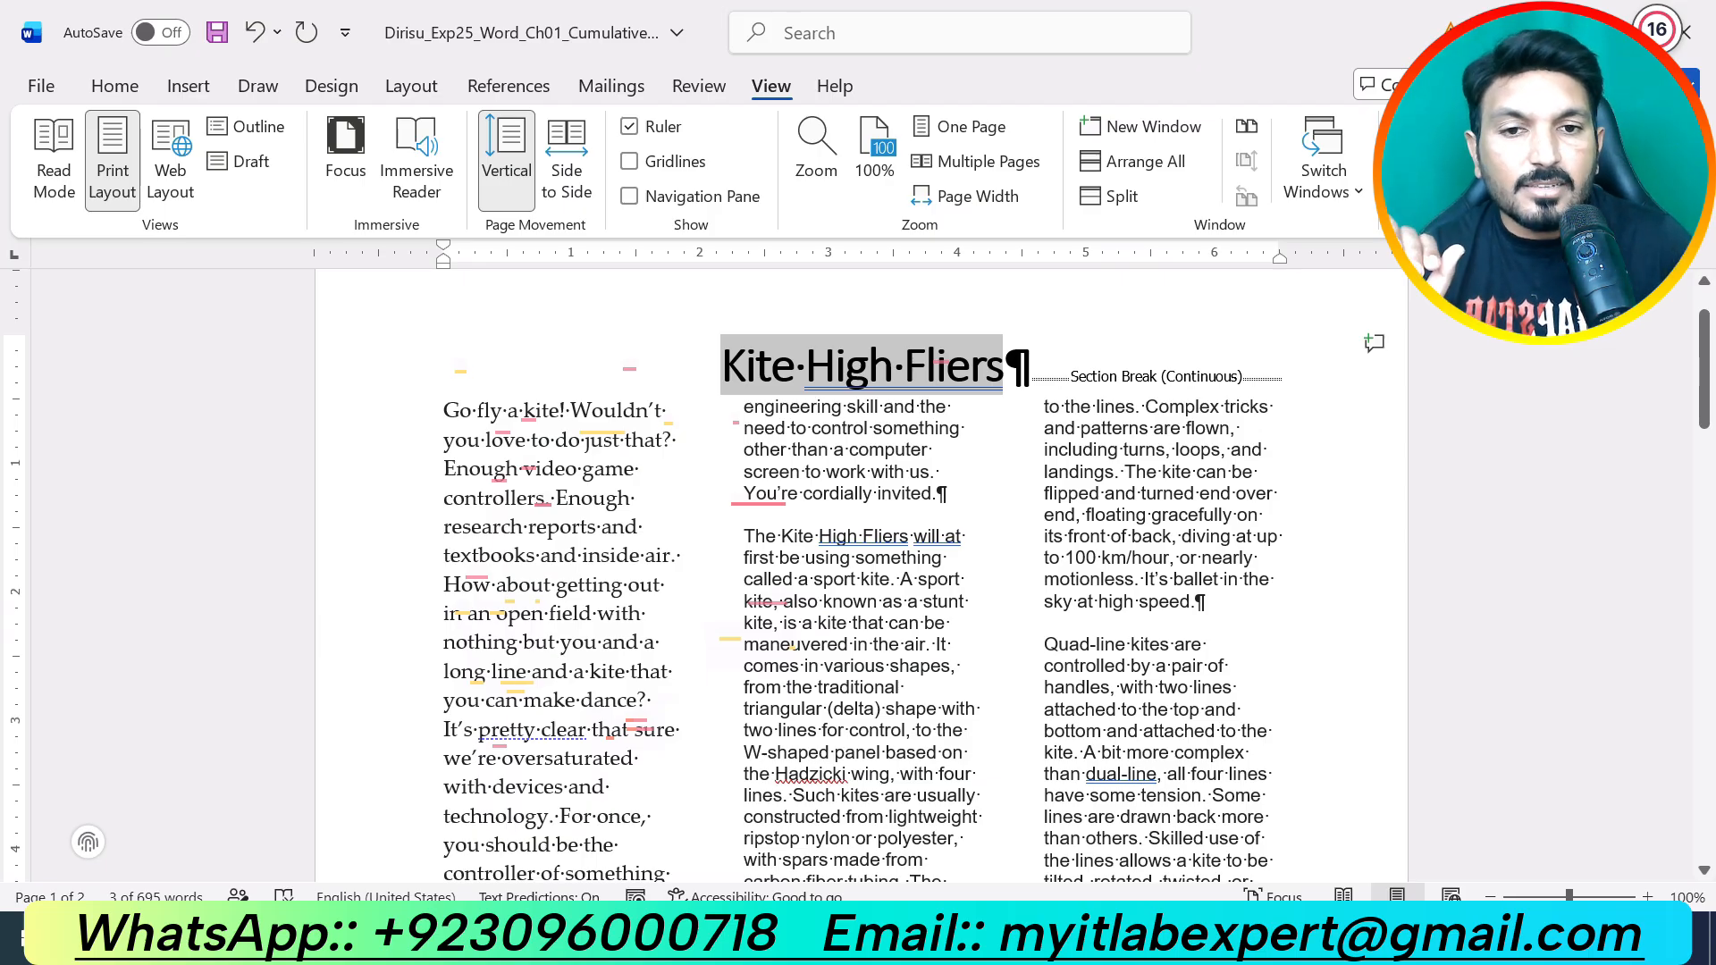
click(955, 939)
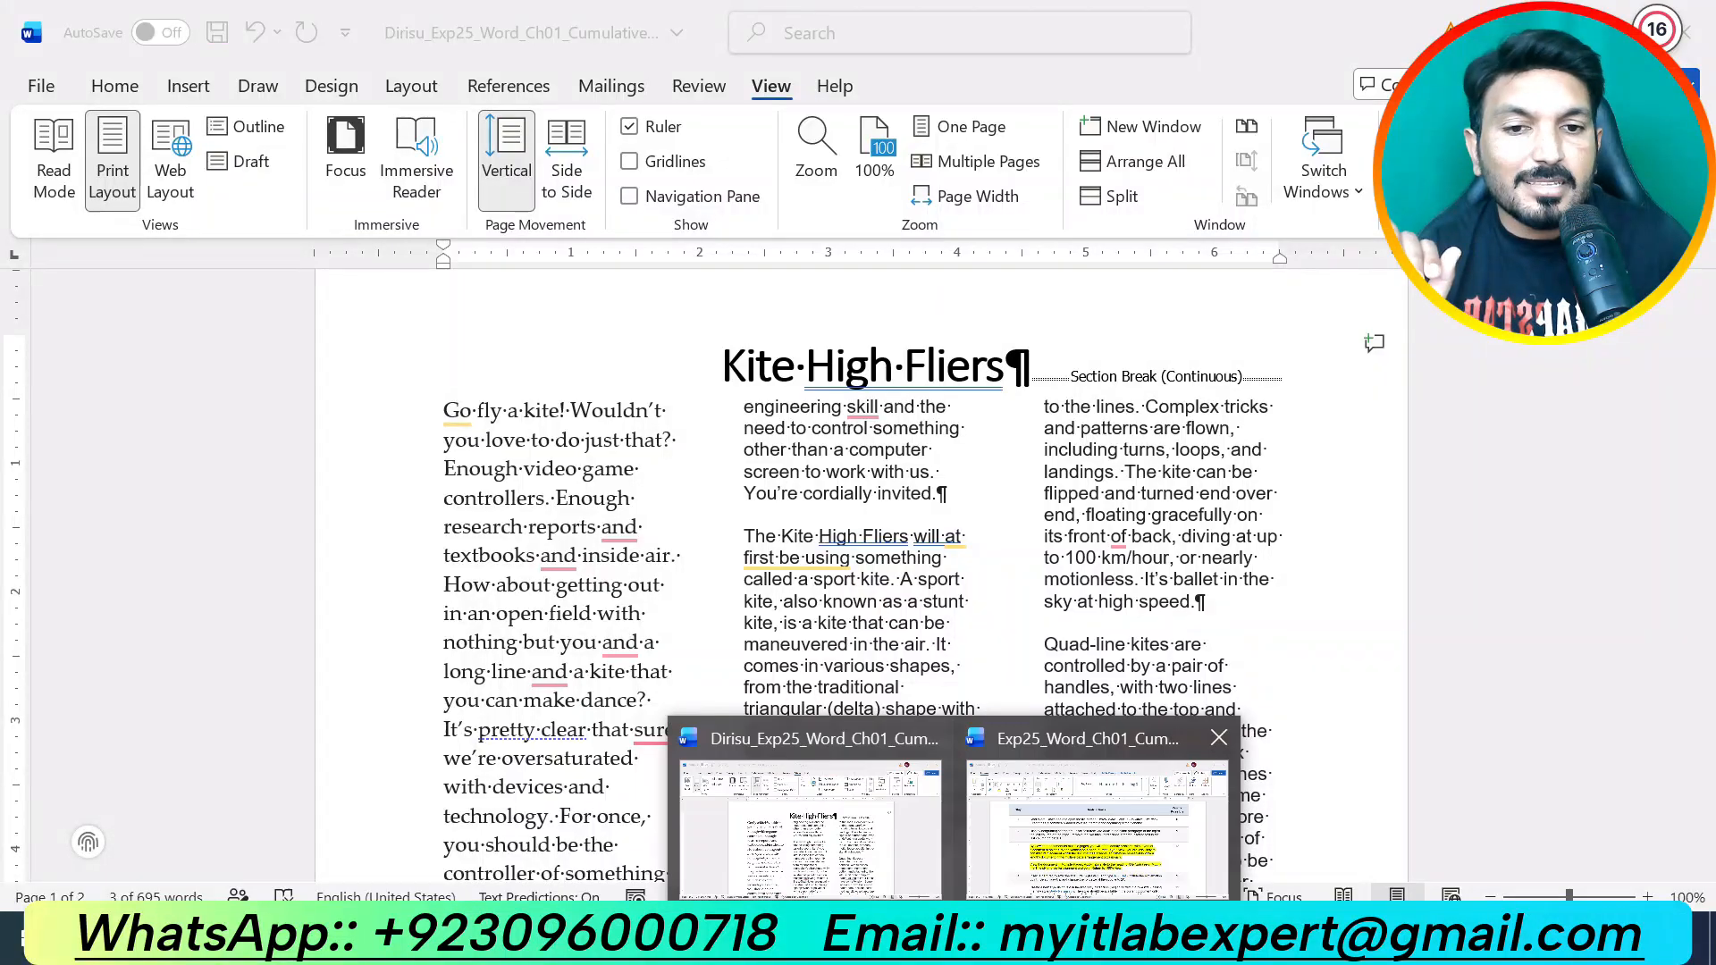
click(1097, 826)
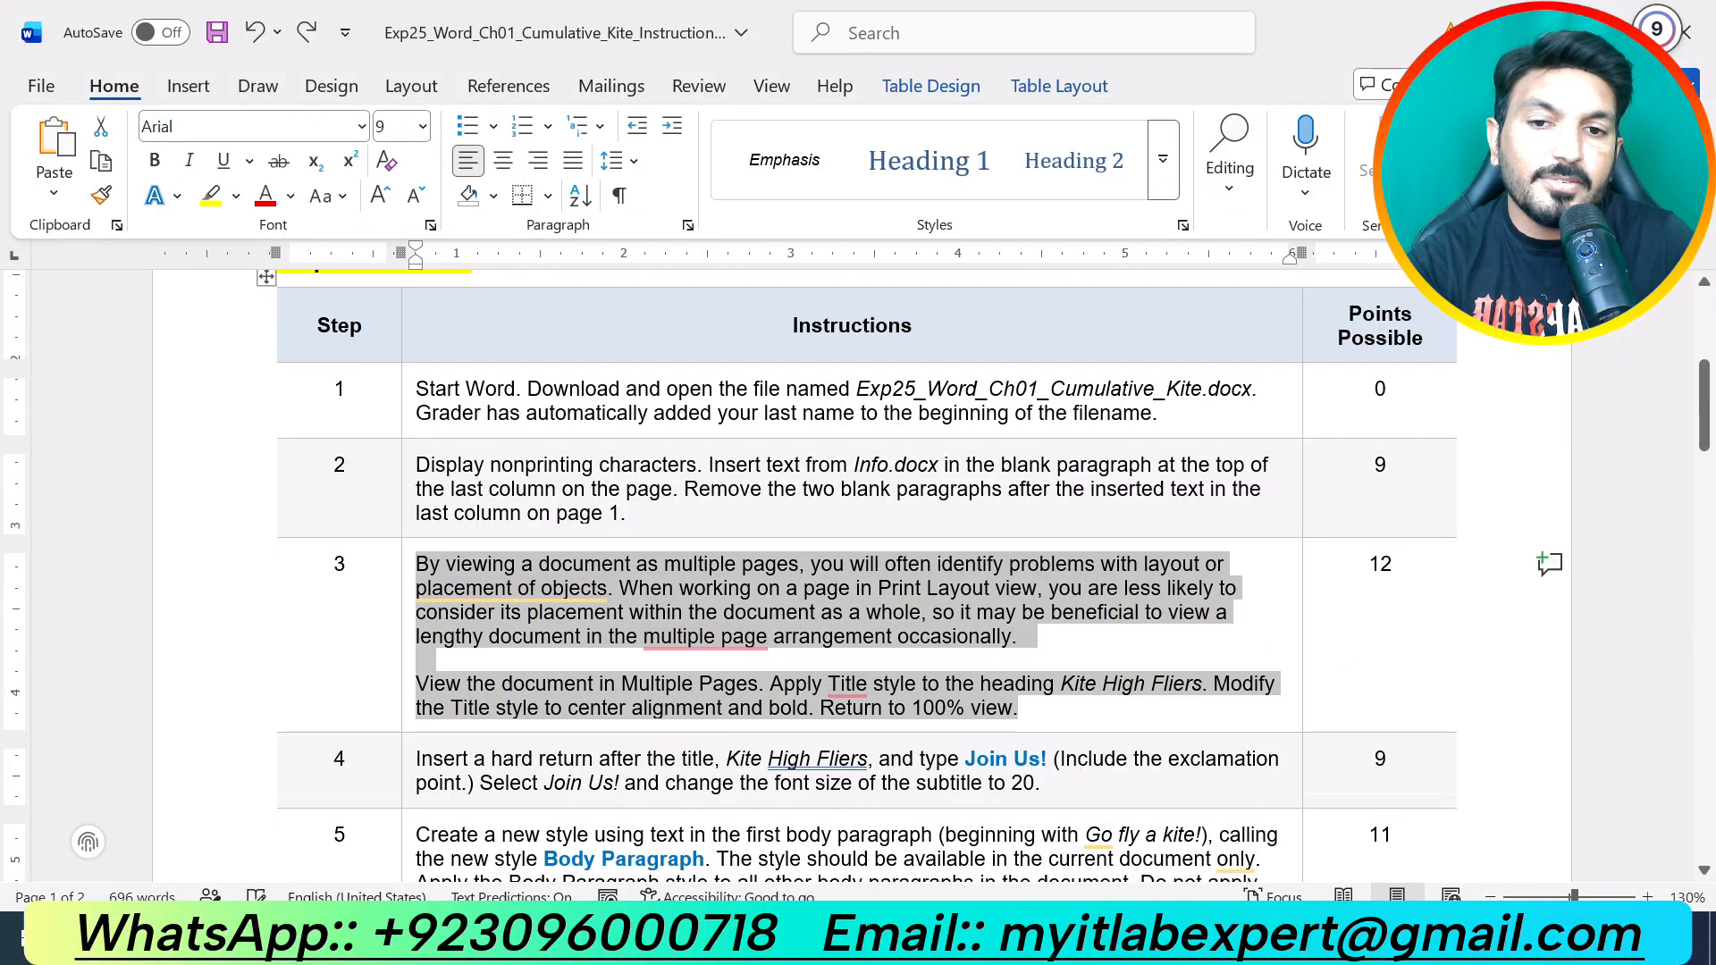
Step: Highlight the text of step 4 in the instructions in yellow
scroll(867, 572, down, 3)
drag(1041, 618, 504, 578)
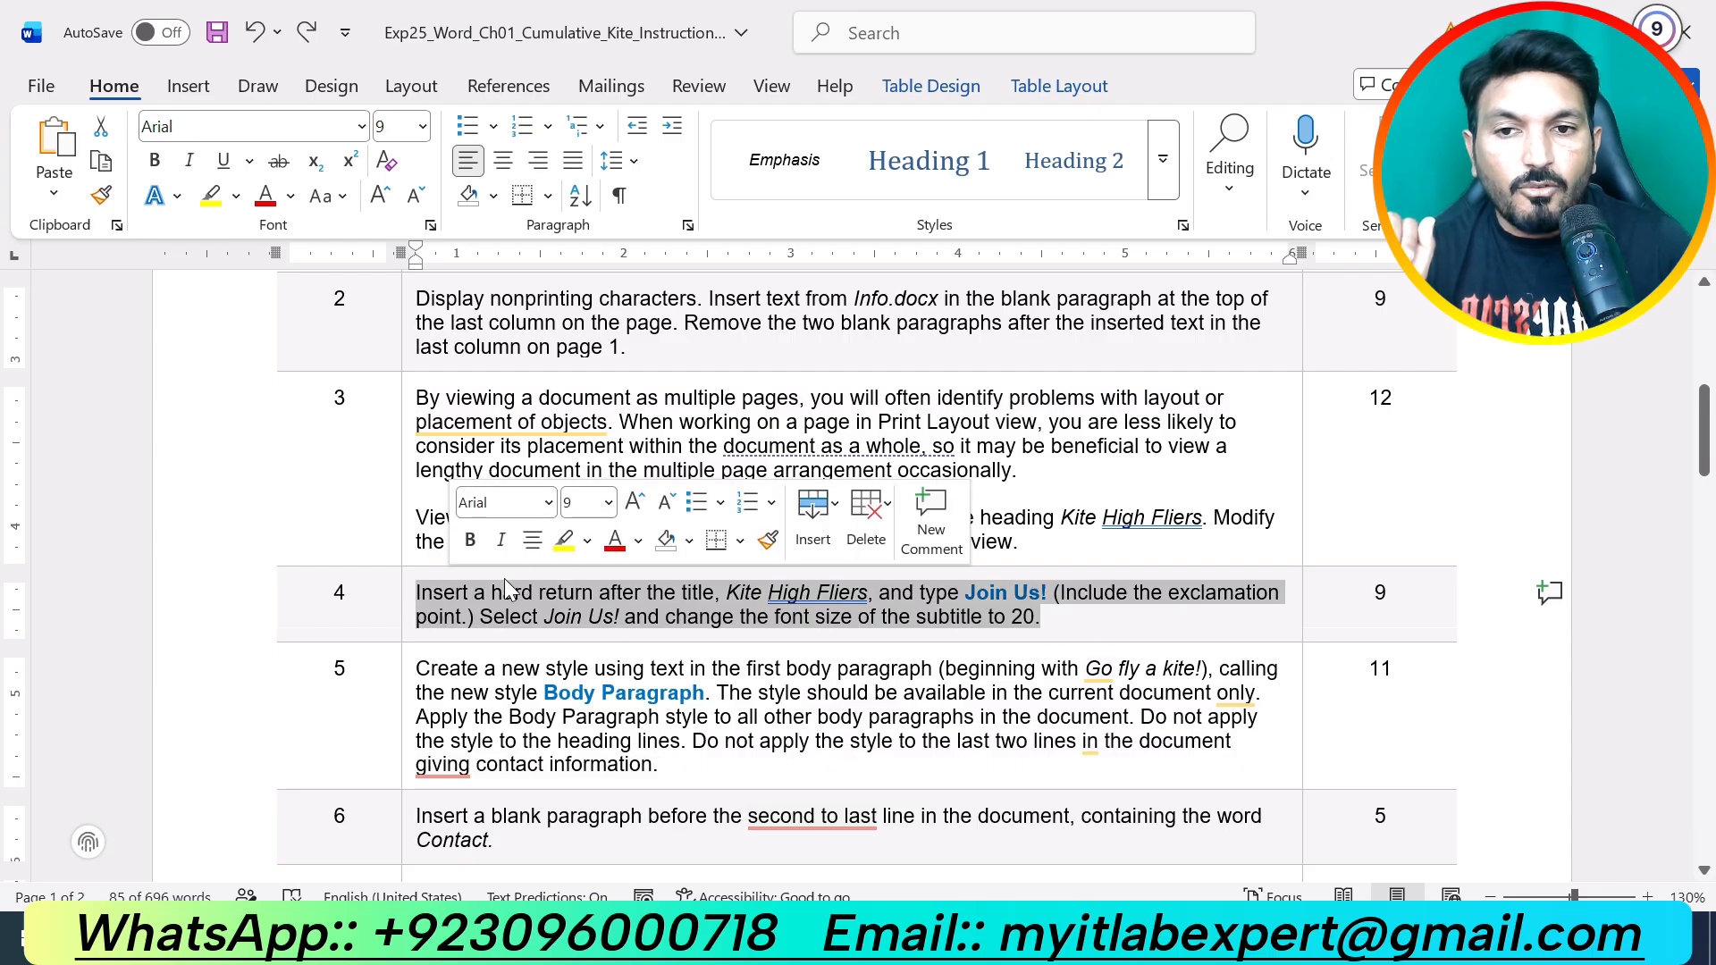
click(564, 540)
click(723, 618)
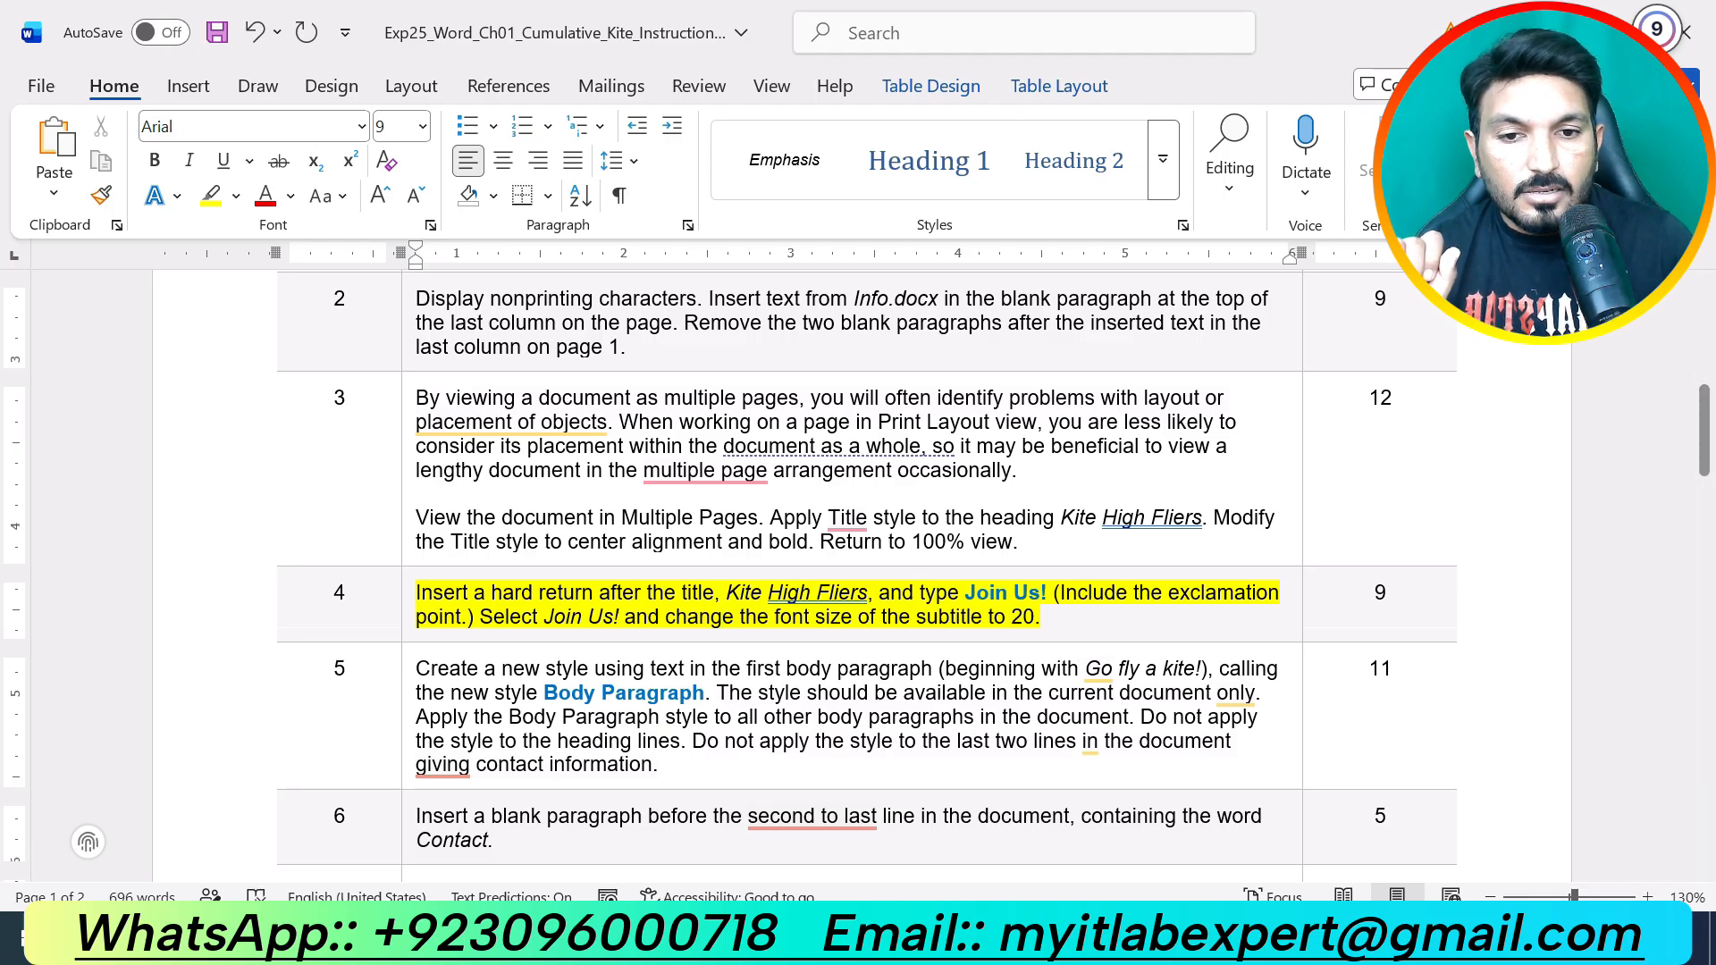
Step: Return to the Kite High Fliers flyer and select 'High Fliers' in the title
click(952, 949)
click(887, 852)
drag(805, 368, 999, 370)
Step: Add a new line reading 'Join US!' below the title and select it
click(999, 370)
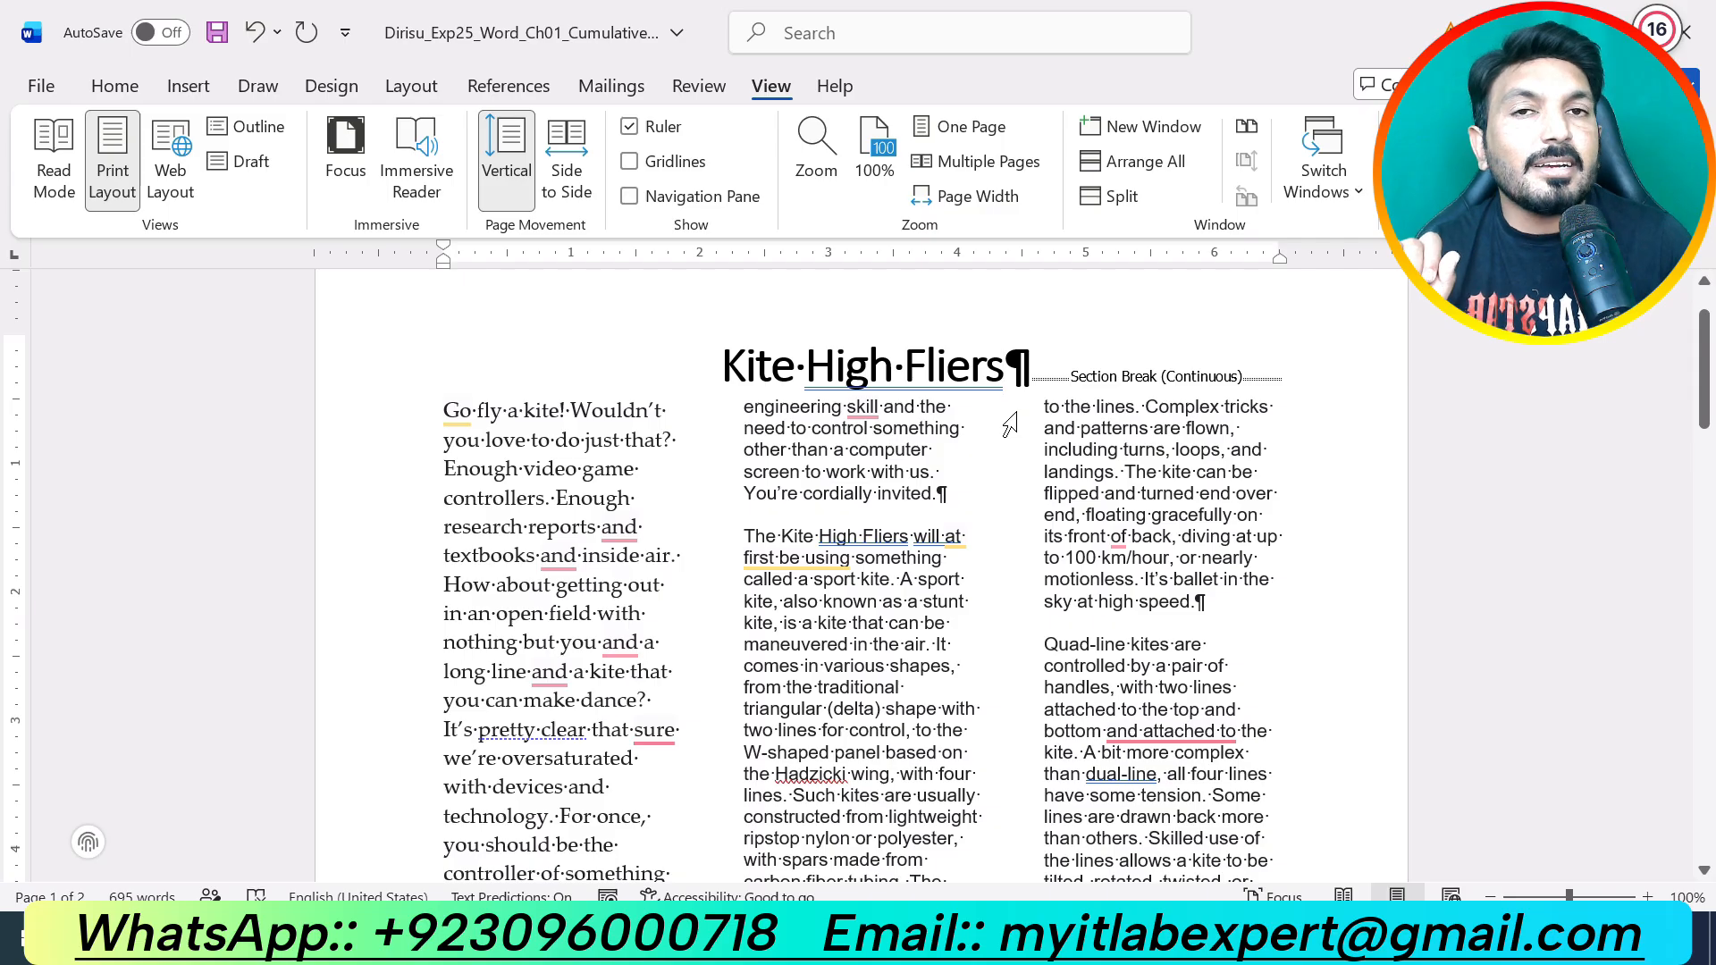
key(Return)
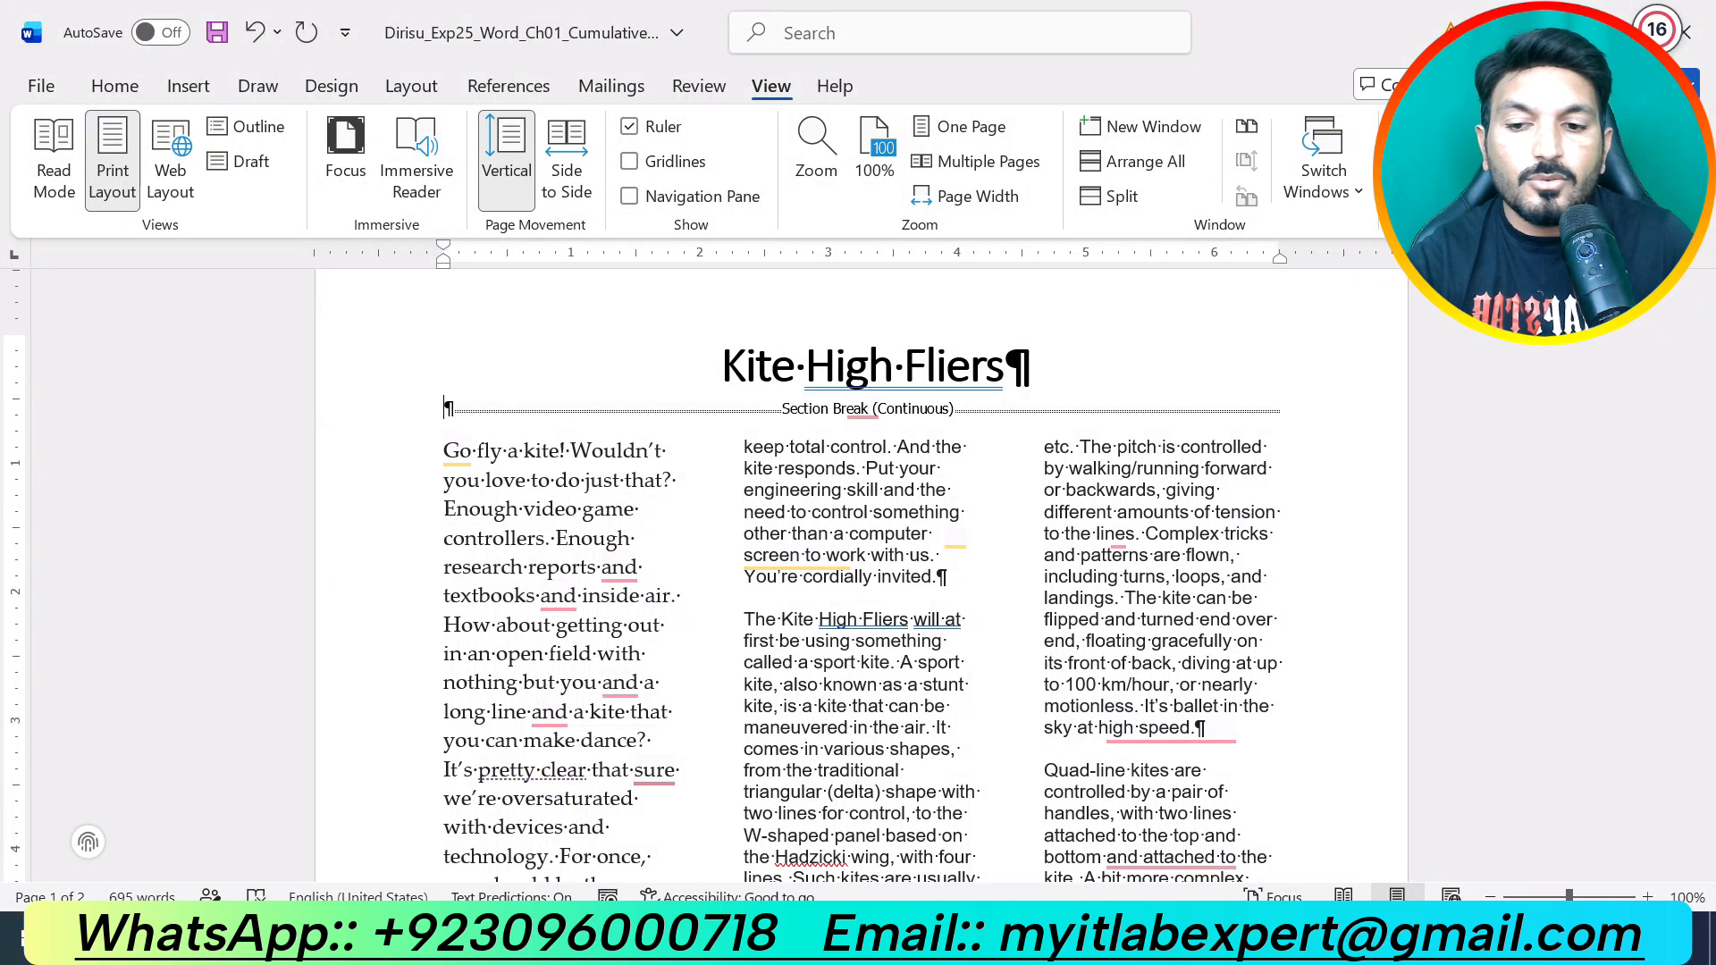
text(Joi)
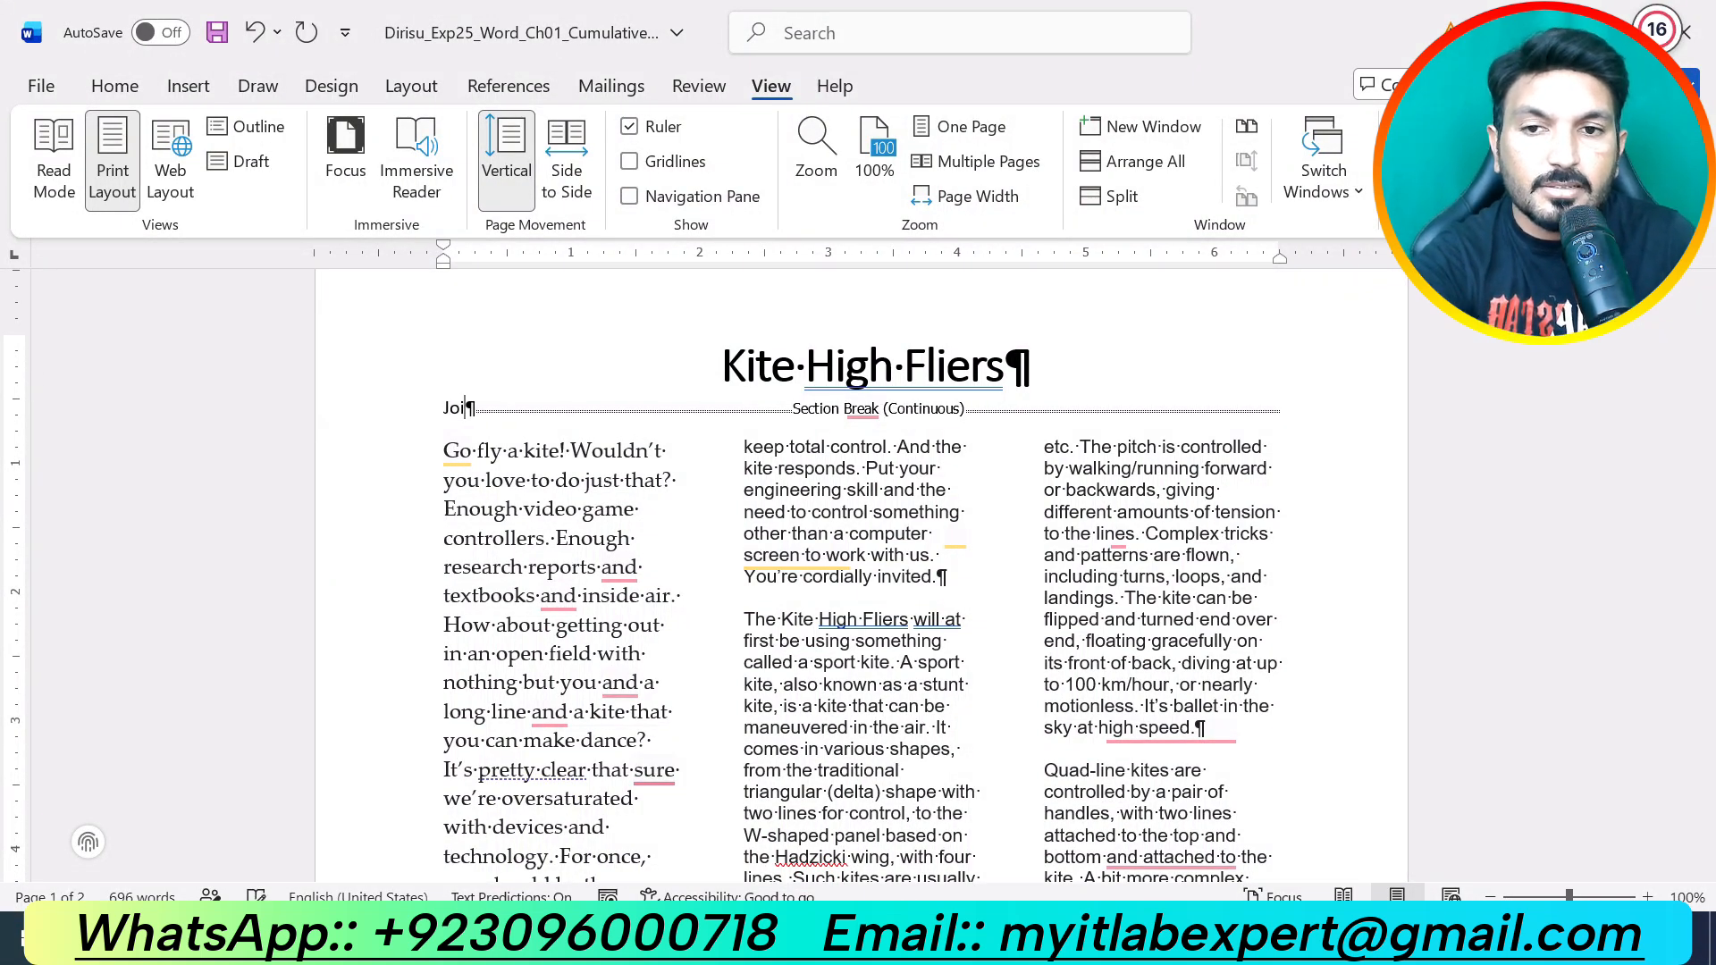
text(n US)
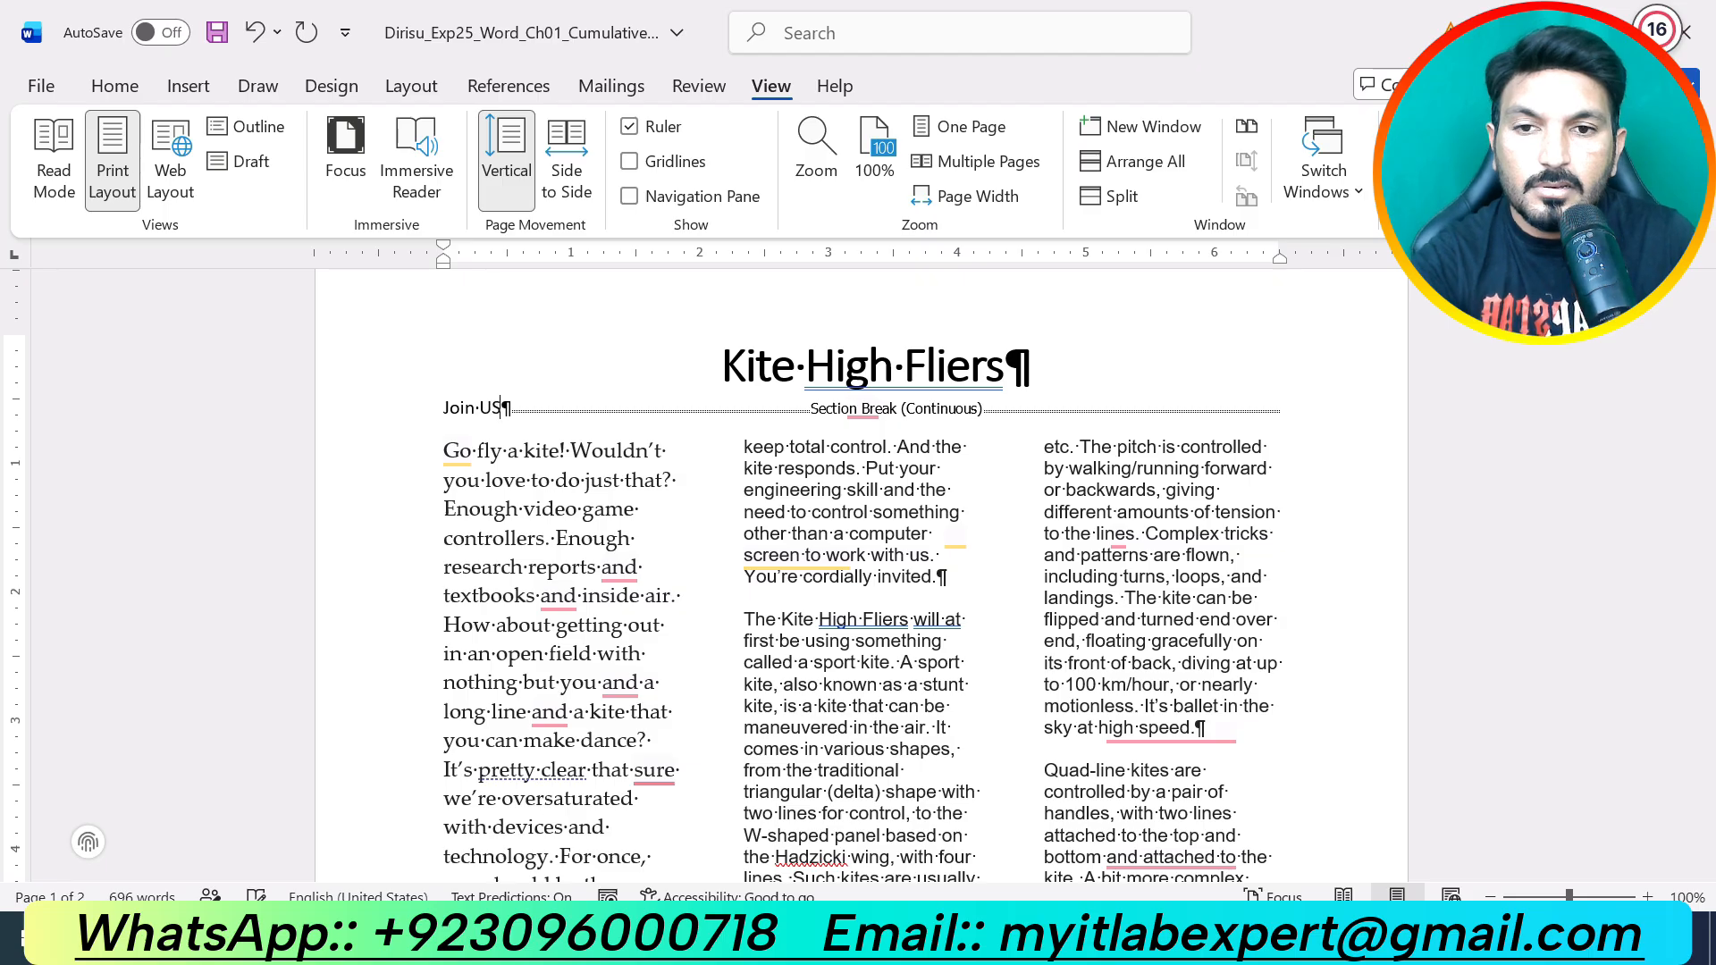
text(!)
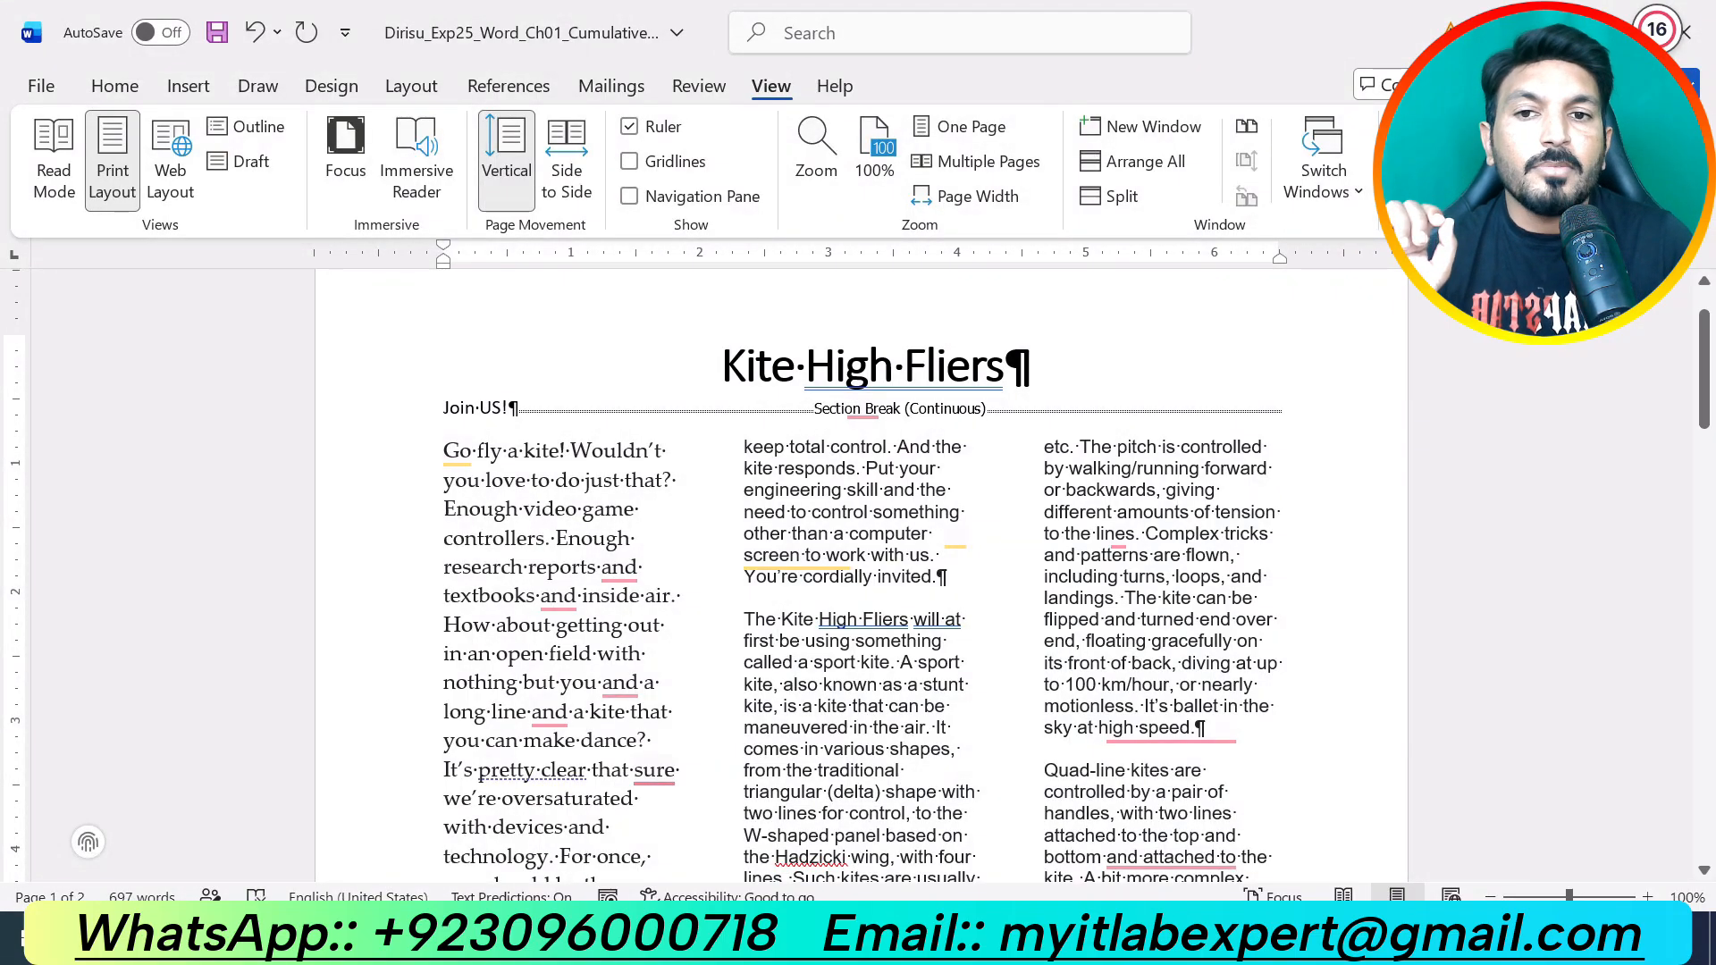
drag(434, 409, 508, 410)
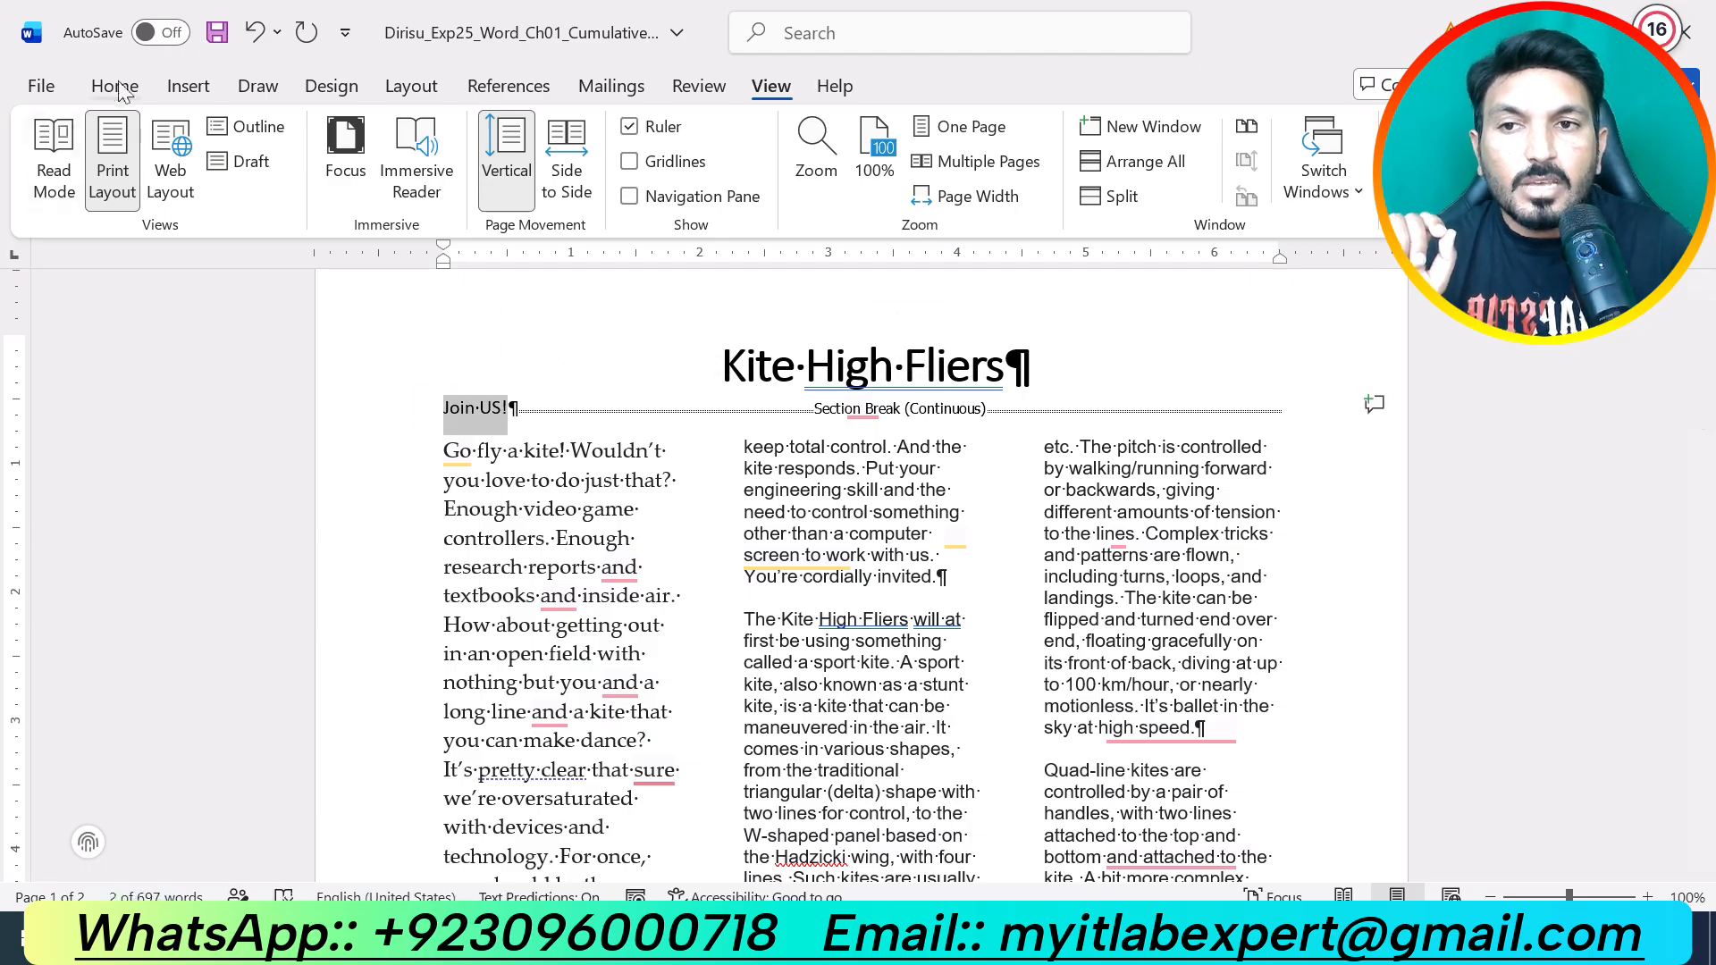
Step: Set the 'Join US!' subtitle to 20 pt, then switch to the kite instructions document
click(114, 85)
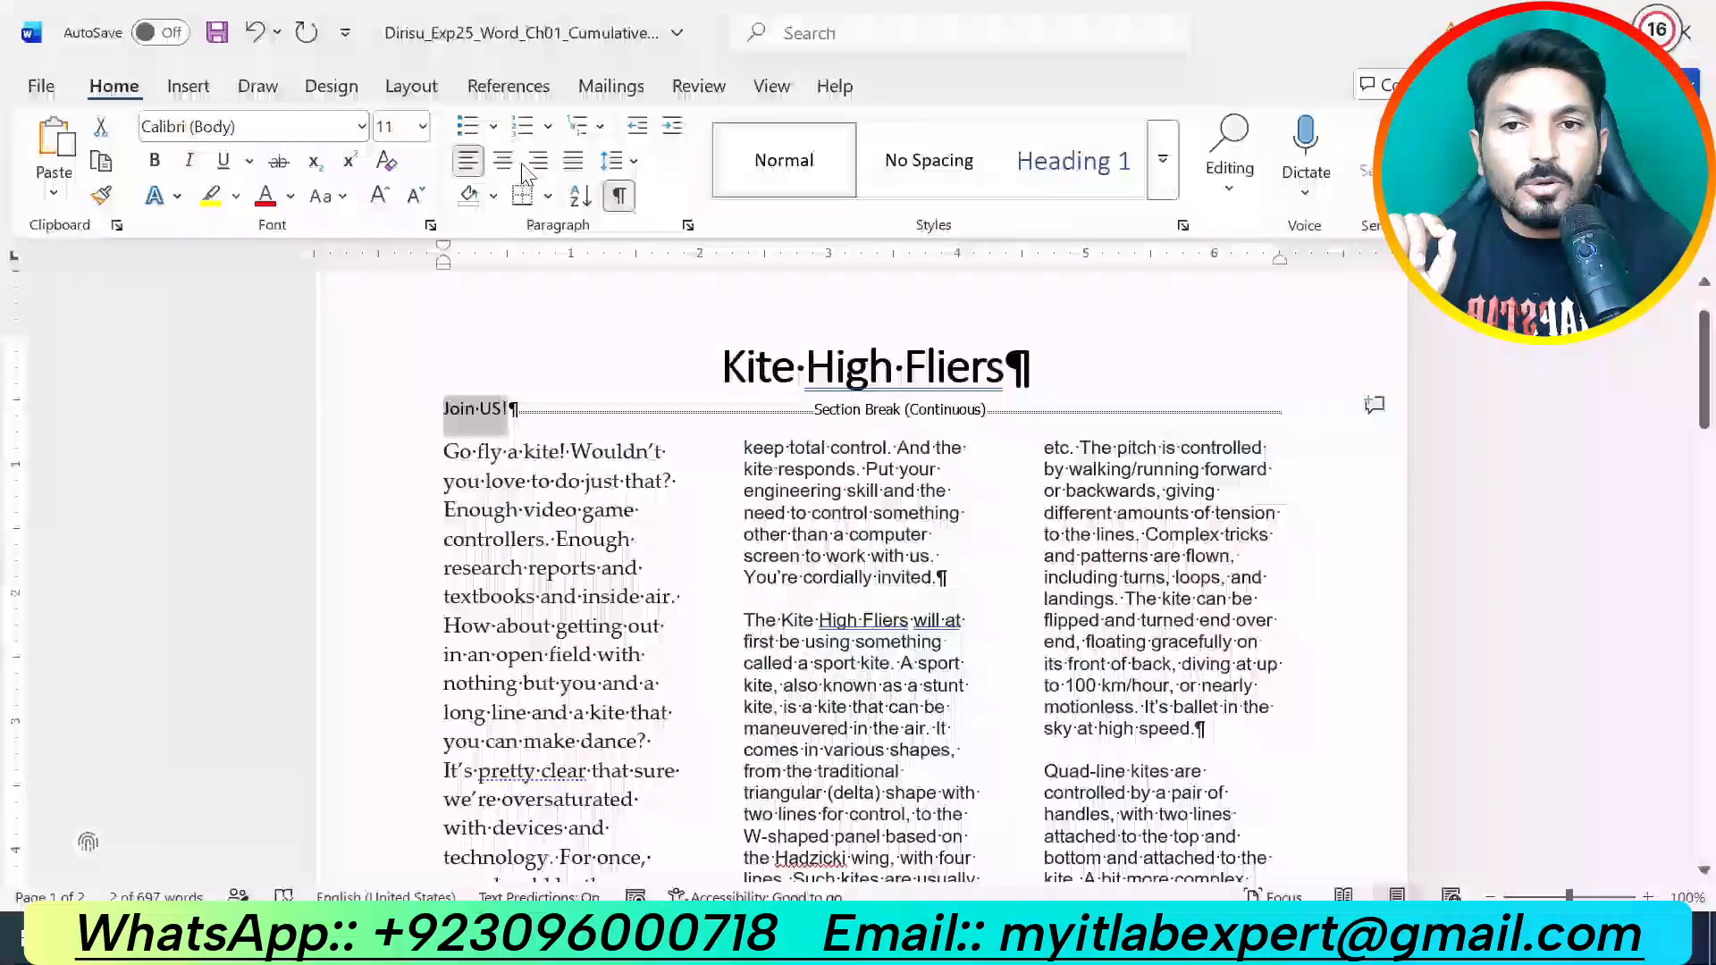
click(422, 126)
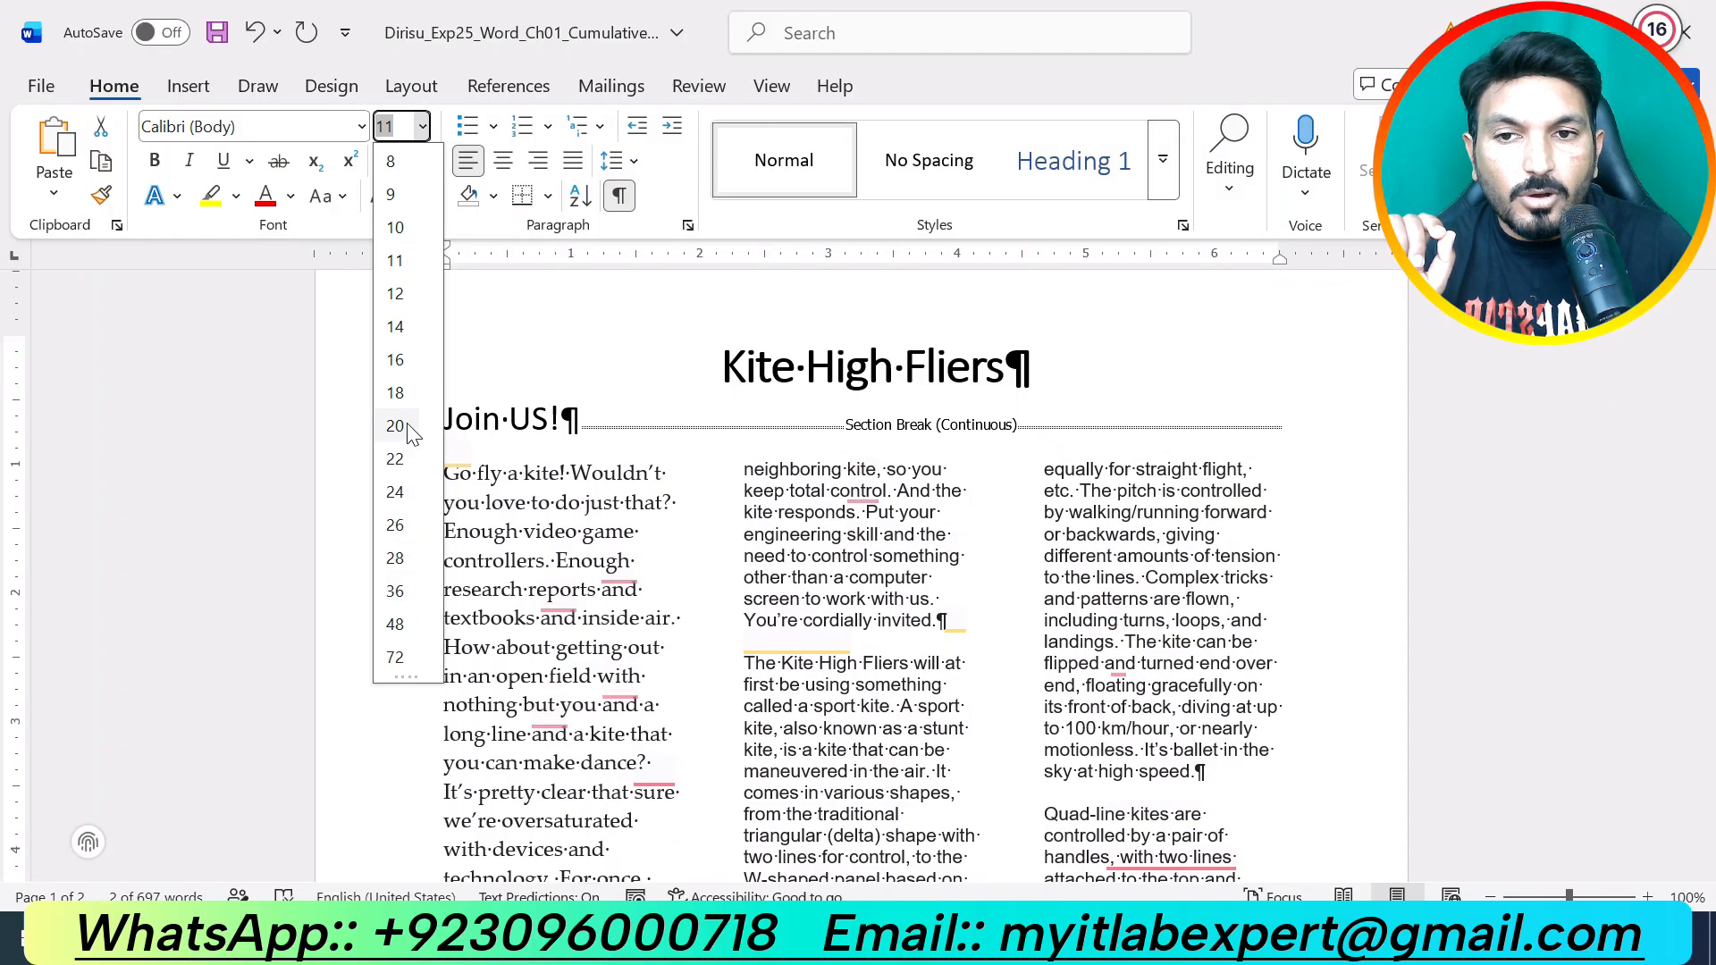
click(395, 425)
click(945, 633)
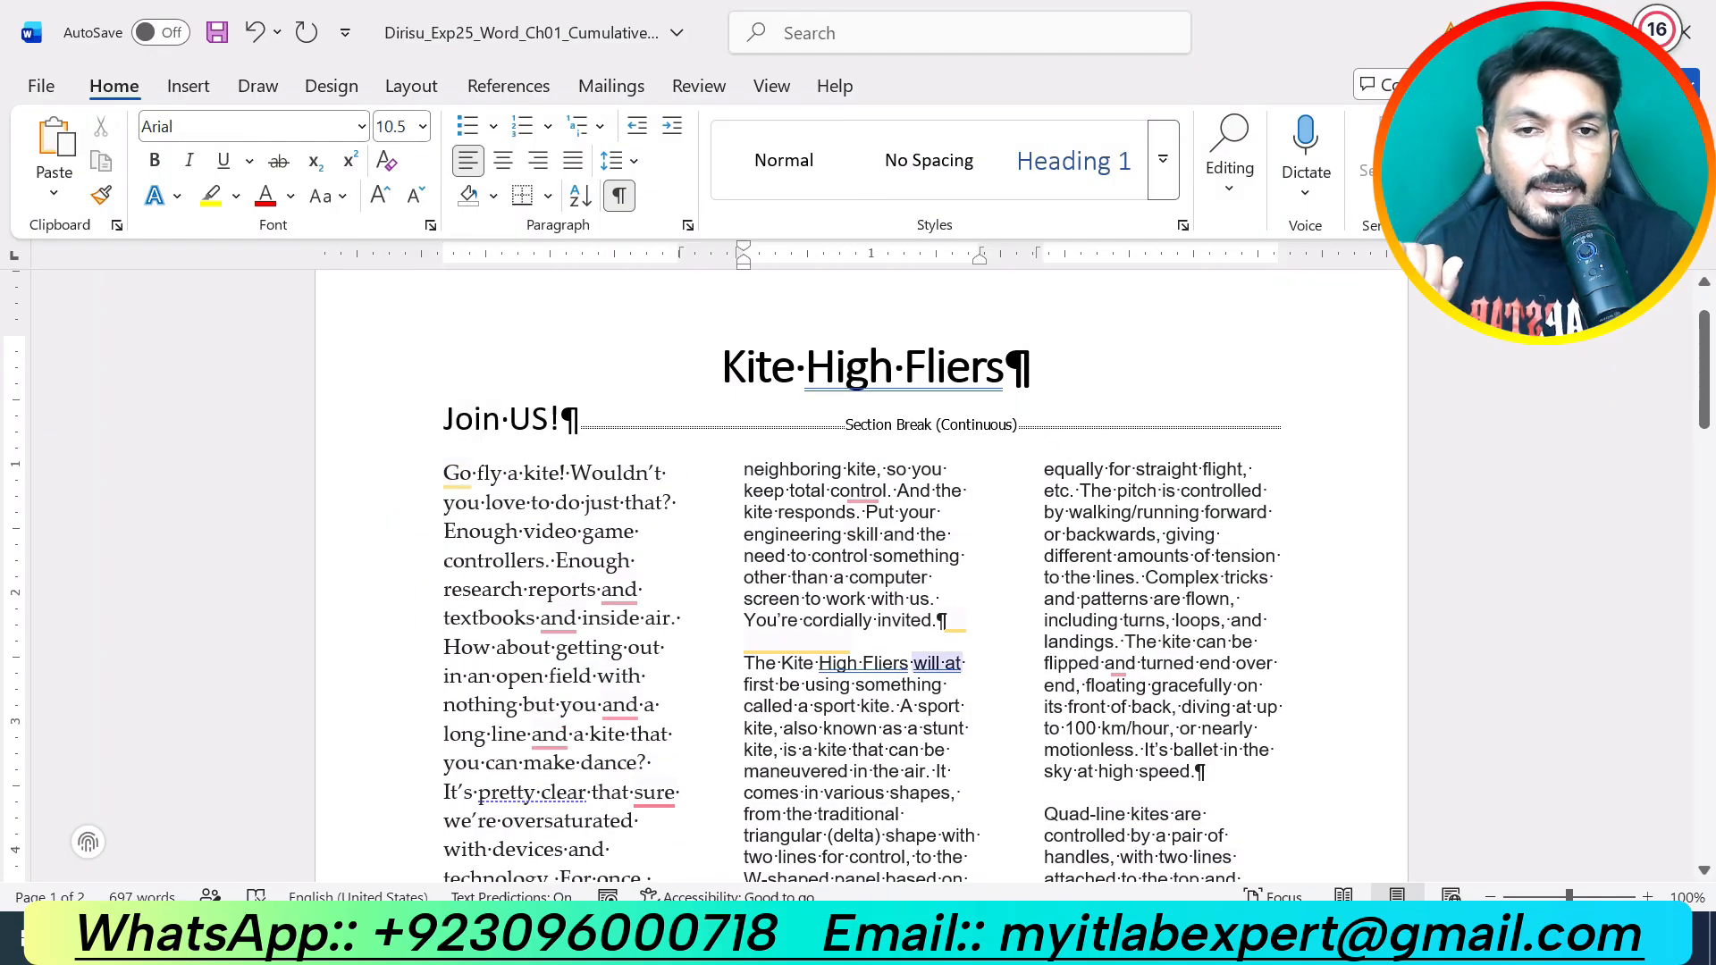
click(956, 939)
click(1018, 855)
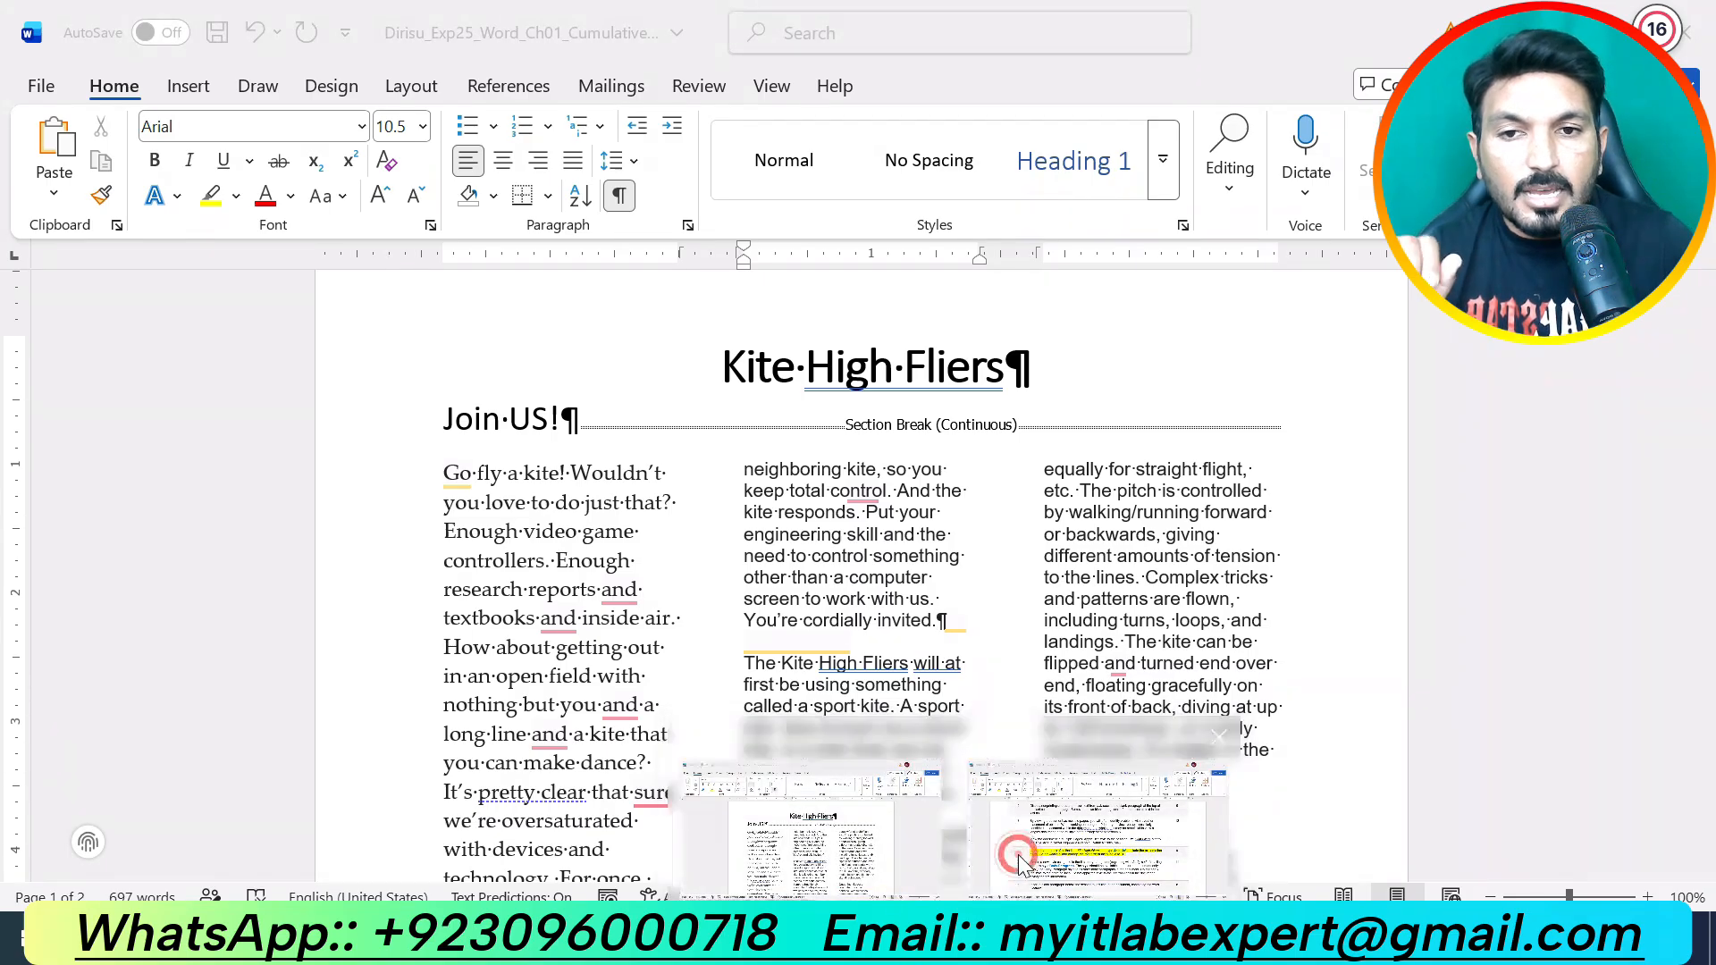
Step: Back in the kite instructions, undo the yellow highlight on step 4
click(955, 938)
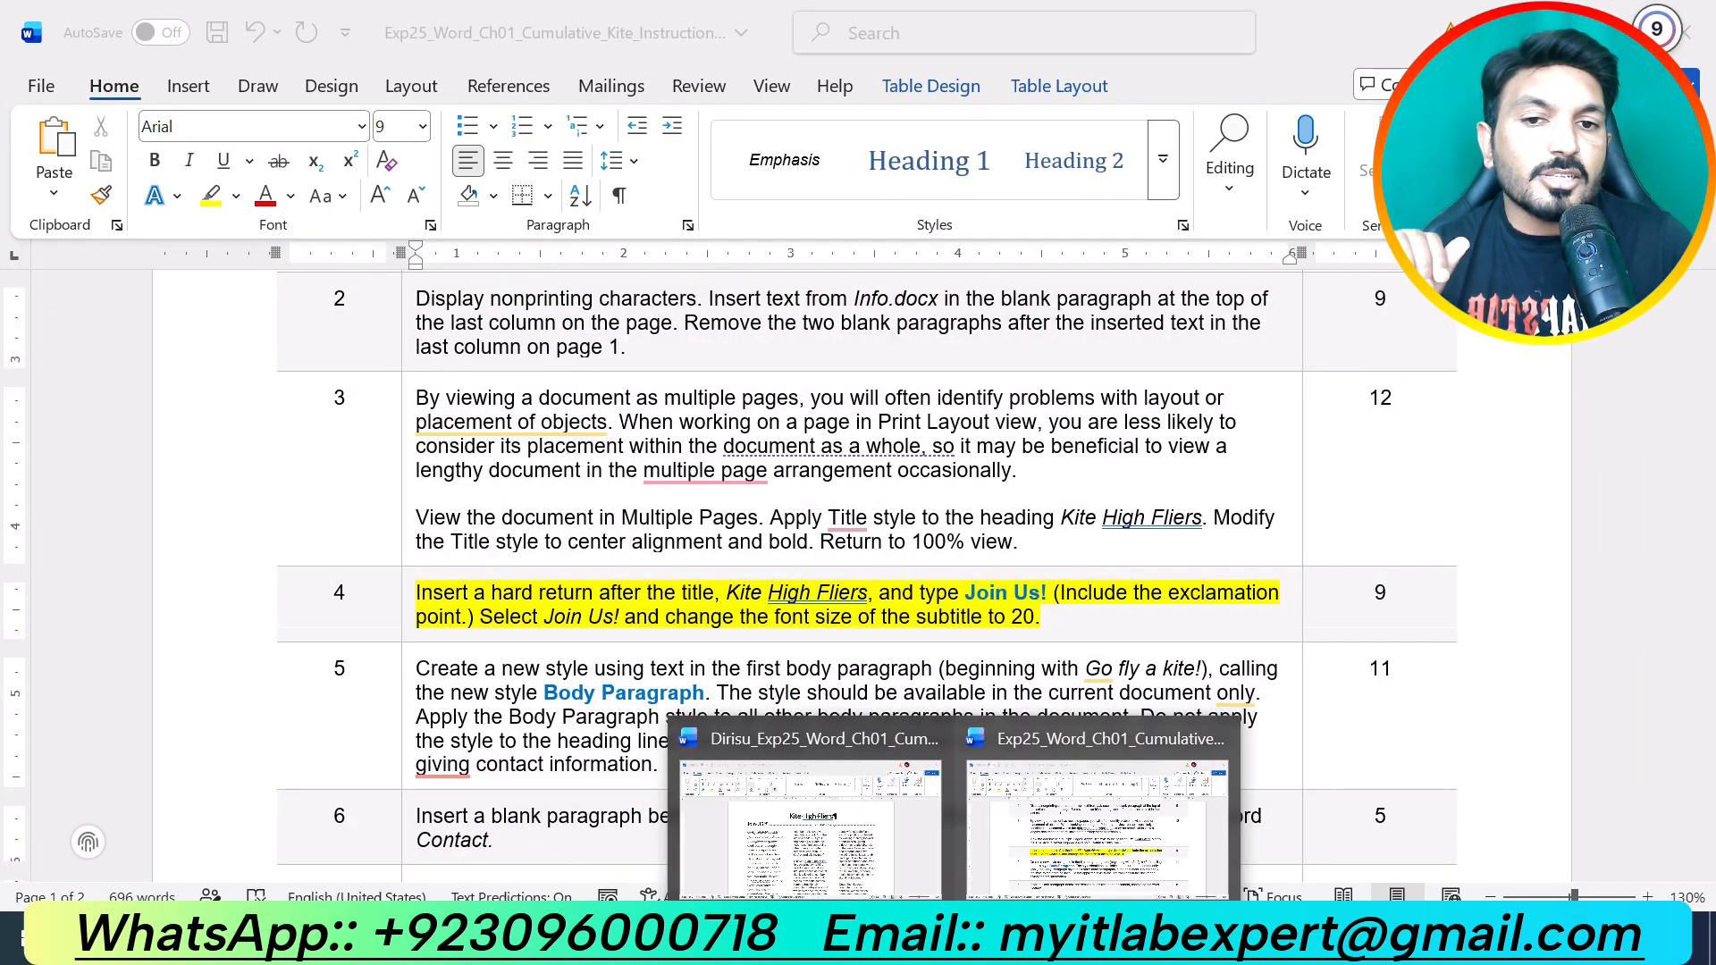
click(810, 829)
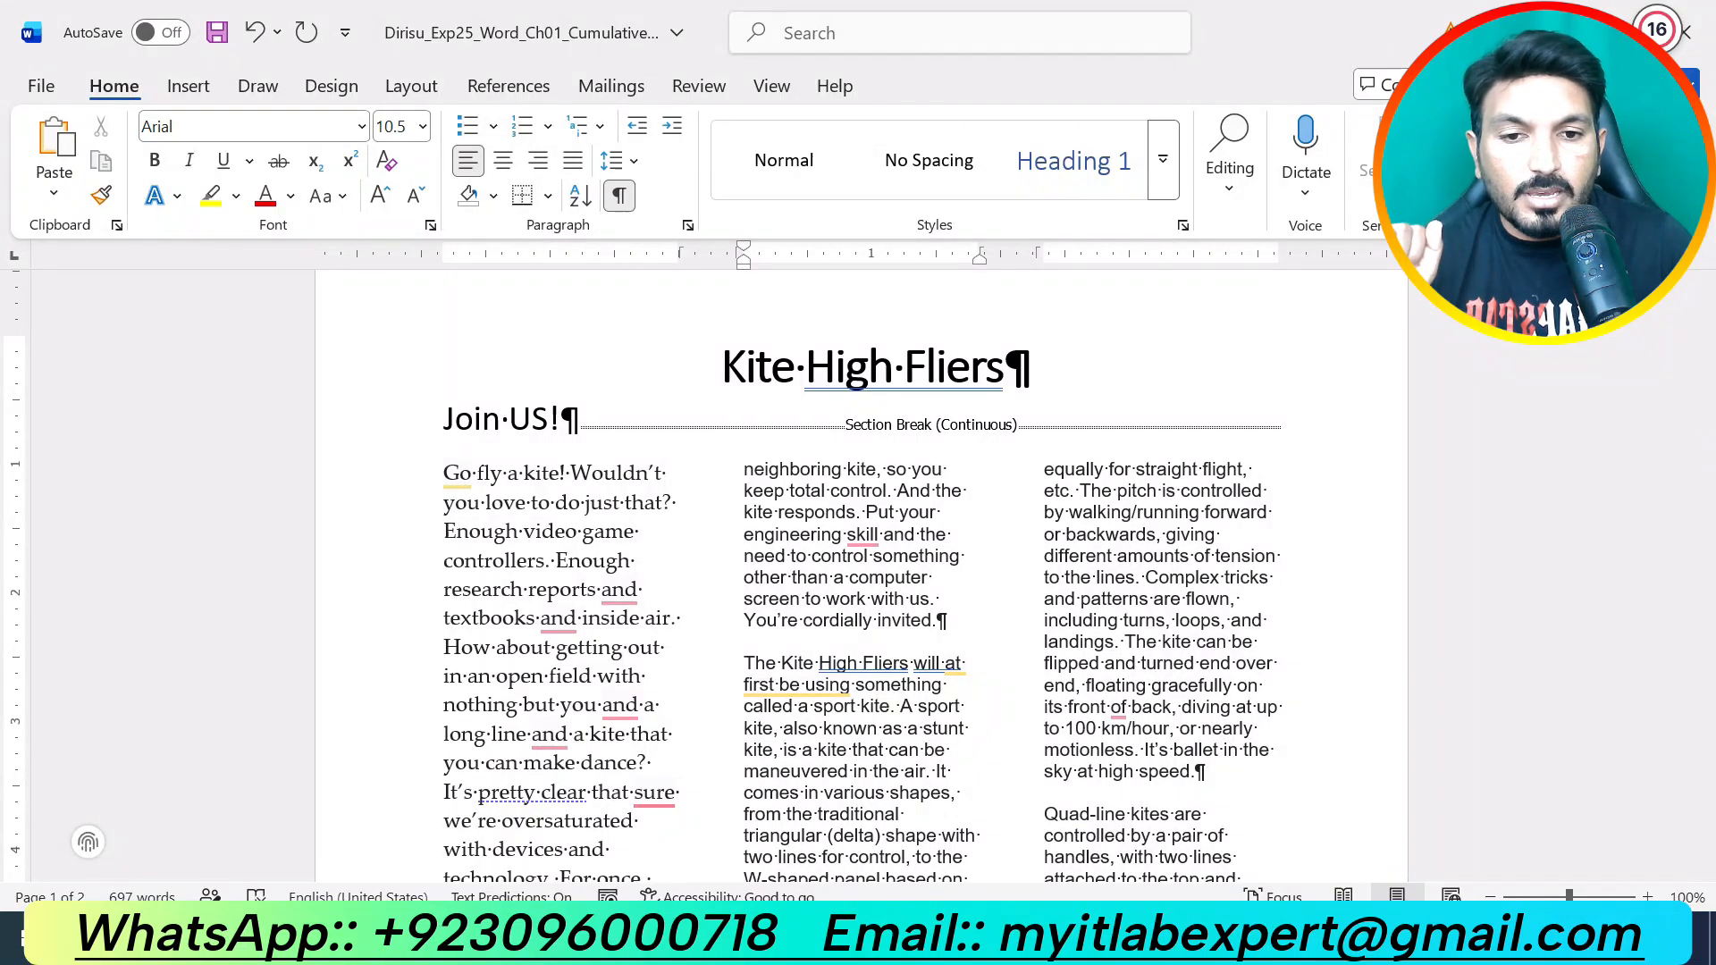
mouse_move(965, 949)
click(1042, 836)
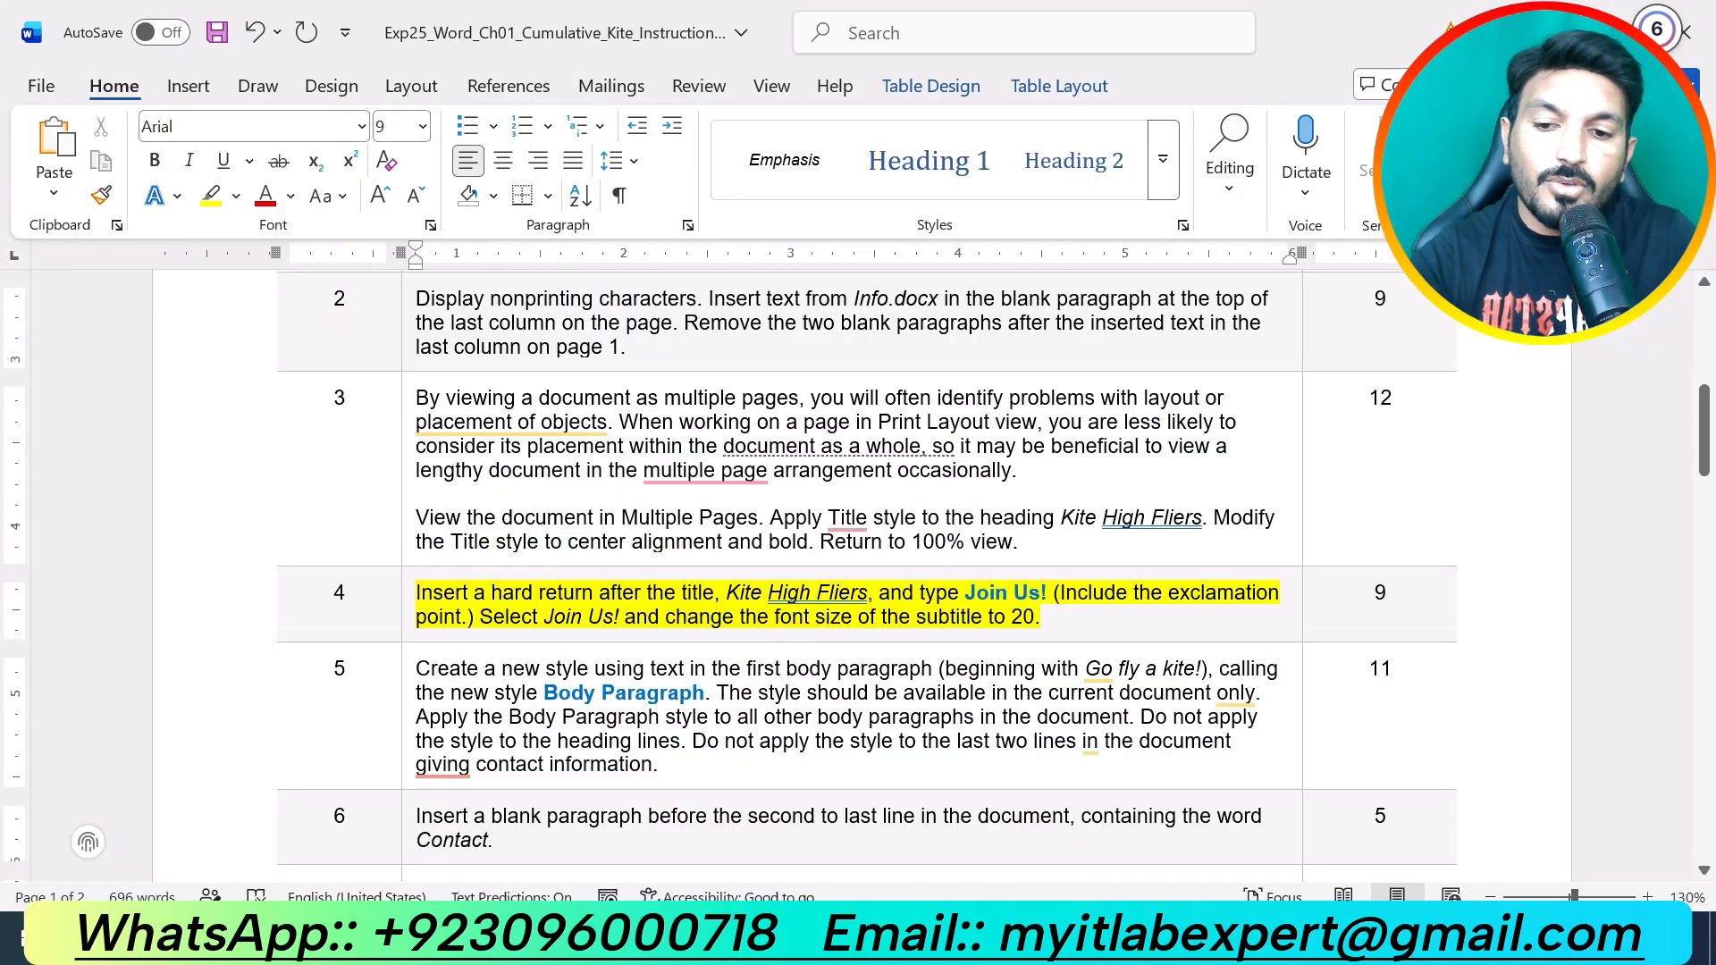
key(ctrl+z)
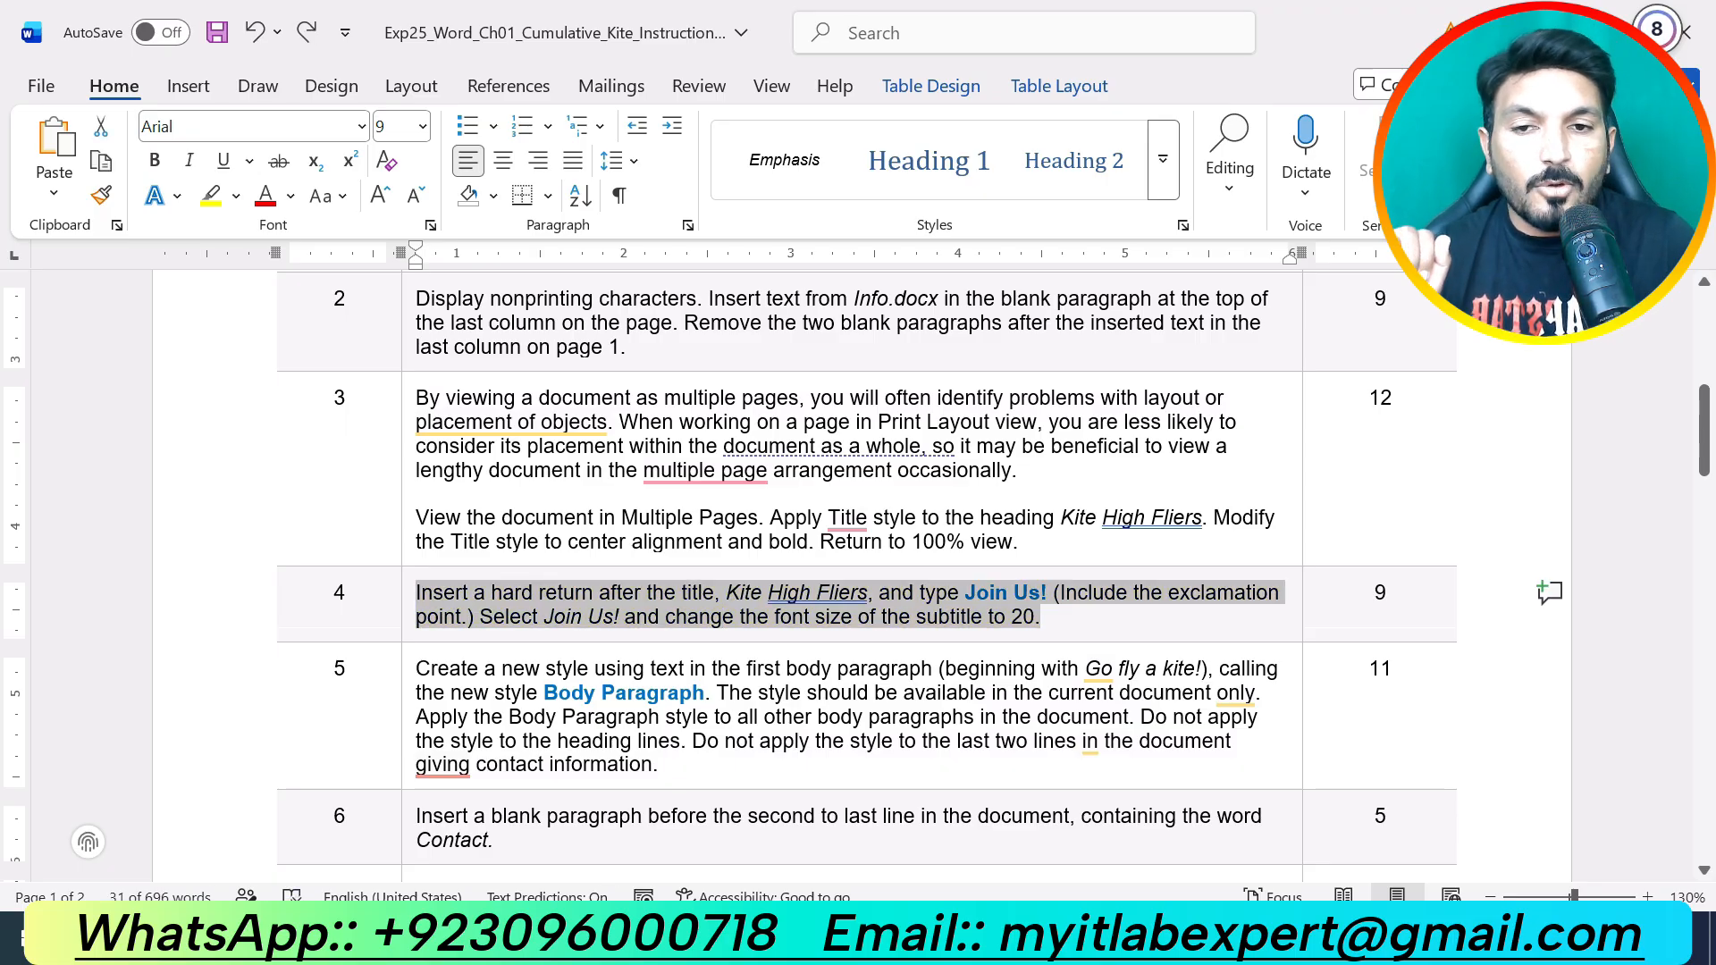
click(1065, 617)
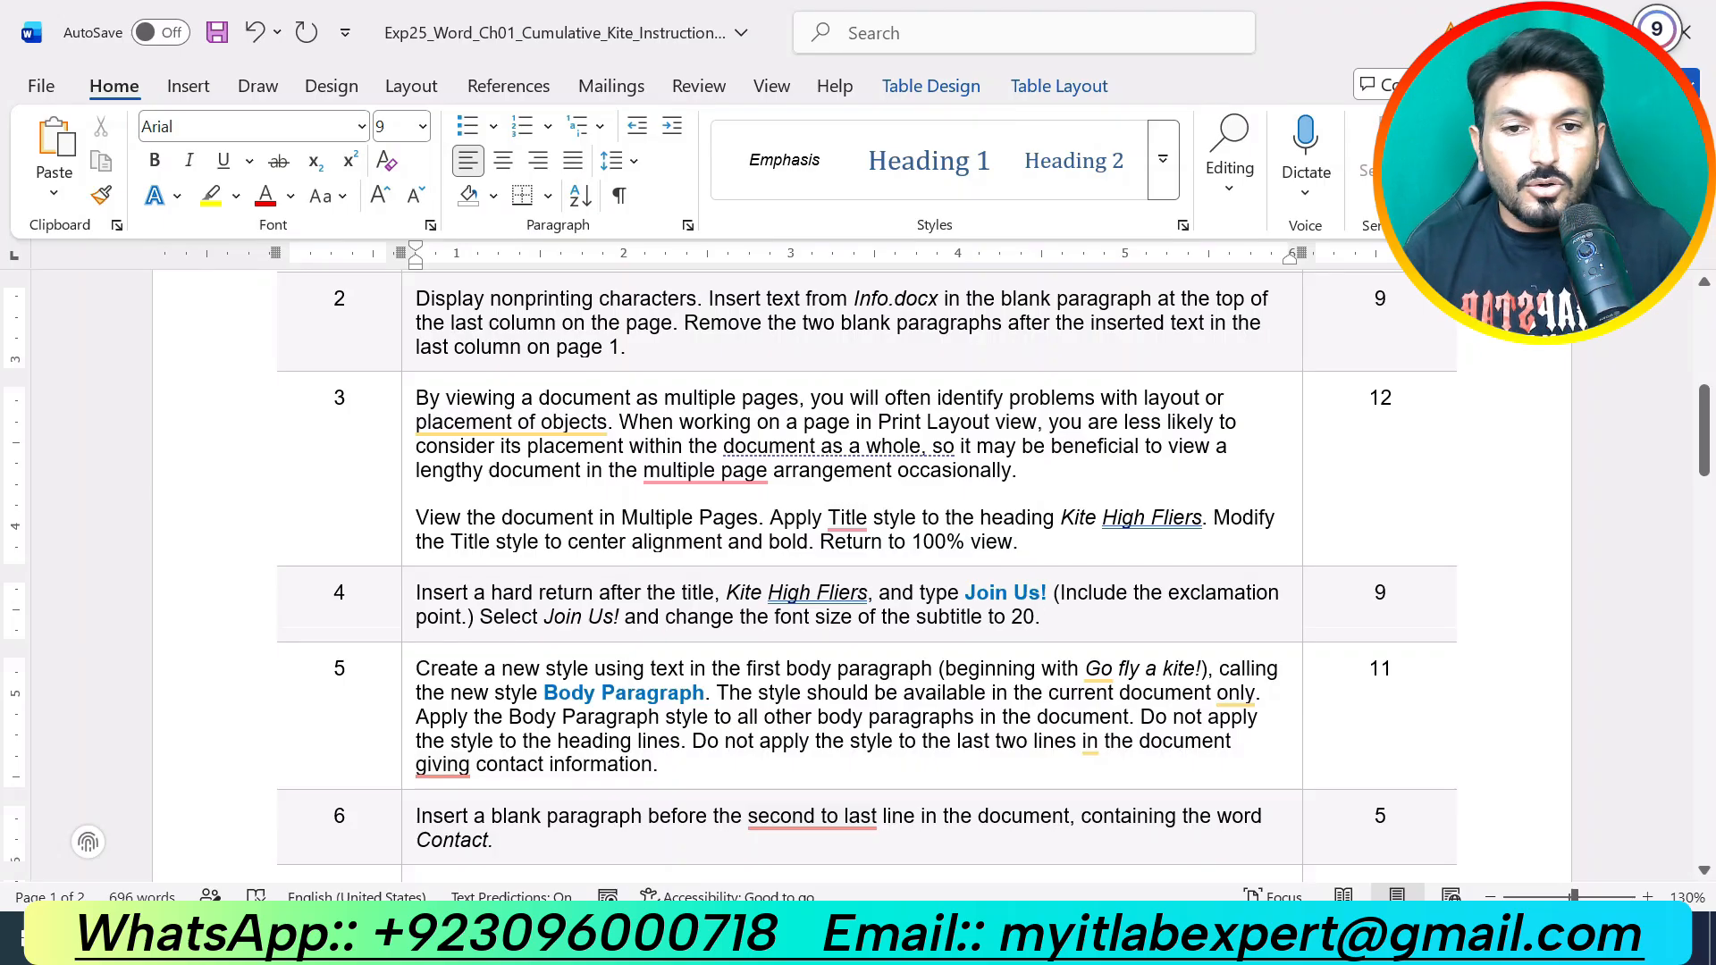
Step: Highlight step 5 in yellow, then return to the flyer's first body paragraph
scroll(858, 572, down, 3)
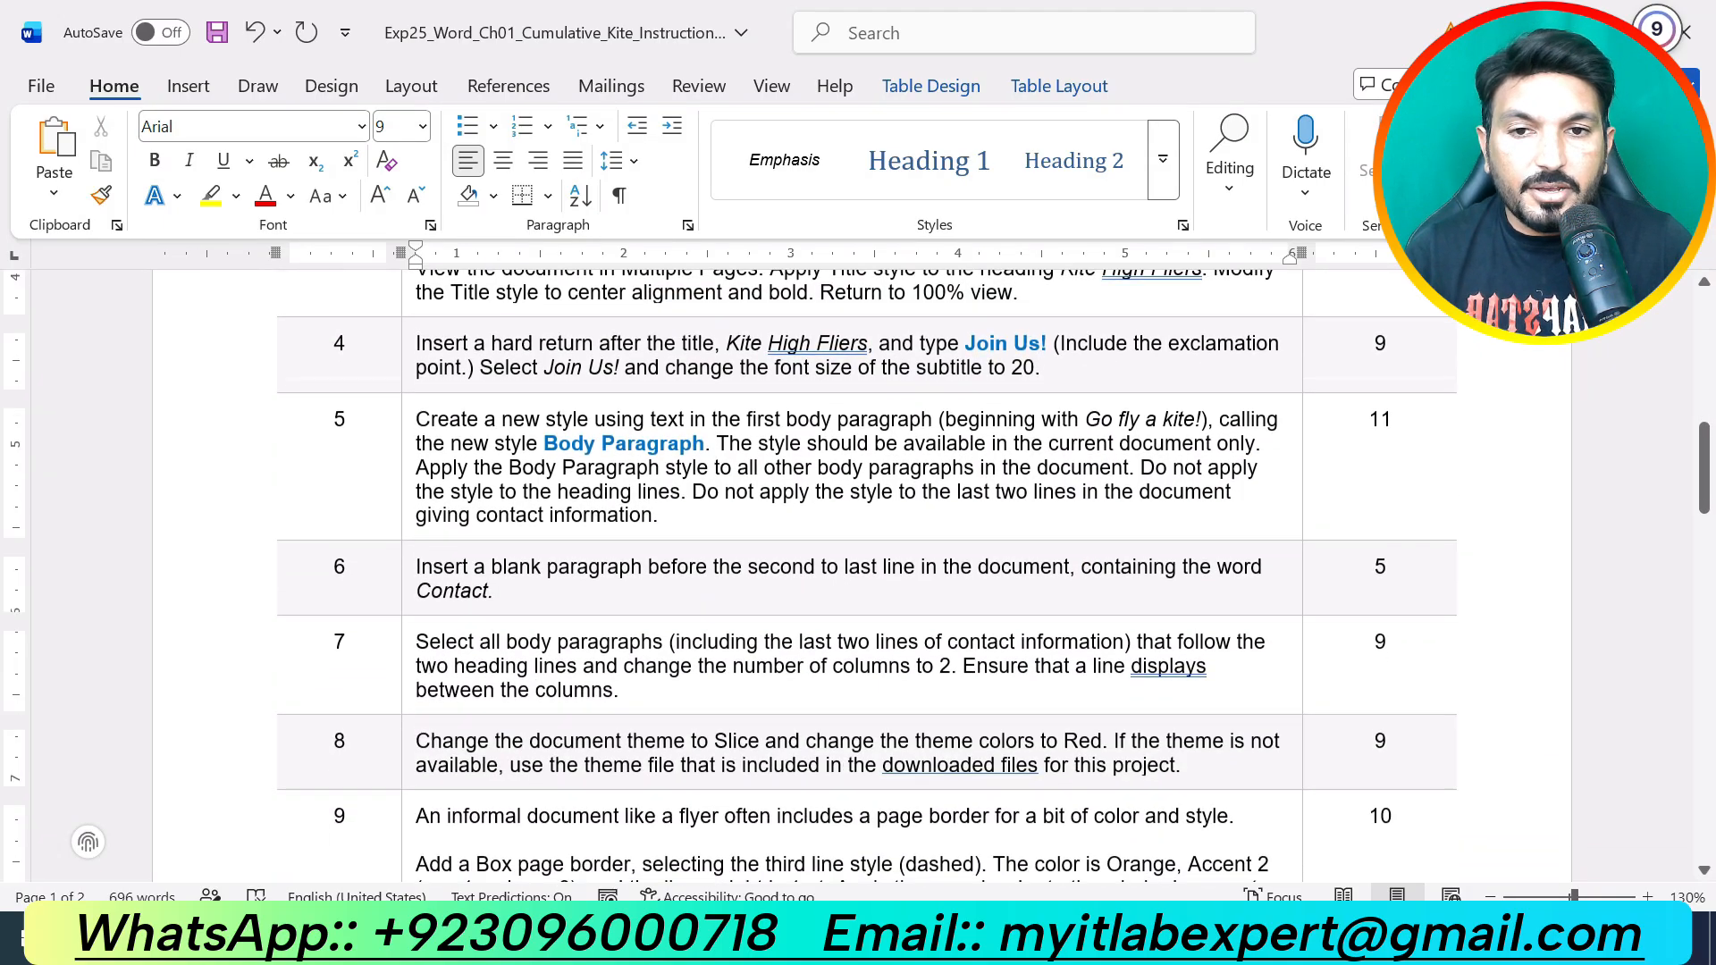
drag(659, 516, 413, 419)
click(565, 375)
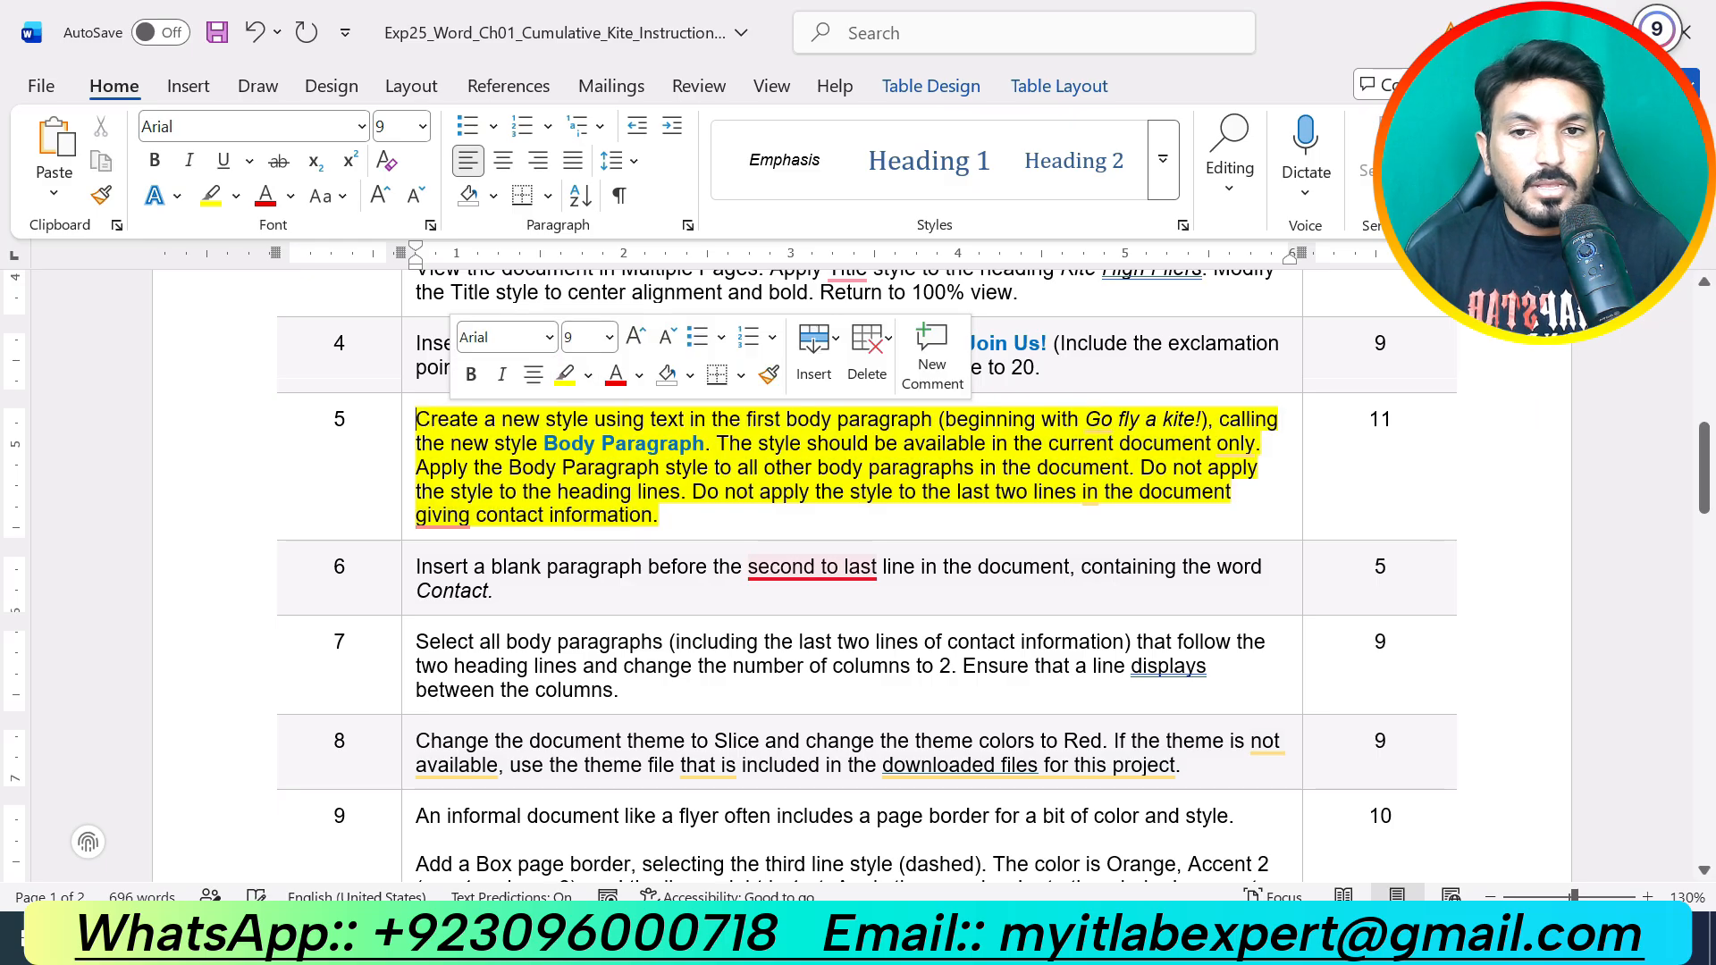
click(737, 515)
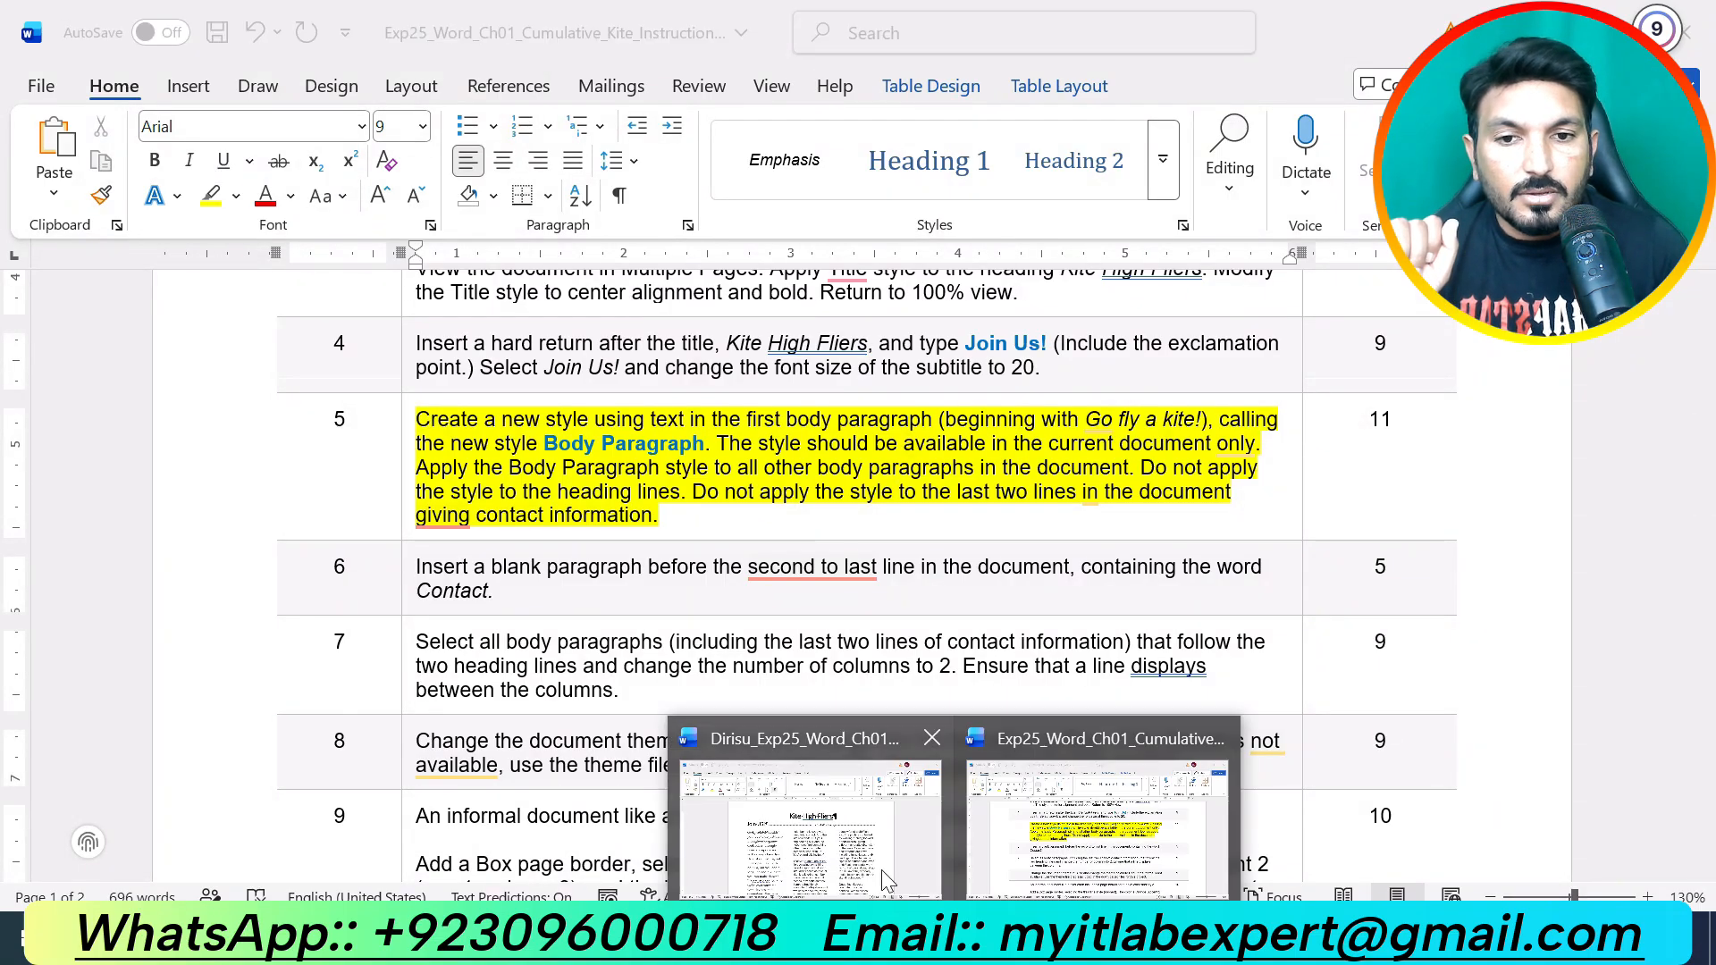
click(831, 786)
drag(445, 472, 639, 532)
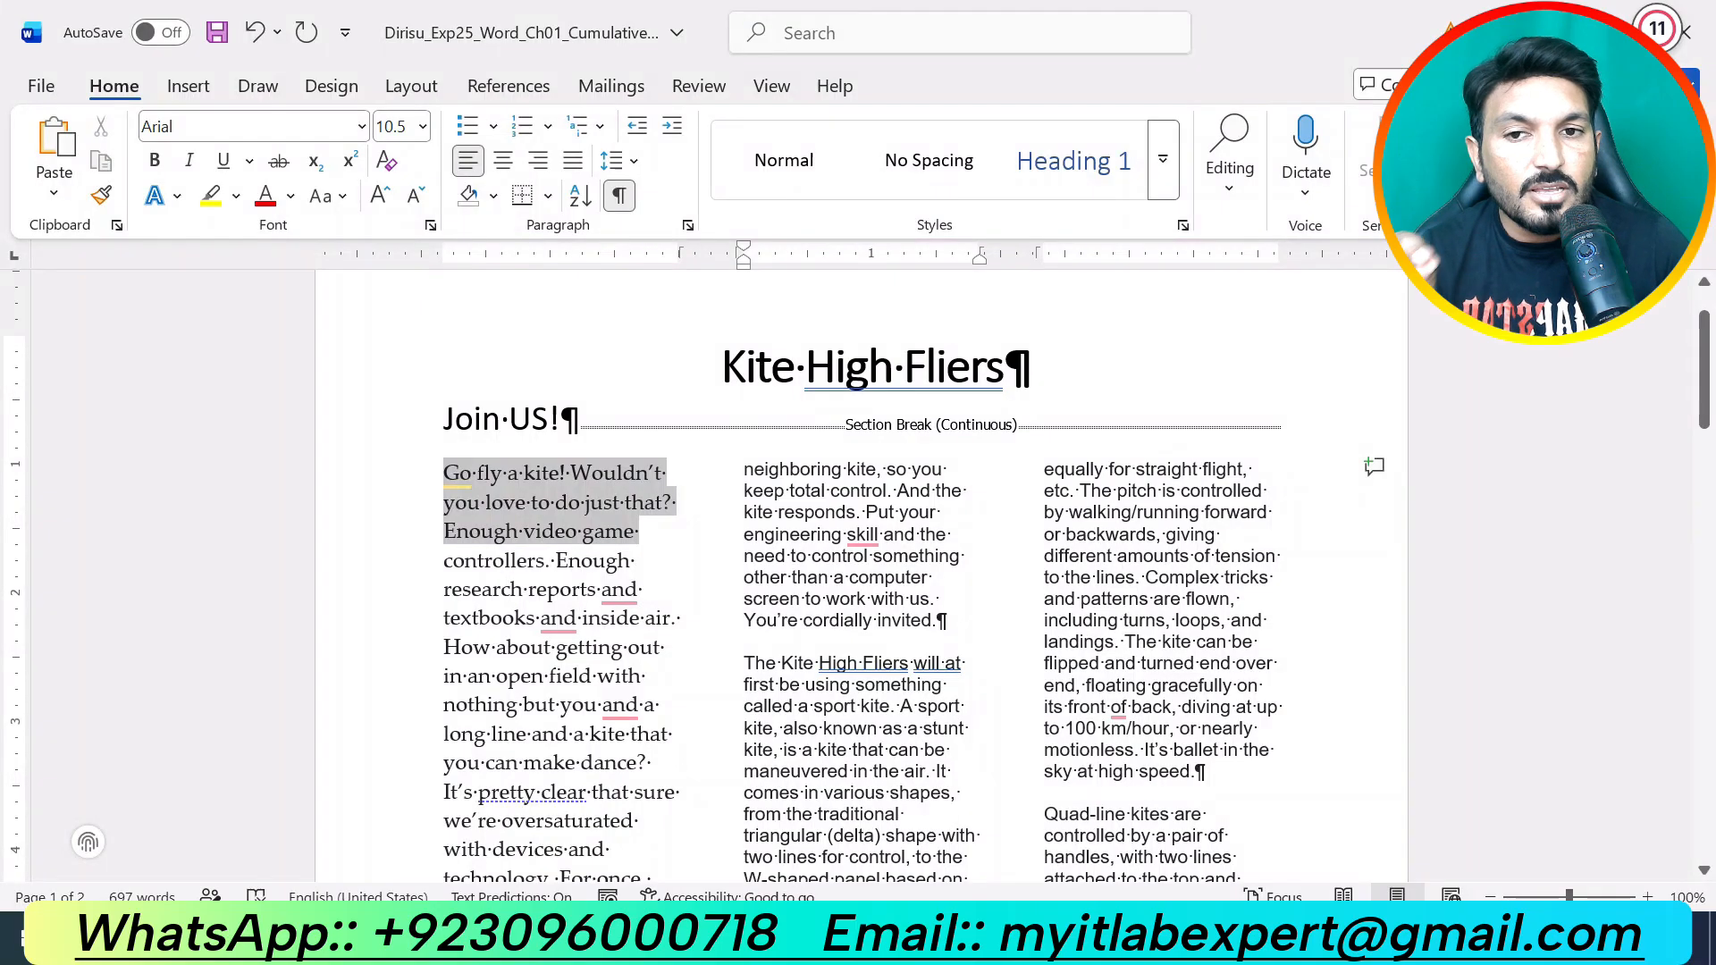
Step: Select the whole 'Go fly a kite!' paragraph and open the Styles pane, moved aside and enlarged
key(shift+Down)
key(shift+Down)
key(shift+Down)
key(shift+Down)
key(shift+Down)
key(shift+Down)
key(shift+Down)
key(shift+Down)
key(shift+Down)
key(shift+Down)
key(shift+Down)
key(shift+Down)
key(shift+Down)
key(shift+Down)
key(shift+Down)
key(shift+Down)
key(shift+Down)
key(shift+Down)
key(shift+Down)
key(shift+Down)
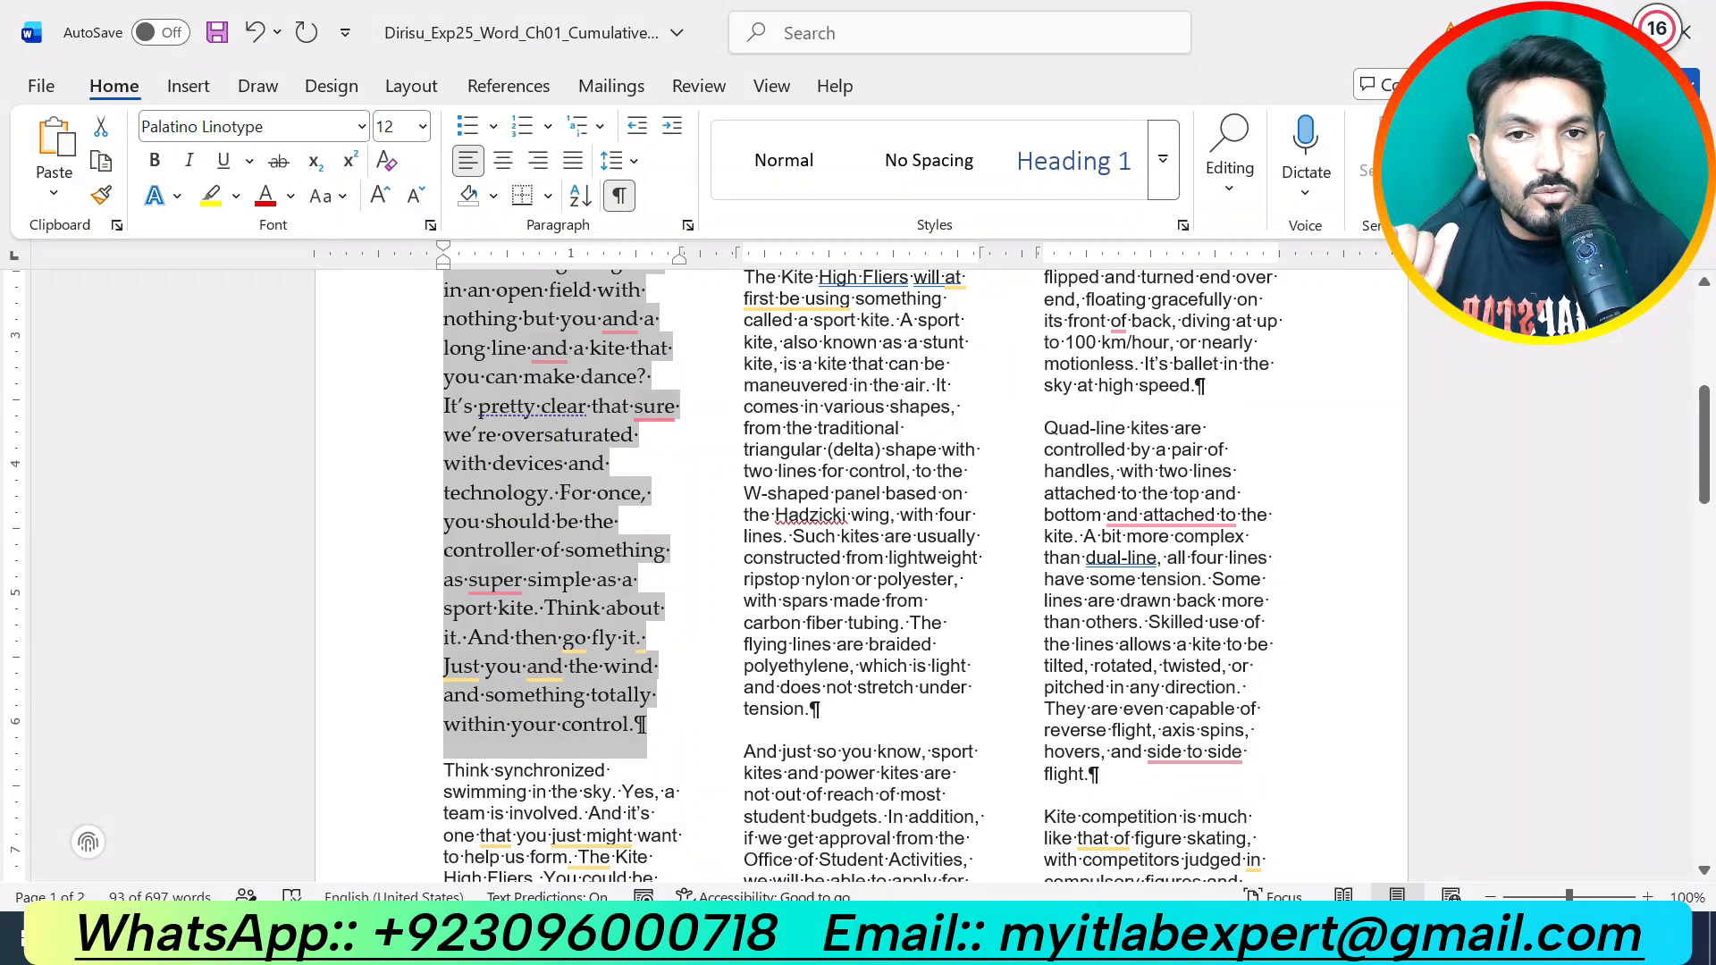
click(1182, 226)
drag(792, 461, 1275, 241)
drag(1293, 536, 1301, 880)
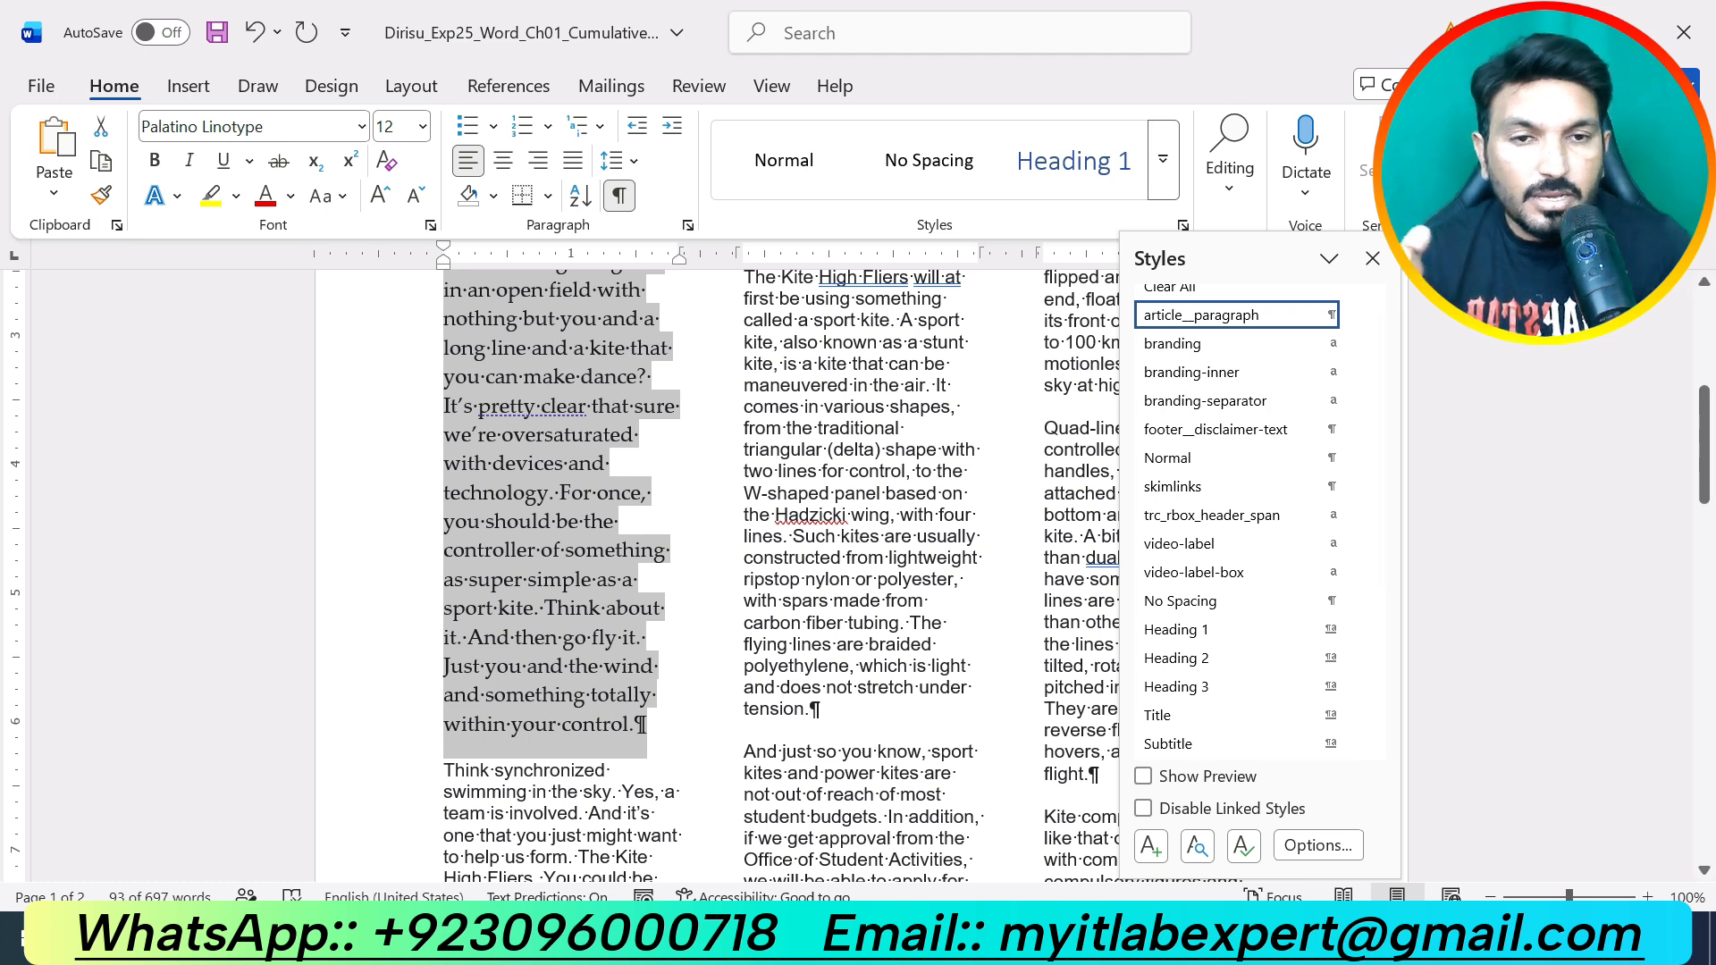
Step: Create a 'Body Paragraph' style for this document only, then close the Styles pane
click(1150, 851)
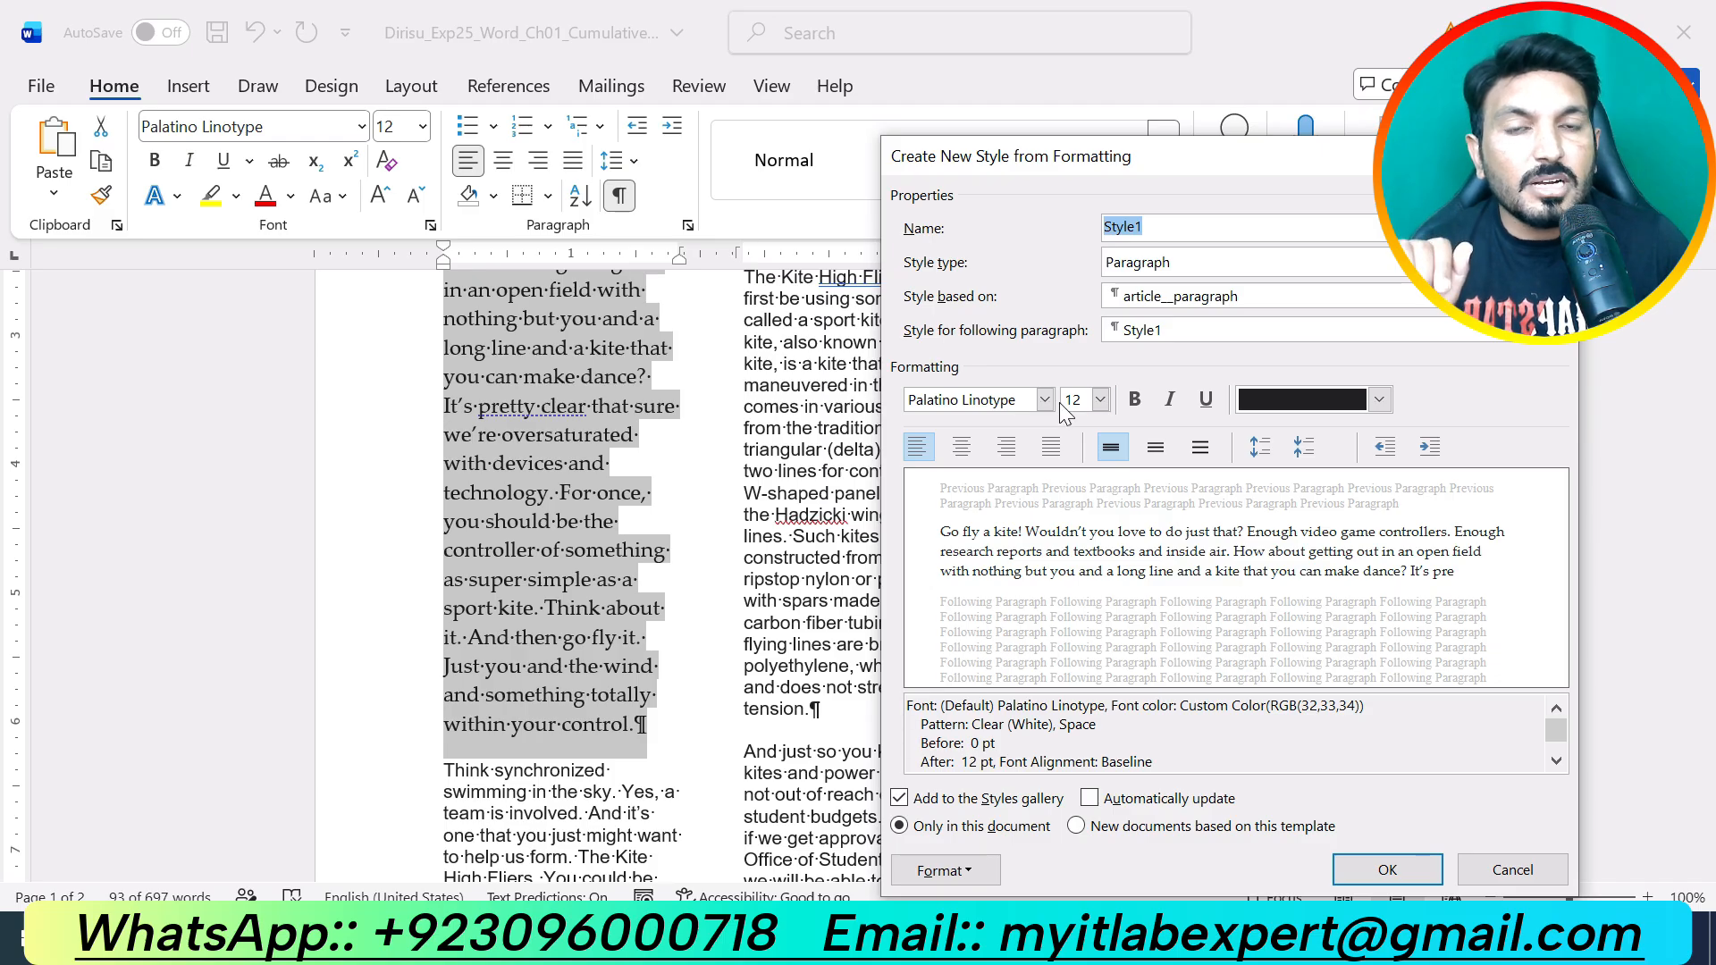
text(Body Paragraph)
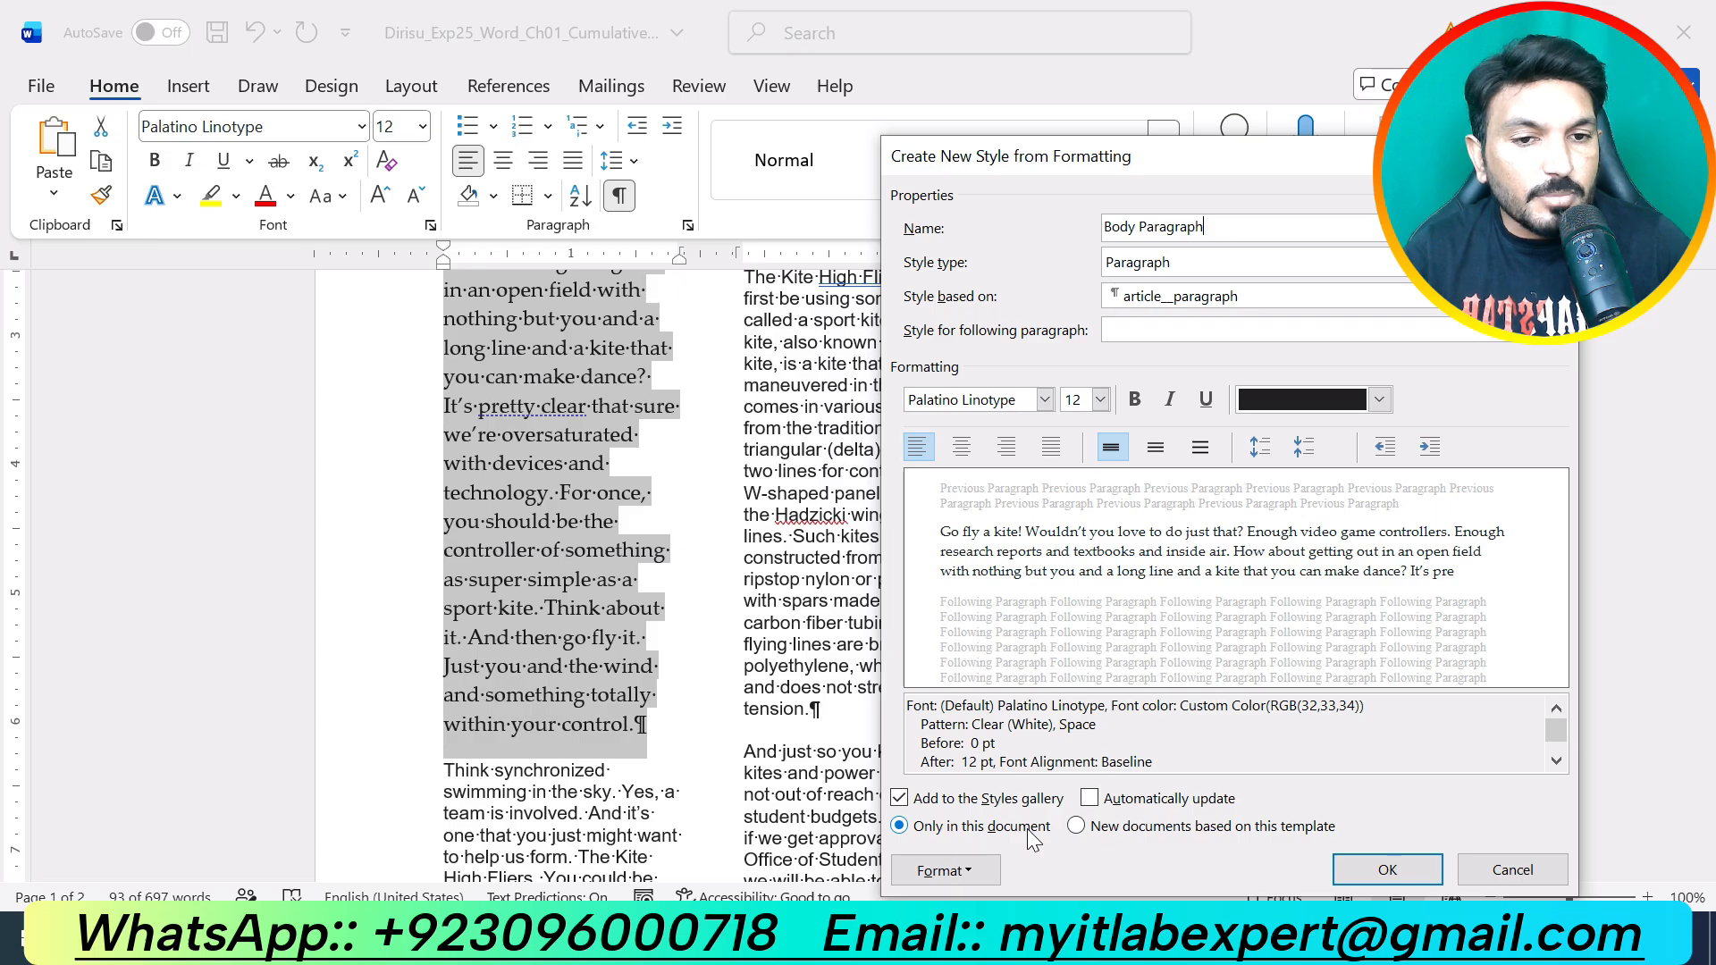
click(1365, 878)
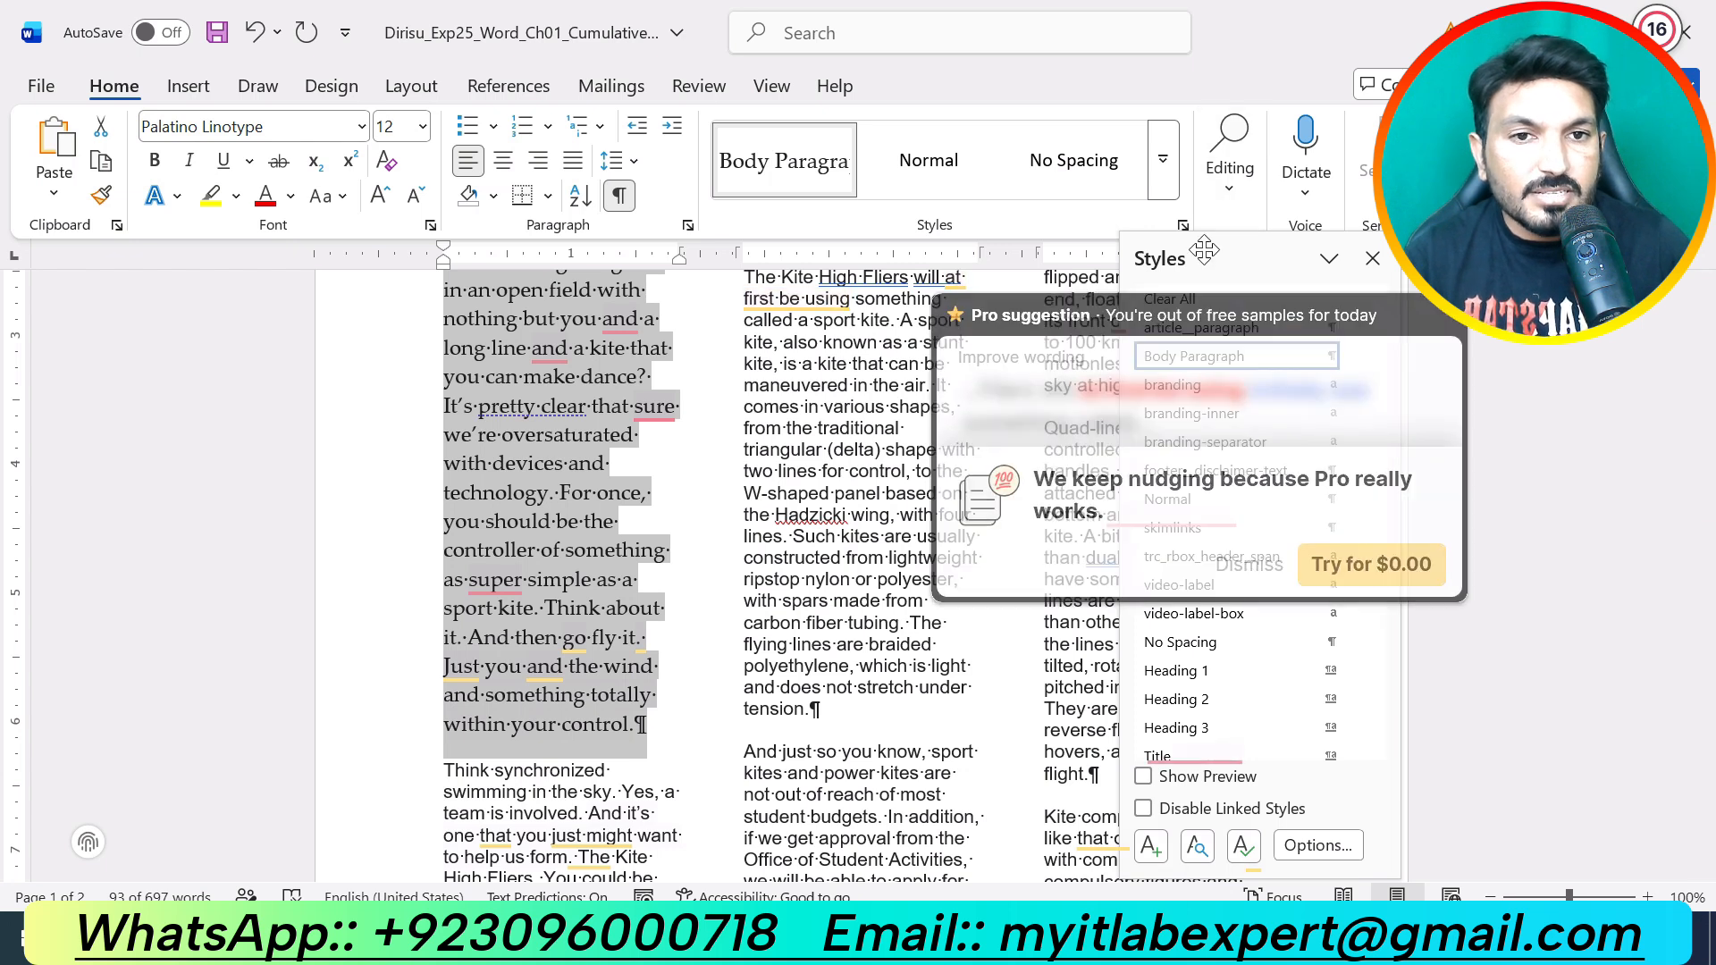
click(1370, 260)
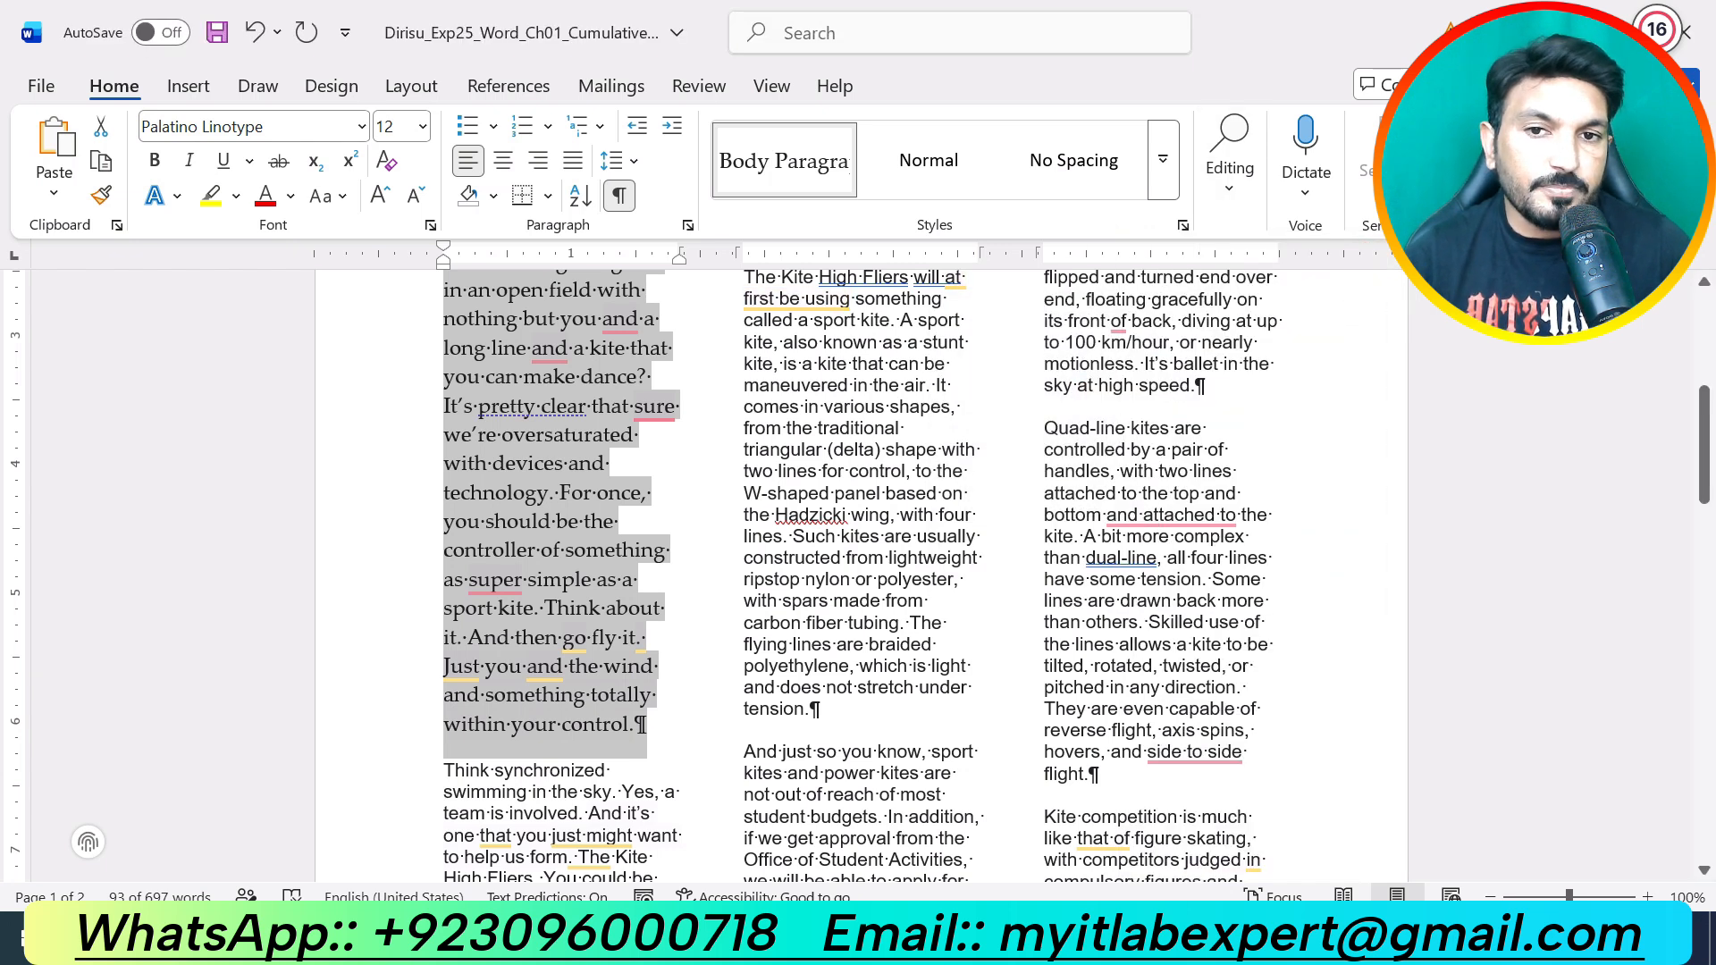
Step: Select the body paragraphs from 'Think synchronized' through 'hope to see you there.'
click(753, 579)
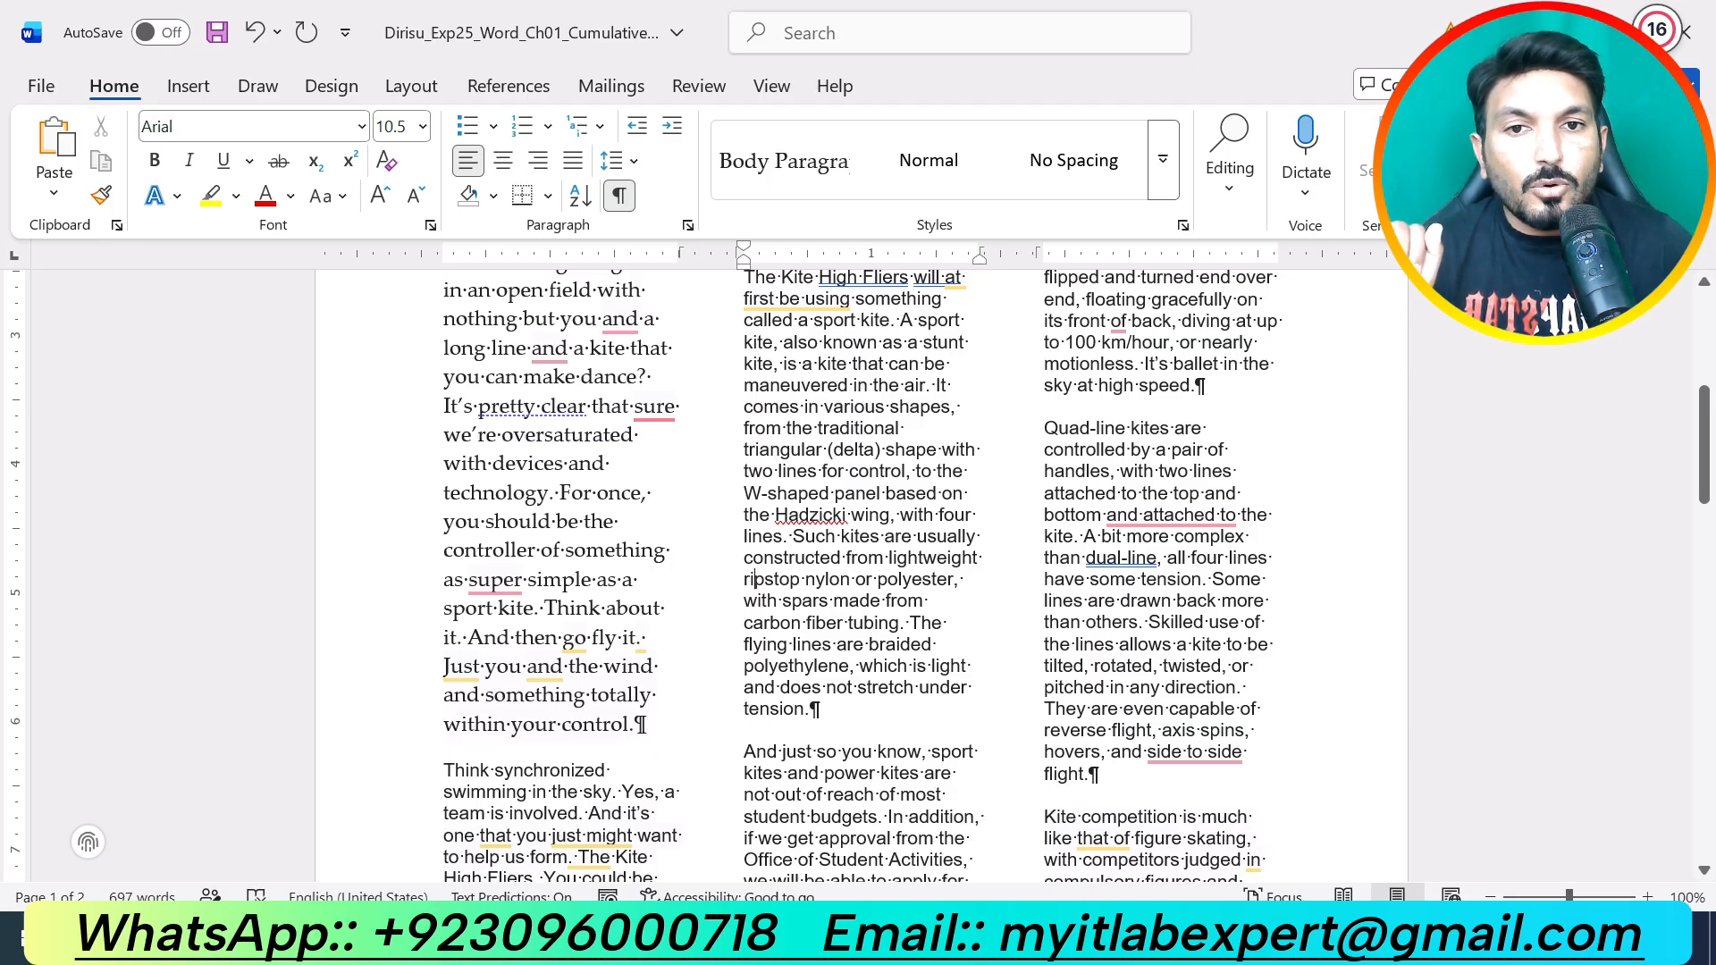
scroll(858, 572, up, 5)
scroll(858, 572, down, 3)
scroll(858, 572, up, 4)
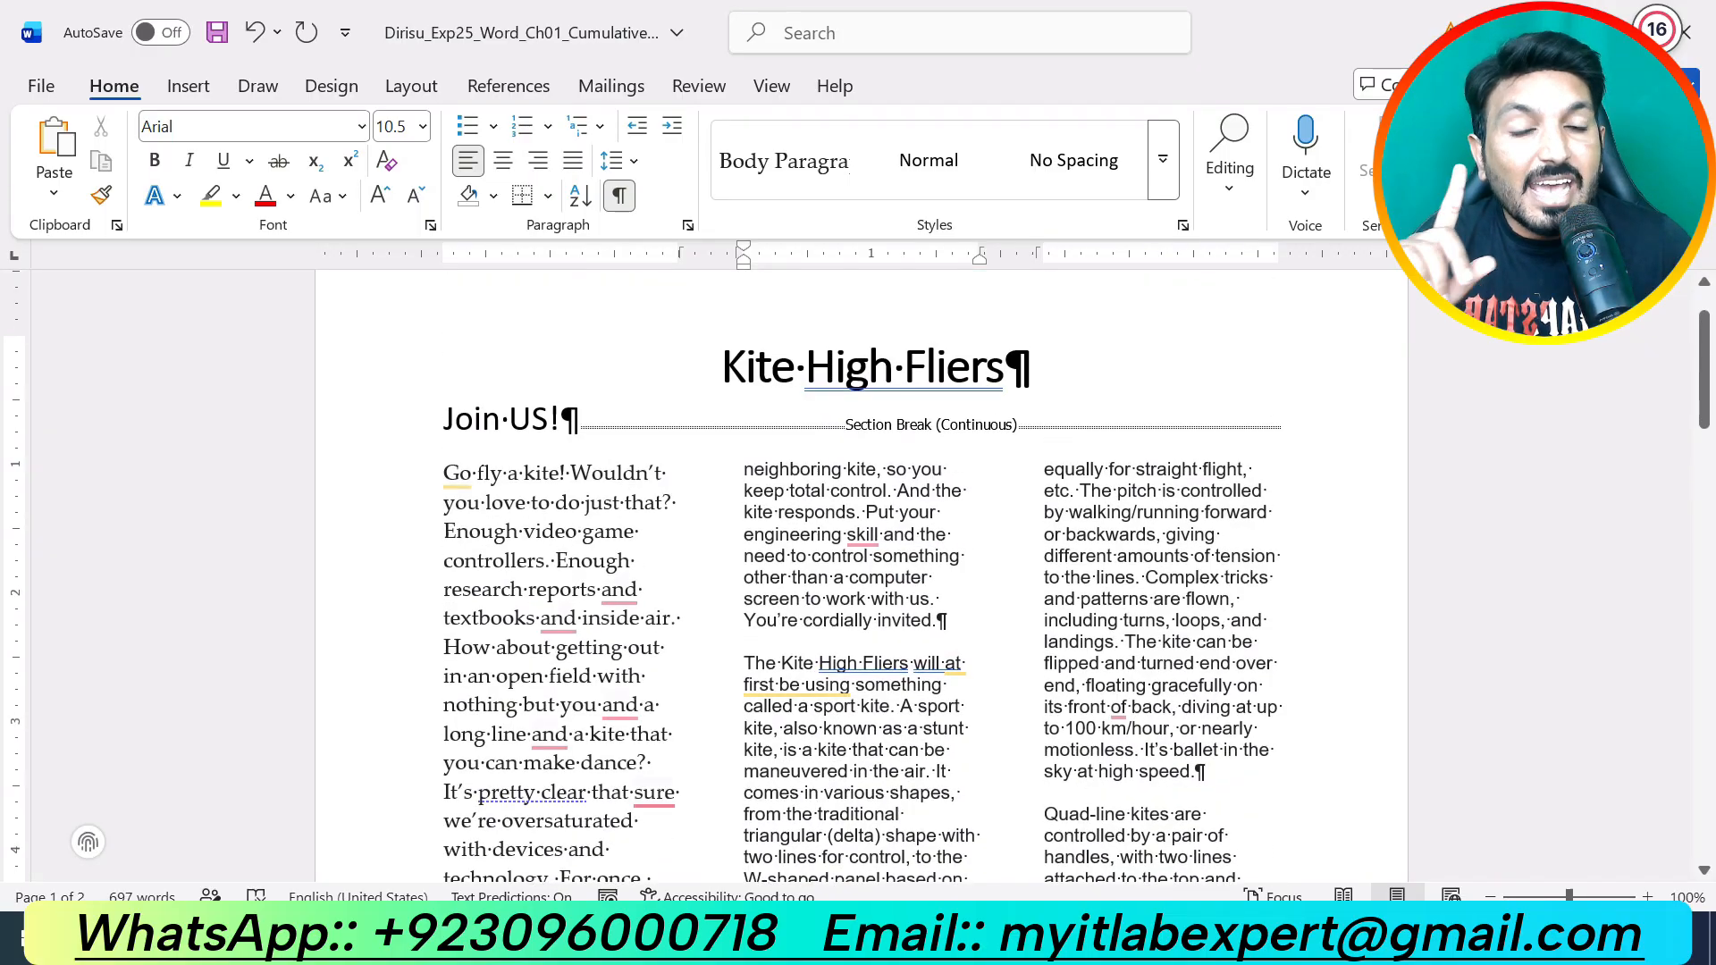
scroll(858, 572, down, 15)
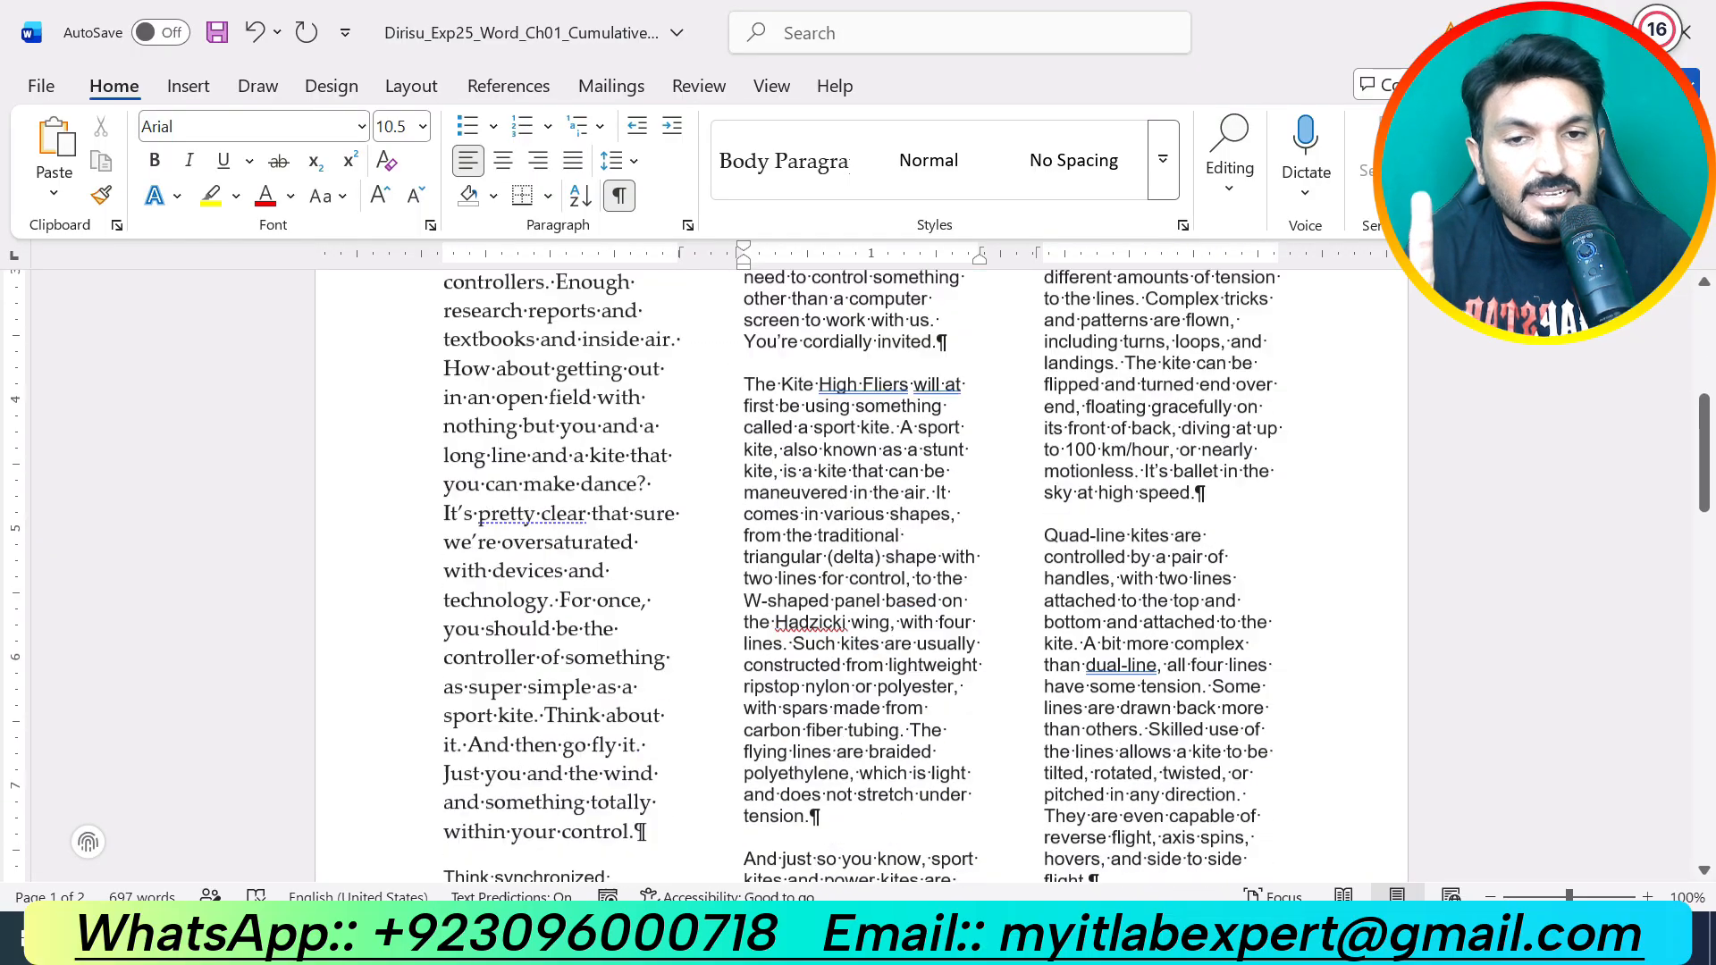
scroll(858, 572, up, 1)
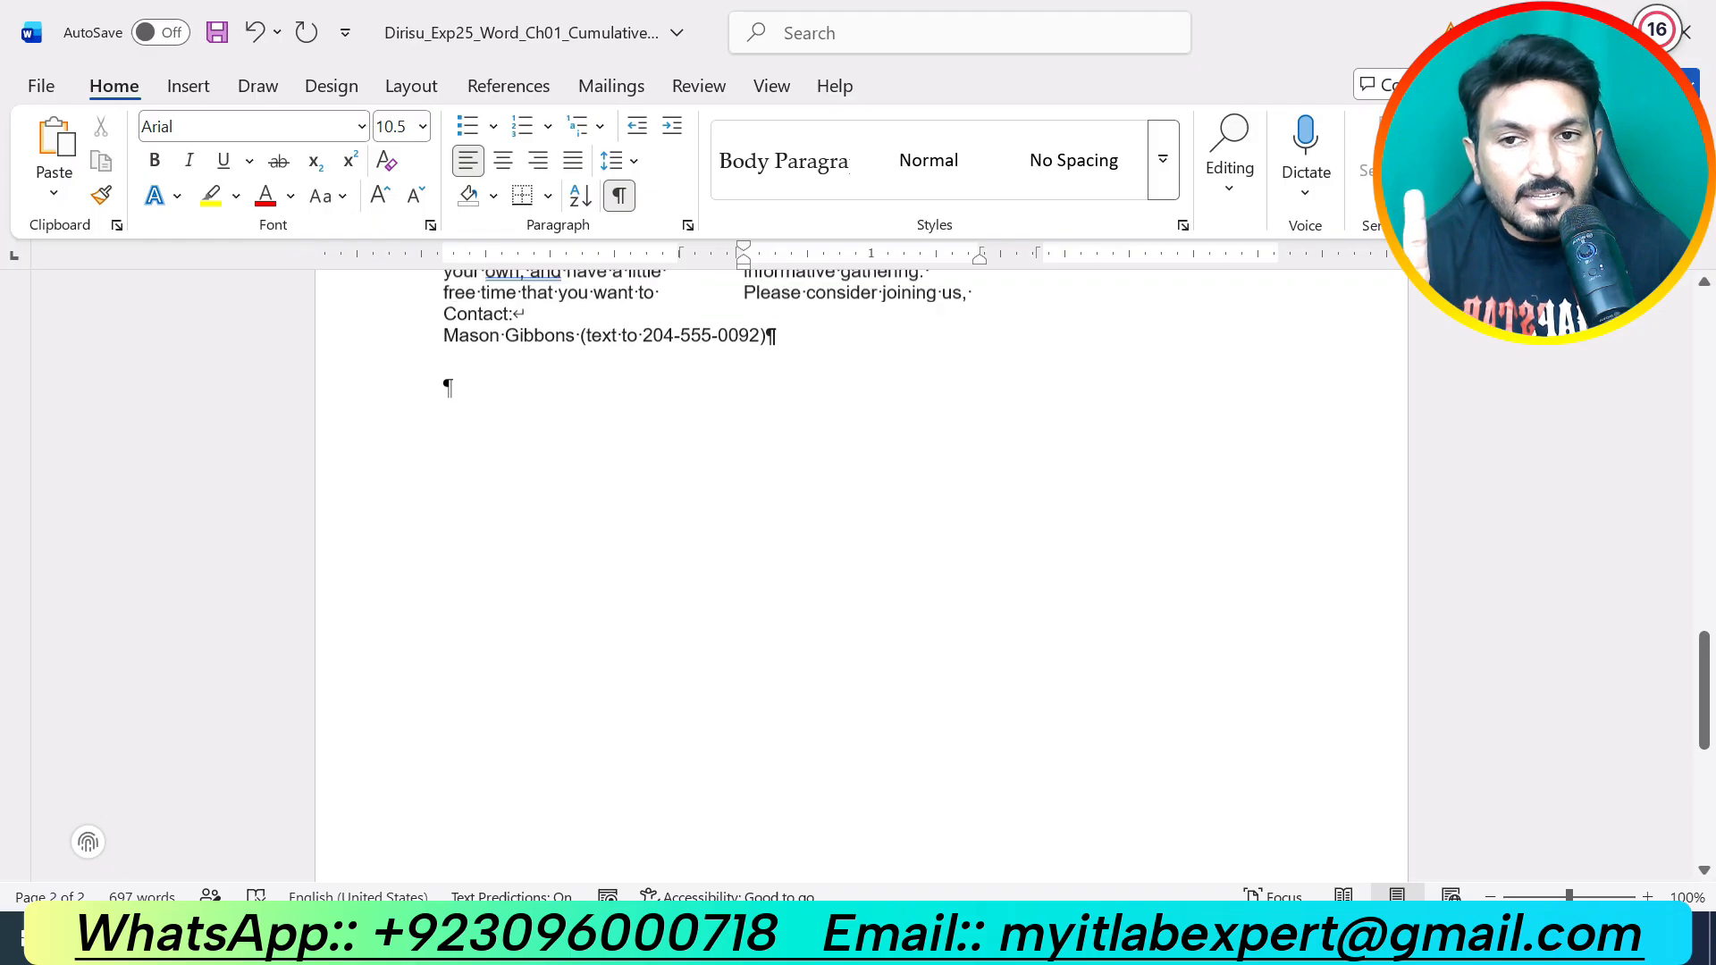
scroll(858, 572, up, 15)
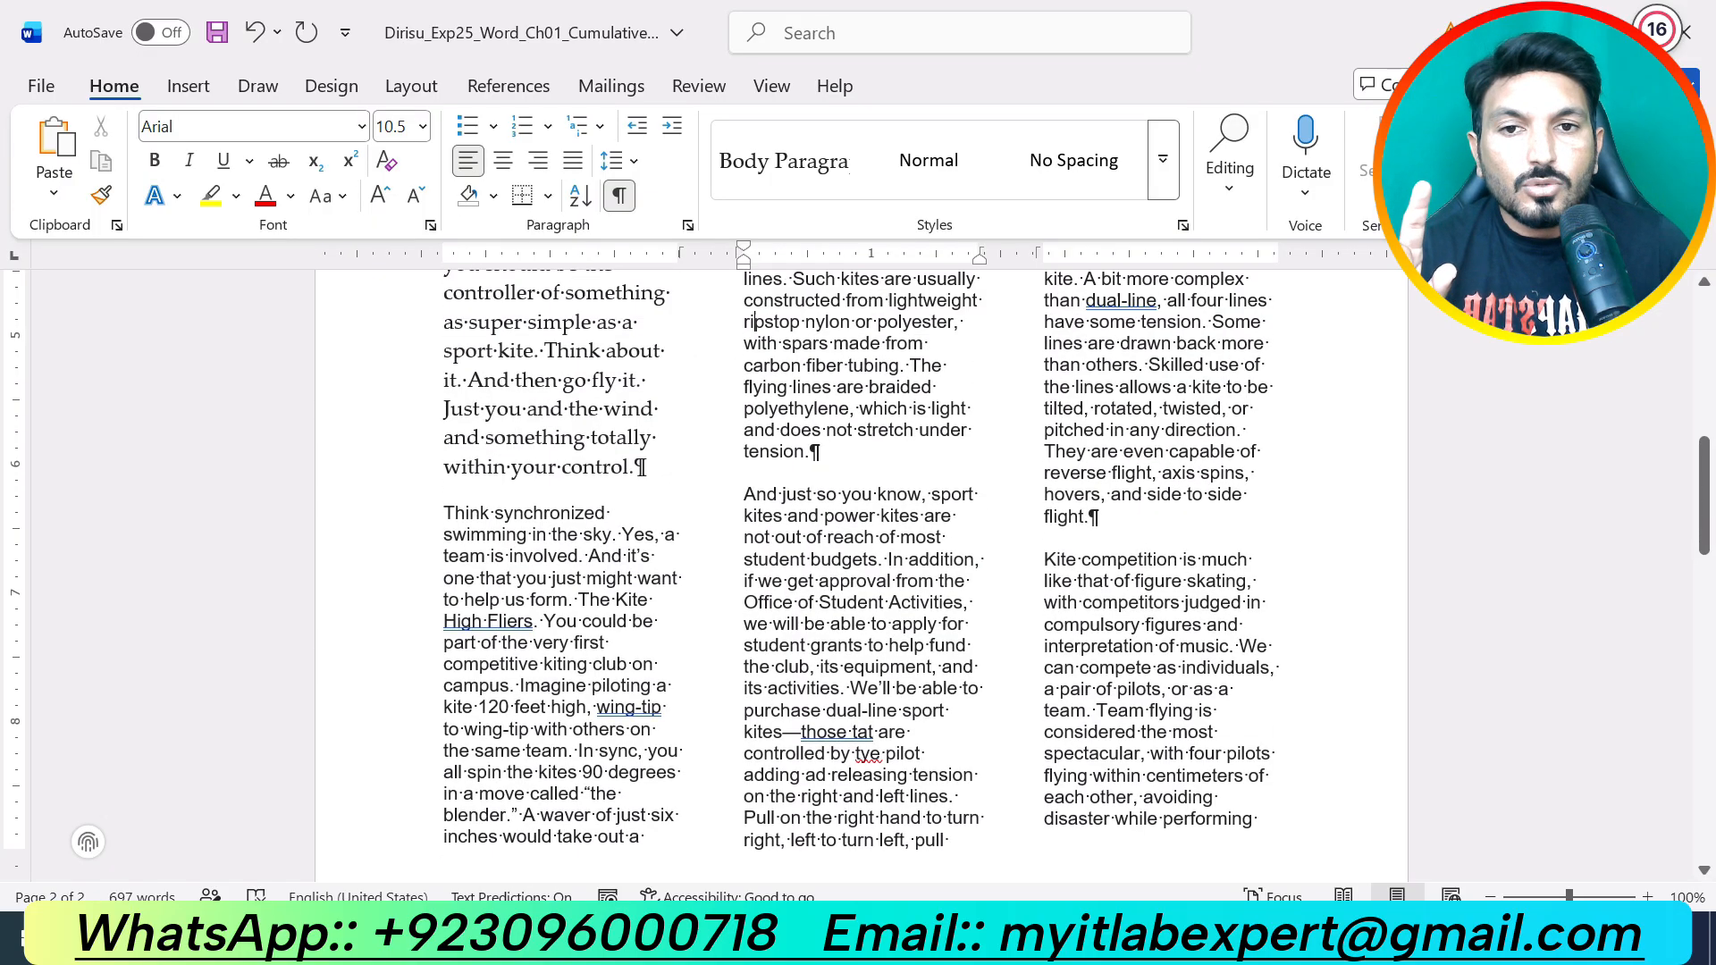
drag(445, 513, 1230, 695)
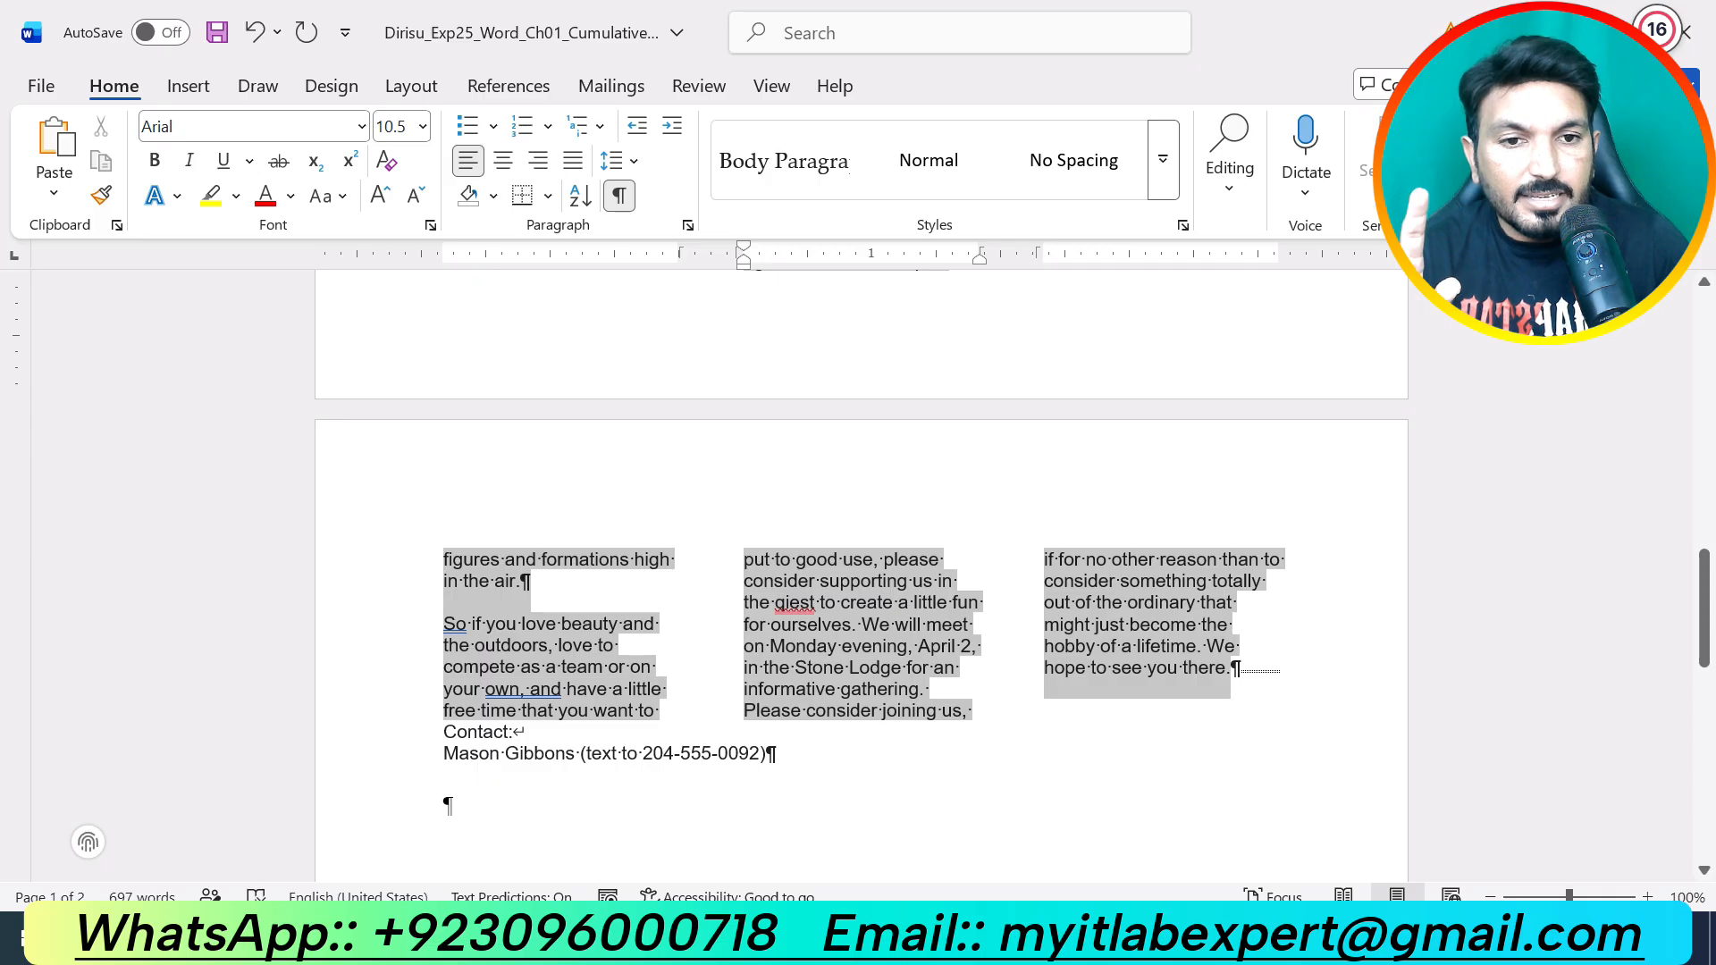
mouse_move(1230, 695)
mouse_down()
mouse_move(979, 715)
mouse_move(1073, 733)
mouse_move(1027, 715)
mouse_move(1196, 647)
mouse_move(1230, 696)
mouse_up()
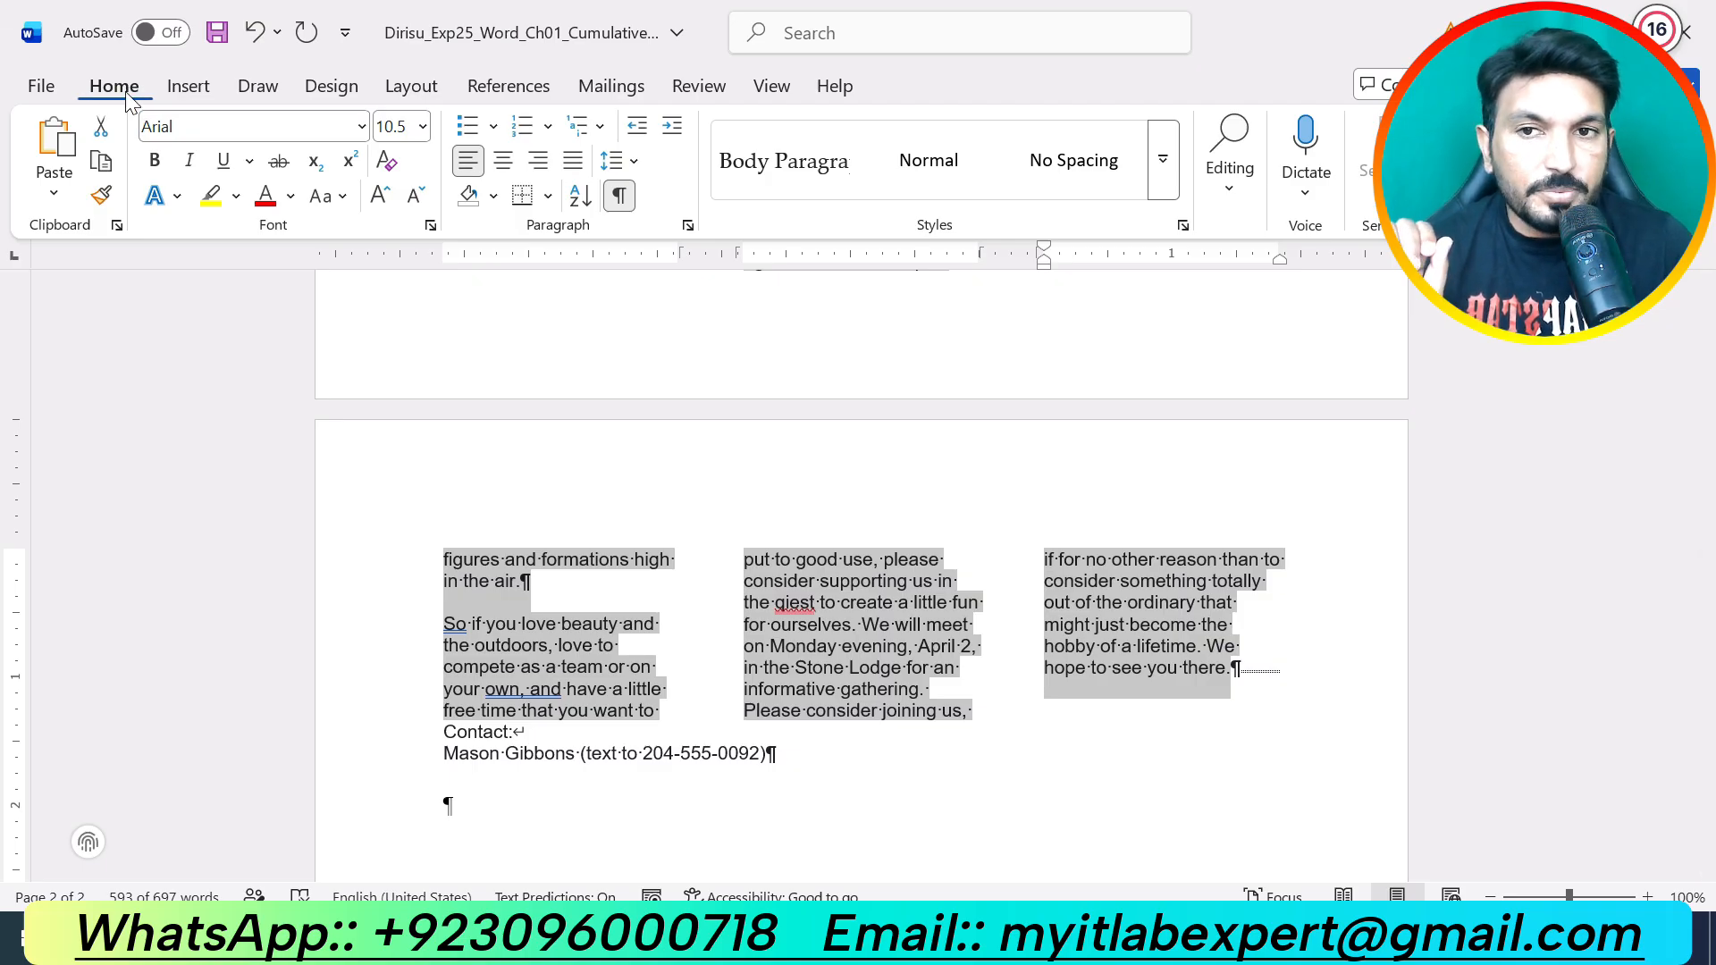
Step: Apply Body Paragraph to the selected paragraphs and review the flyer from title to contact lines
click(798, 171)
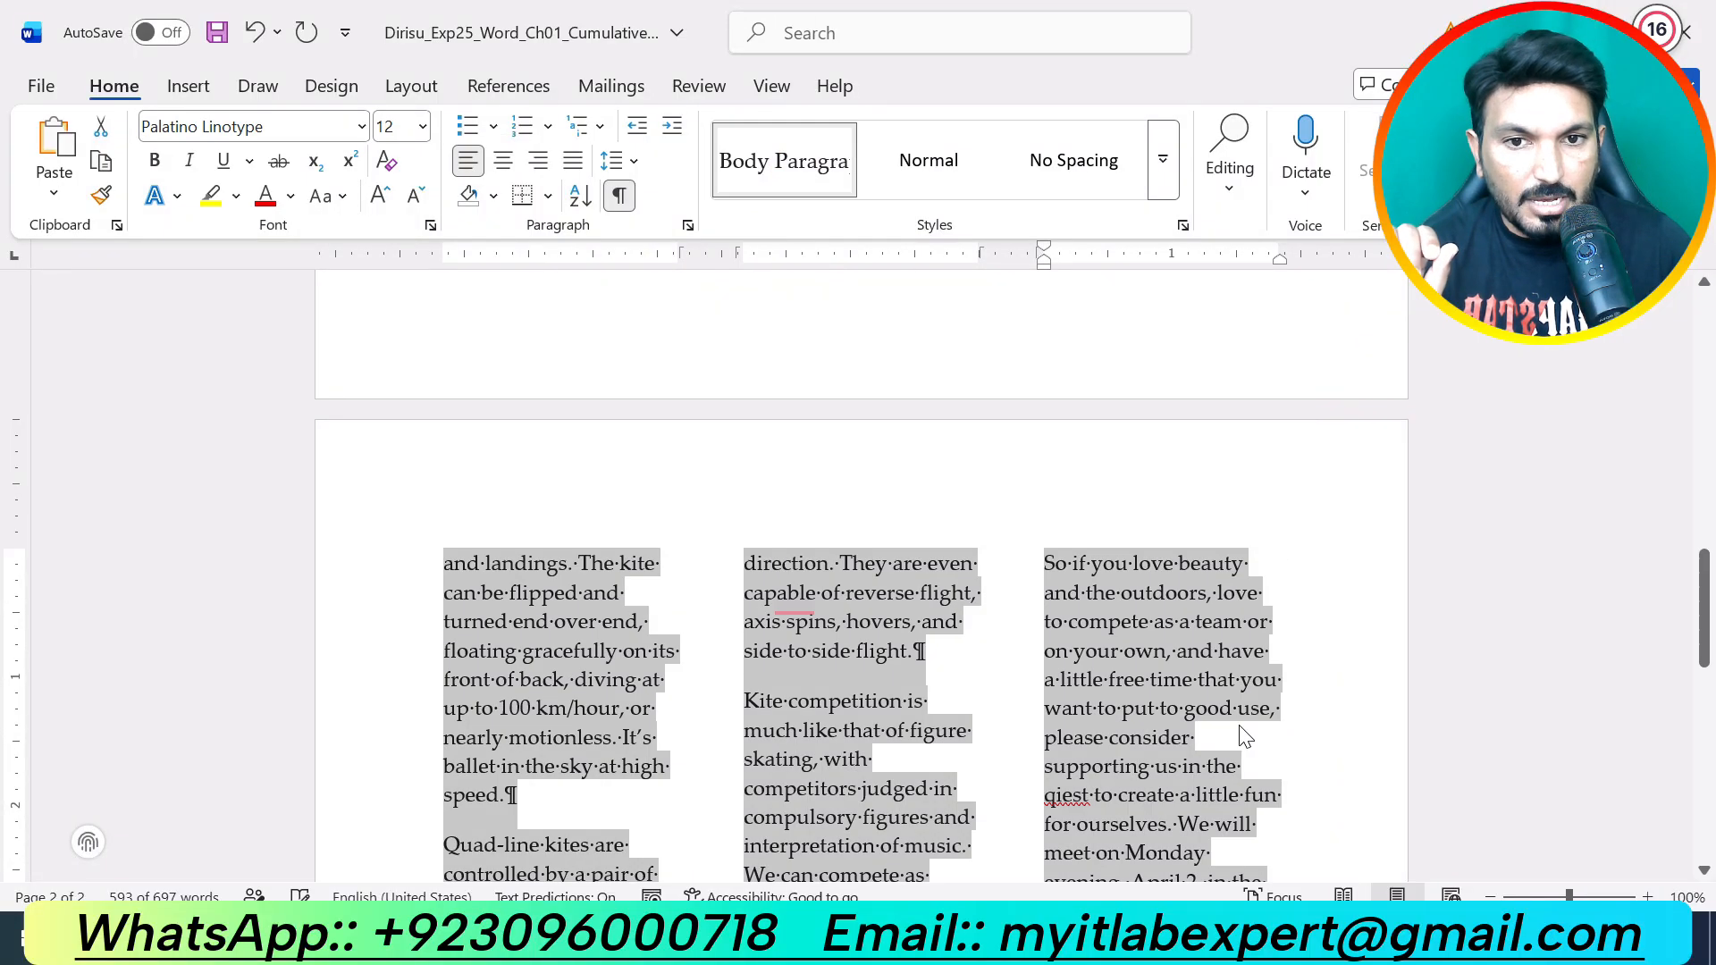
click(1166, 759)
scroll(1166, 760, up, 15)
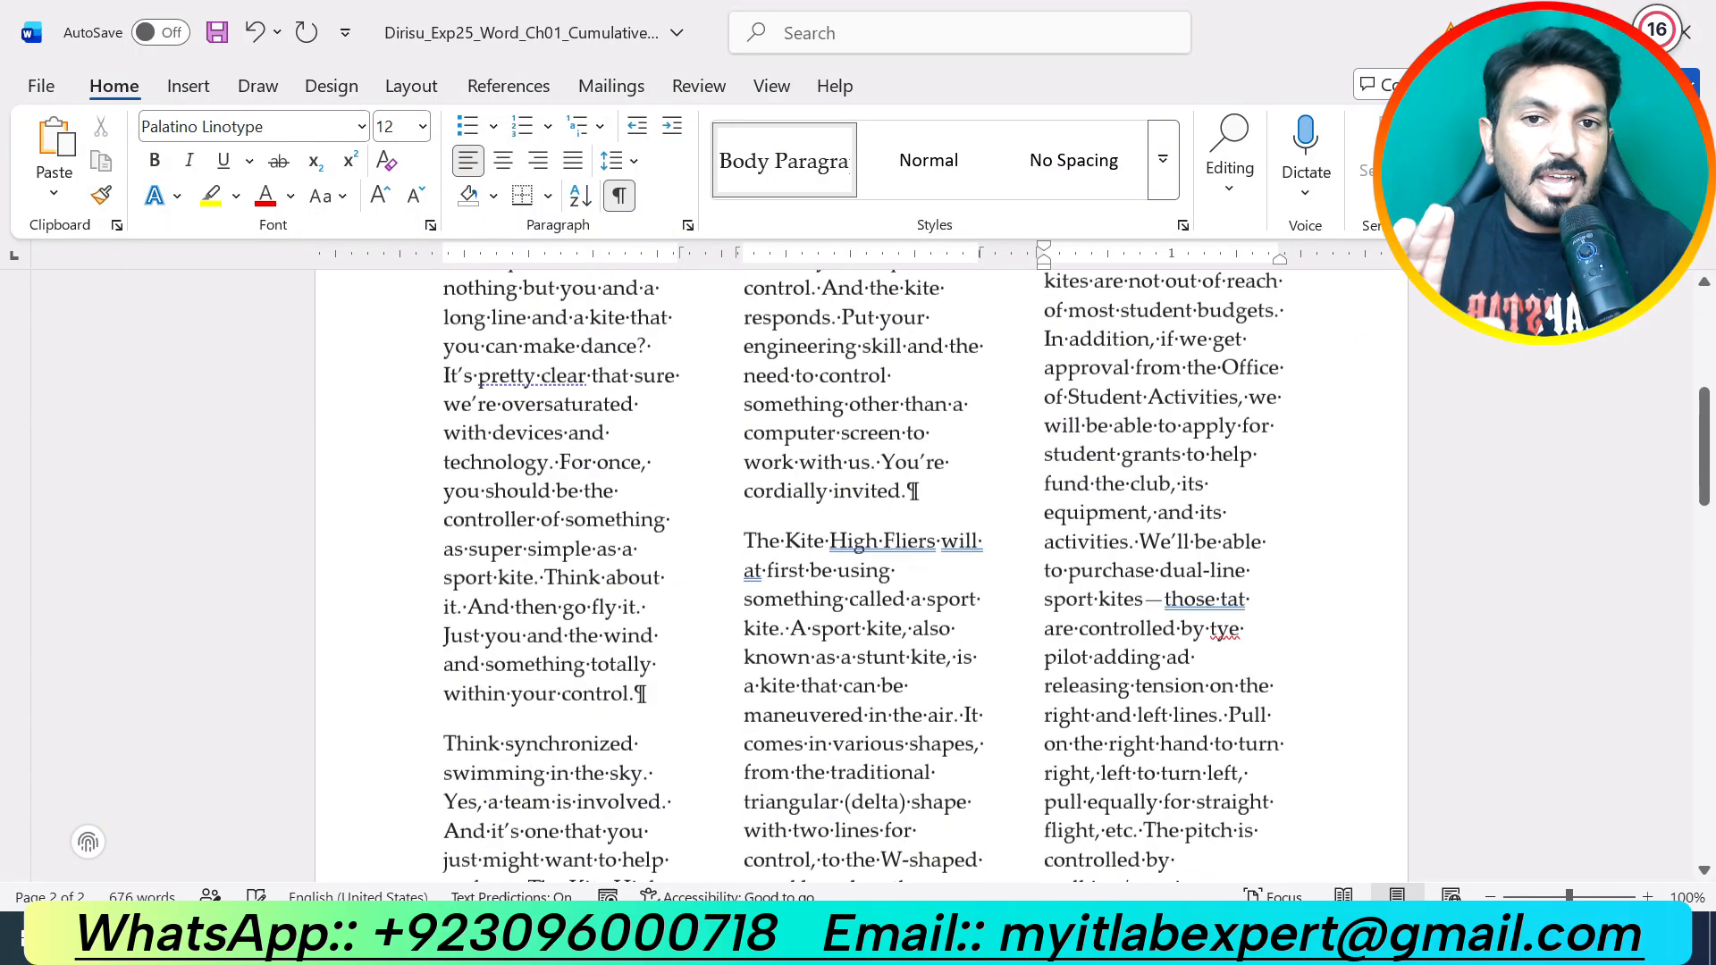
scroll(1167, 759, up, 2)
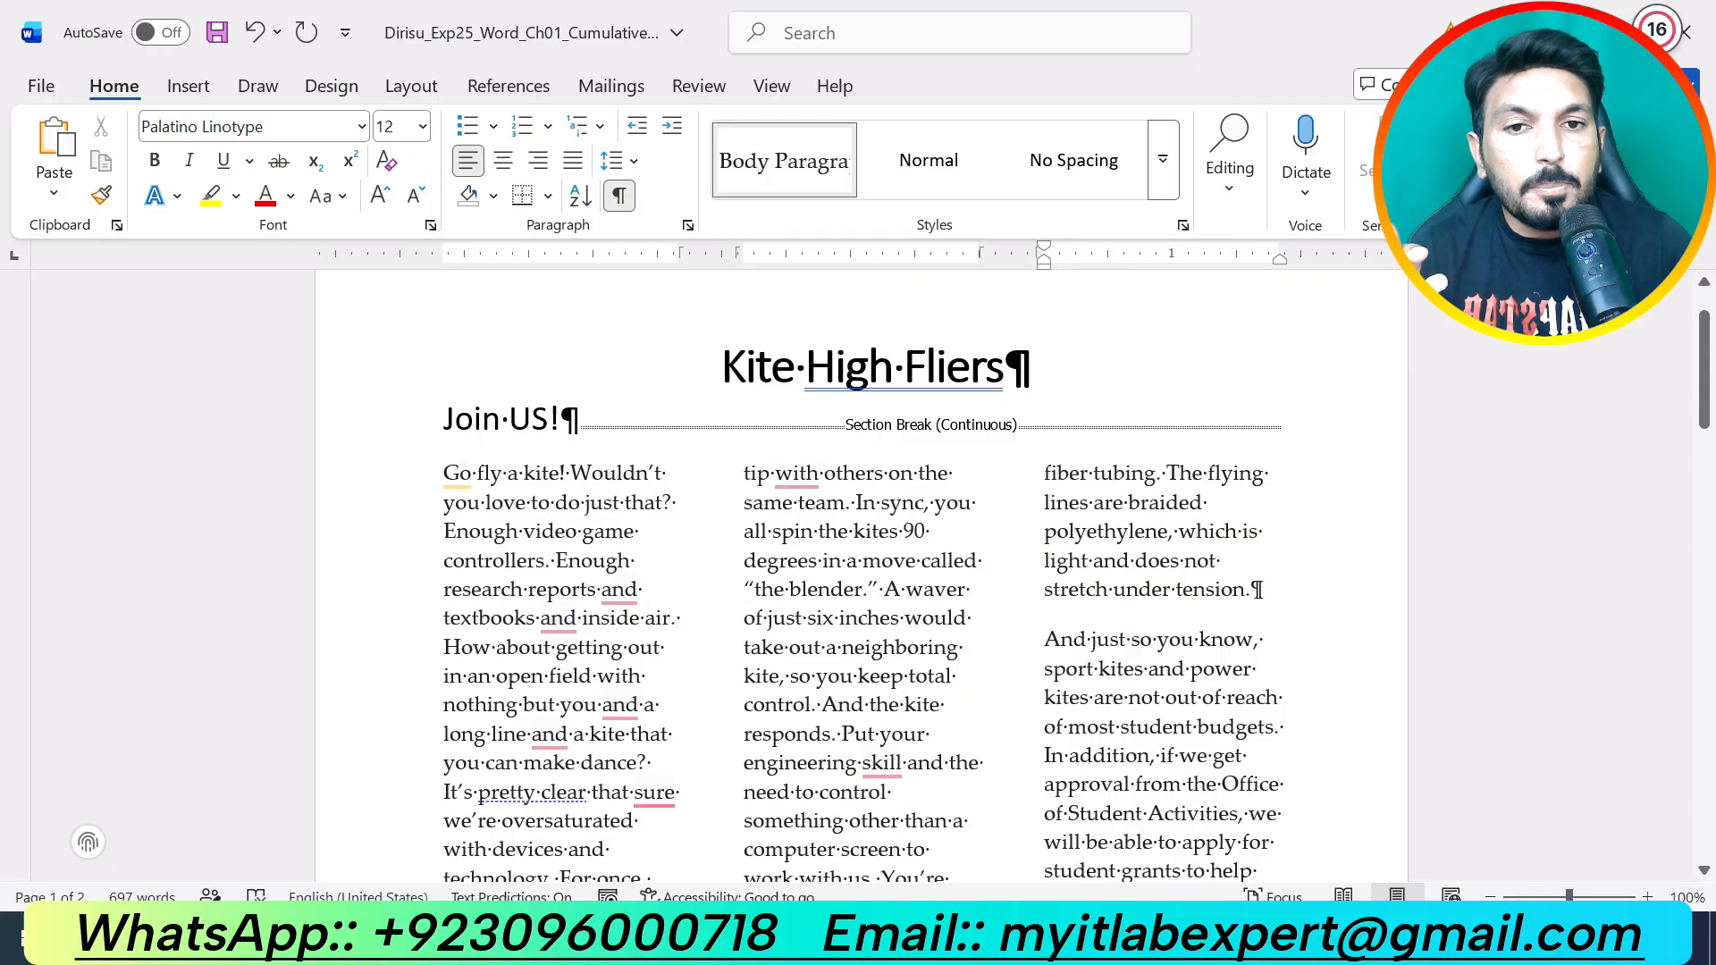
scroll(861, 572, down, 18)
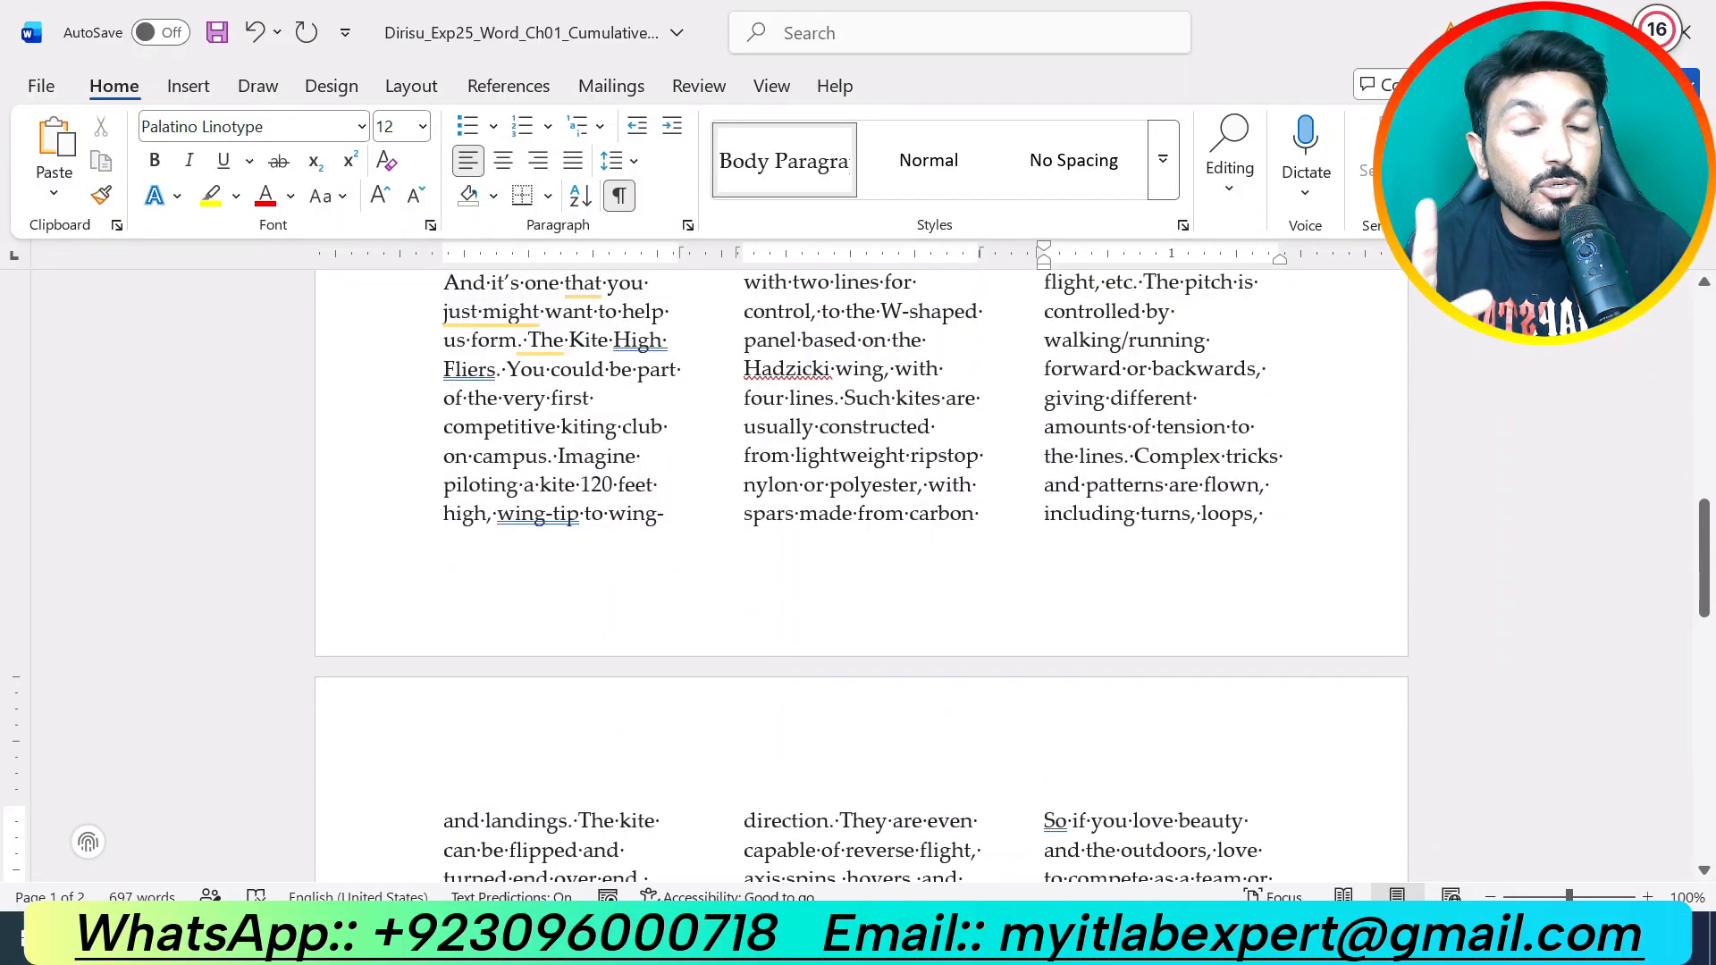
scroll(861, 572, down, 16)
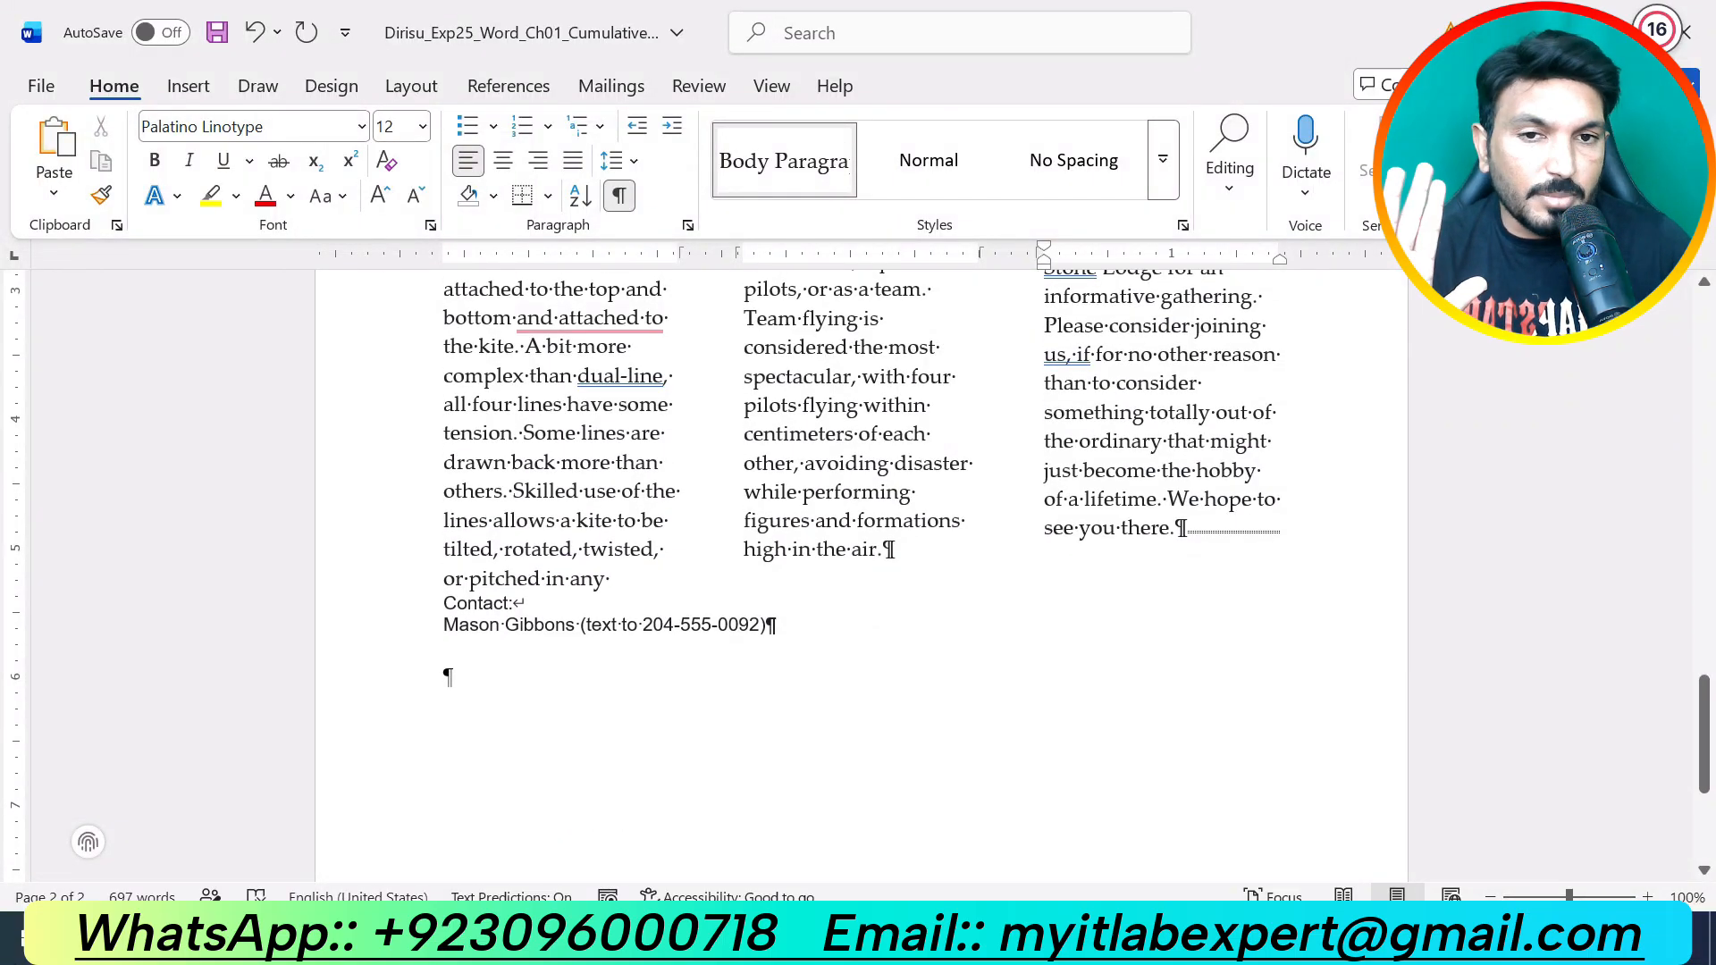
key(alt+Tab)
Step: In the instructions document, undo the yellow highlight on step 5
mouse_move(997, 949)
click(1117, 831)
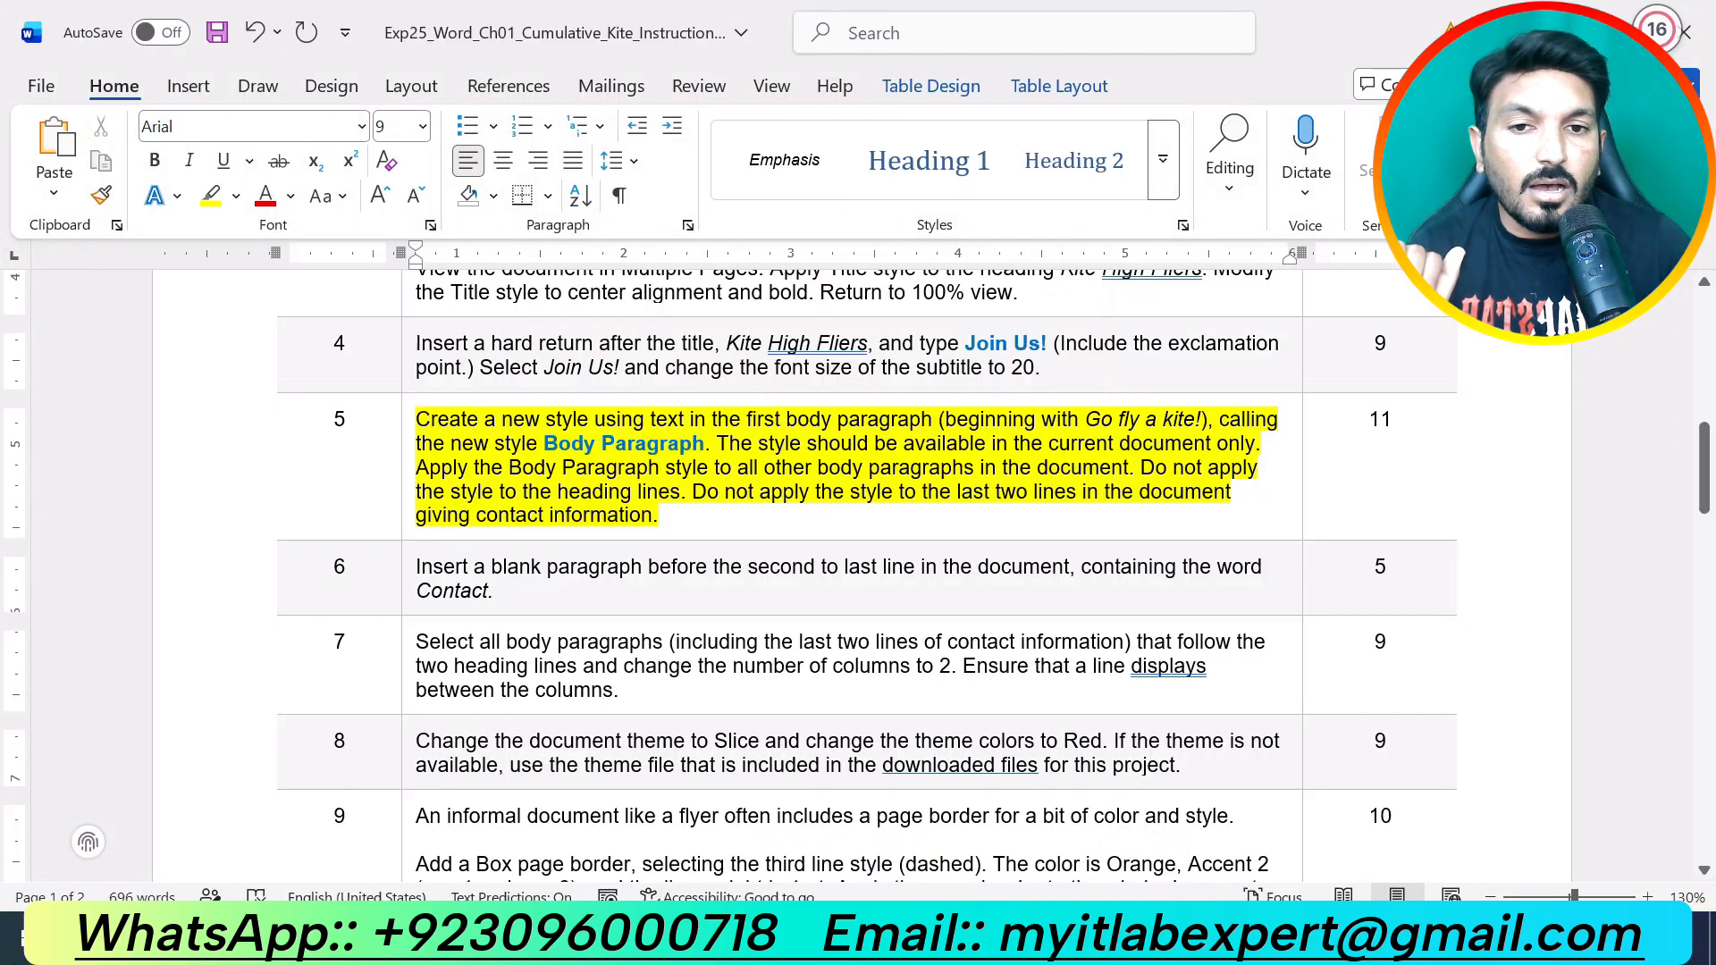
key(ctrl+z)
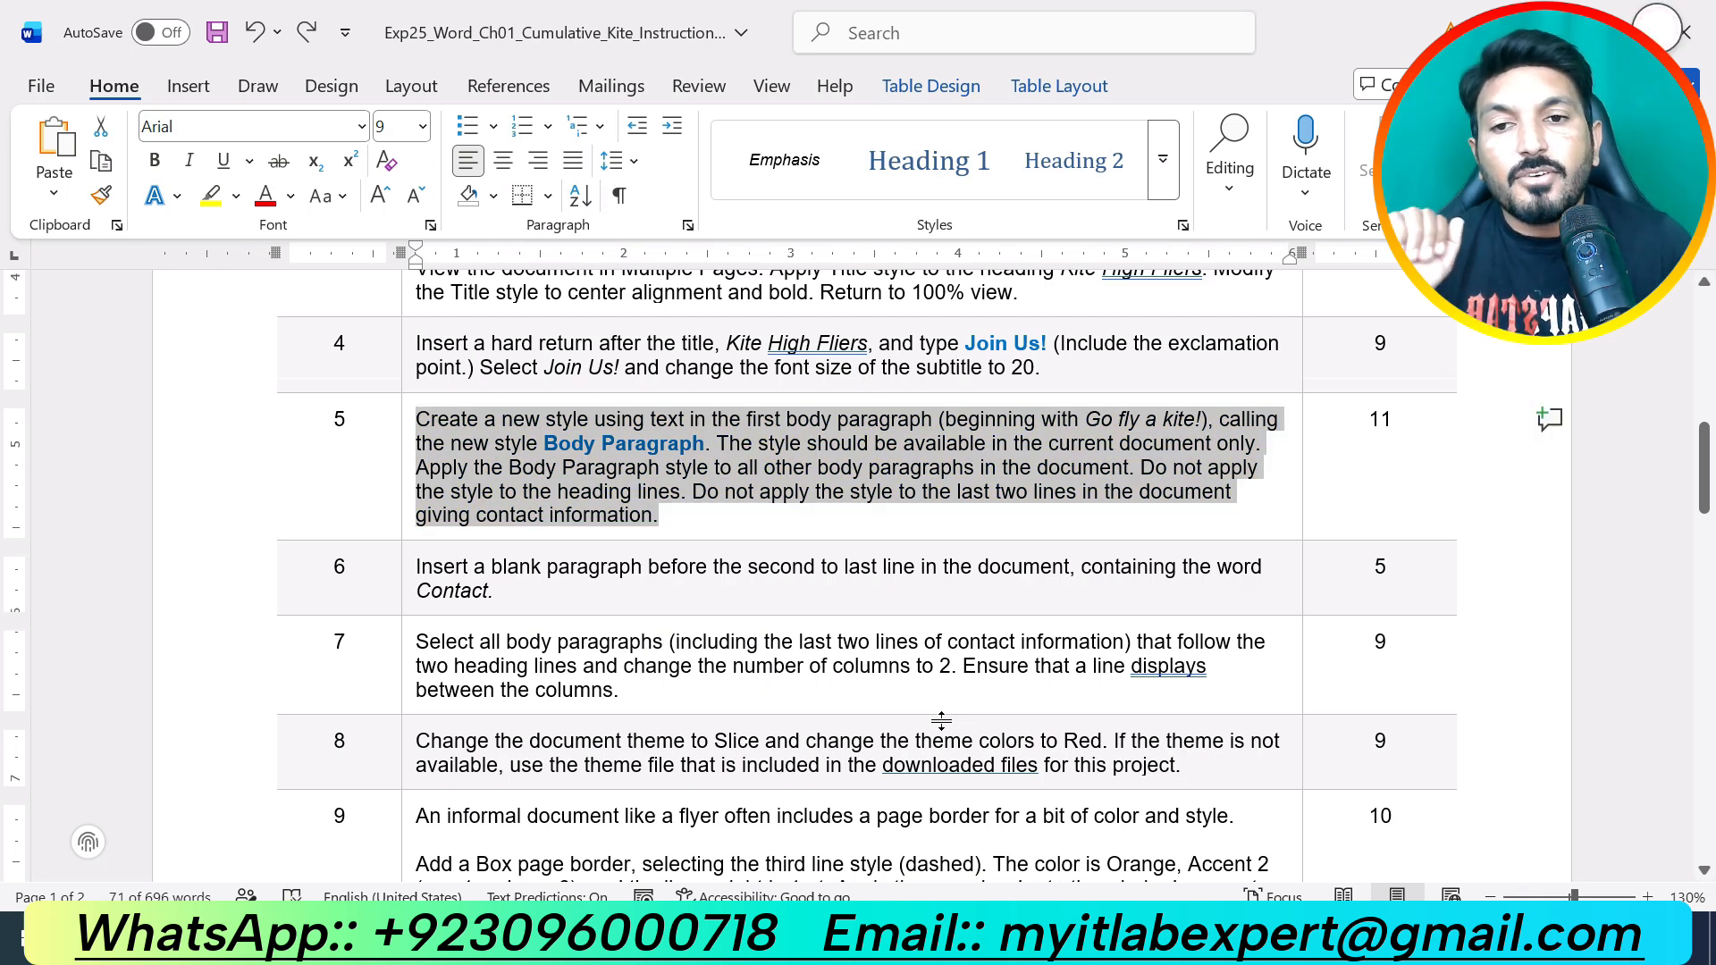
Step: Highlight the step 6 instruction, about inserting a Contact paragraph, in yellow
scroll(941, 720, down, 10)
scroll(934, 724, down, 3)
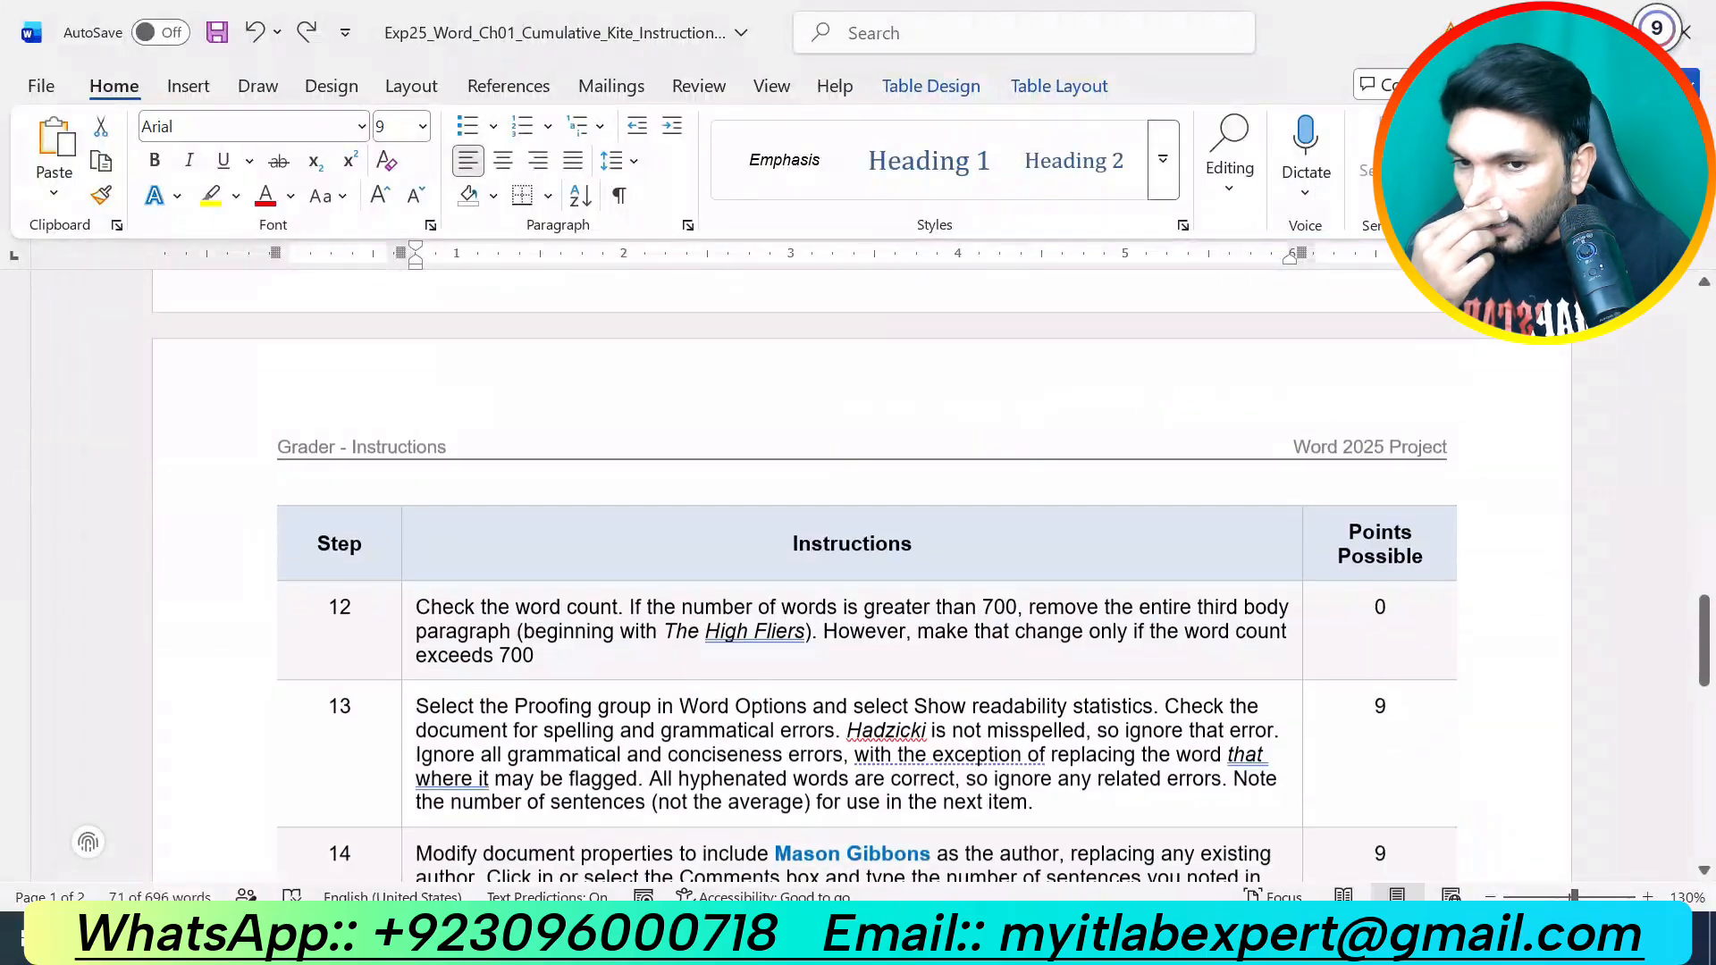
scroll(930, 713, up, 13)
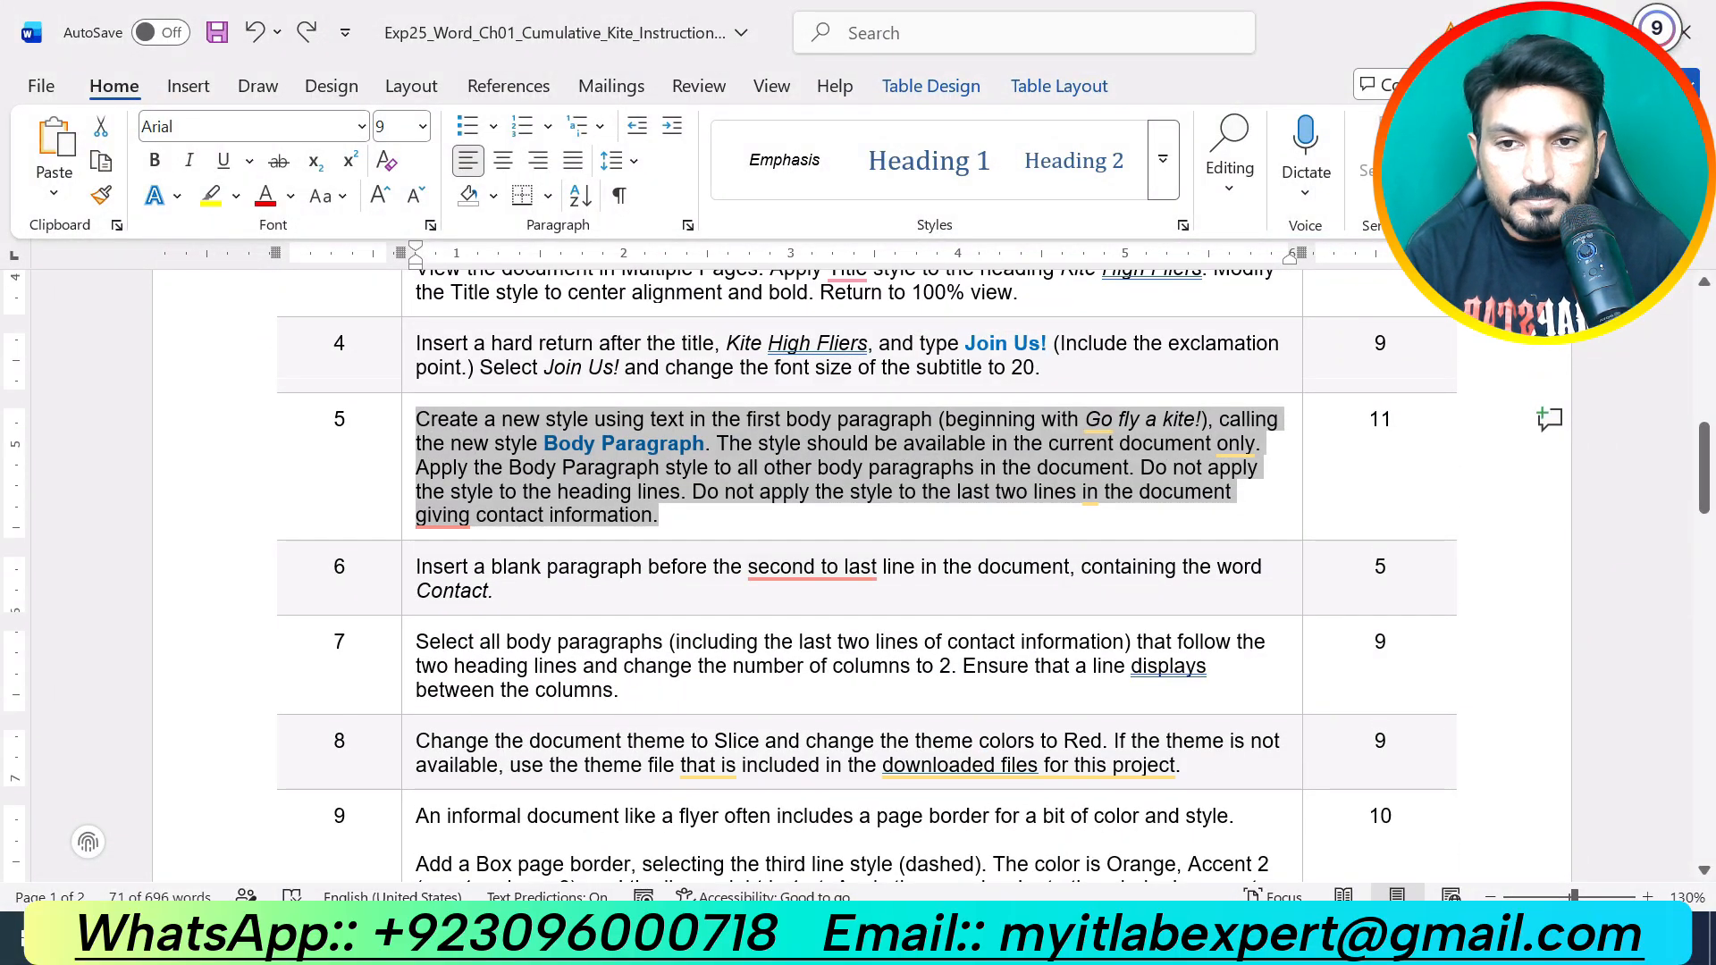
drag(544, 597, 418, 569)
click(525, 522)
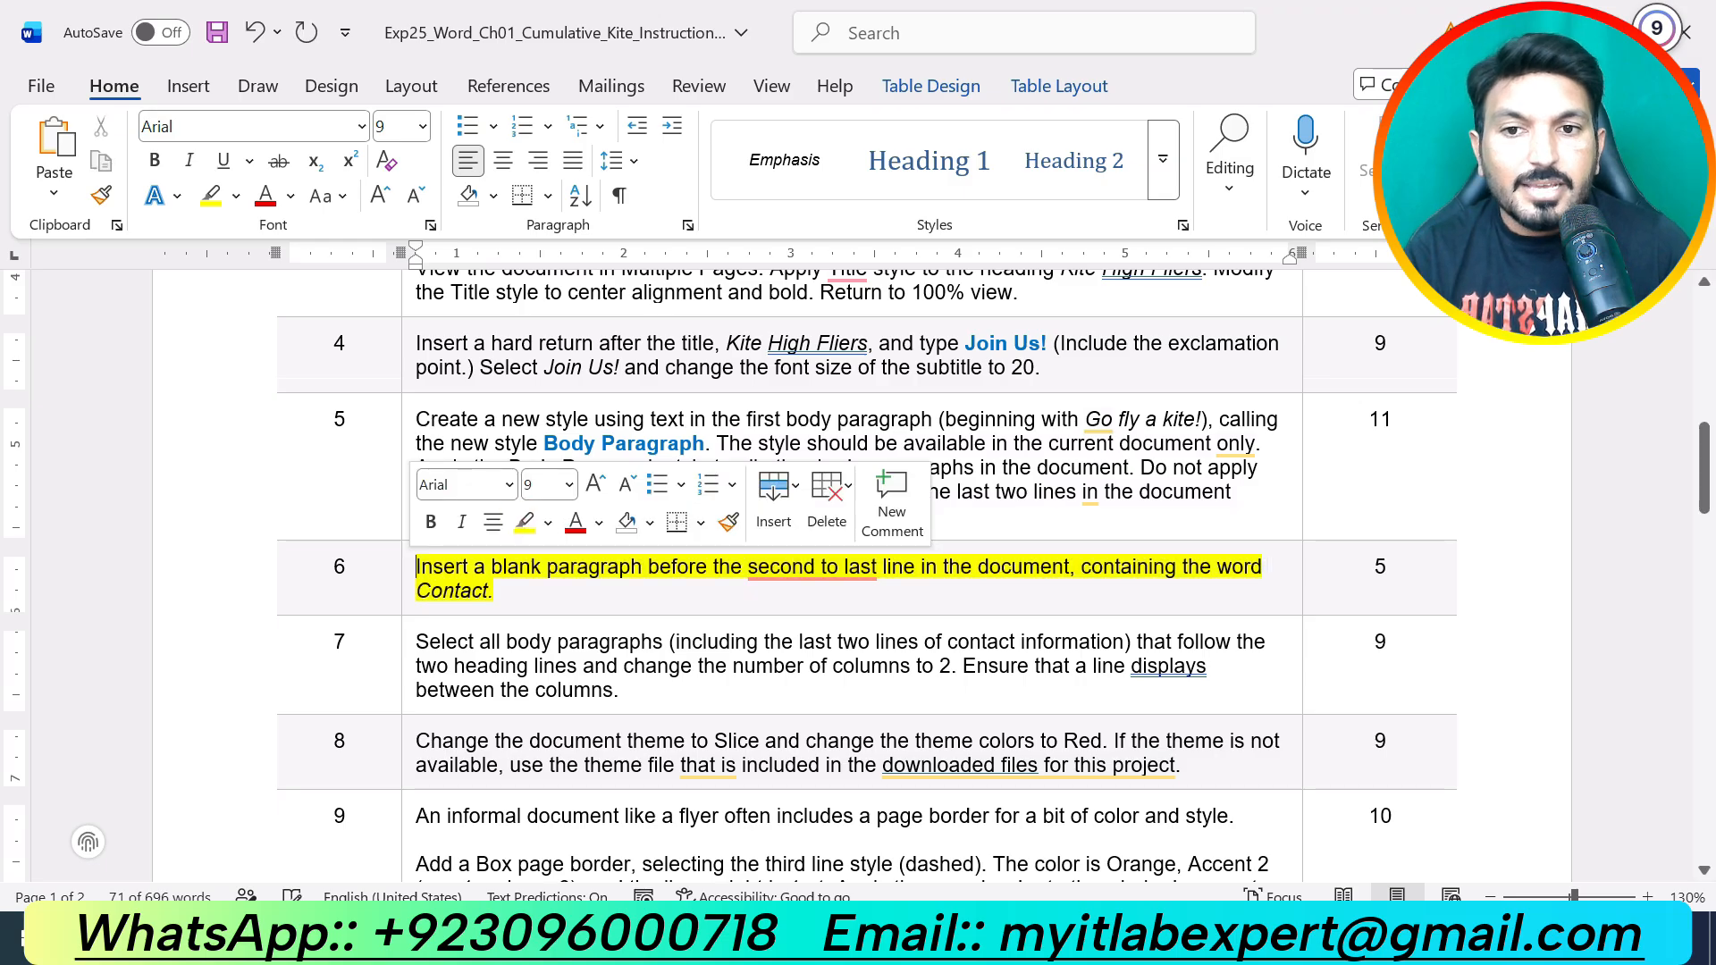
click(625, 594)
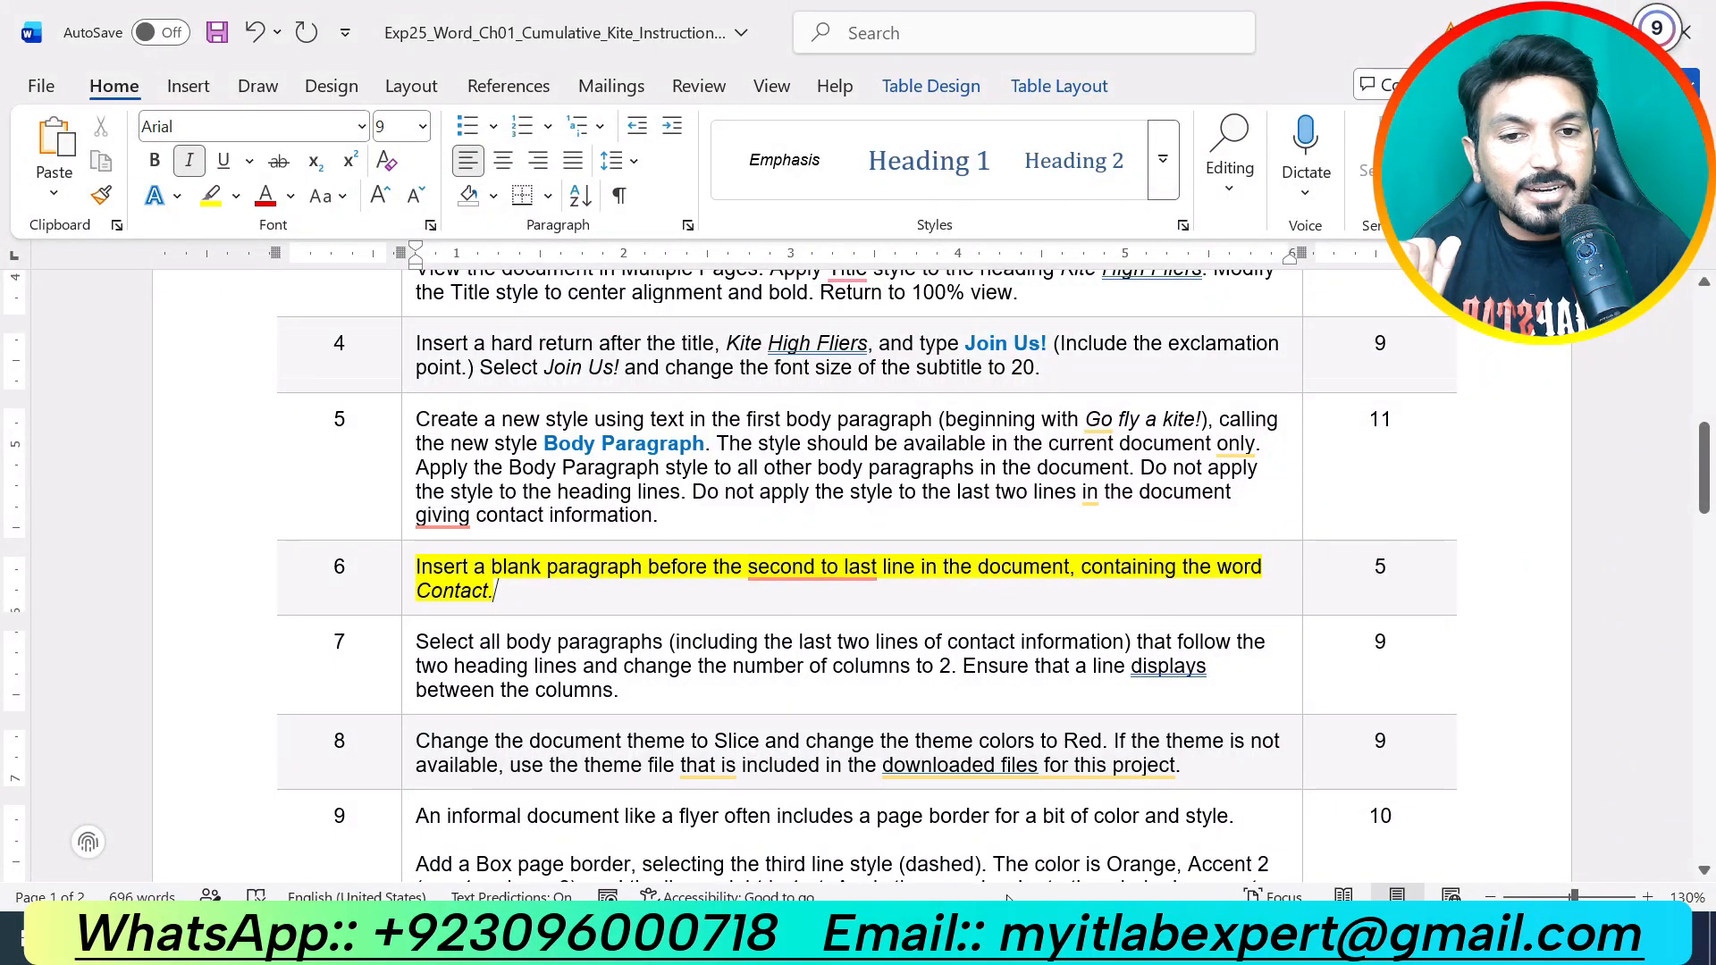
click(954, 939)
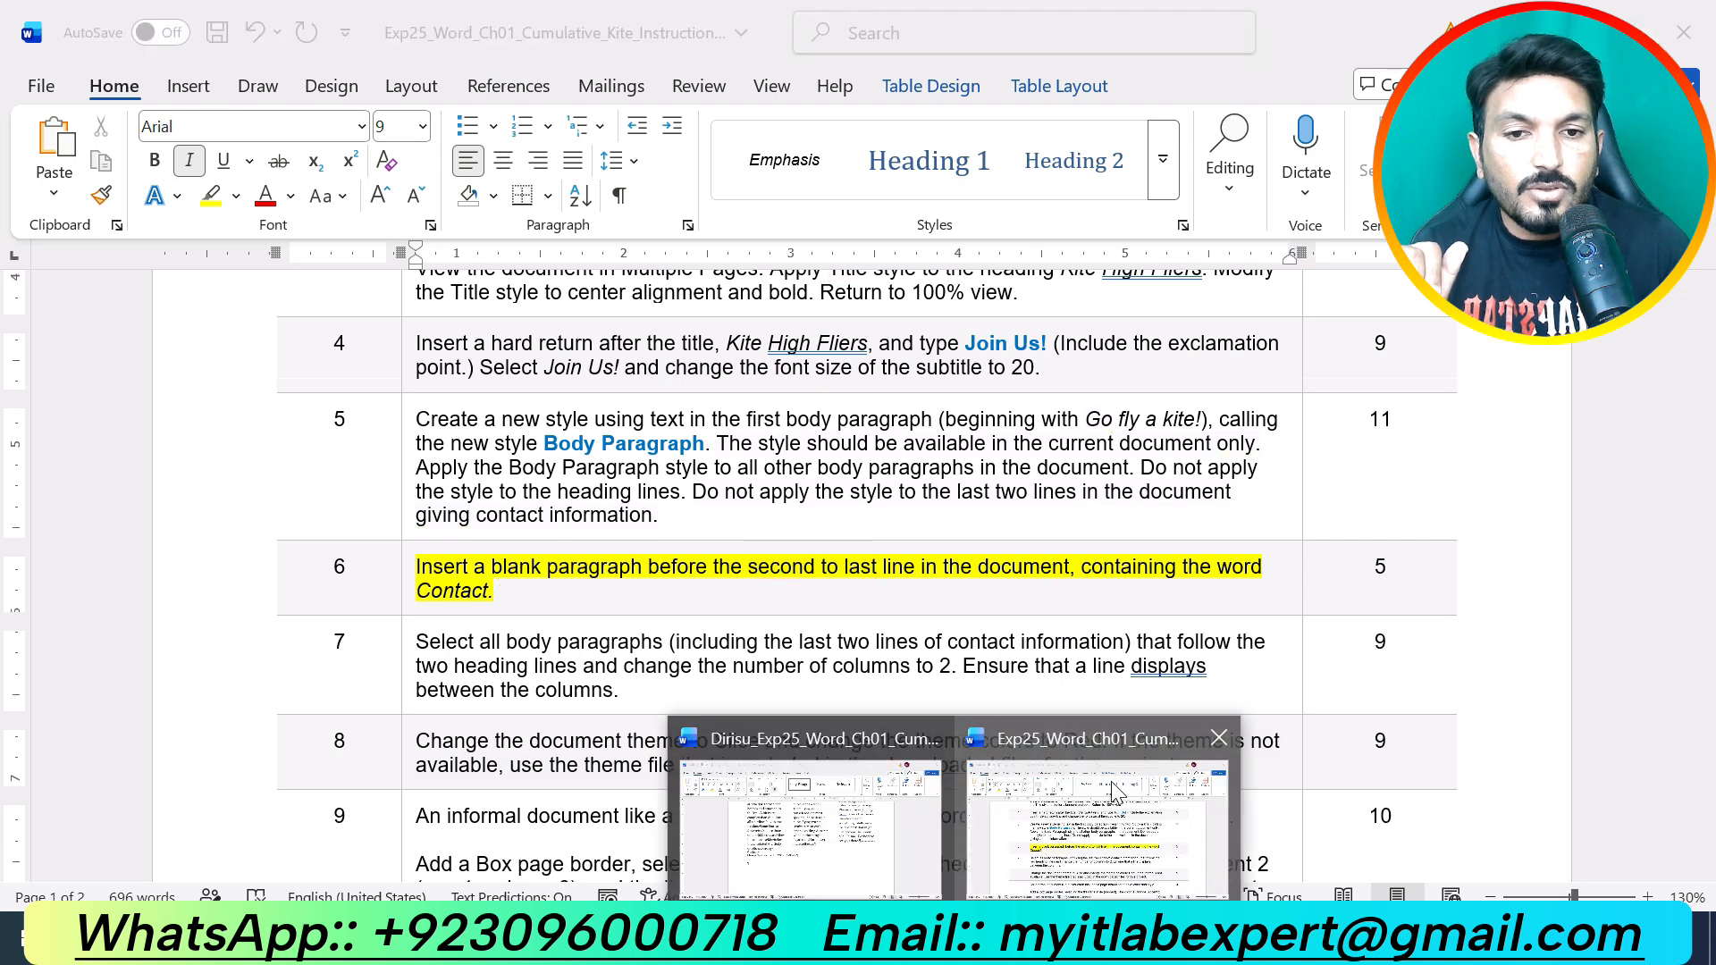
Step: Insert a blank paragraph directly above the flyer's Contact: line, then go back to the instructions
click(865, 808)
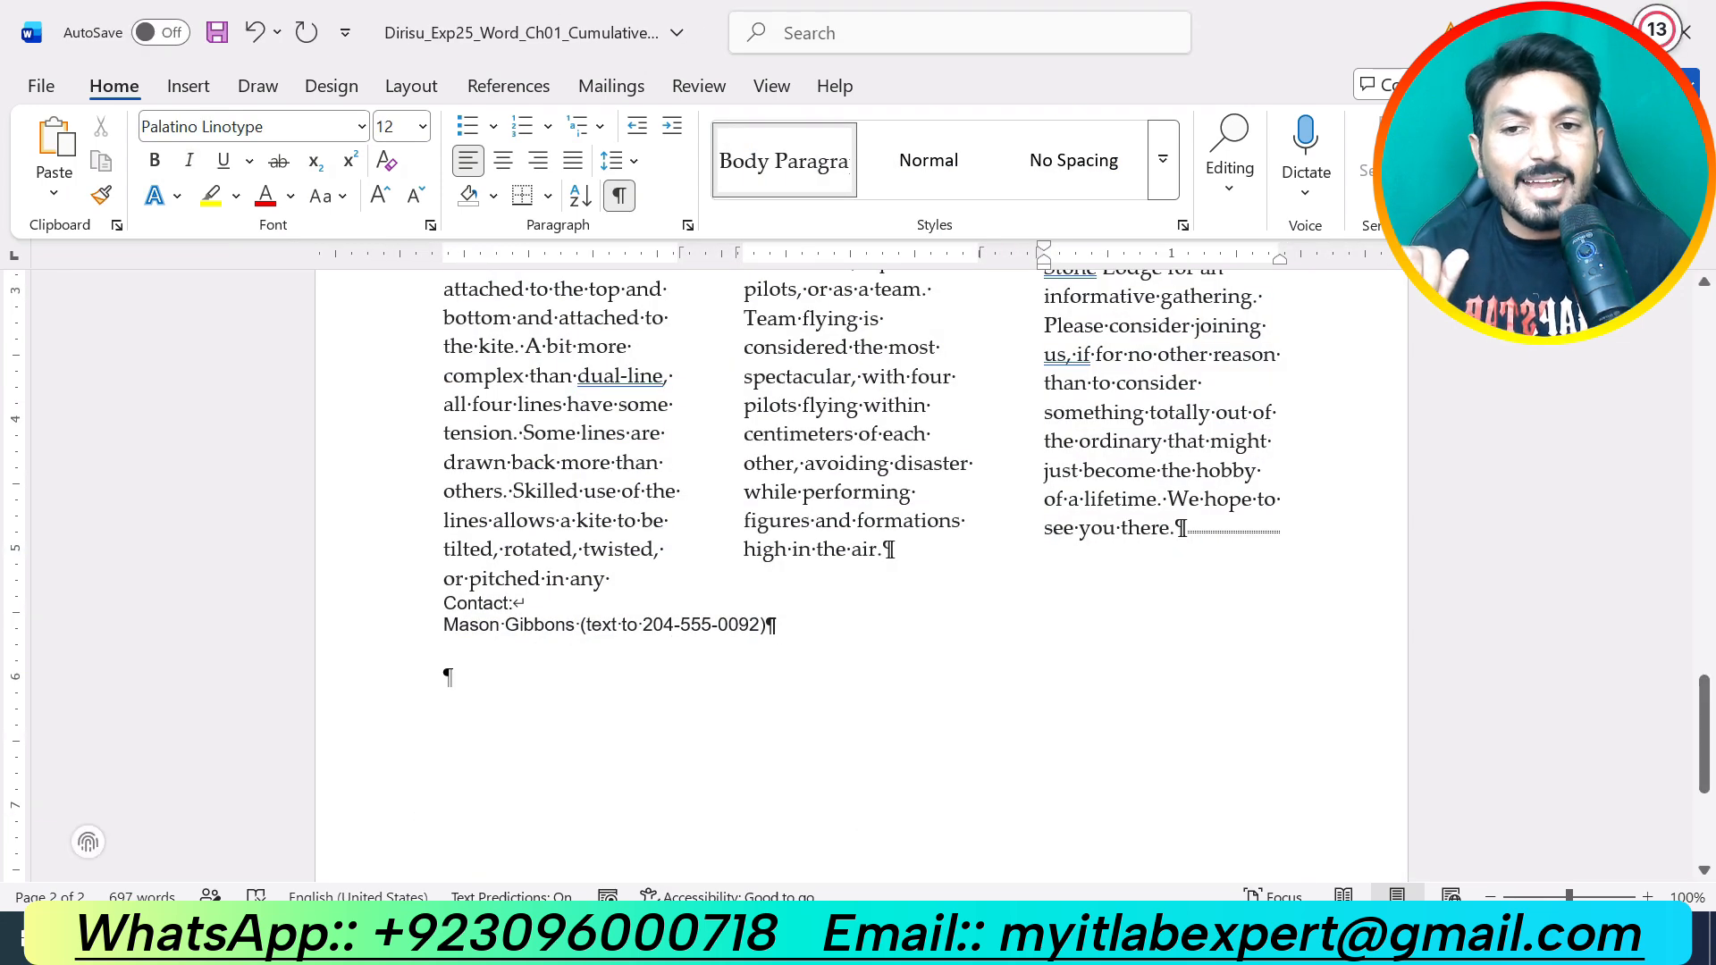
click(445, 600)
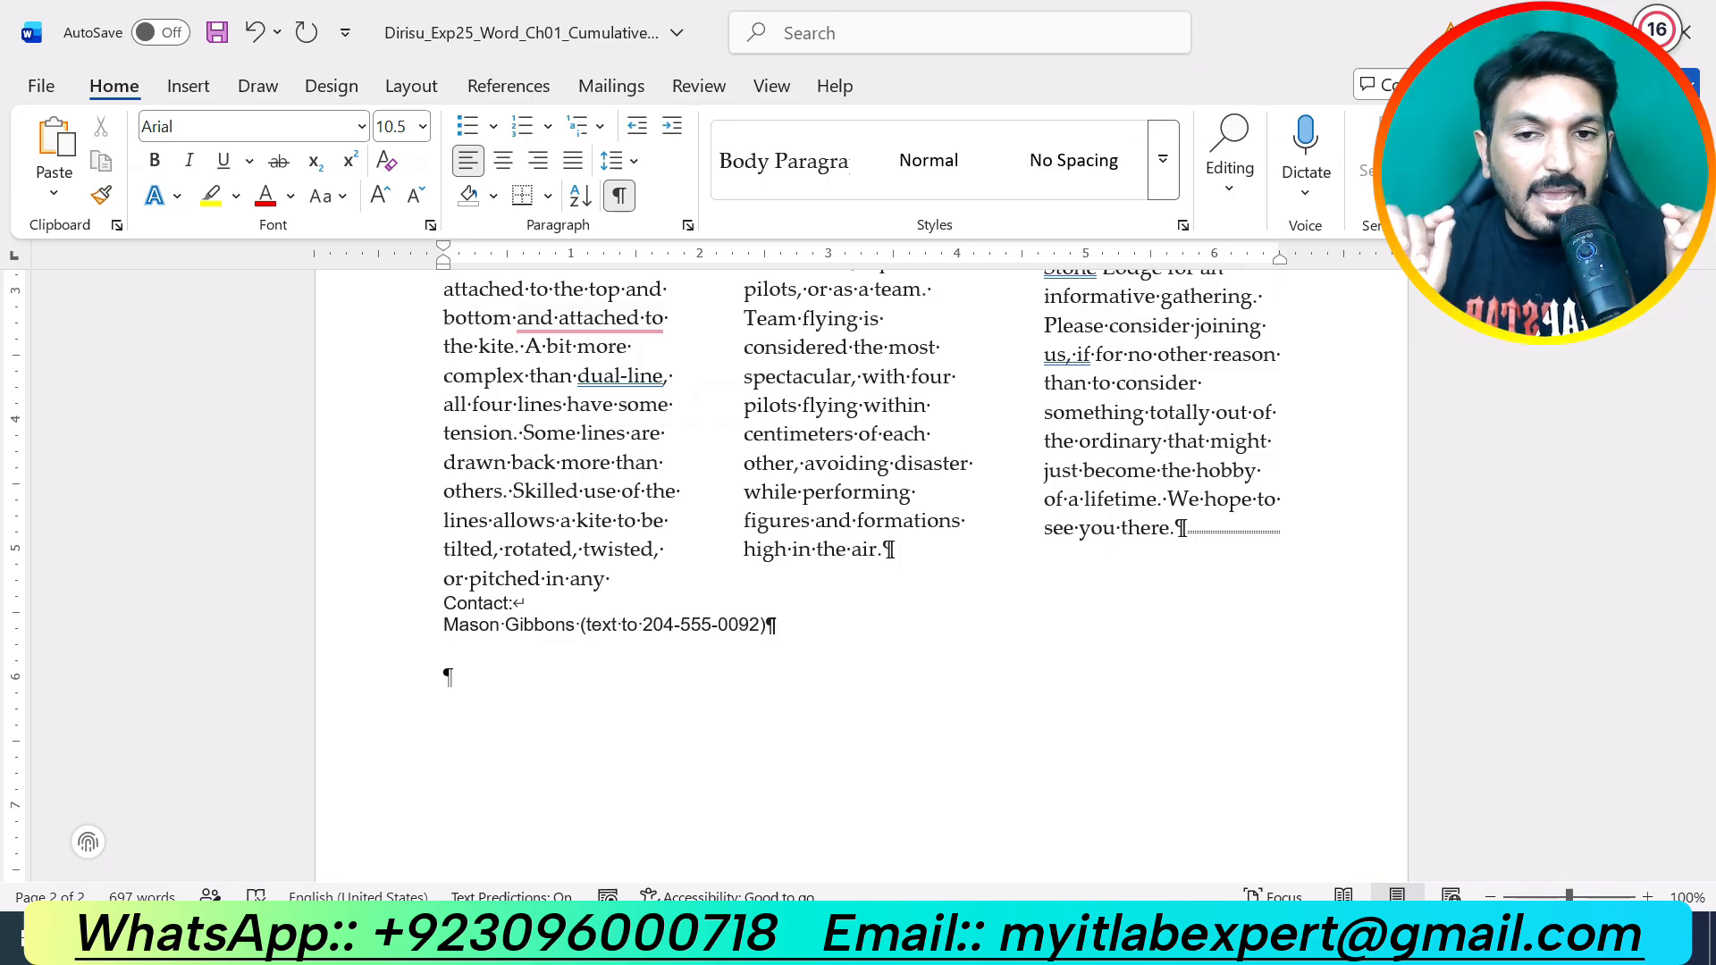
key(Return)
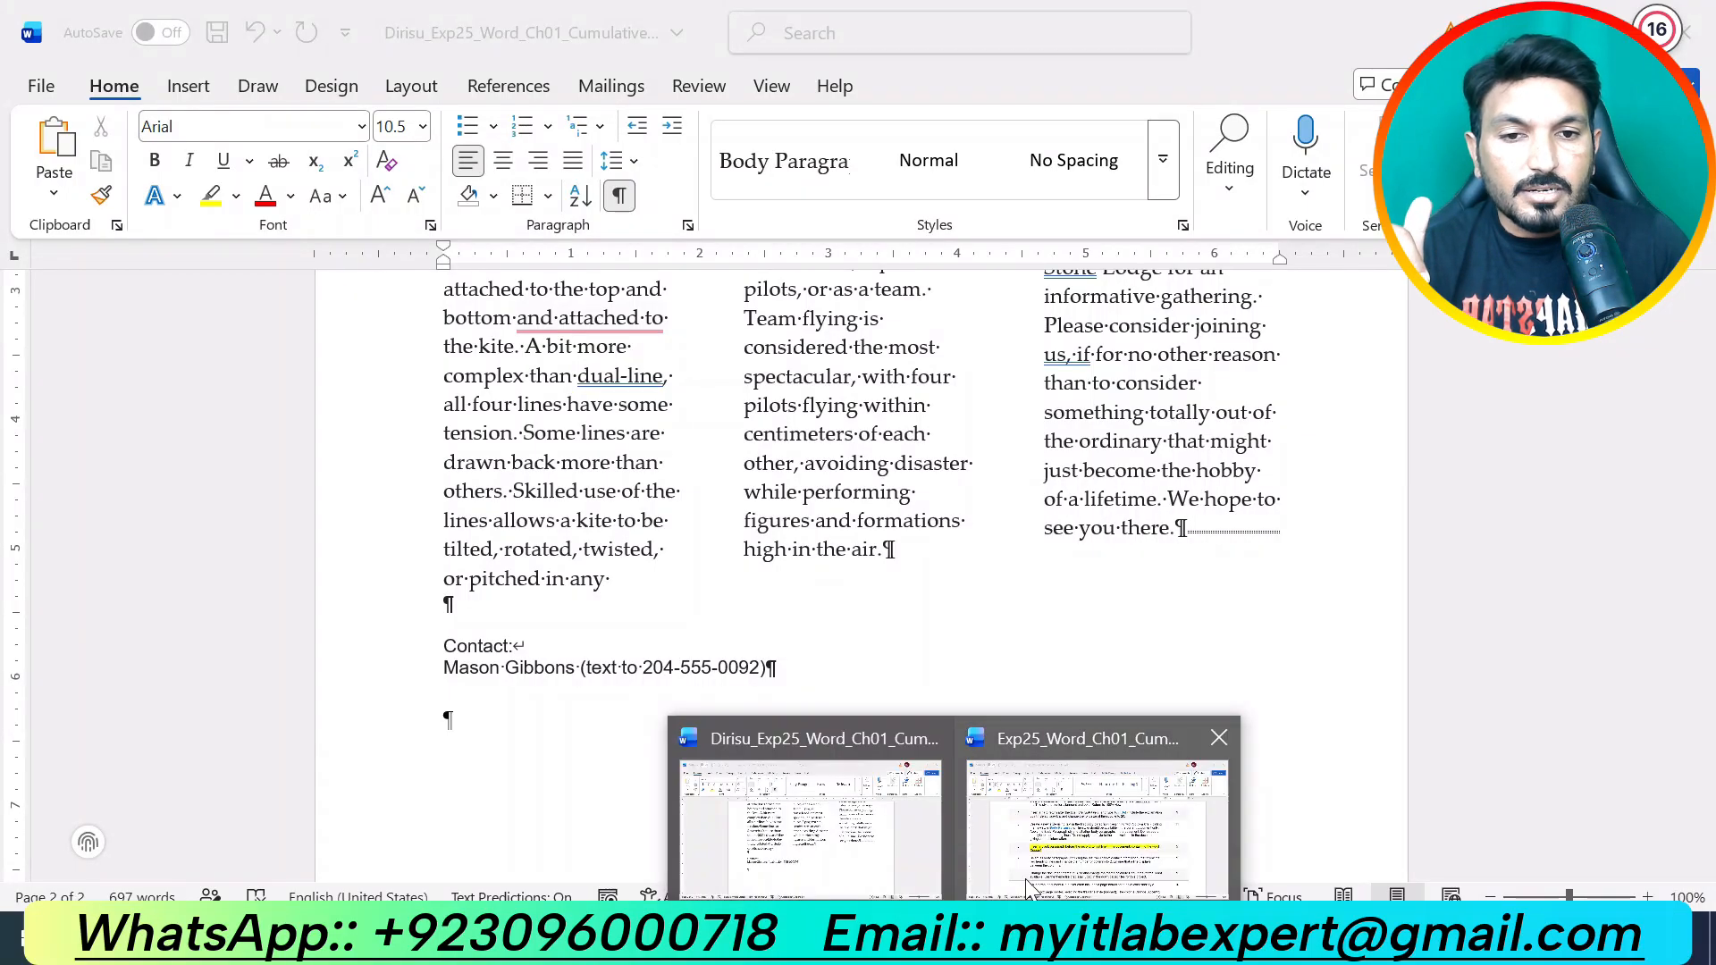
click(1068, 824)
Step: Undo step 6's highlight and mark step 7 (two columns with a line between) in yellow
key(ctrl+z)
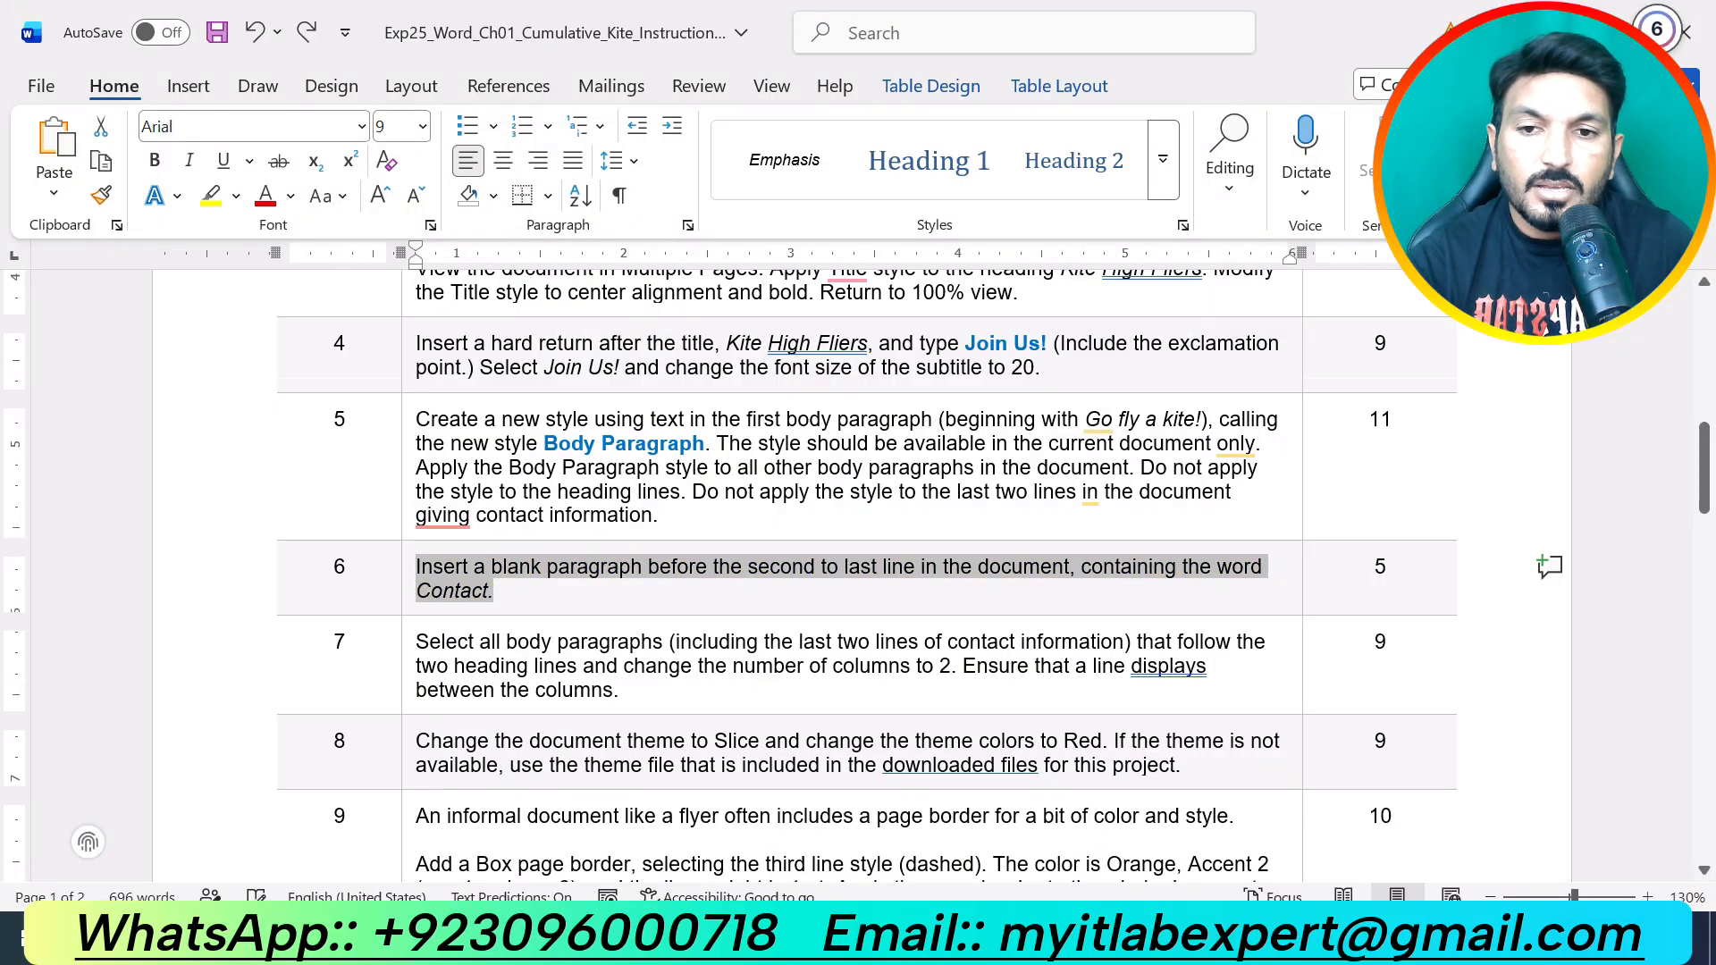
scroll(632, 608, down, 1)
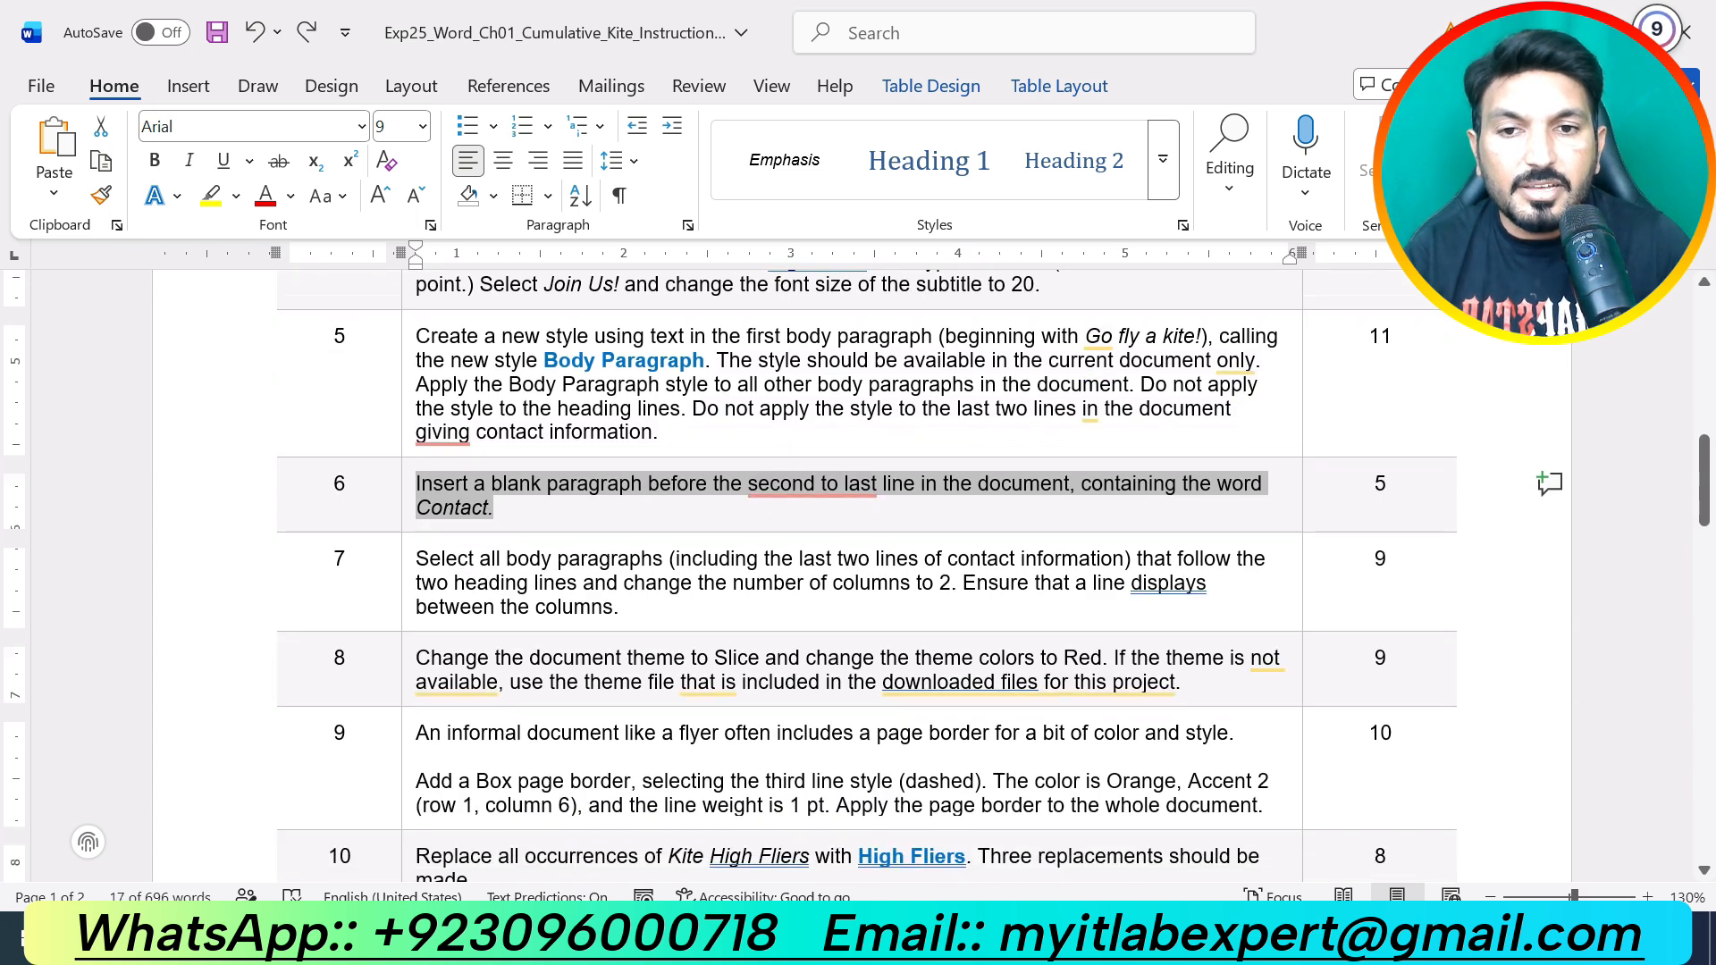
drag(632, 607, 417, 560)
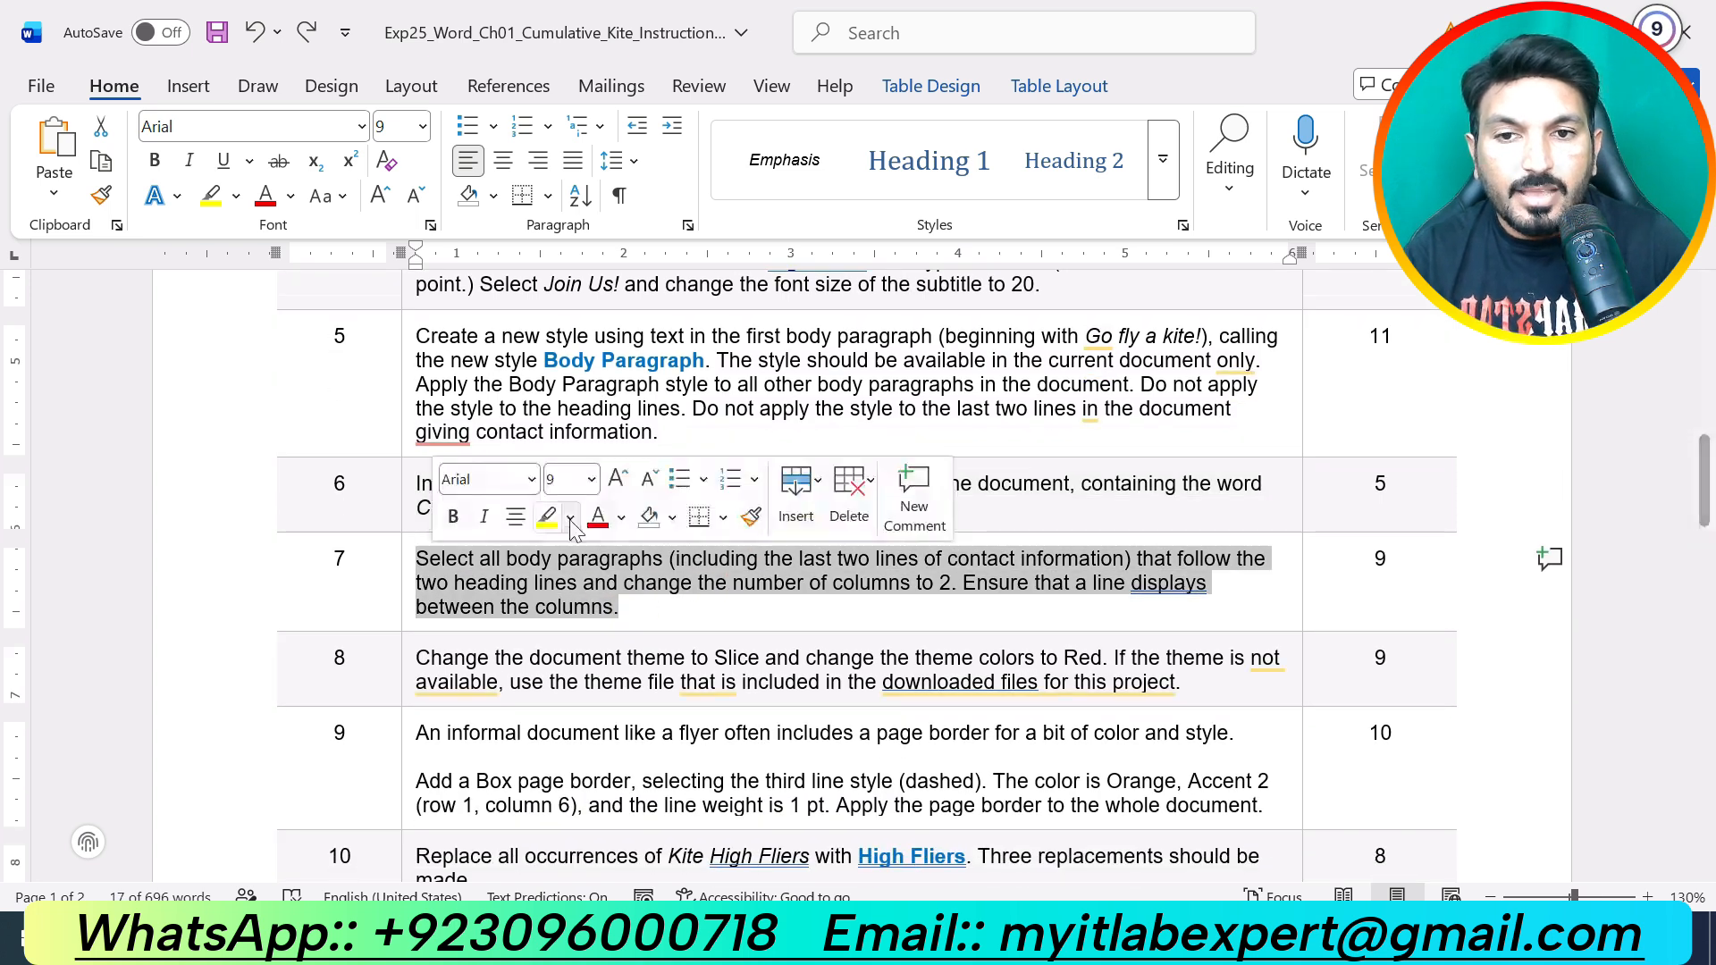
click(547, 524)
click(630, 611)
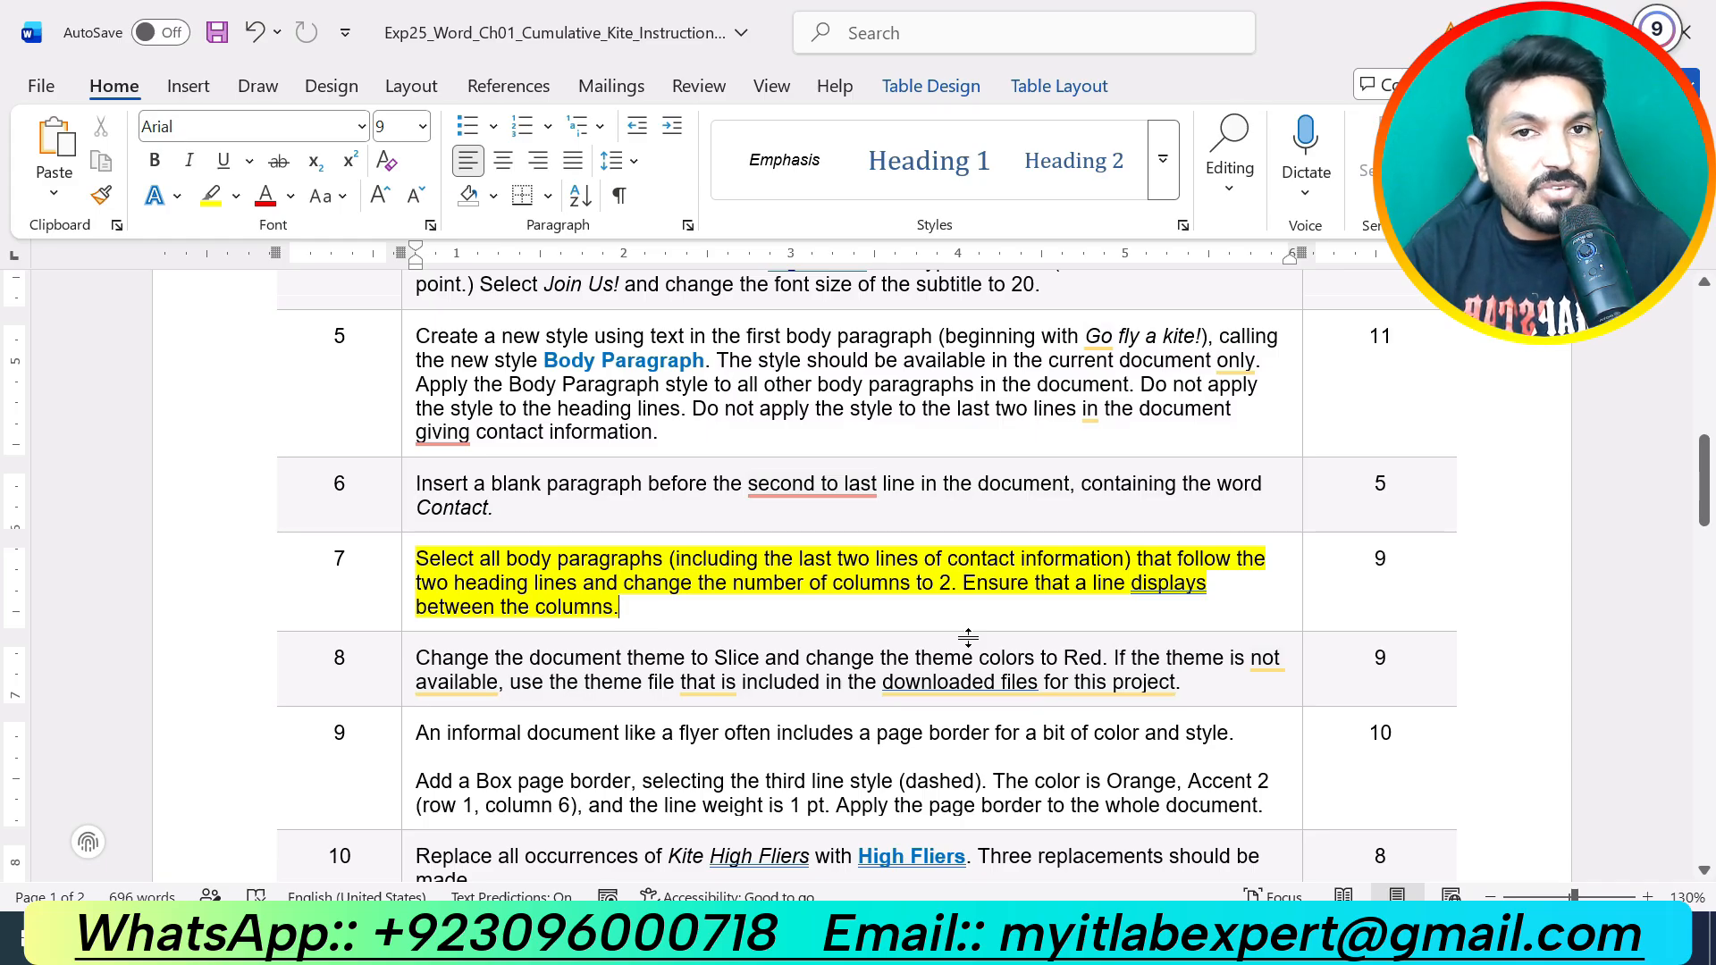
mouse_move(930, 942)
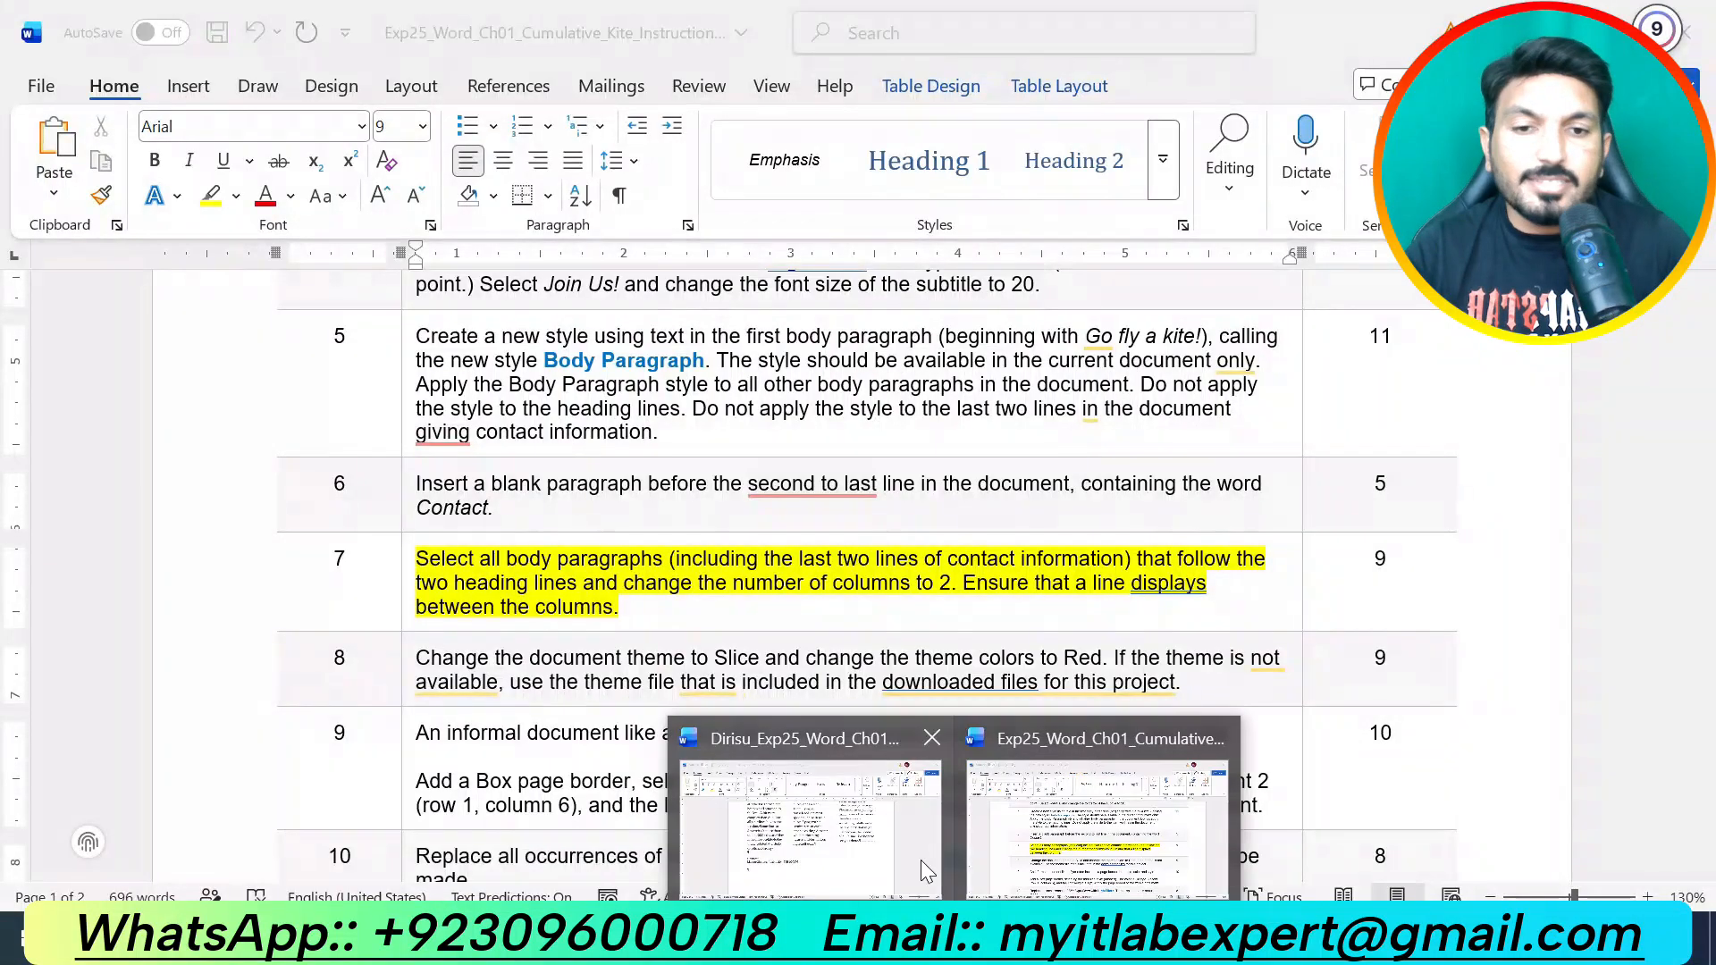
click(897, 831)
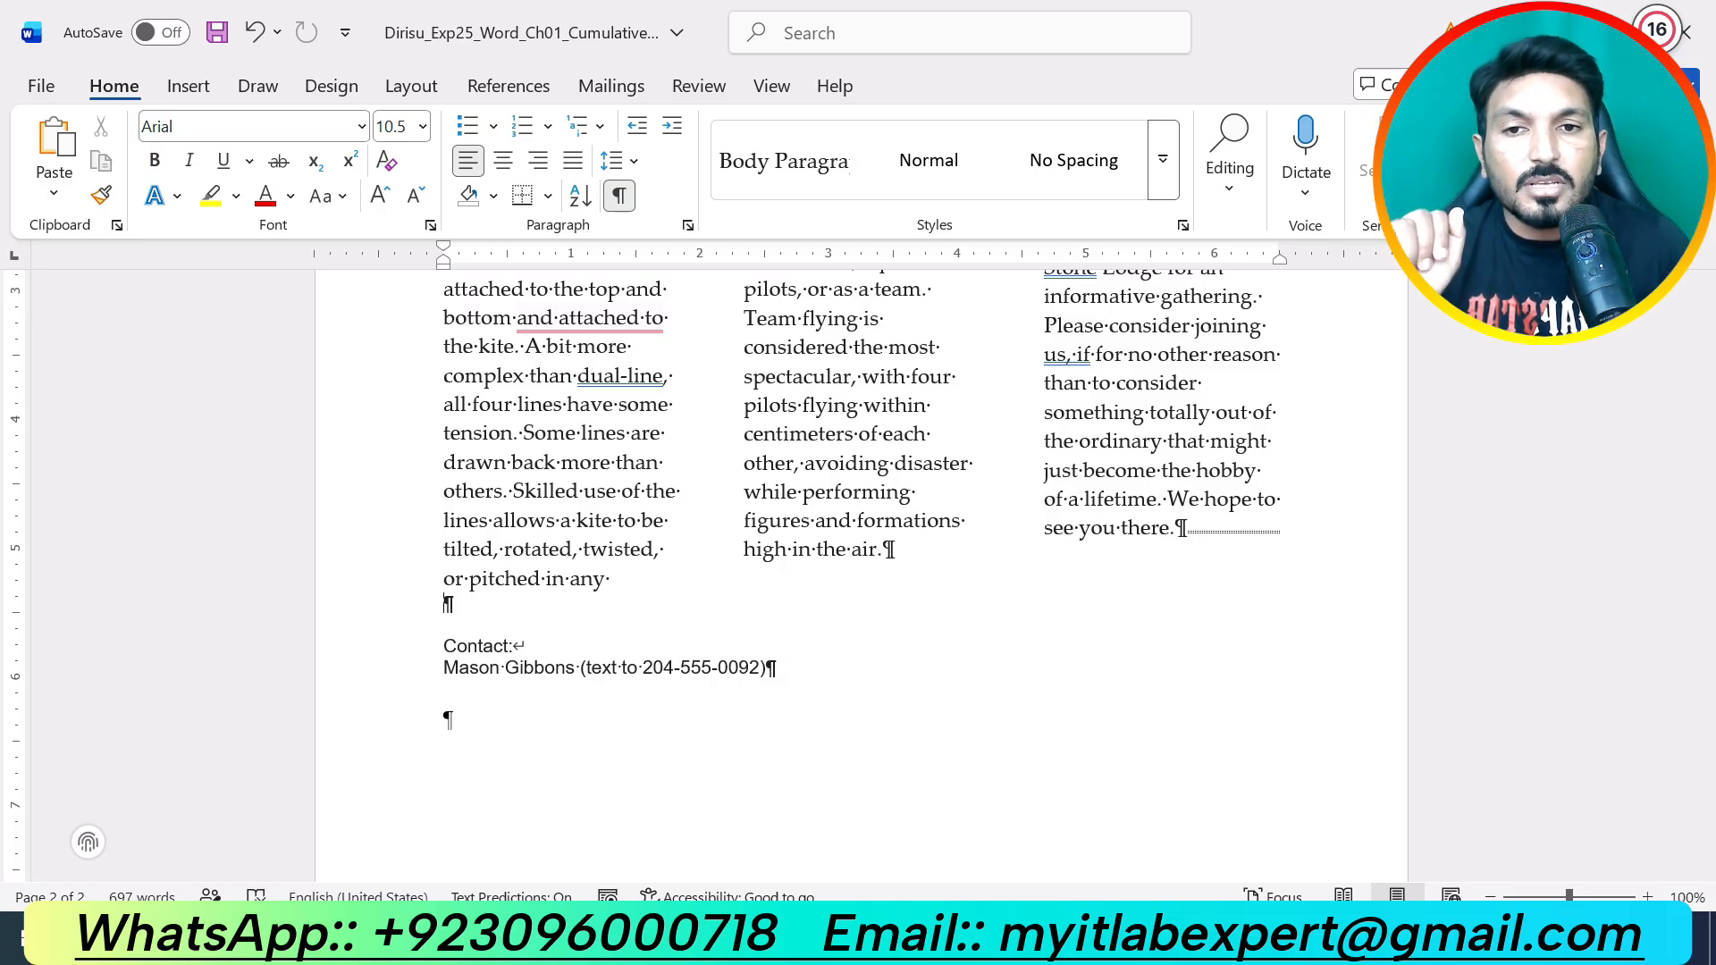
Step: Select the flyer body from 'Go fly a kite!' through the contact lines
scroll(861, 572, up, 10)
scroll(862, 572, up, 15)
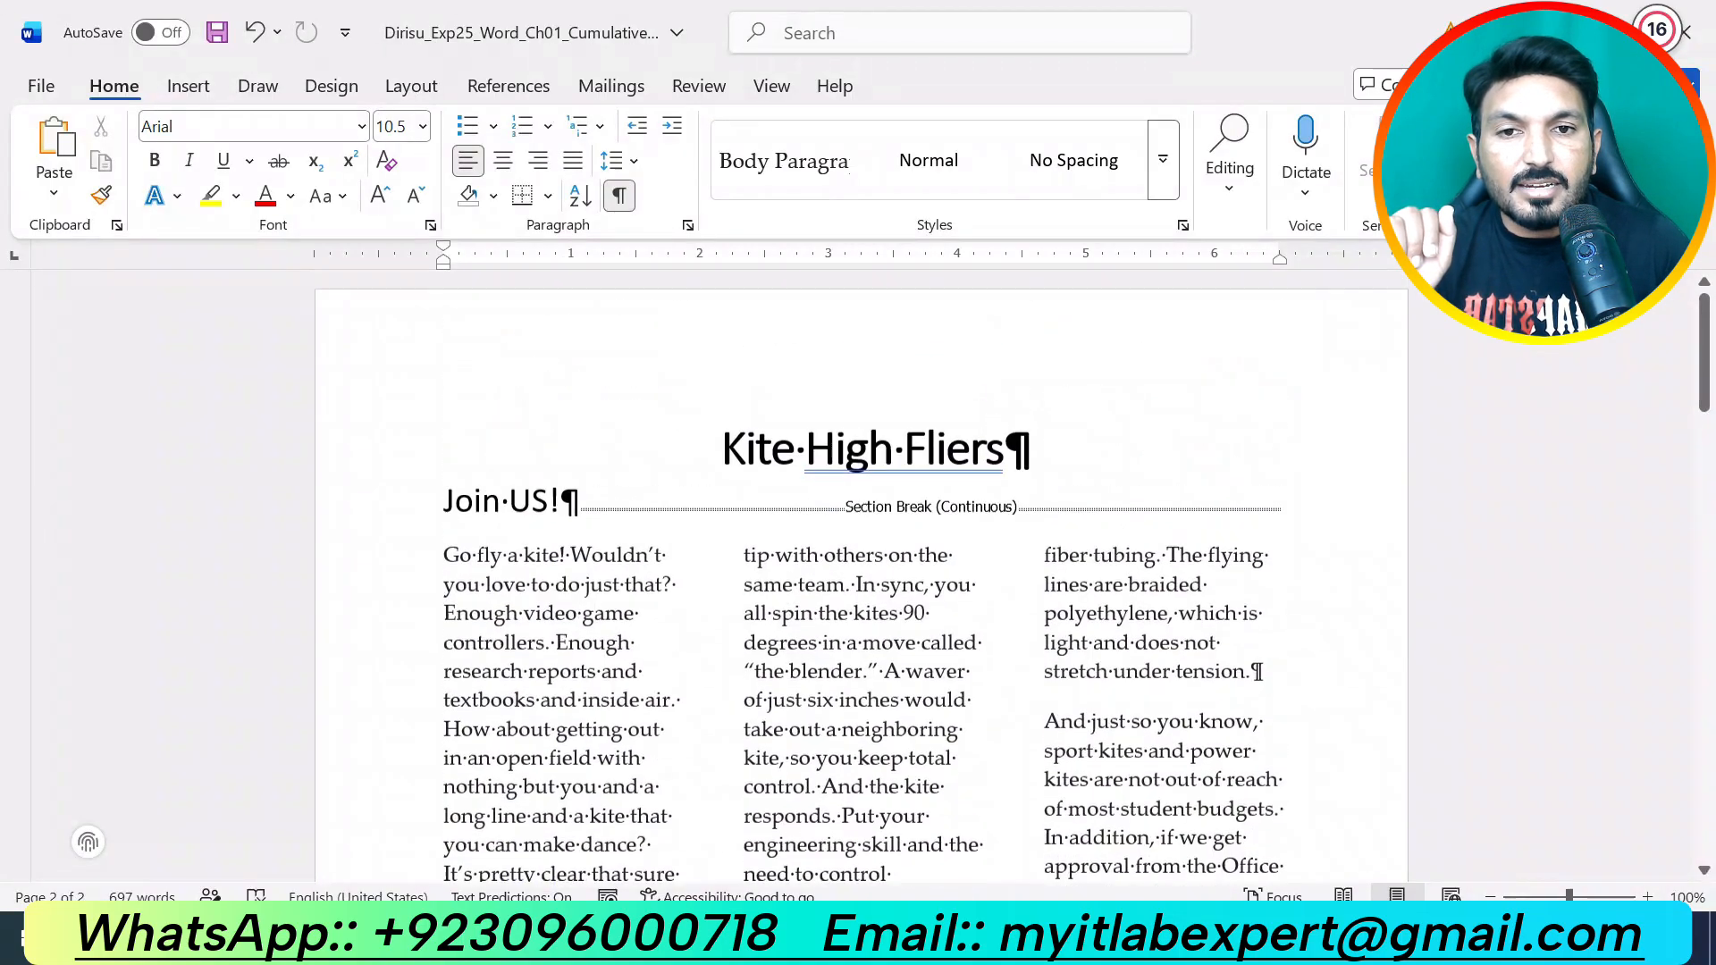
drag(446, 560, 1110, 708)
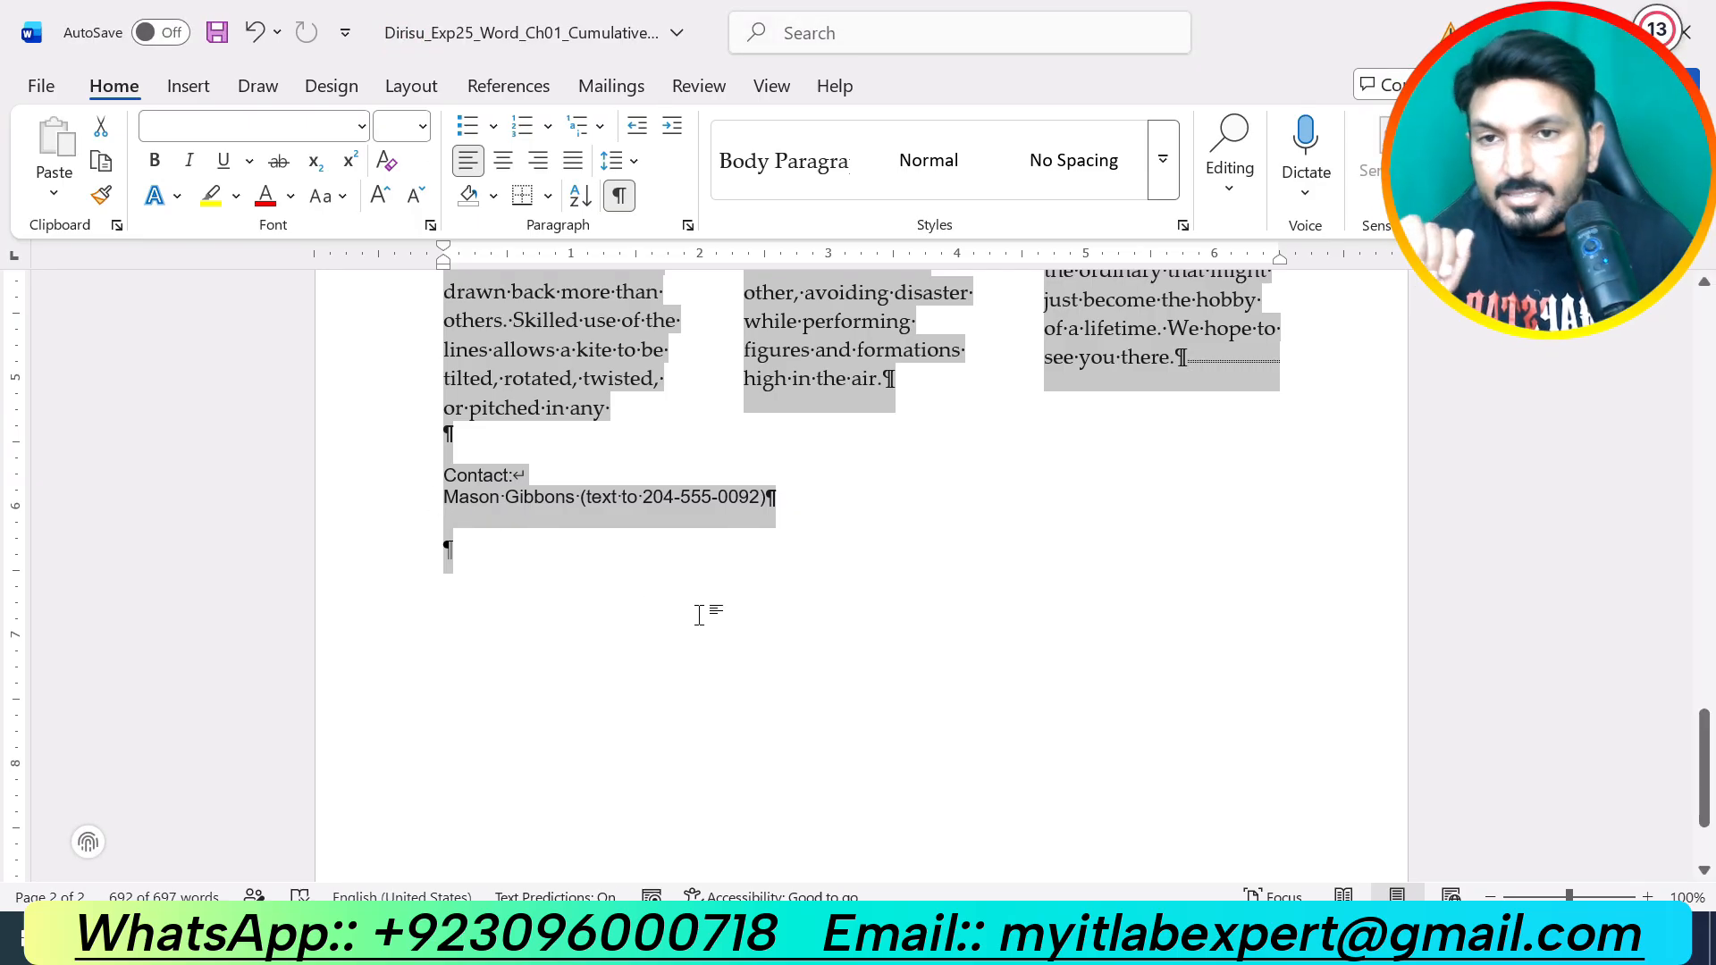
Step: Format the selection as two columns with a line between them via More Columns
click(422, 93)
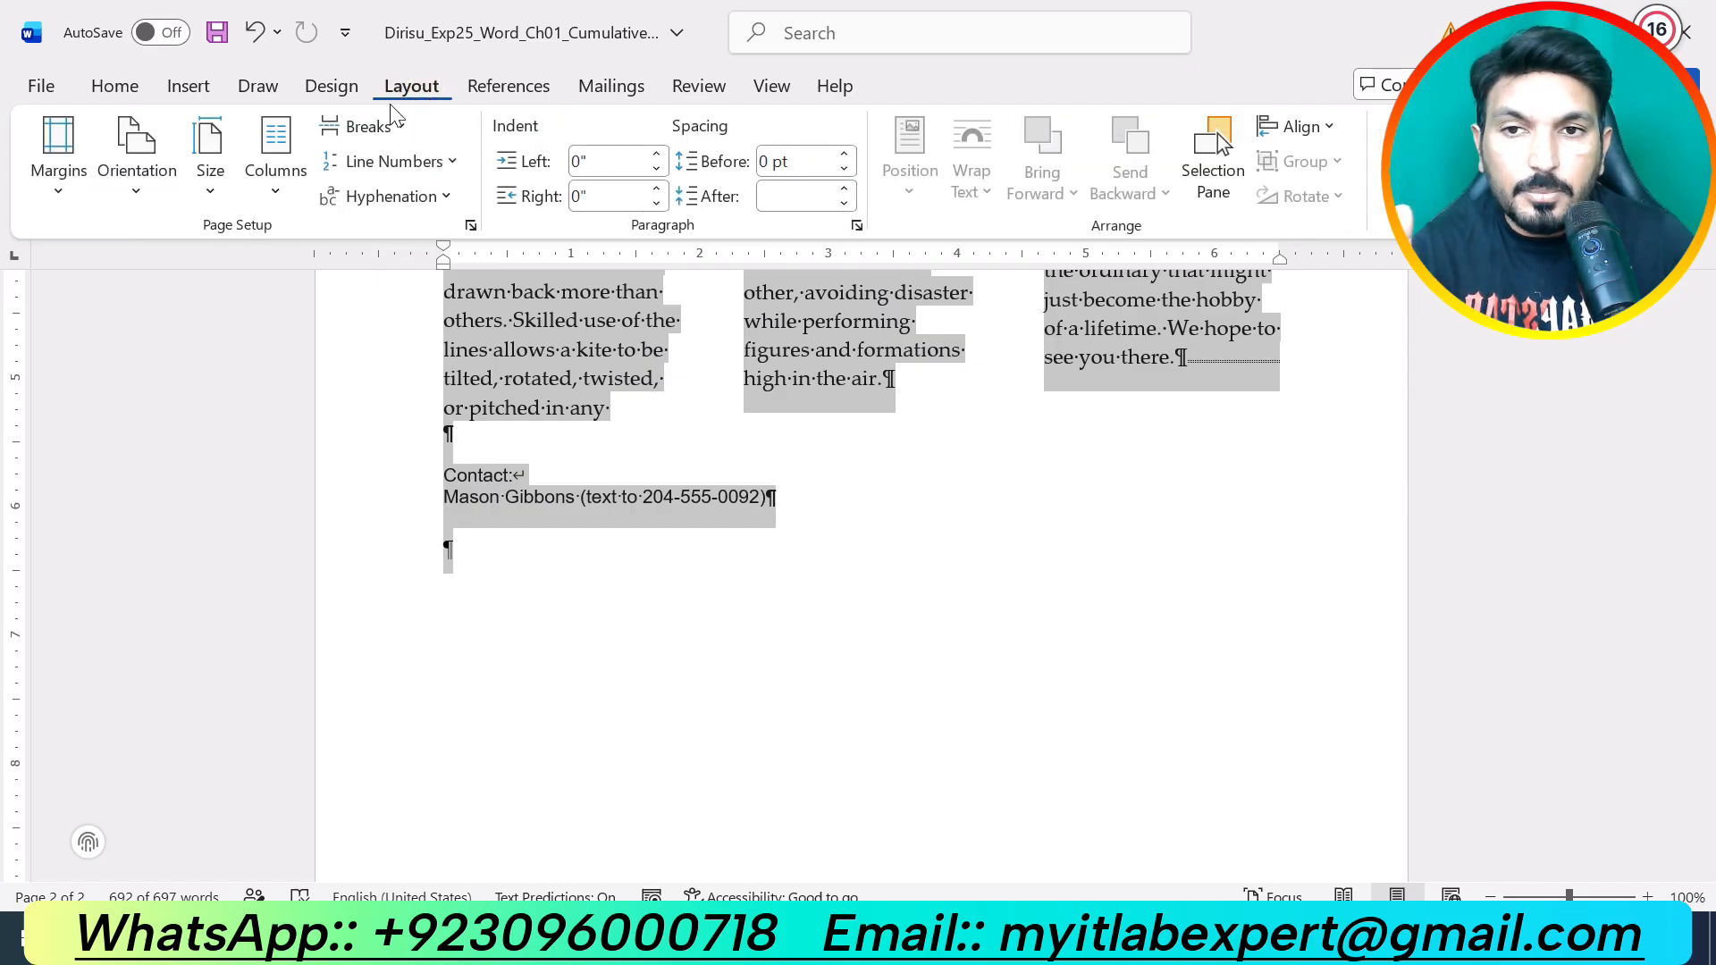
click(278, 204)
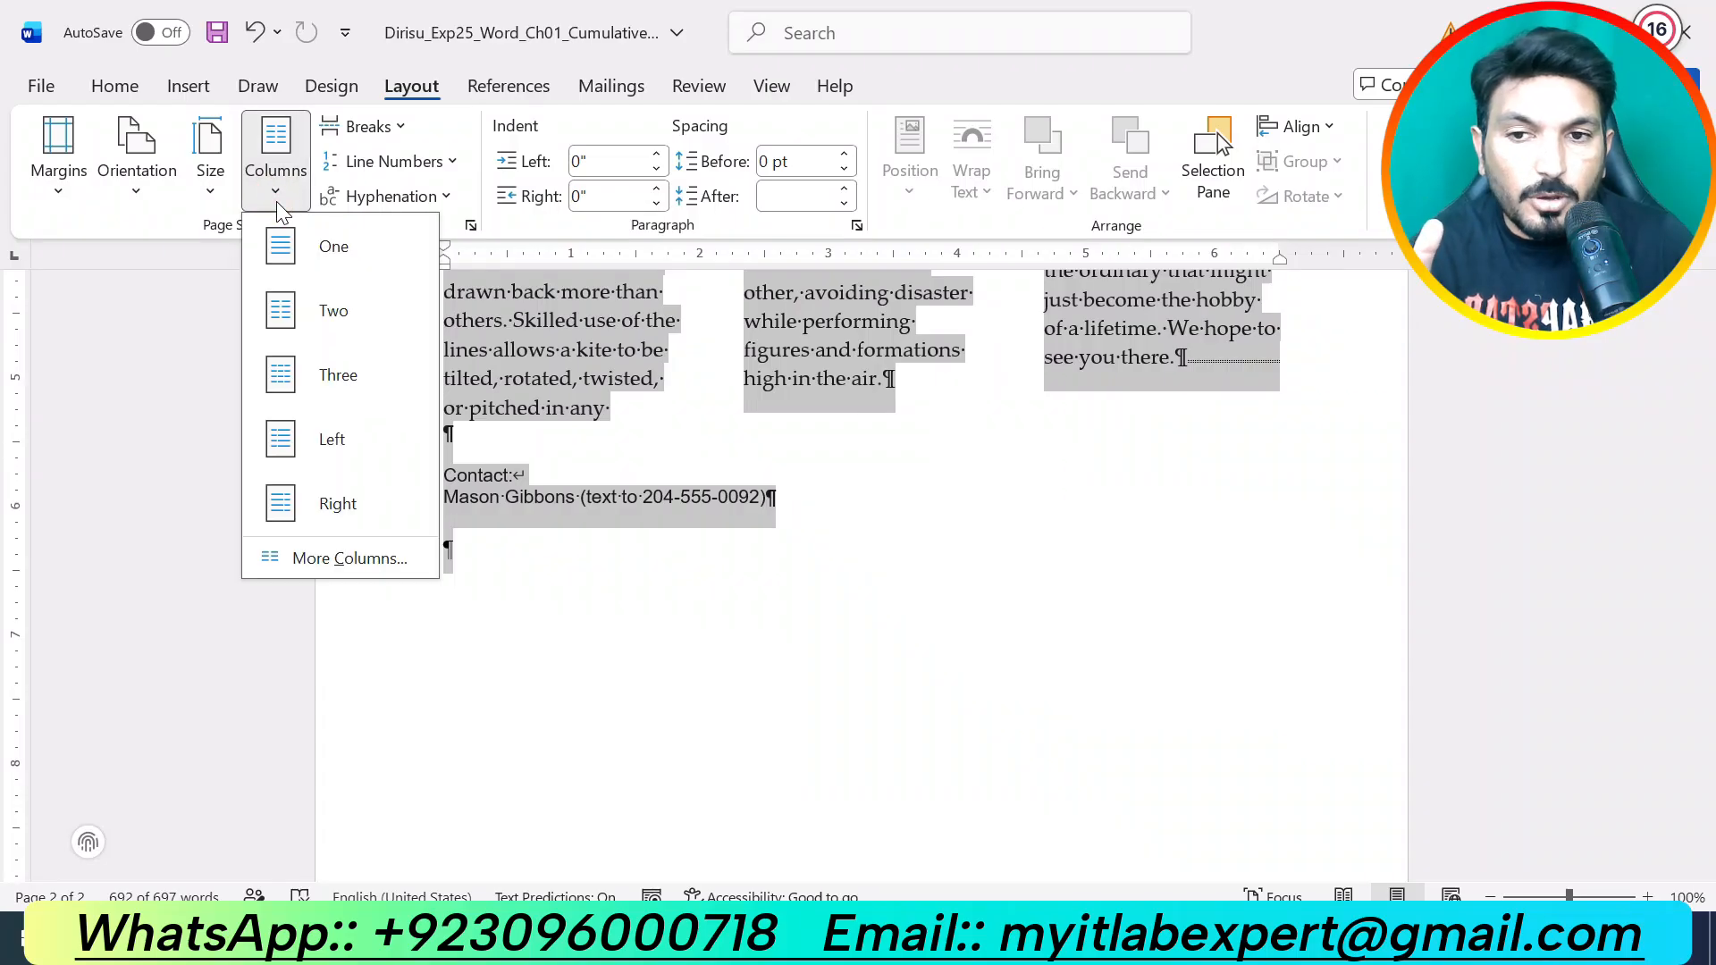
click(359, 563)
drag(833, 223, 1194, 346)
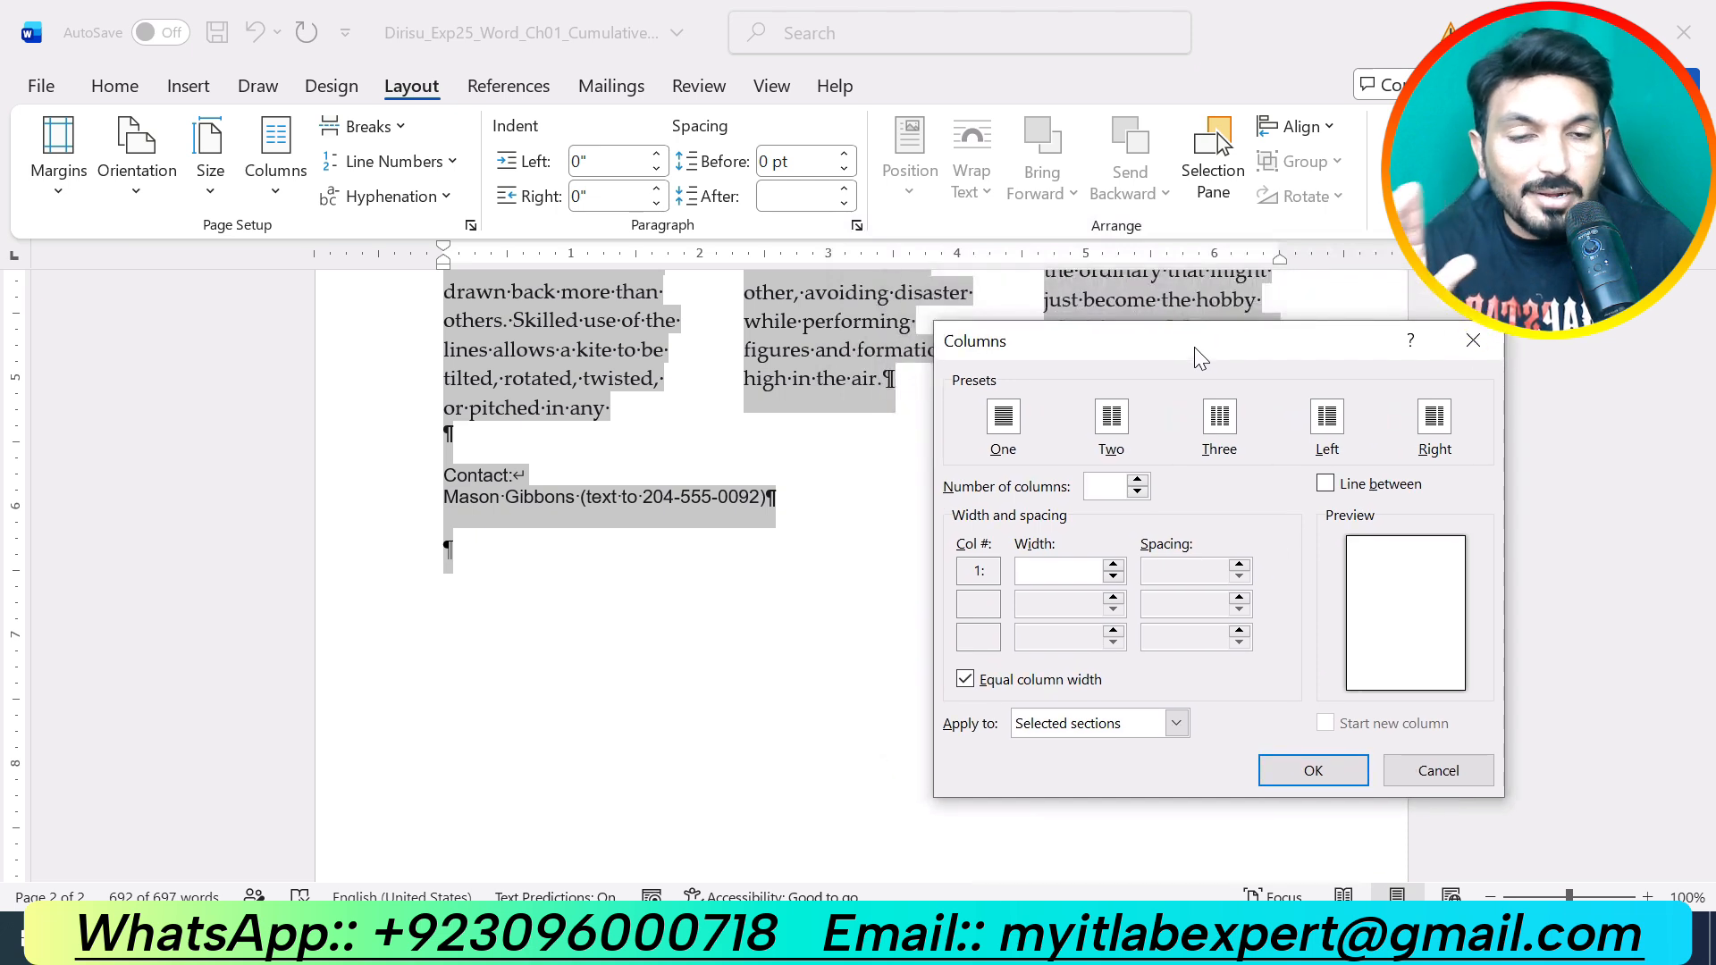
click(1112, 424)
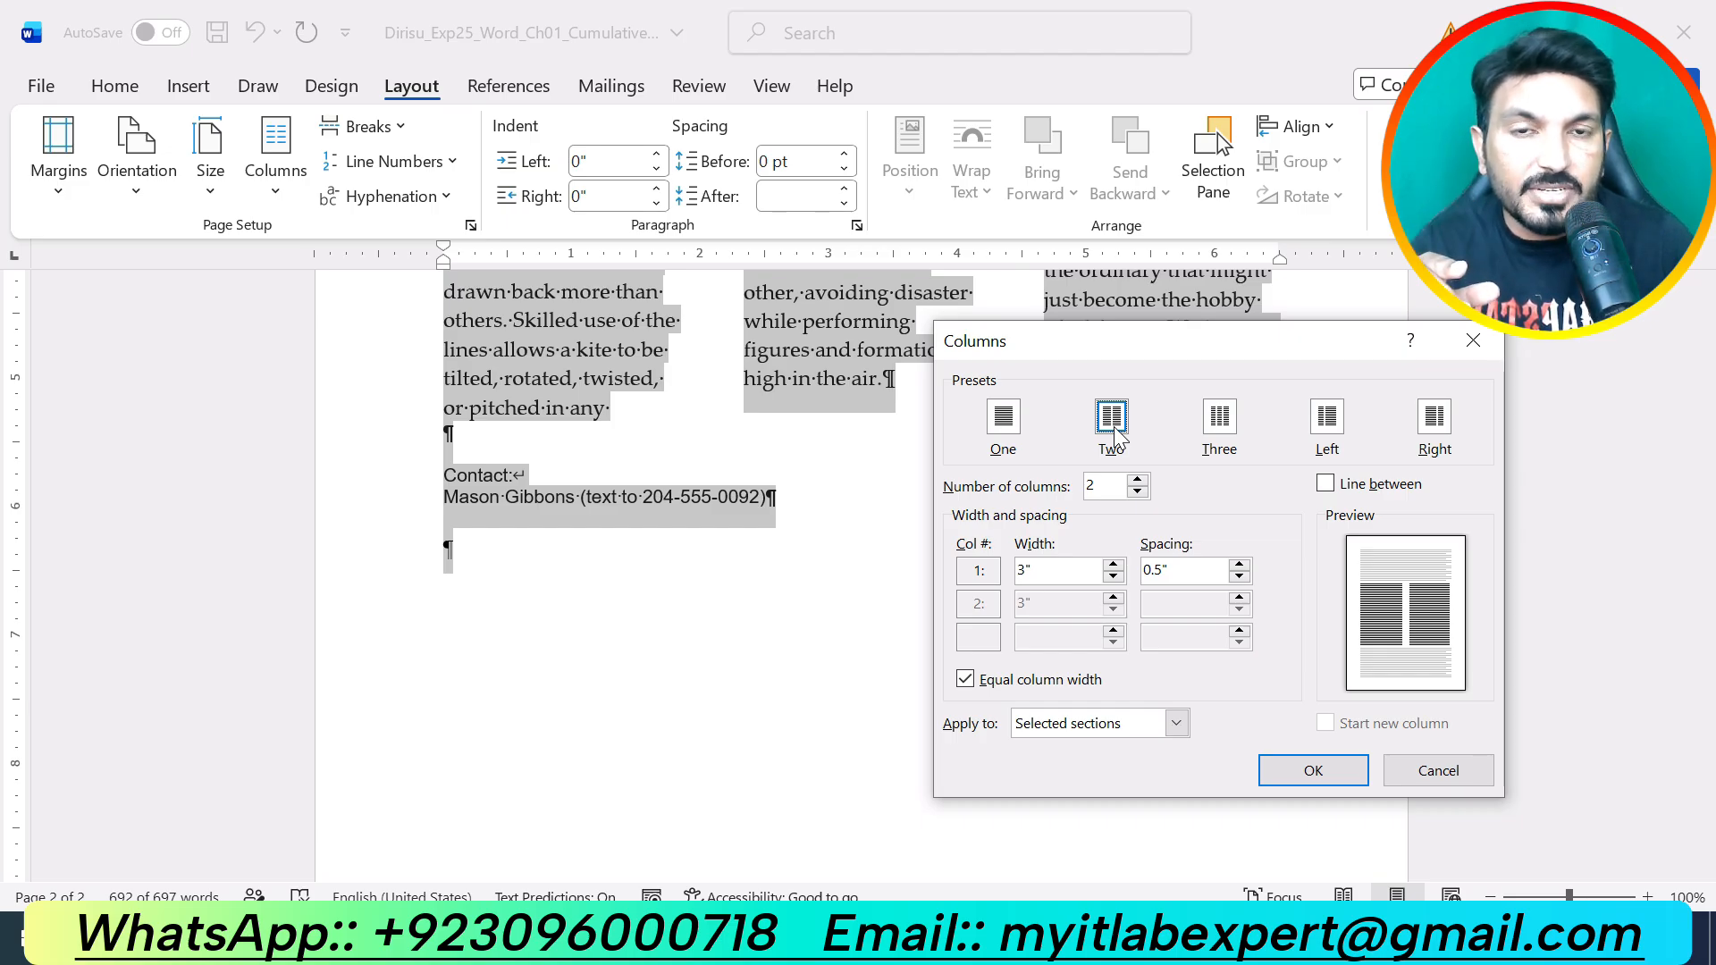
click(1325, 486)
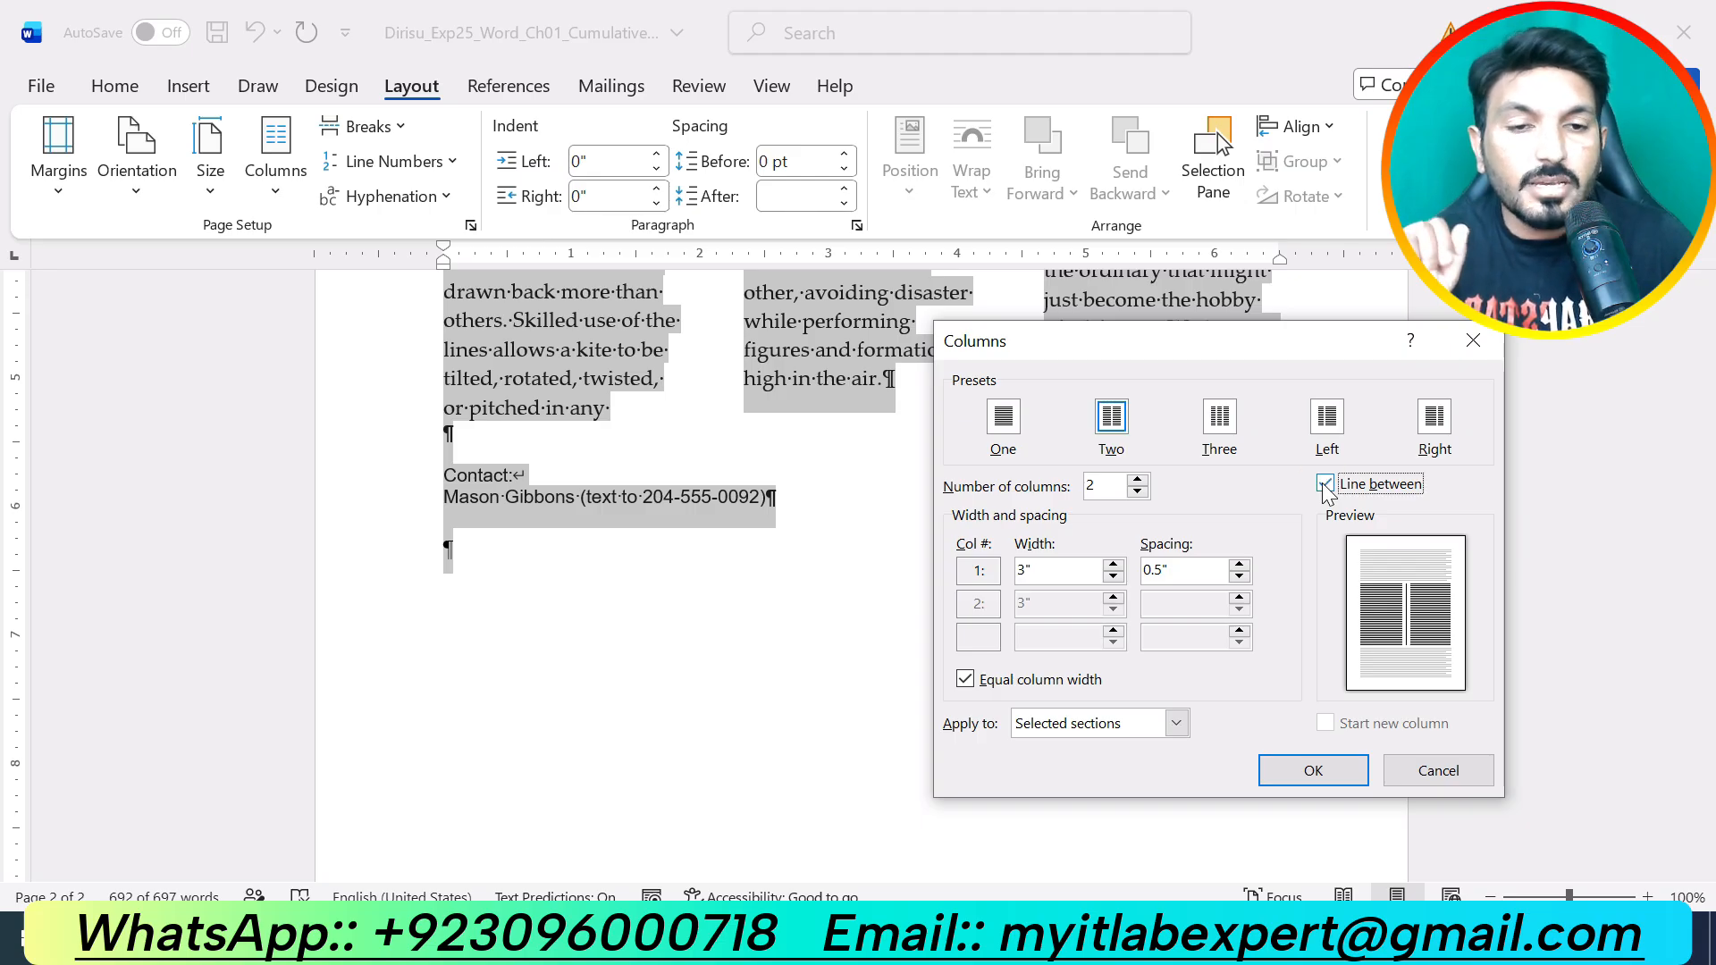
click(1305, 774)
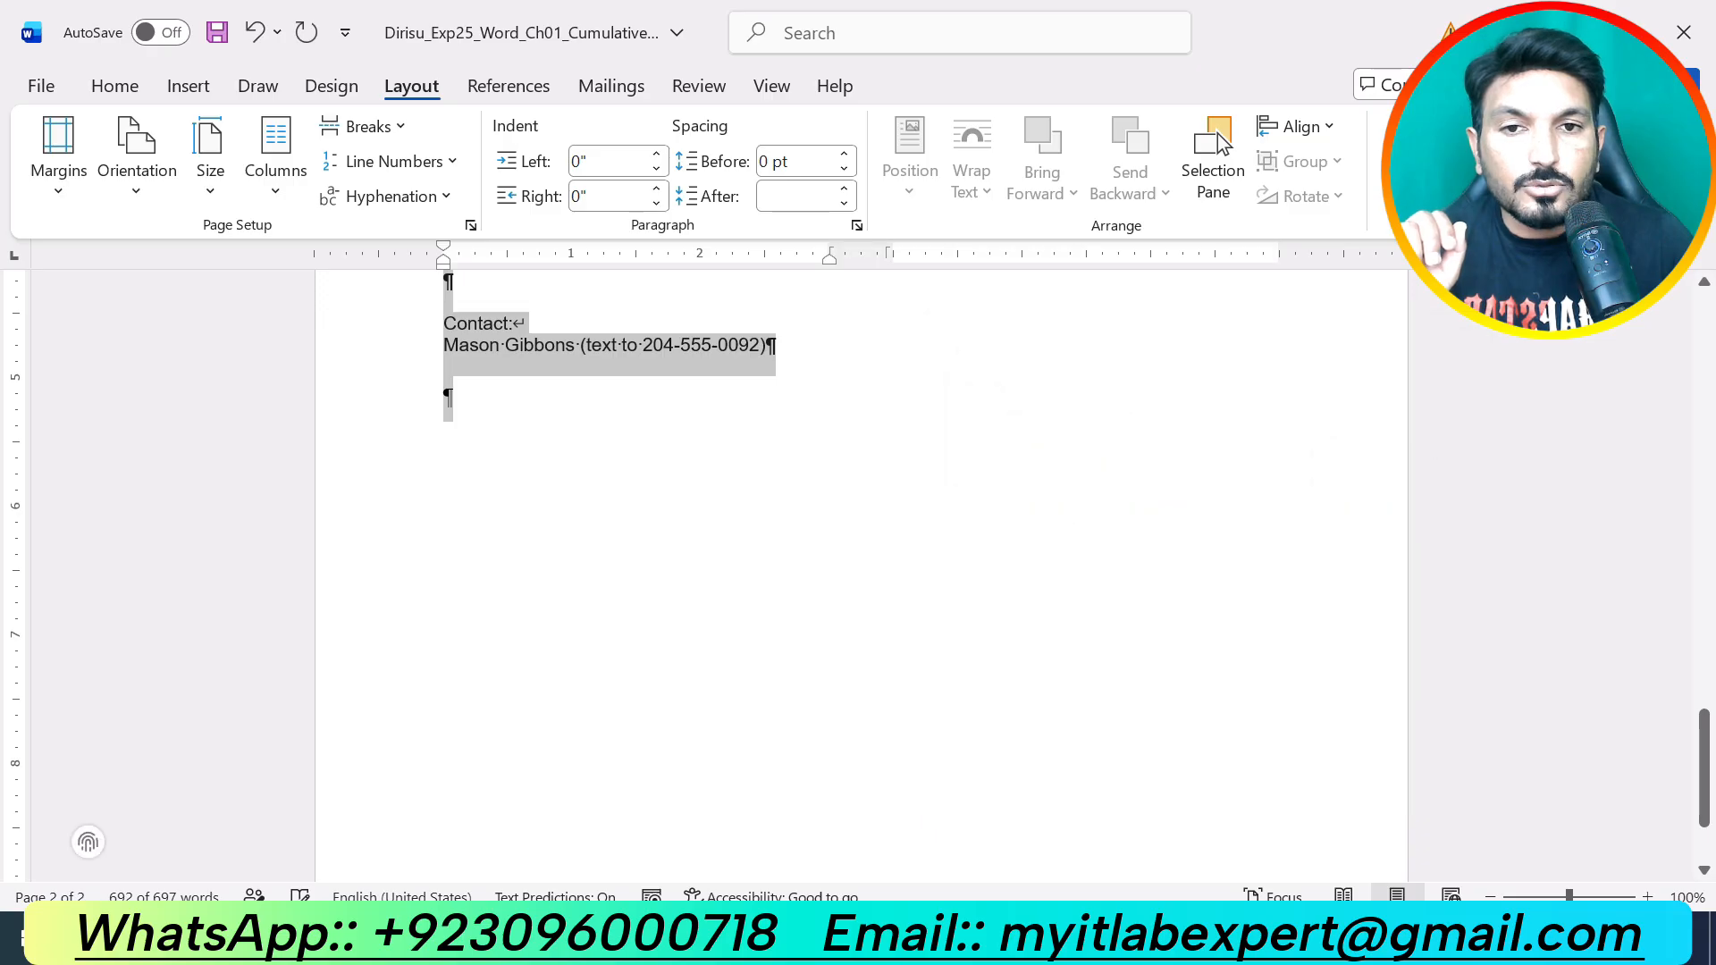
scroll(994, 686, up, 15)
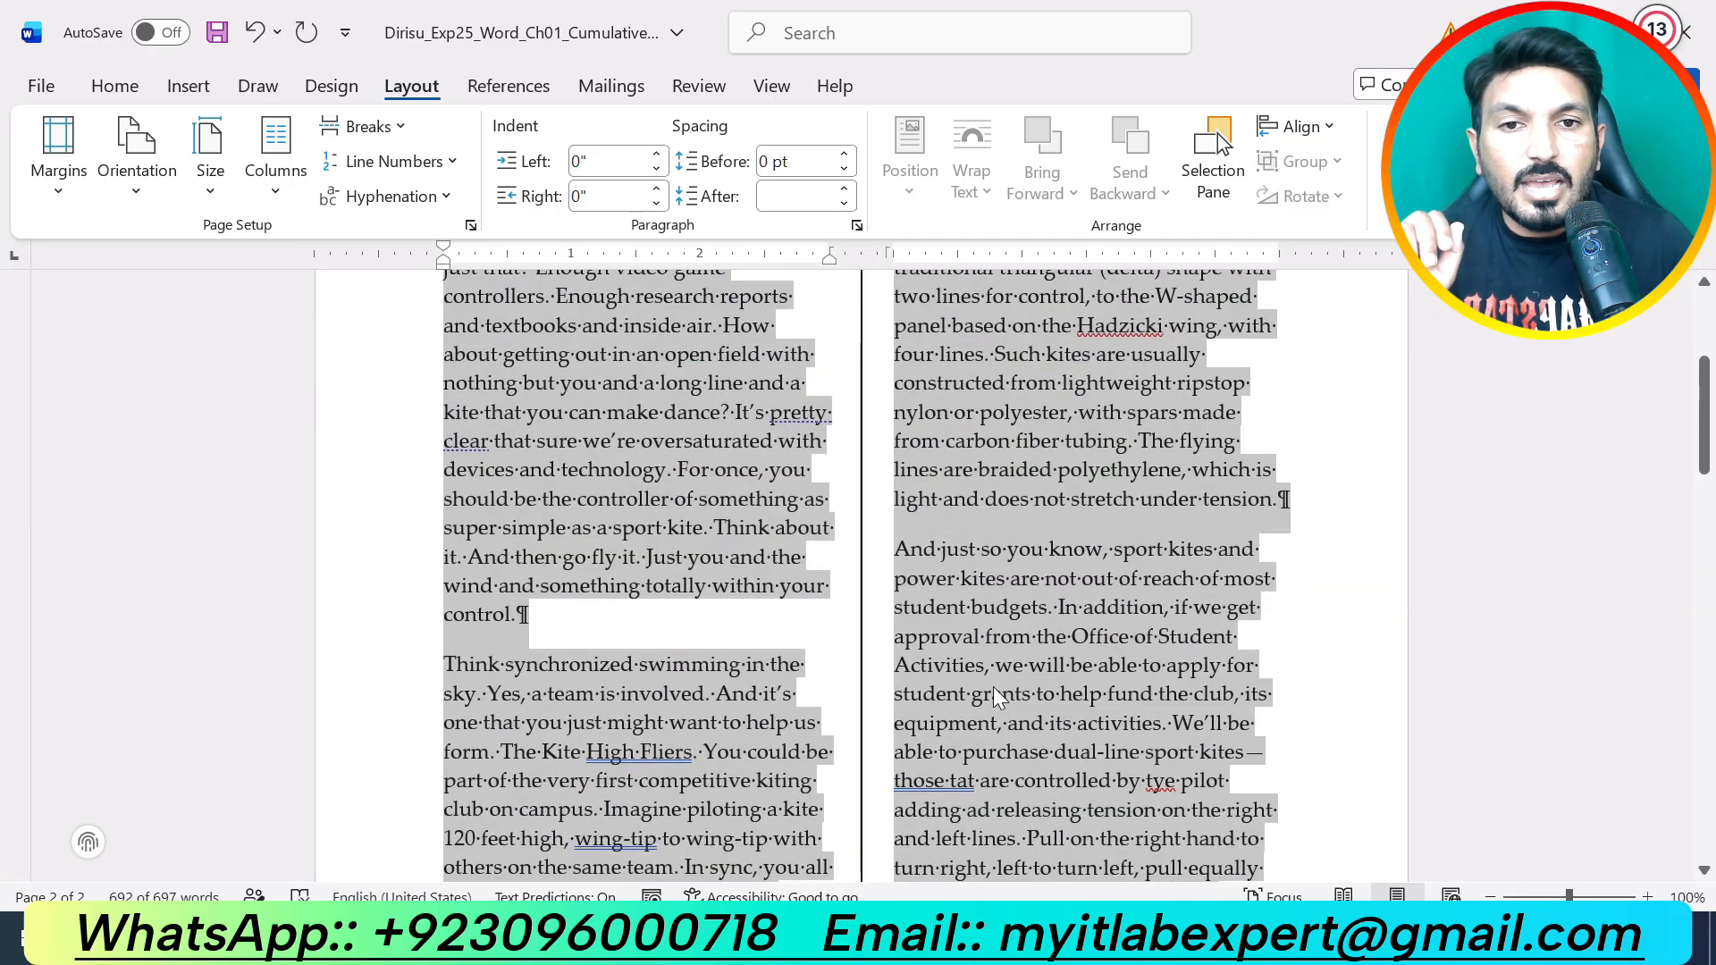
scroll(993, 686, up, 4)
scroll(994, 687, down, 2)
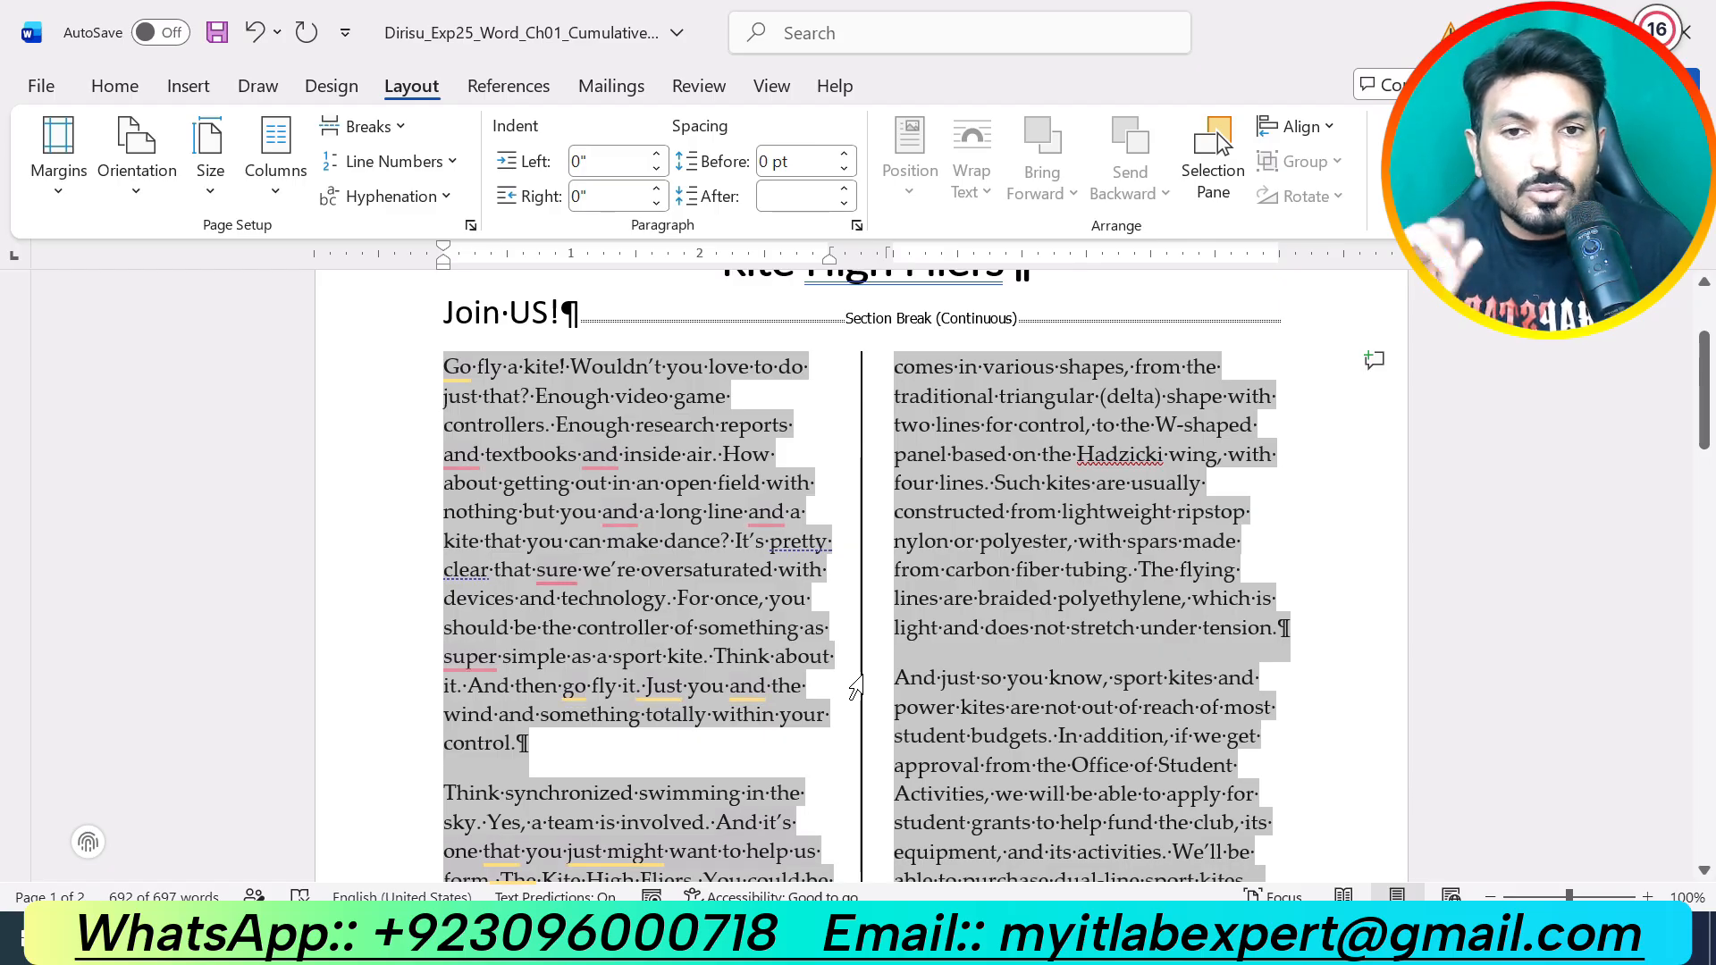
click(821, 657)
Step: In the instructions, undo step 7's highlight and highlight step 8 (Slice theme, Red colors) yellow
click(954, 940)
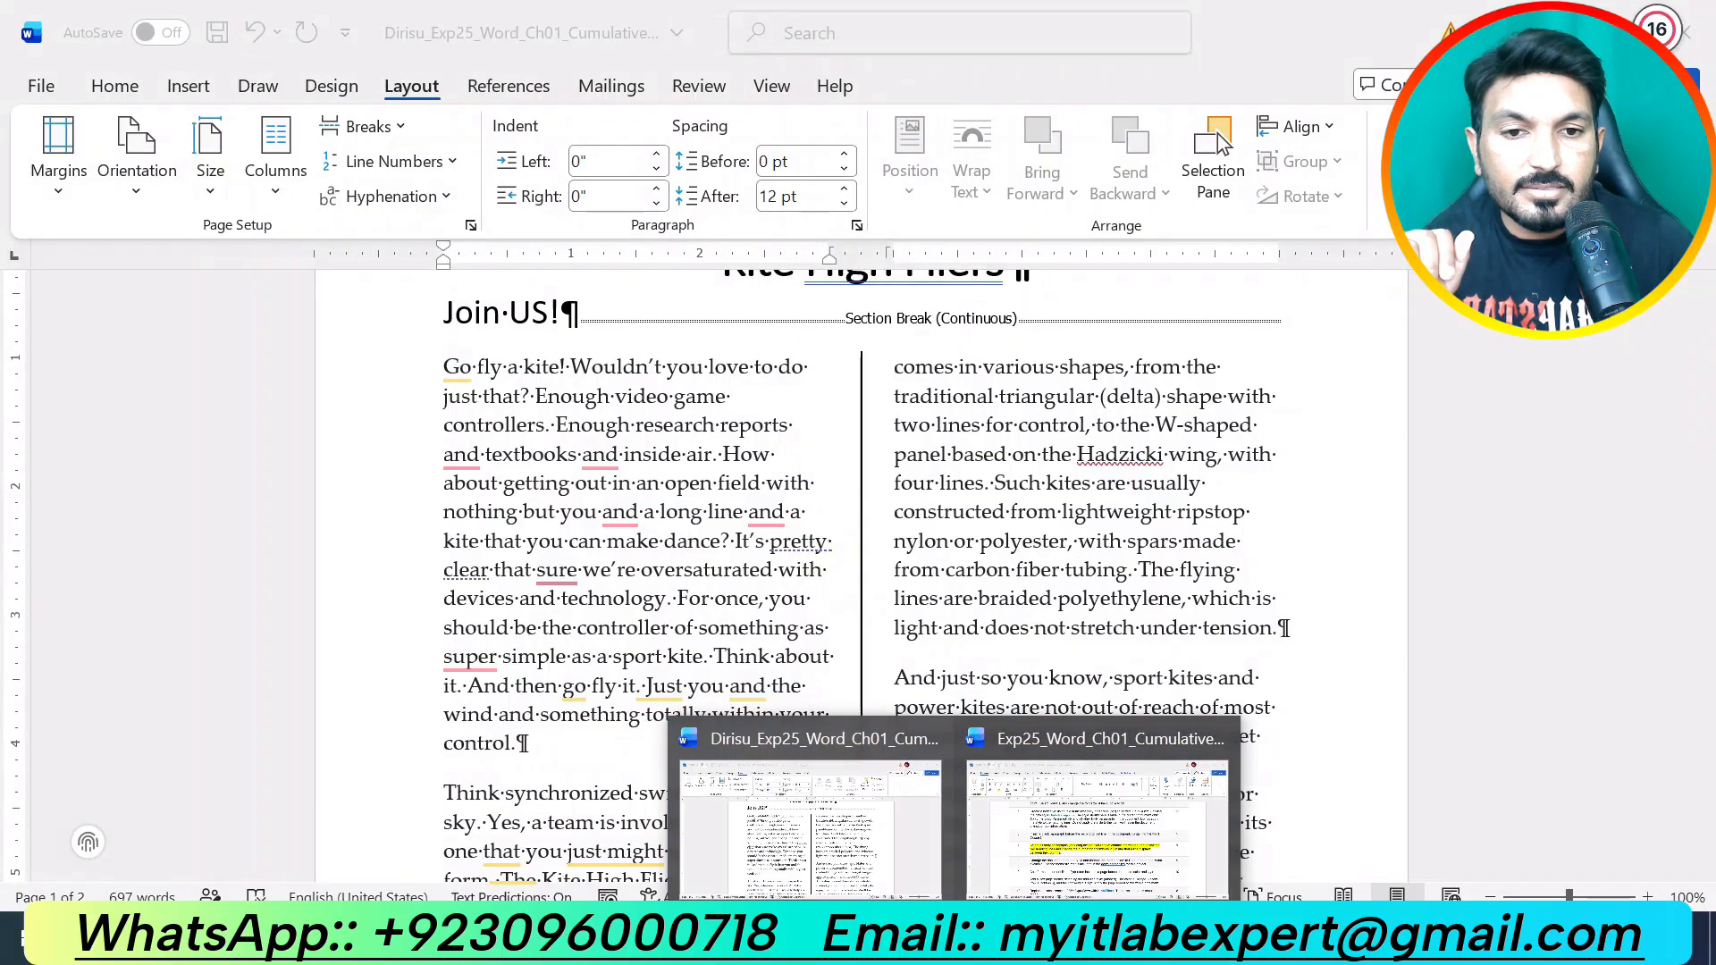
click(1062, 860)
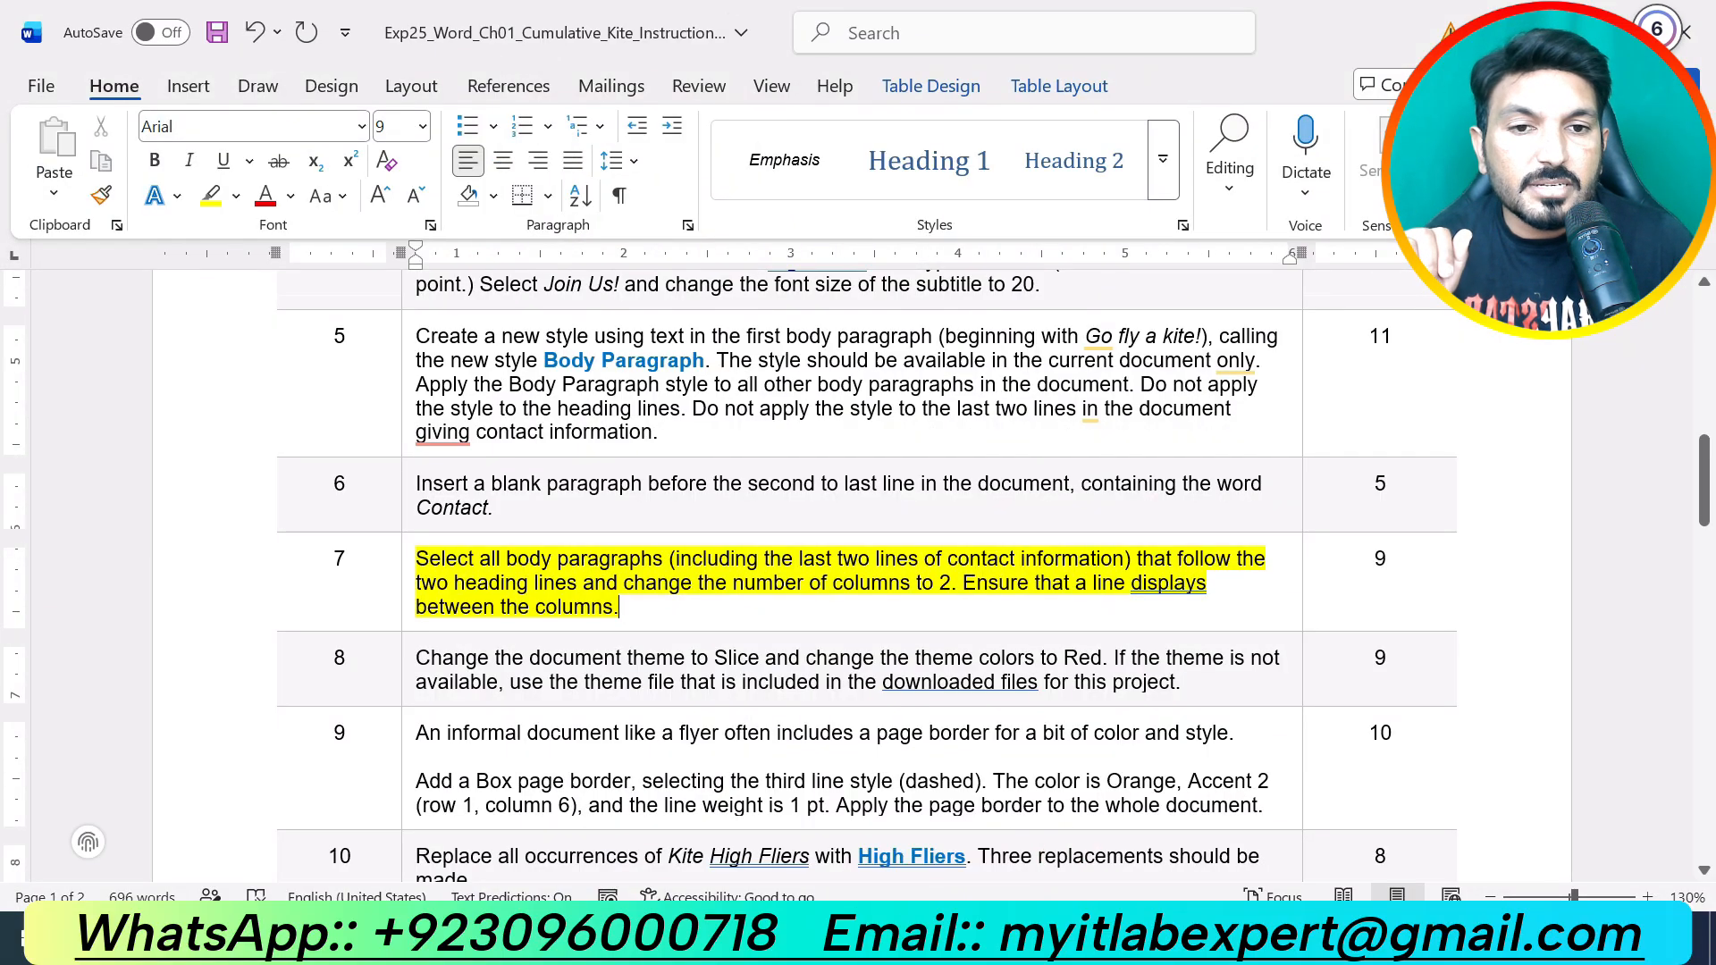
click(954, 940)
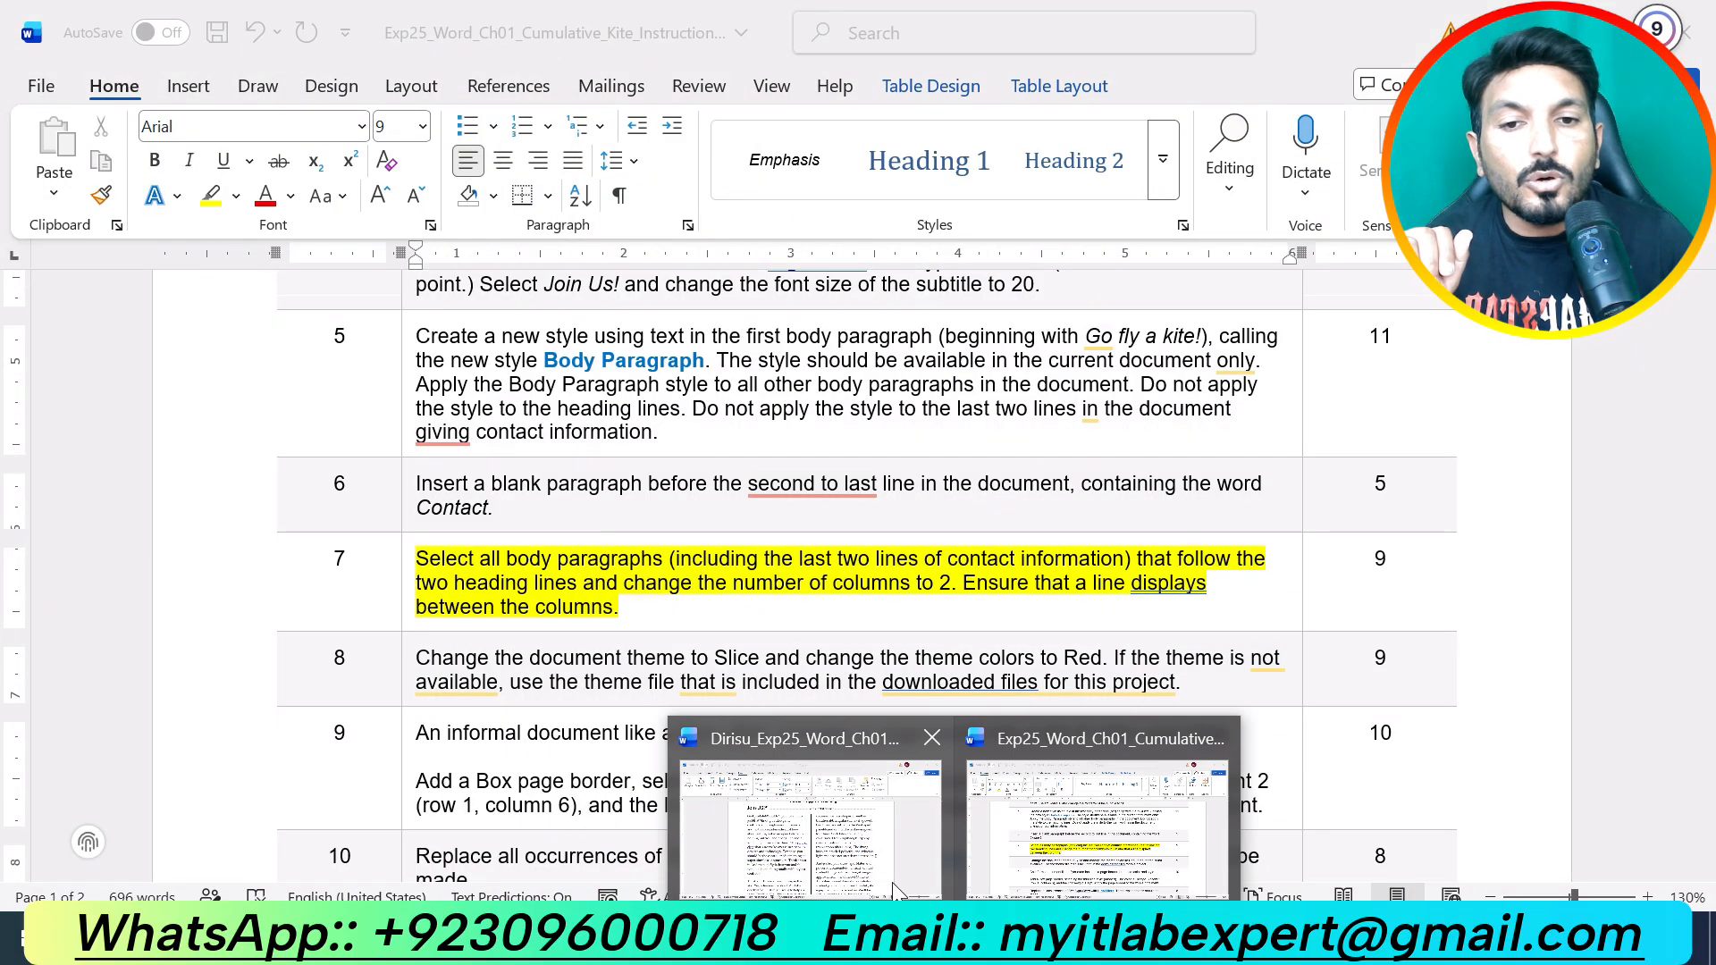
mouse_move(880, 870)
click(1055, 871)
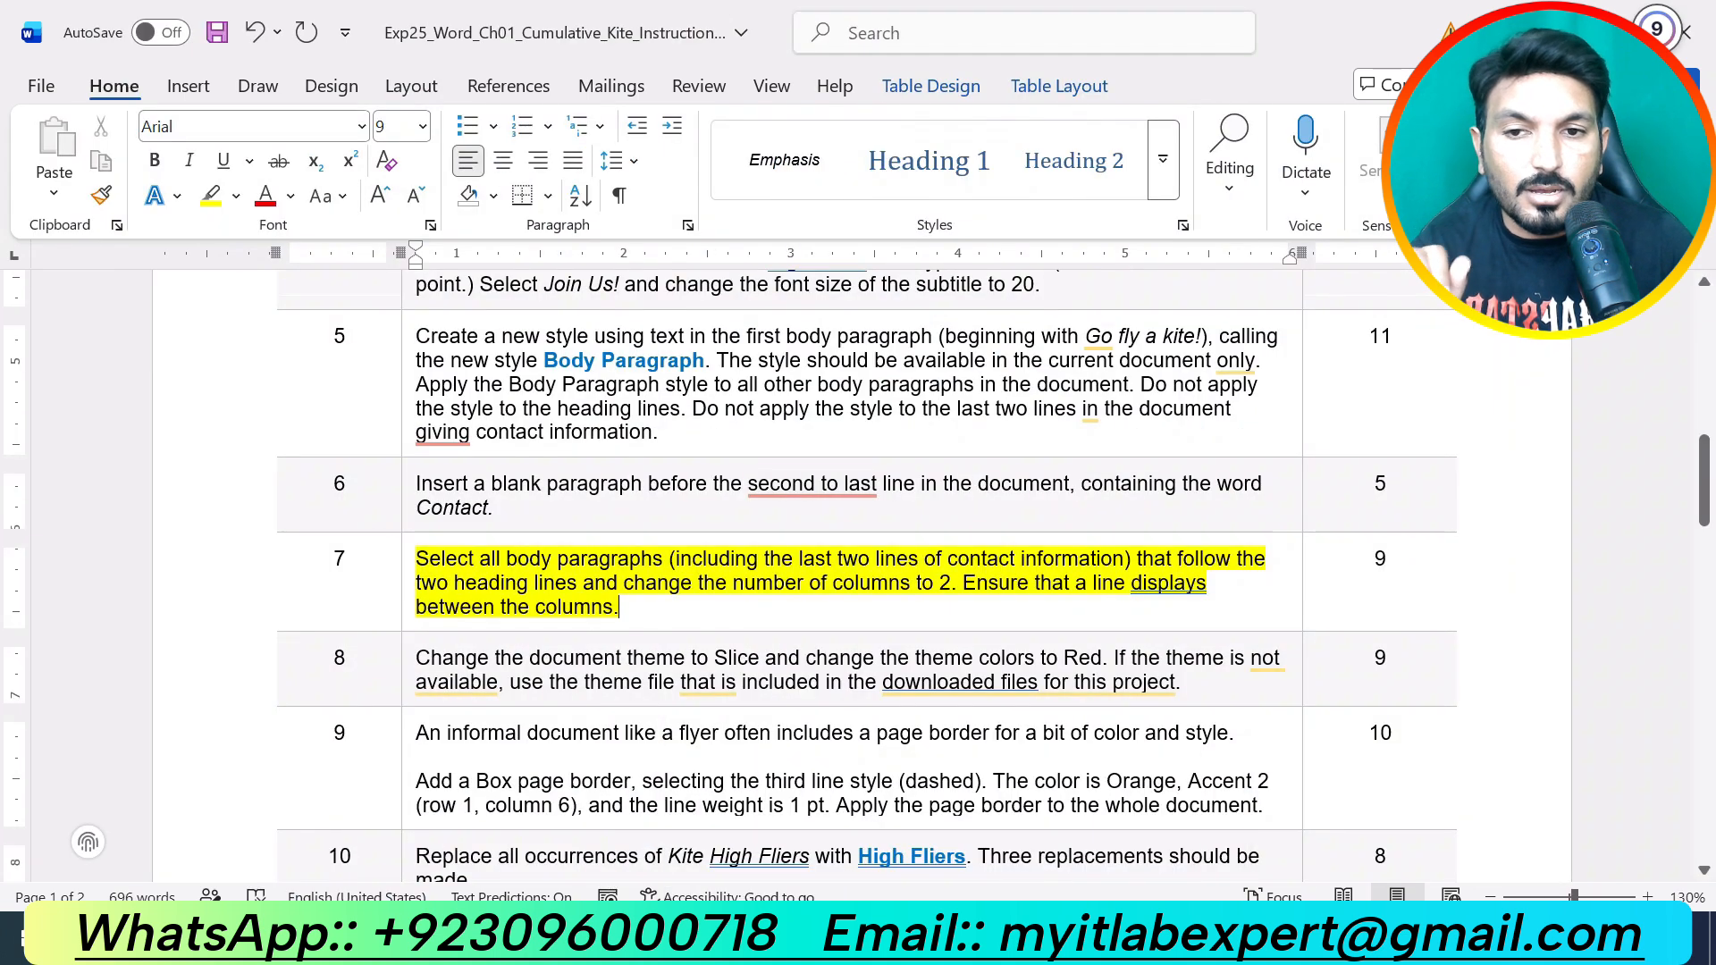
key(ctrl+z)
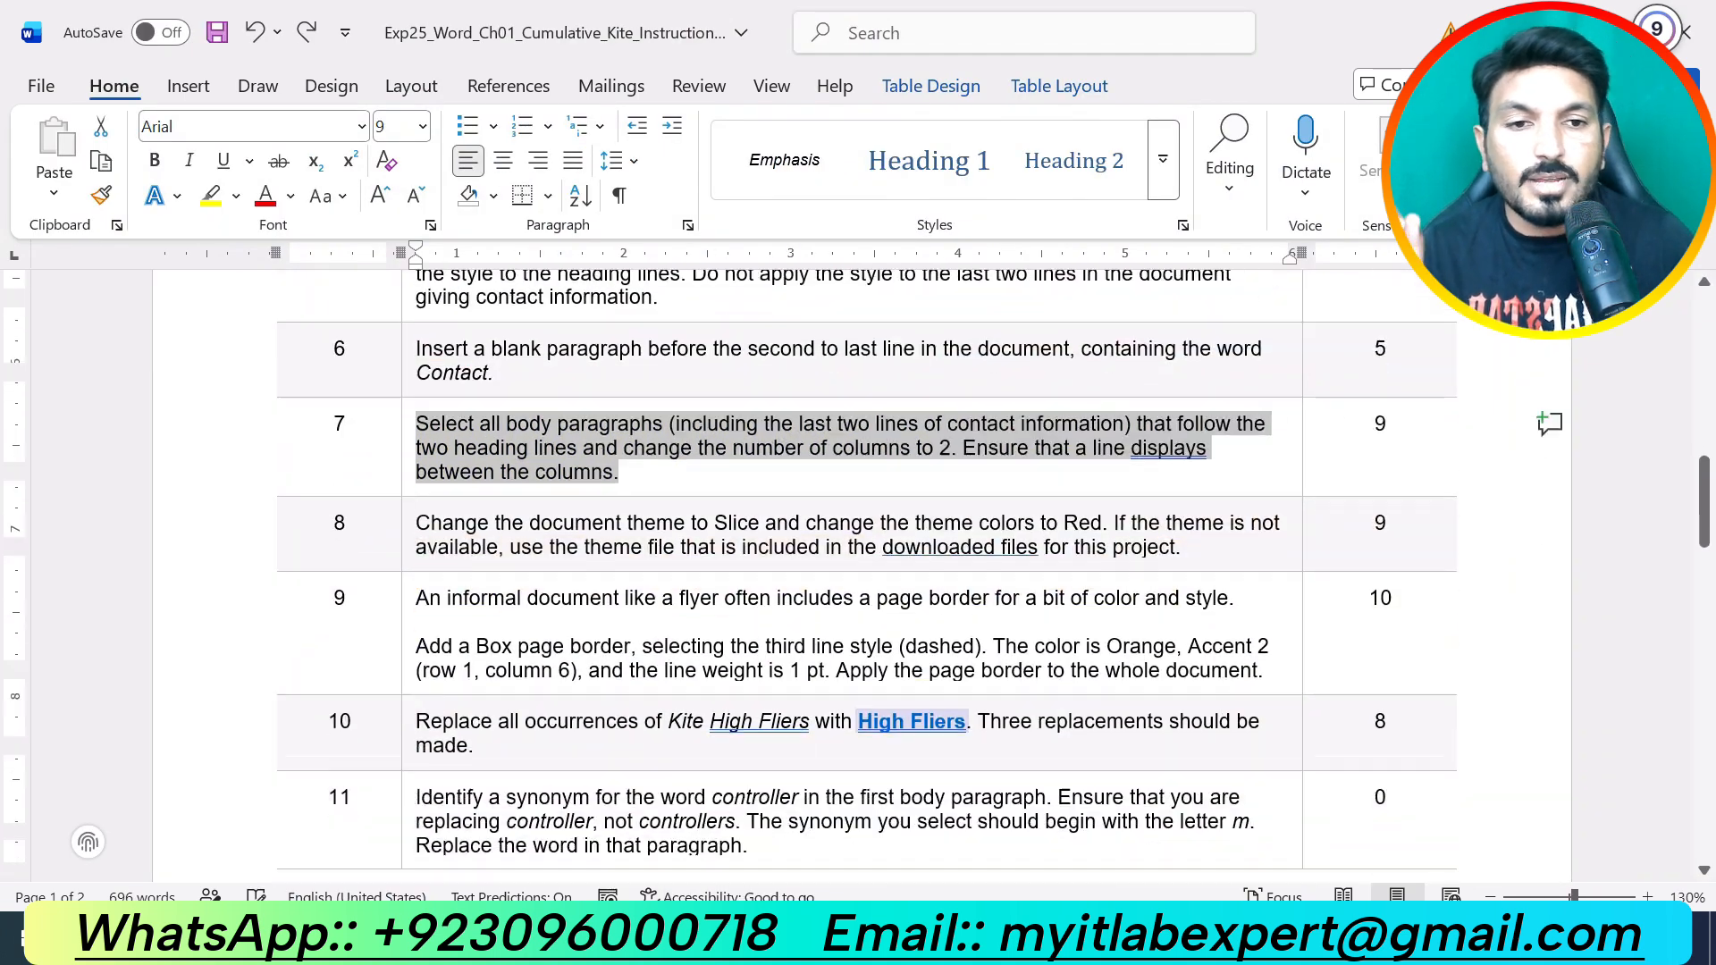
scroll(858, 572, down, 3)
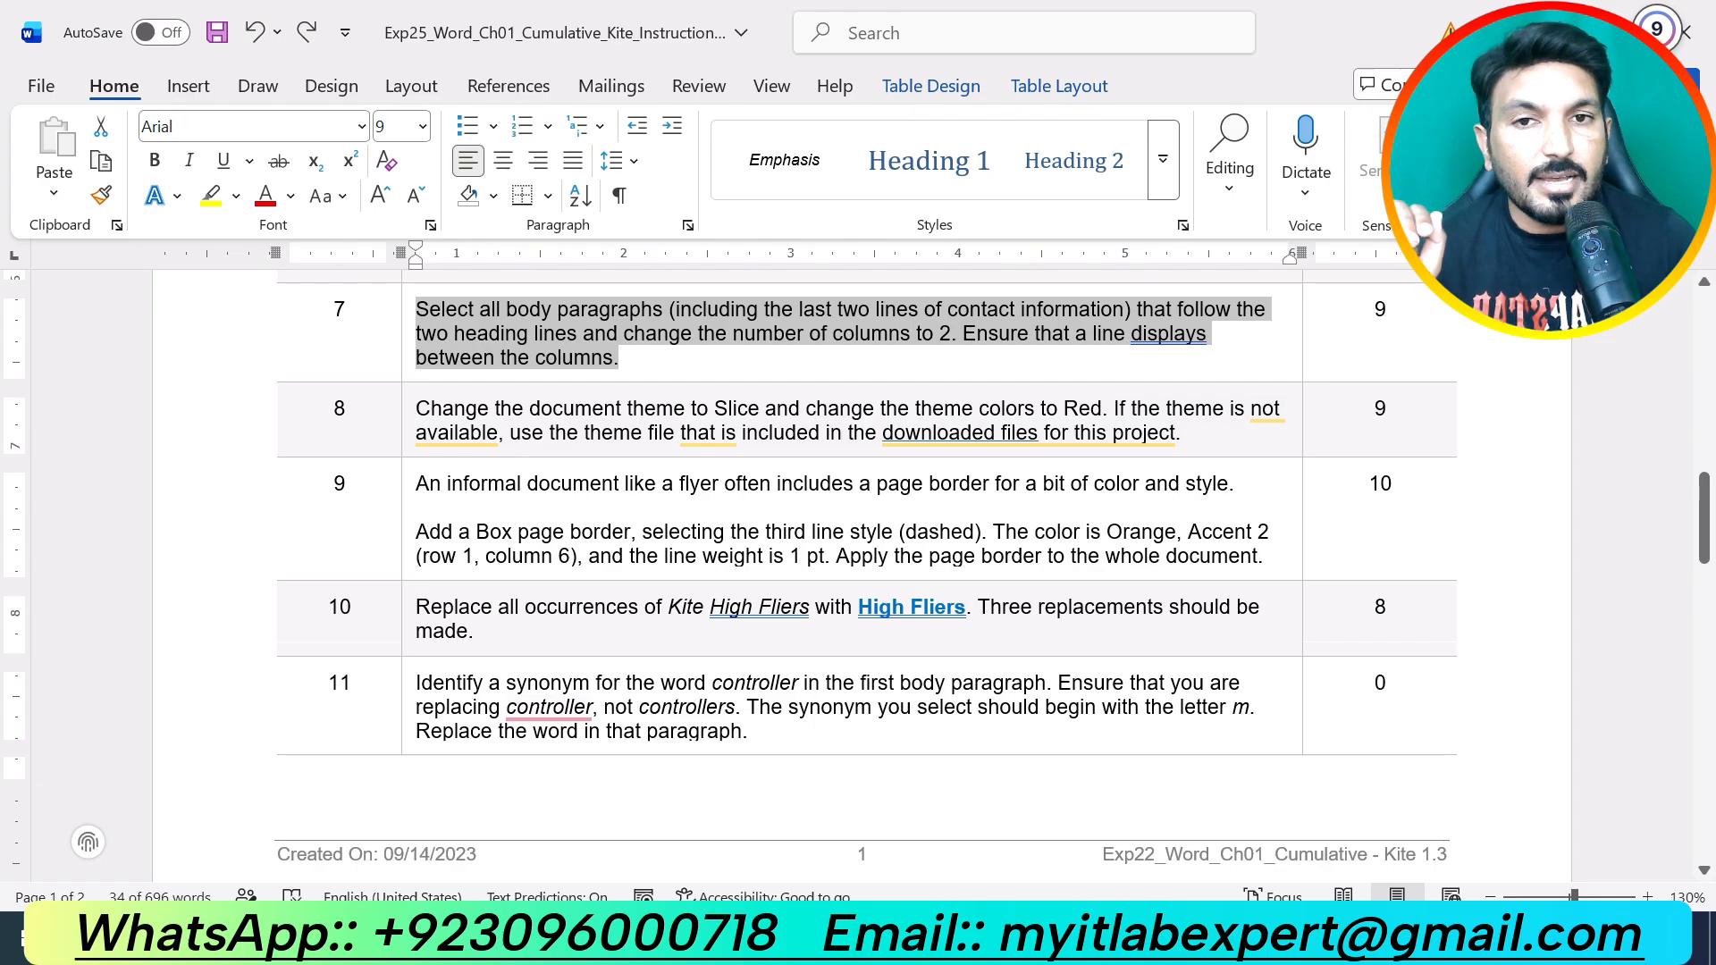
drag(1189, 434, 587, 386)
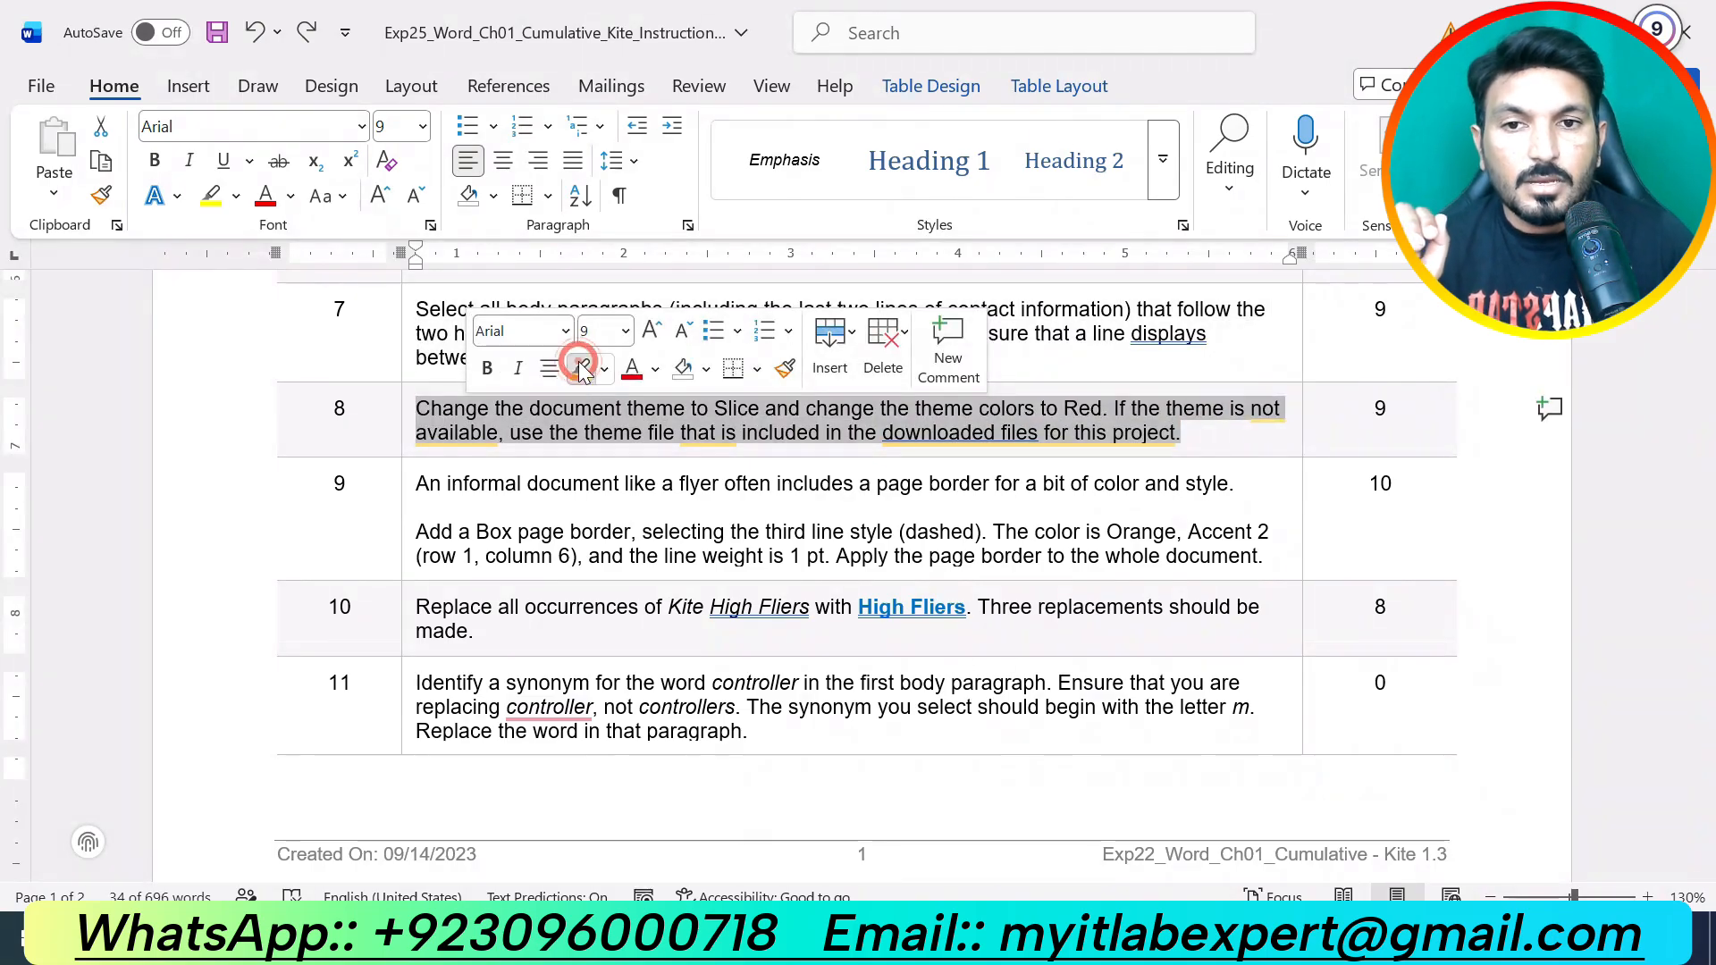
click(581, 368)
click(705, 548)
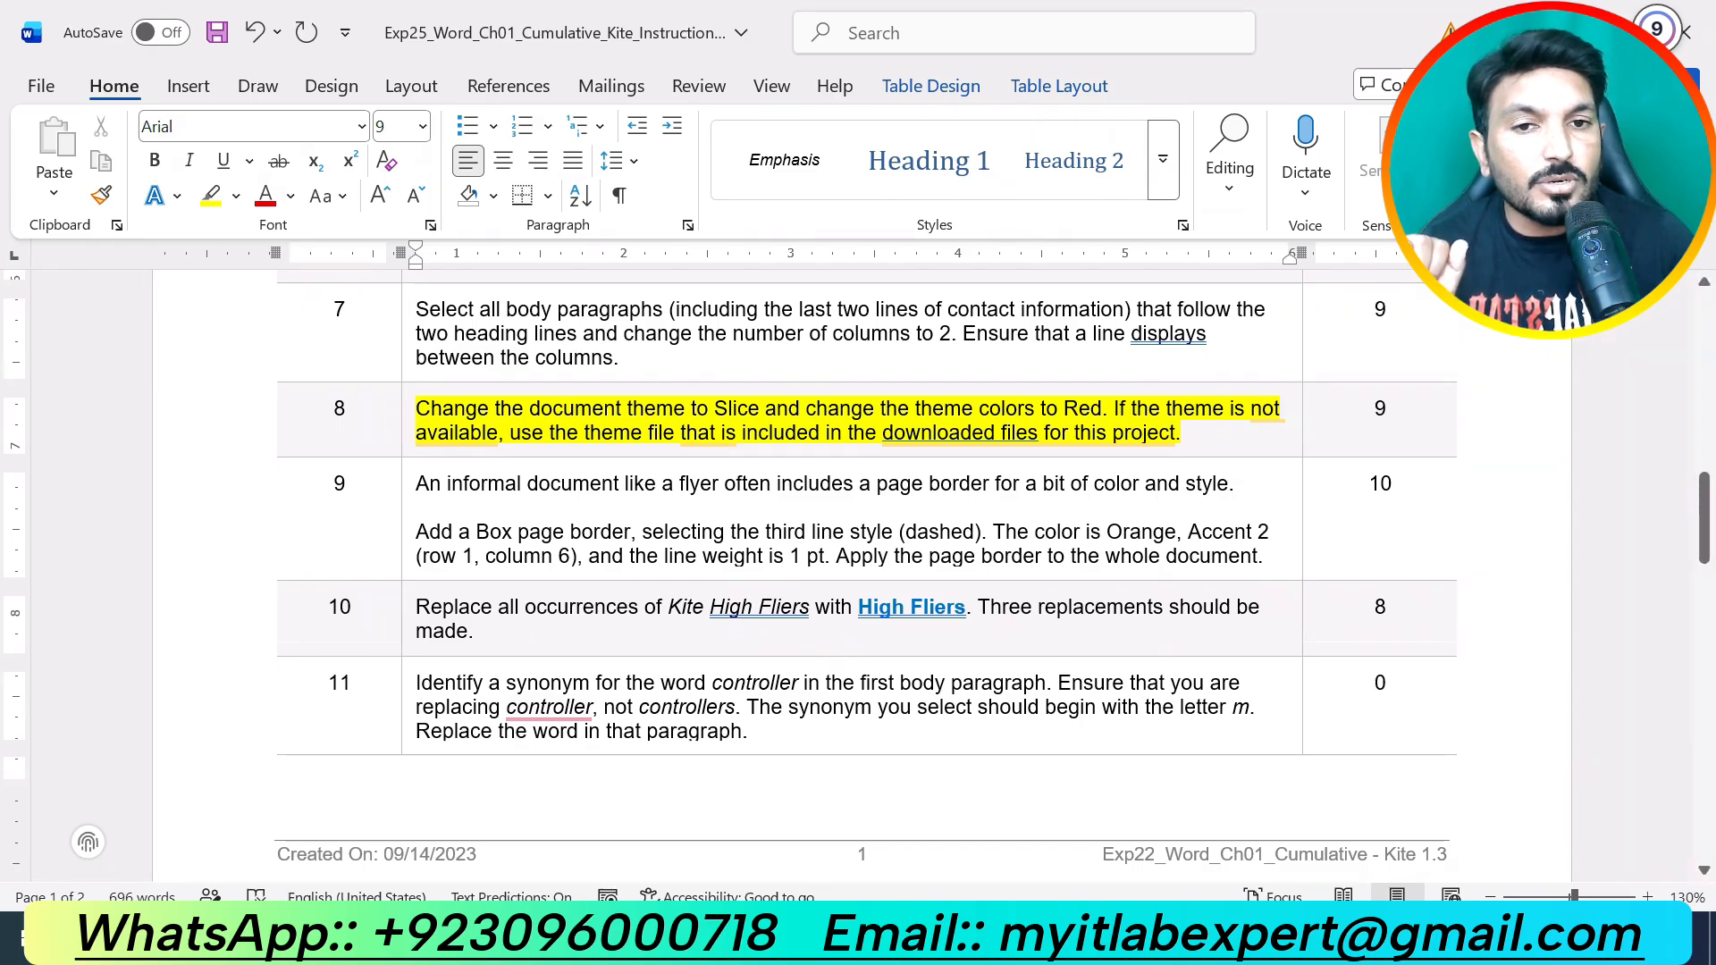
Step: Return to the Kite High Fliers flyer document
scroll(1091, 563, down, 8)
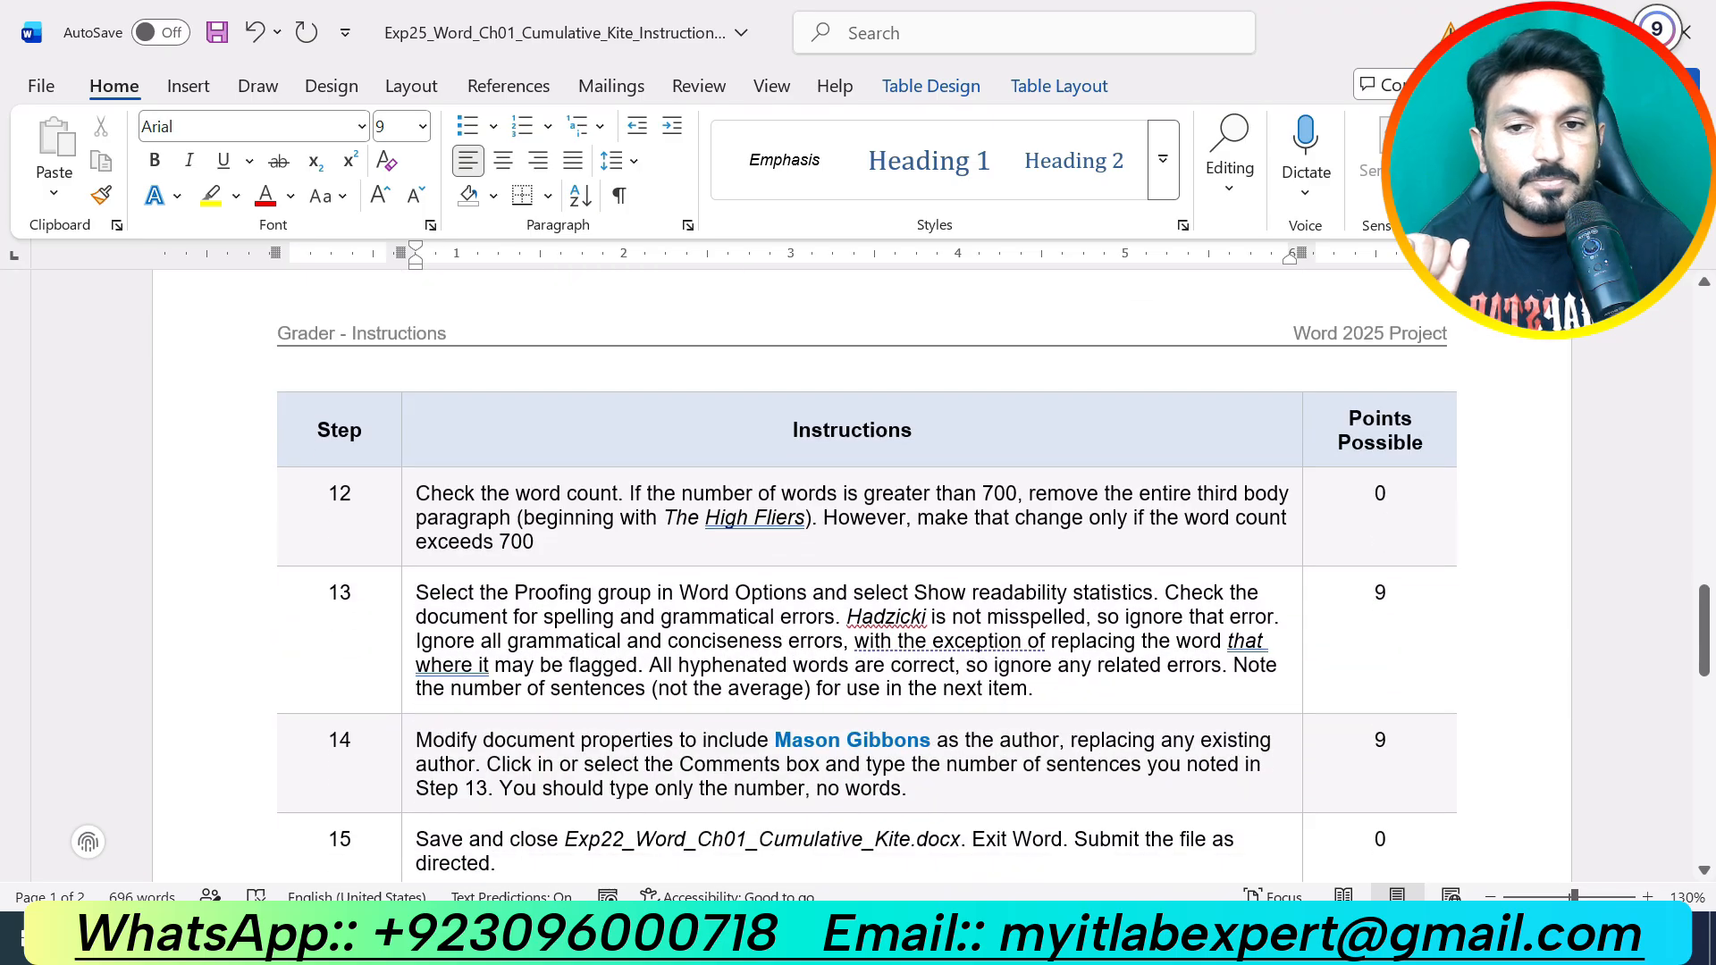
scroll(1087, 549, up, 9)
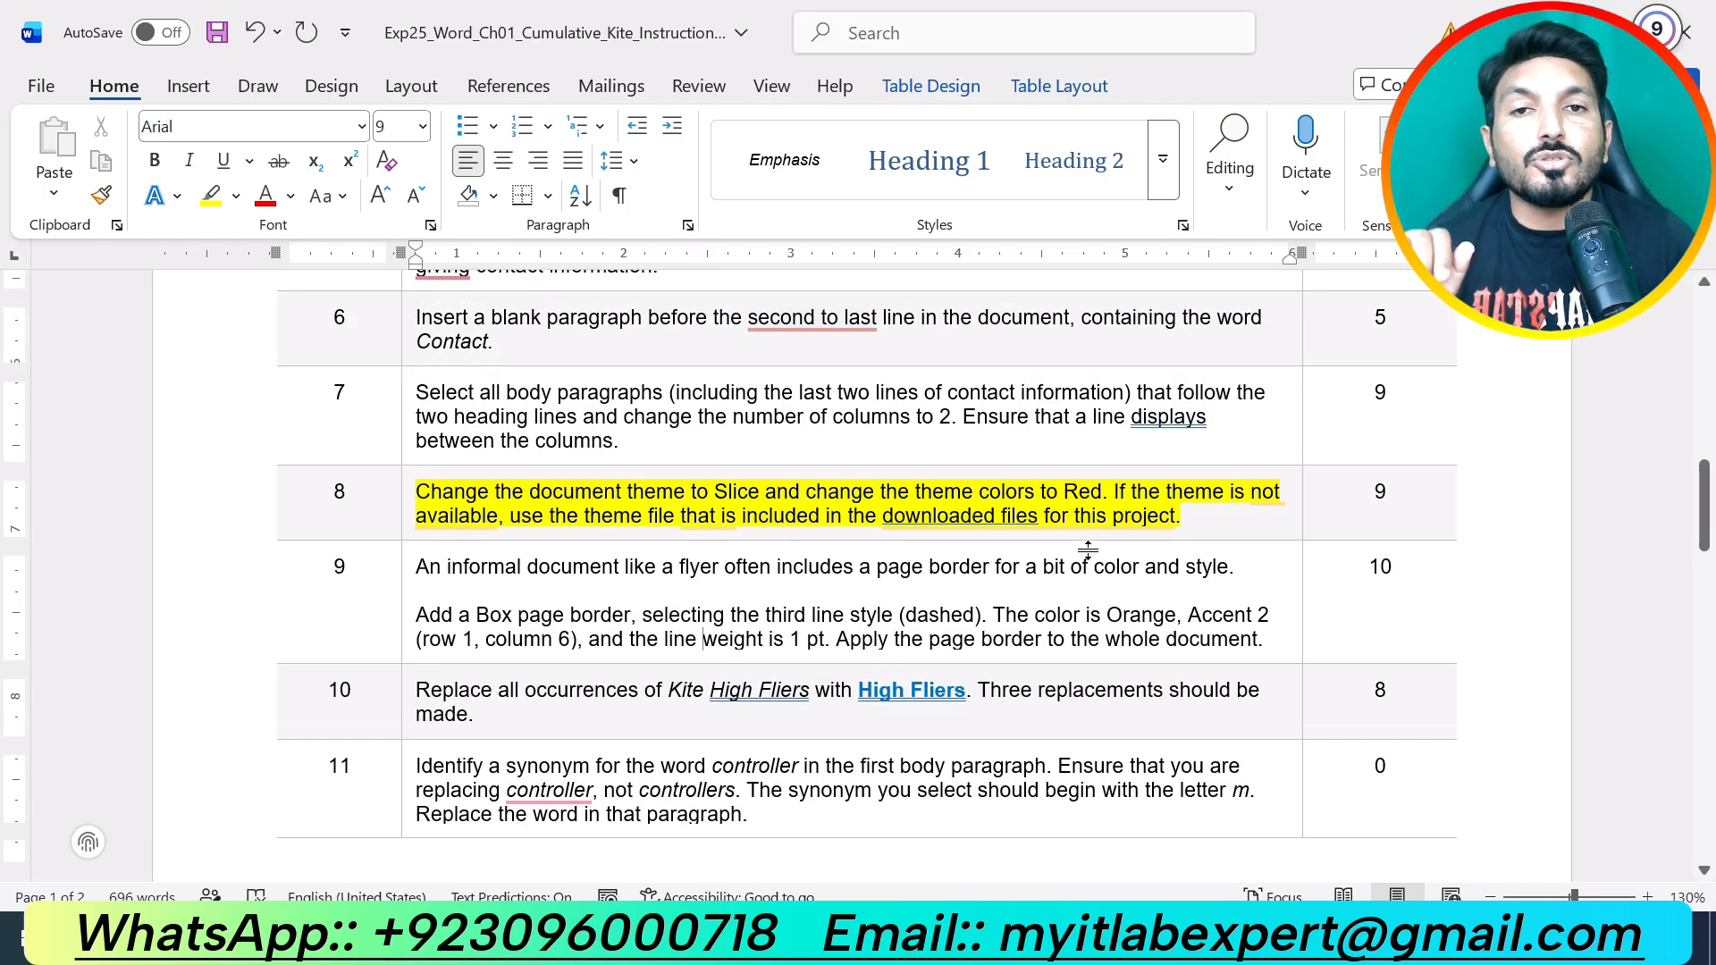
click(954, 947)
click(838, 798)
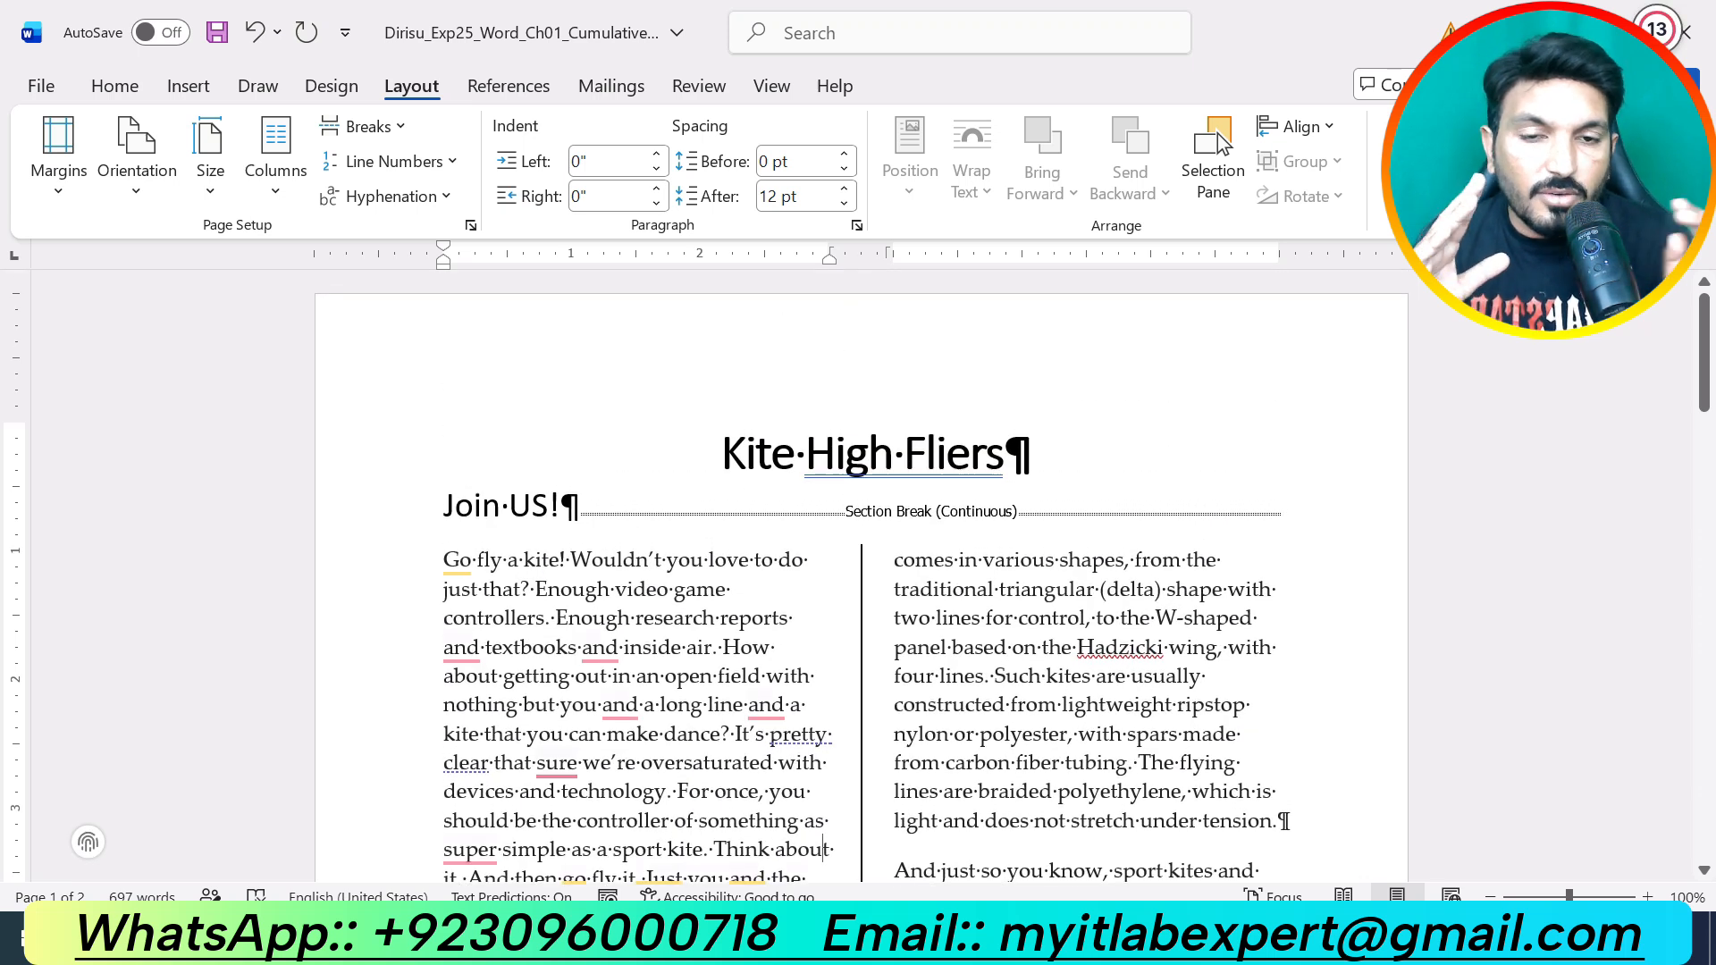
Step: Apply the Slice theme to the flyer, then switch its colour set to Red
click(327, 89)
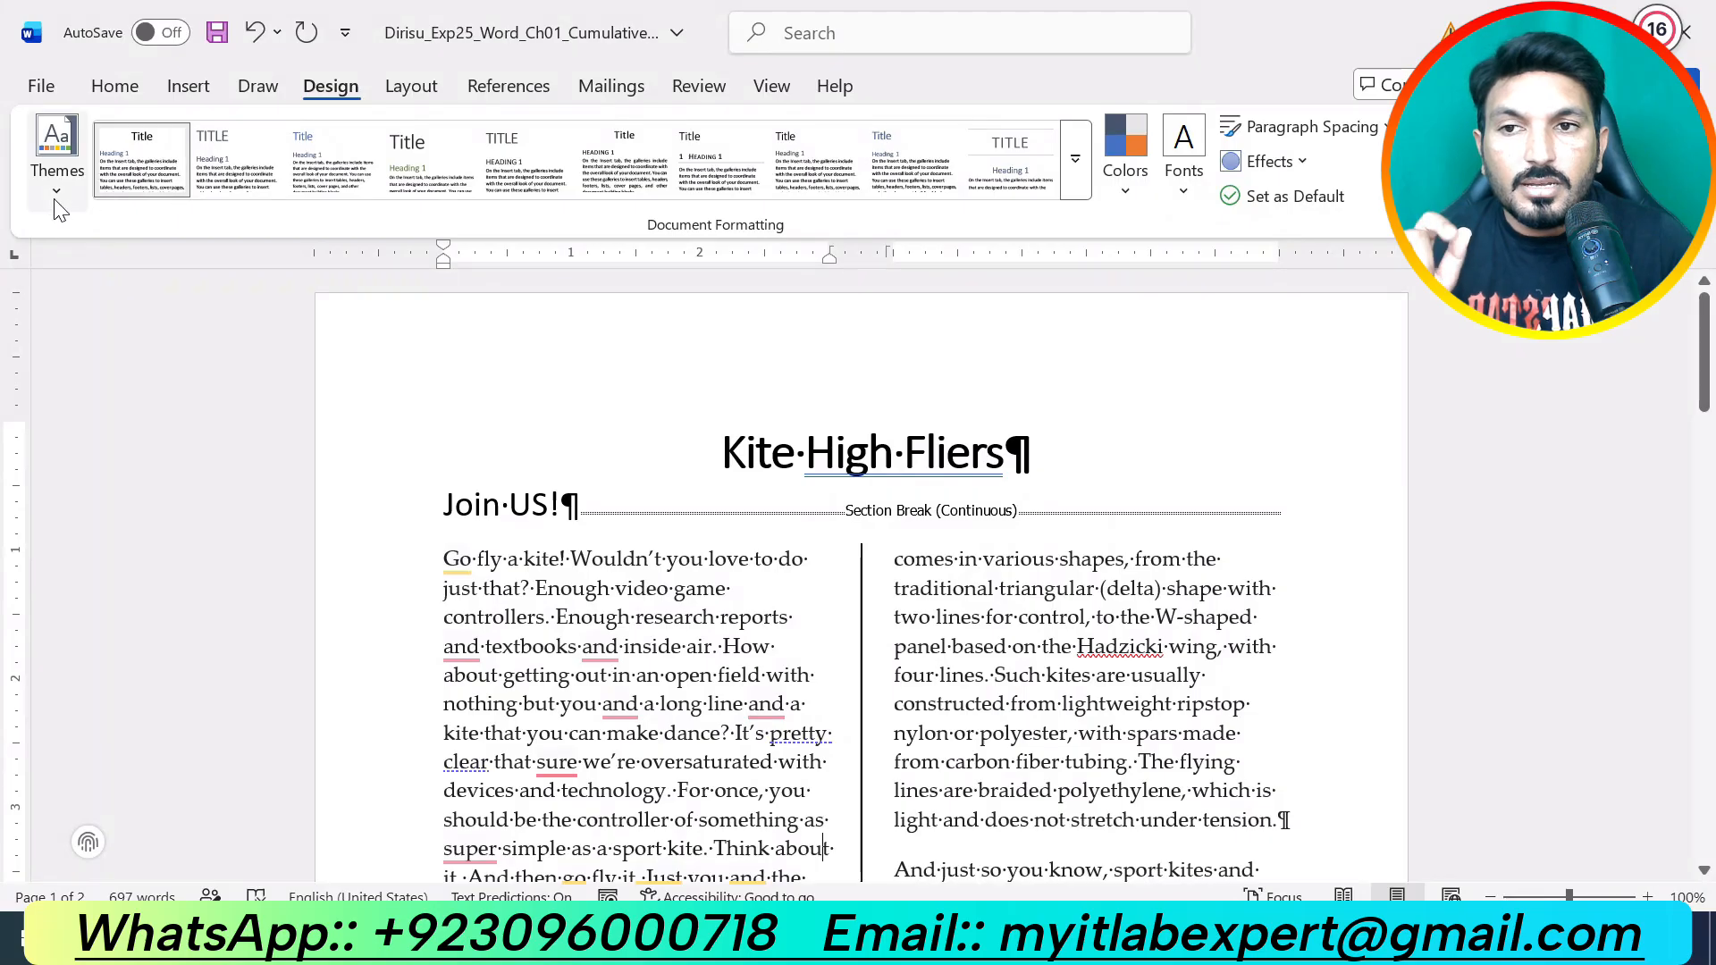
click(56, 179)
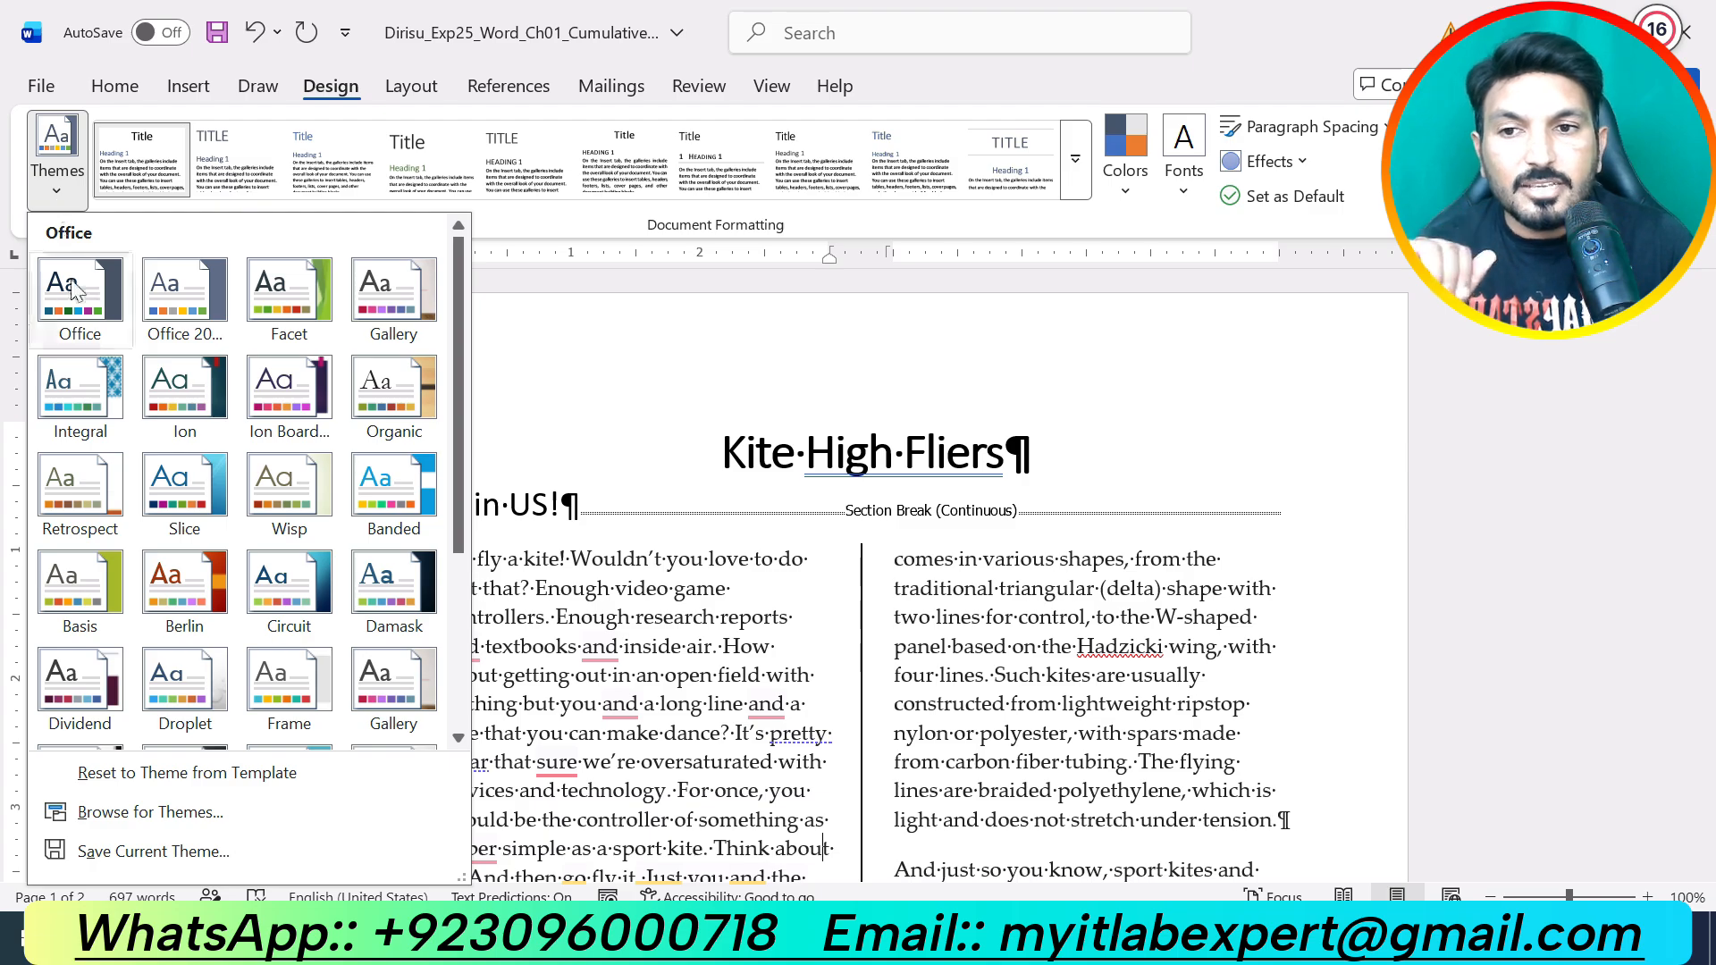
click(187, 494)
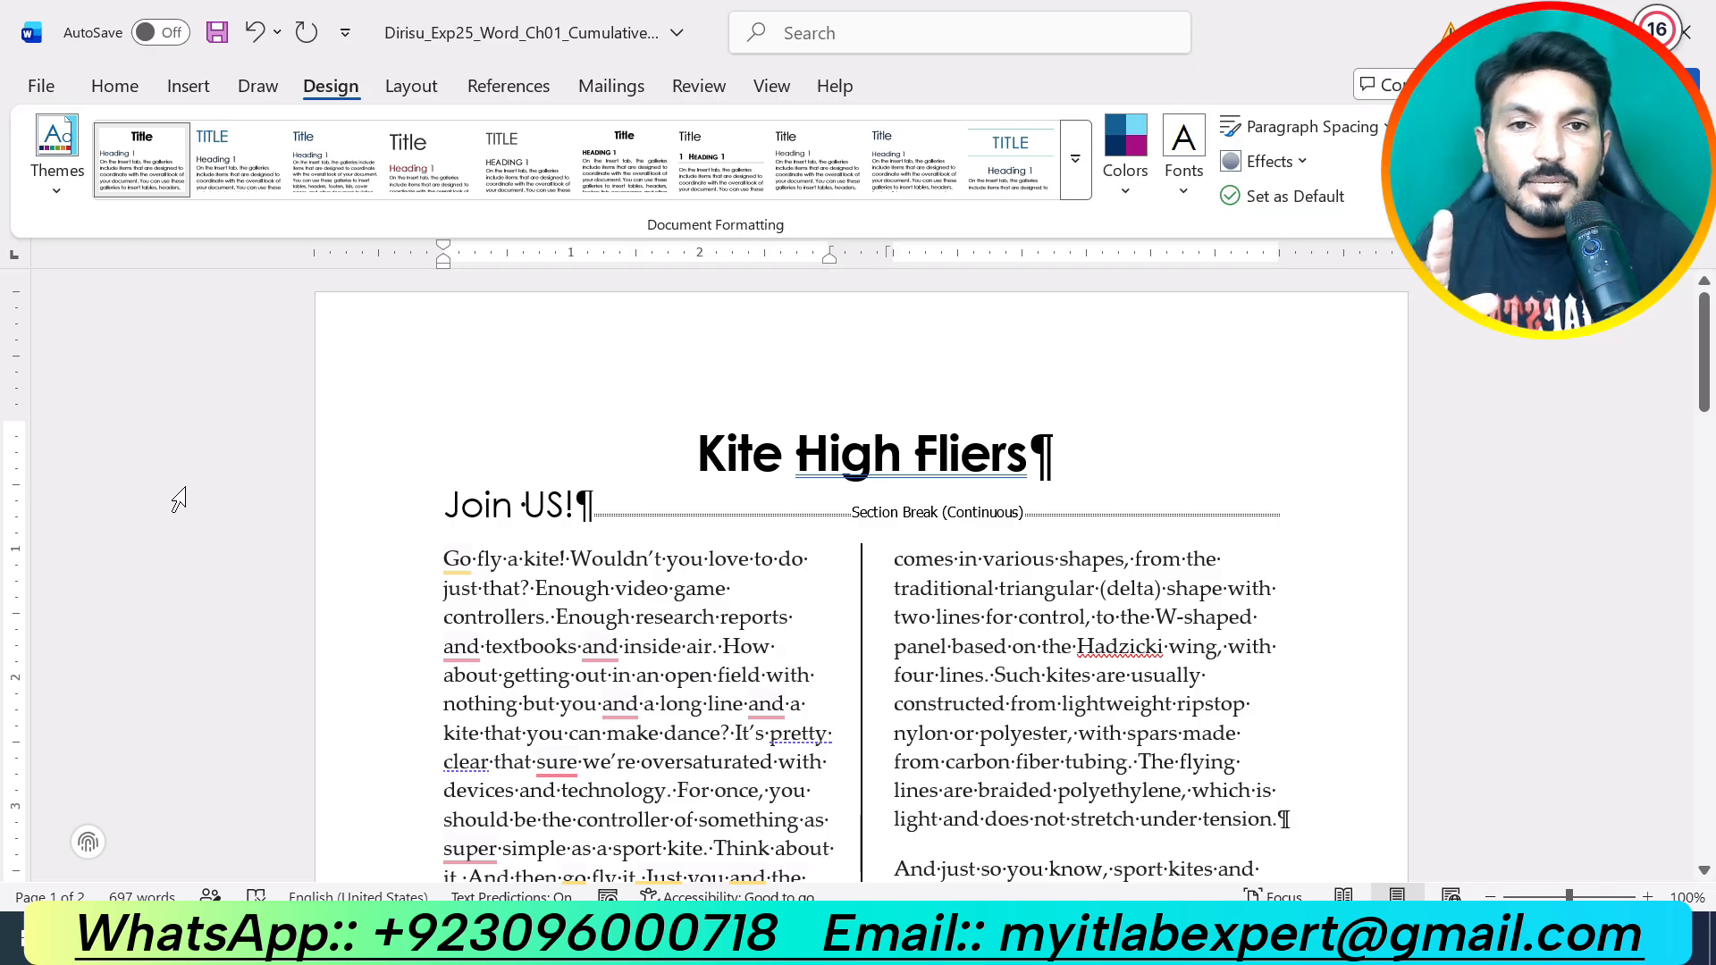
click(1124, 190)
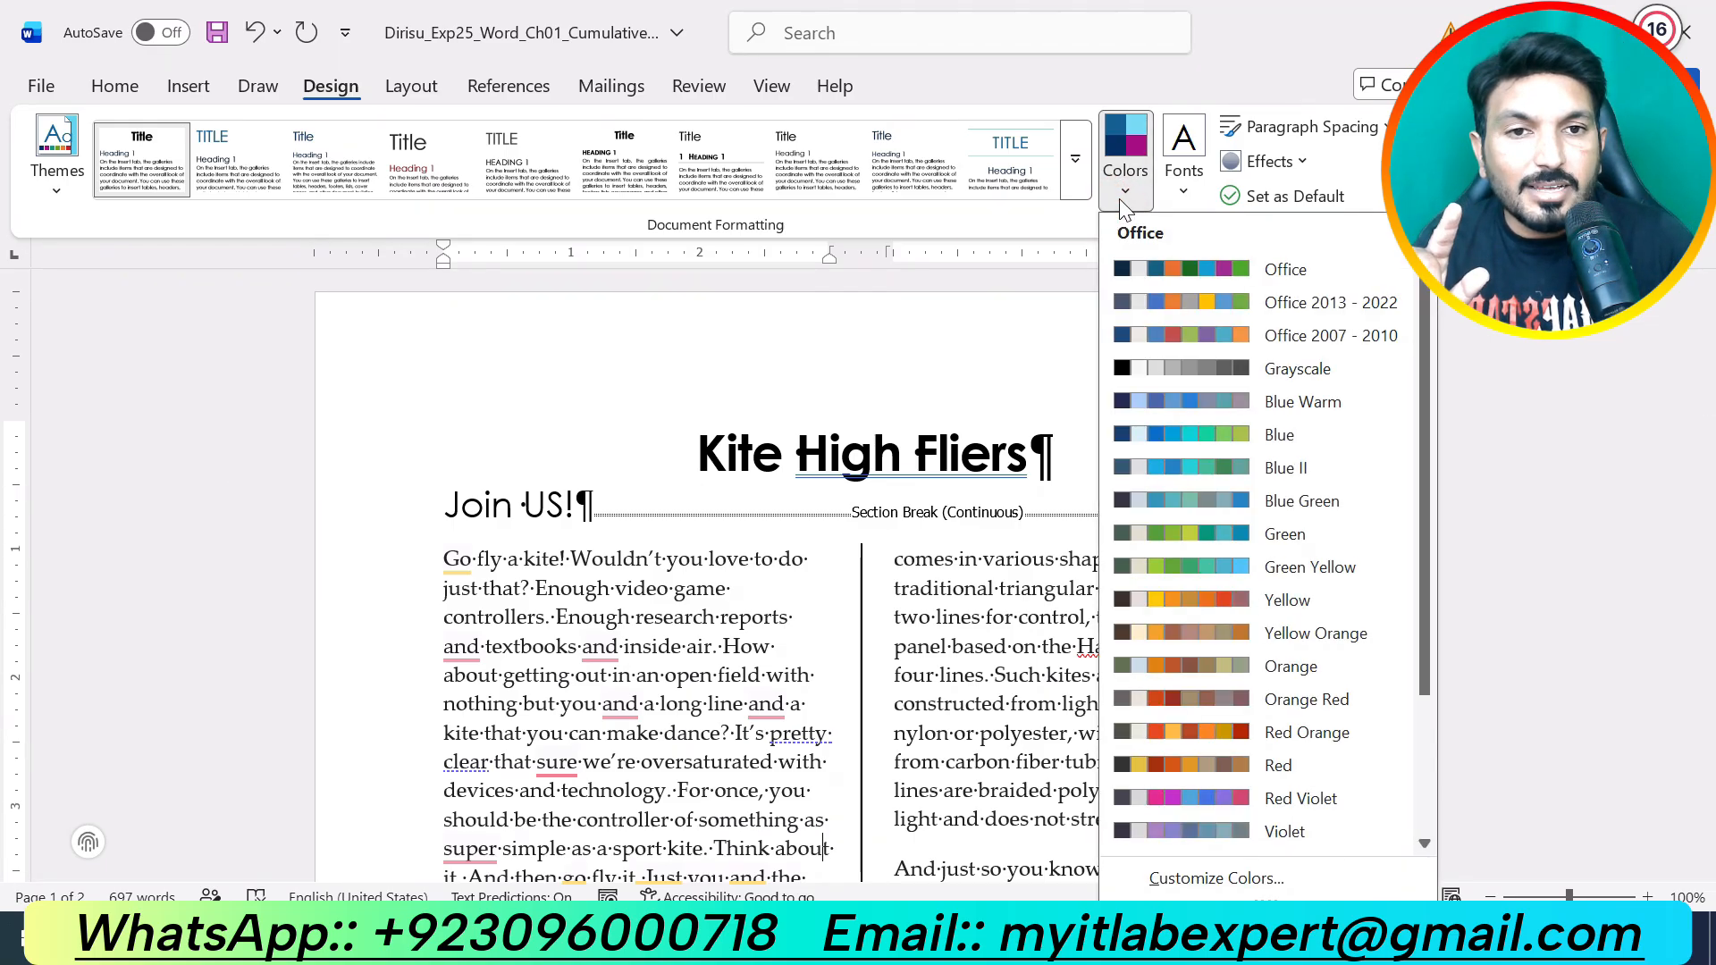
click(1291, 786)
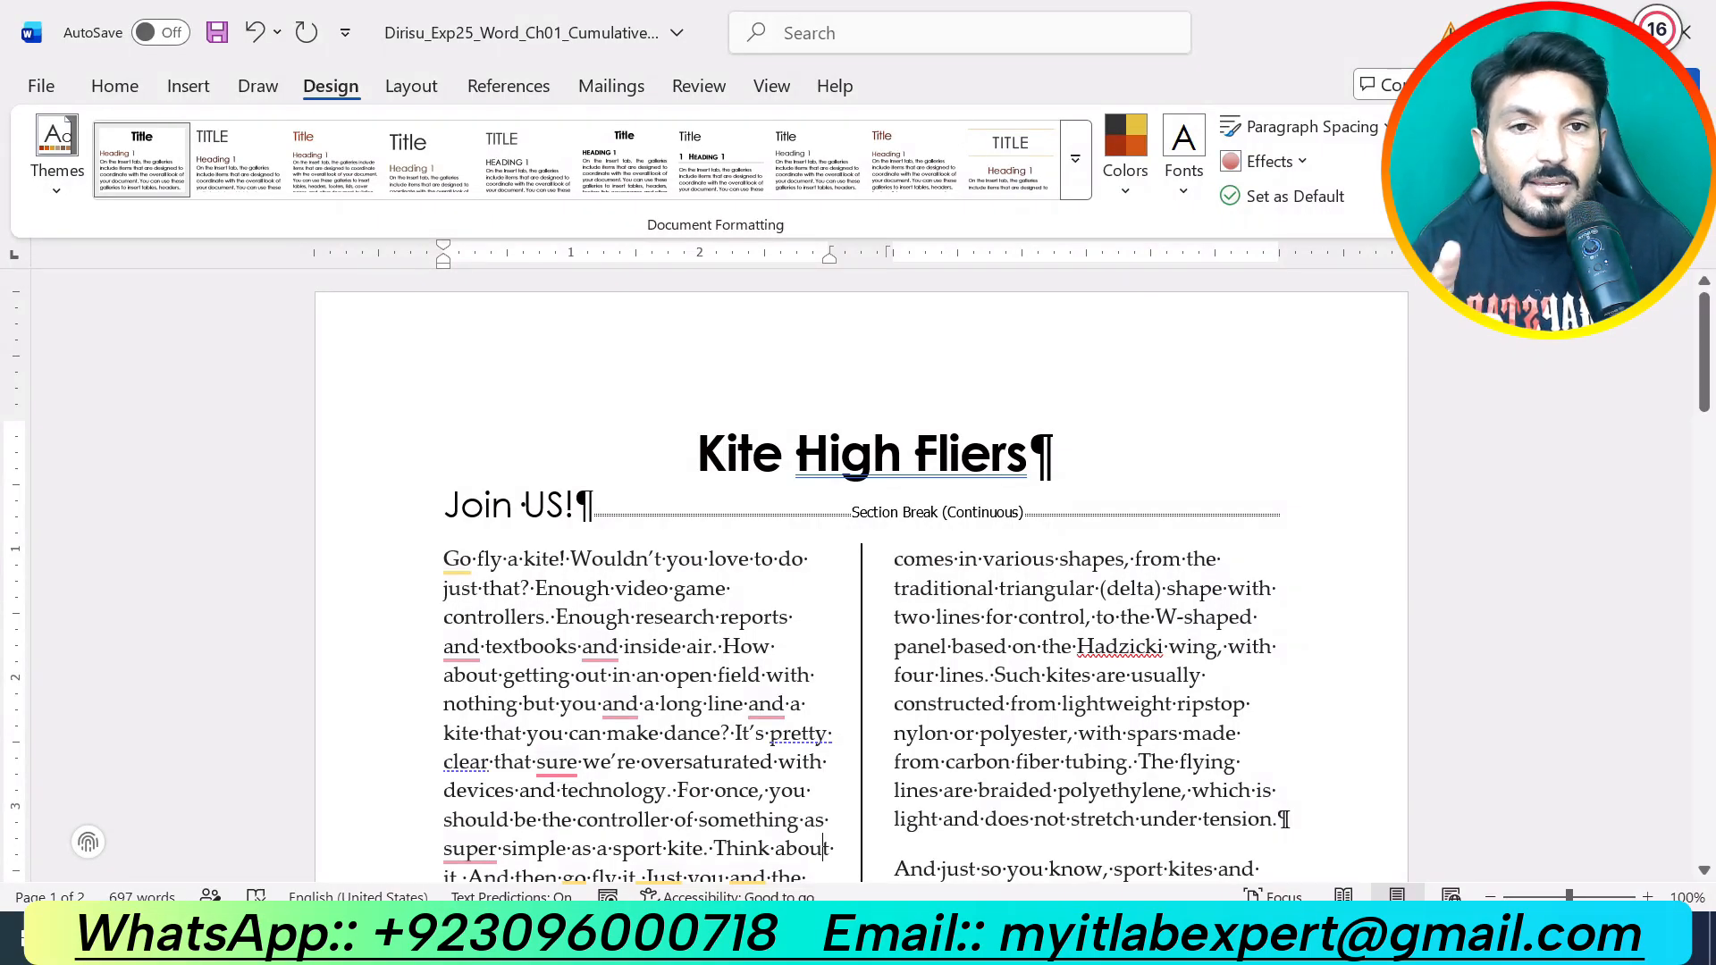
Step: Undo step 8's highlight, highlight step 9 (Box page border) yellow, and go back to the flyer
mouse_move(1081, 948)
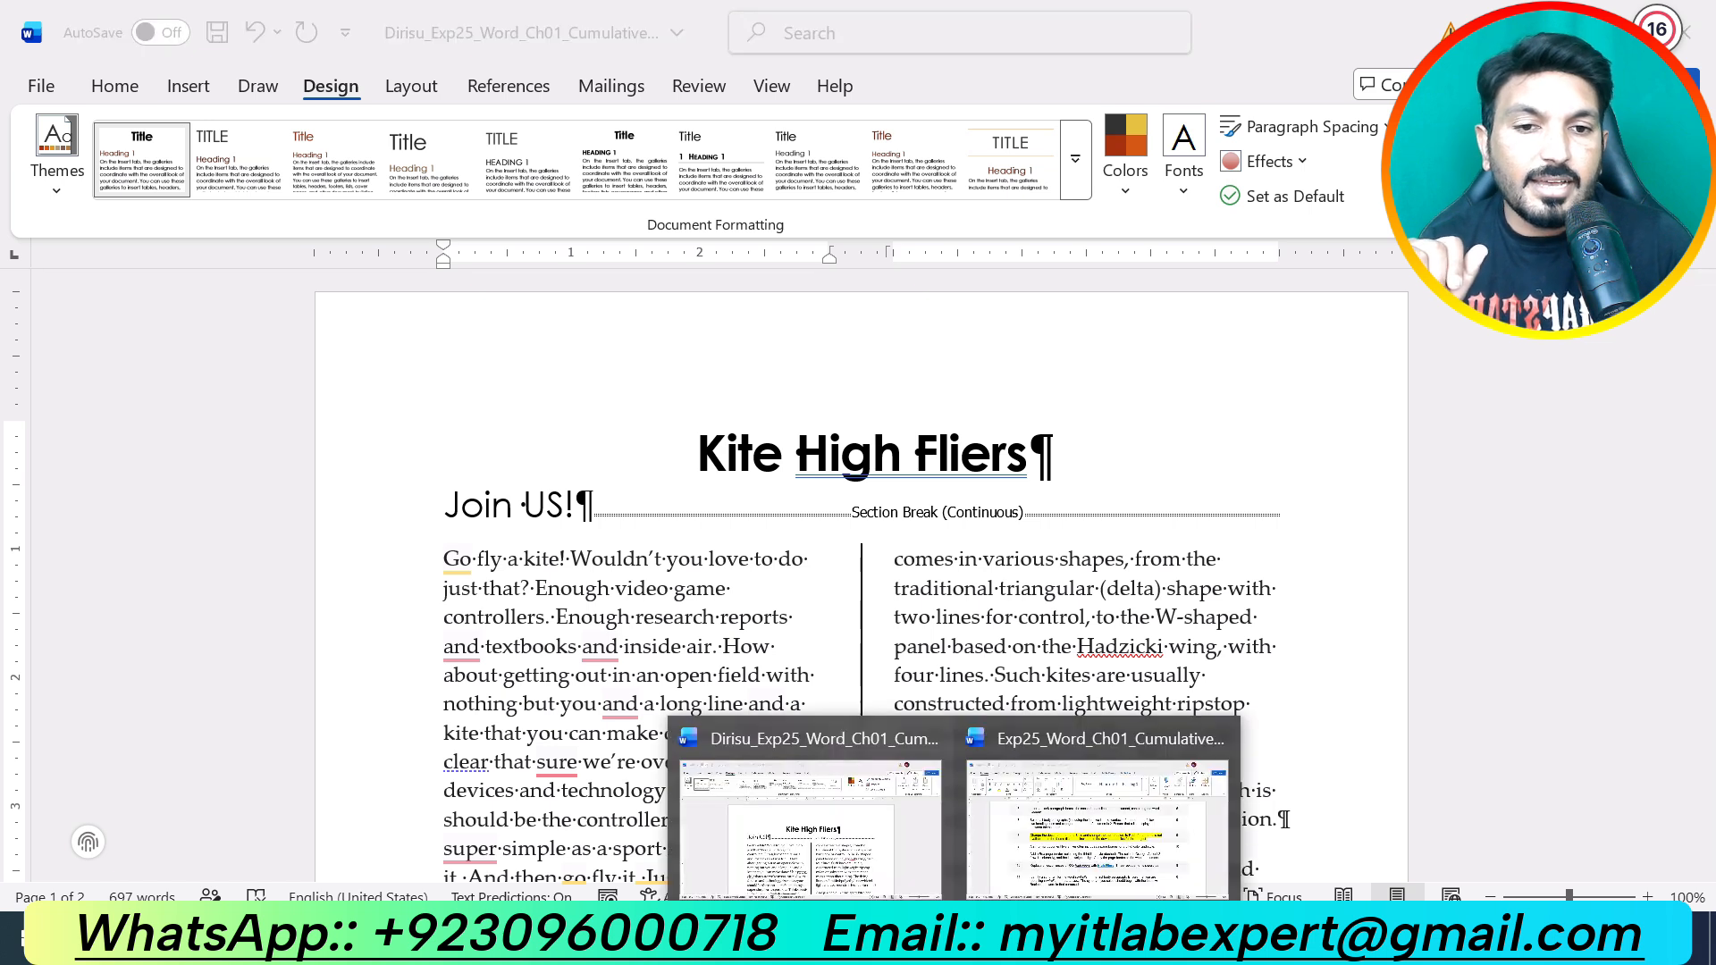
click(1099, 840)
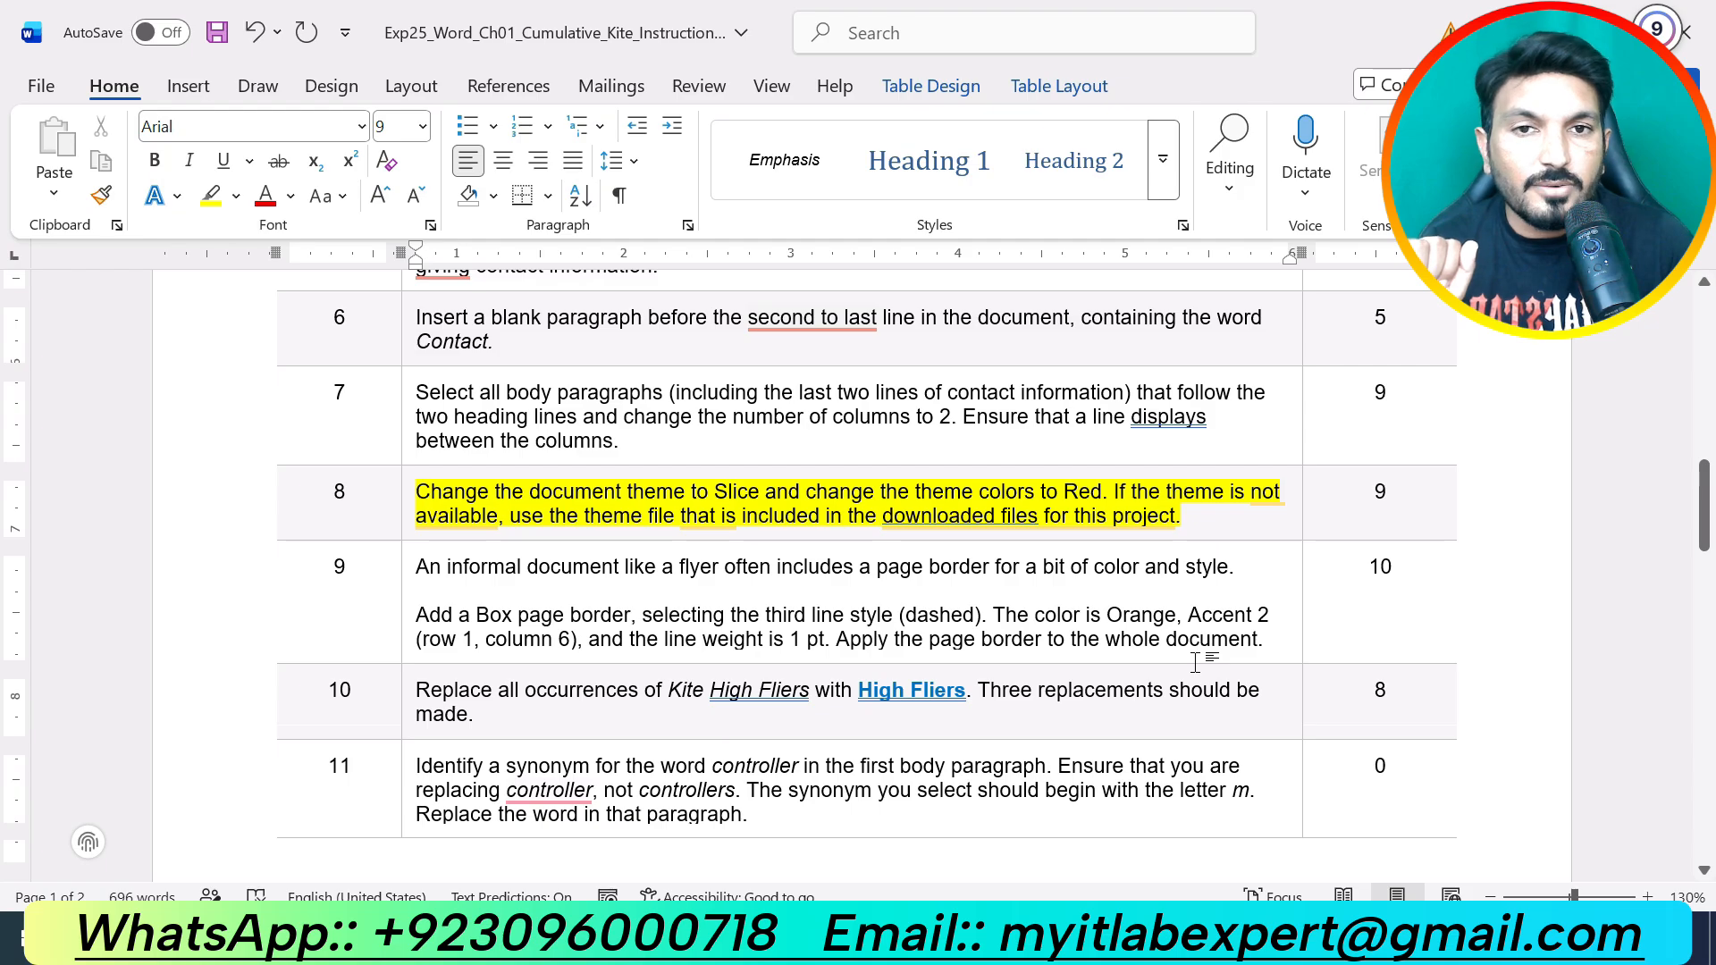
key(ctrl+z)
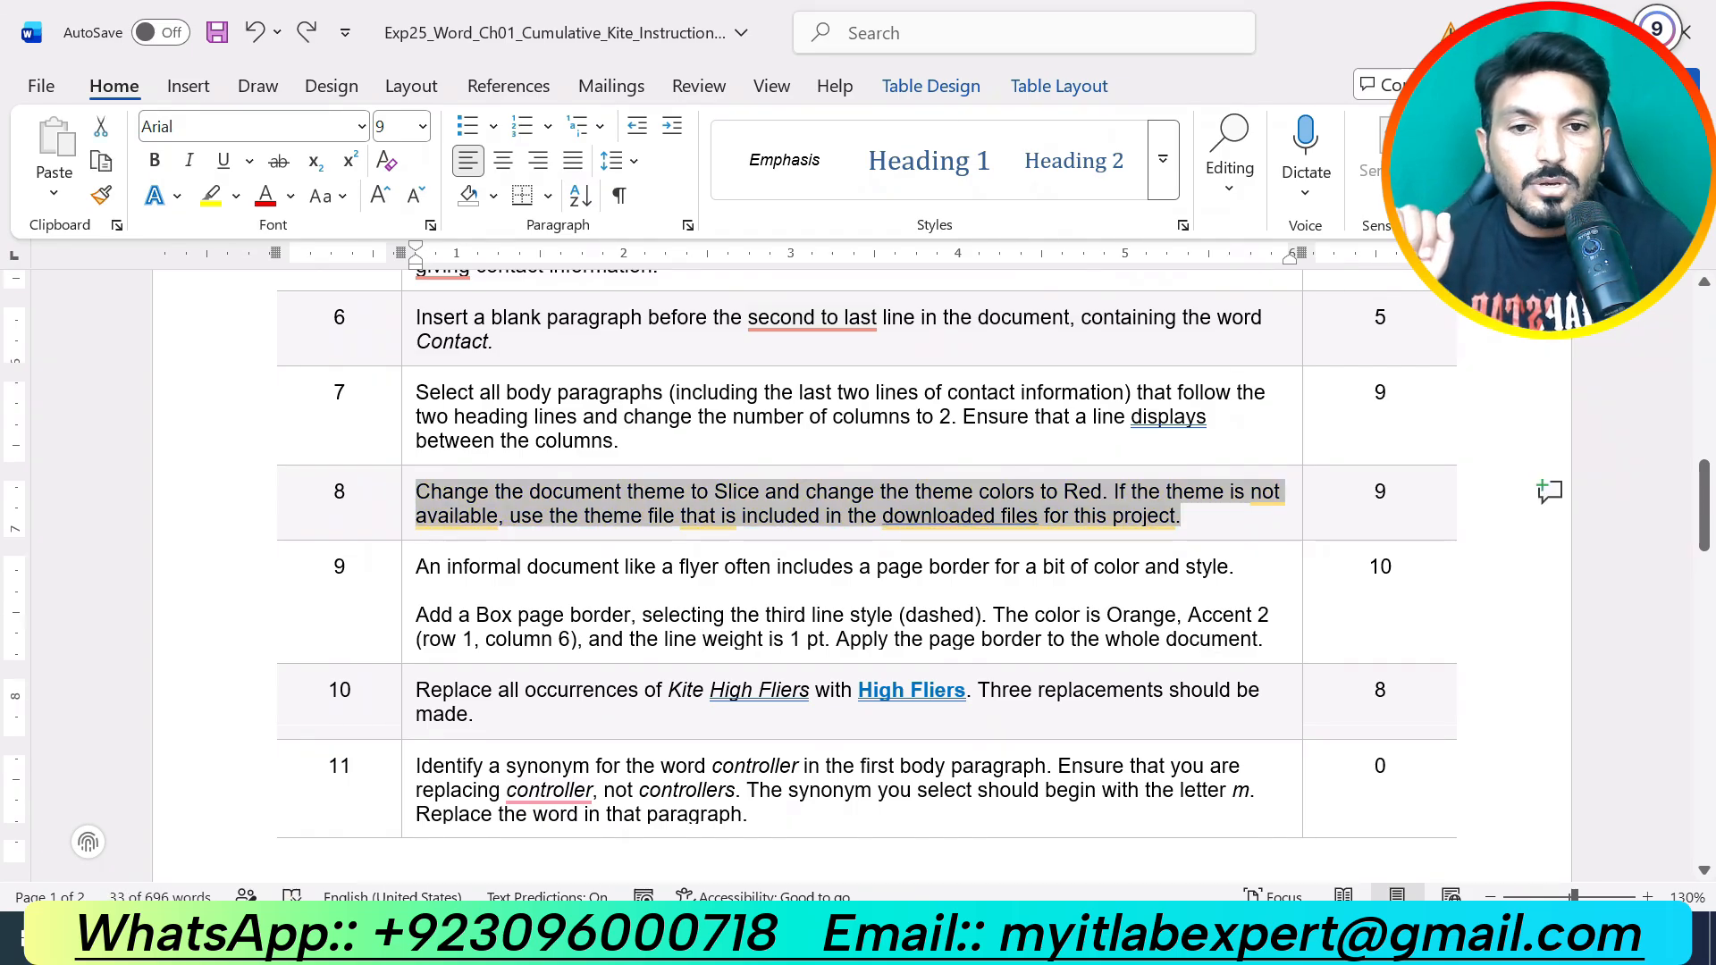
scroll(858, 572, down, 3)
drag(1265, 473, 417, 400)
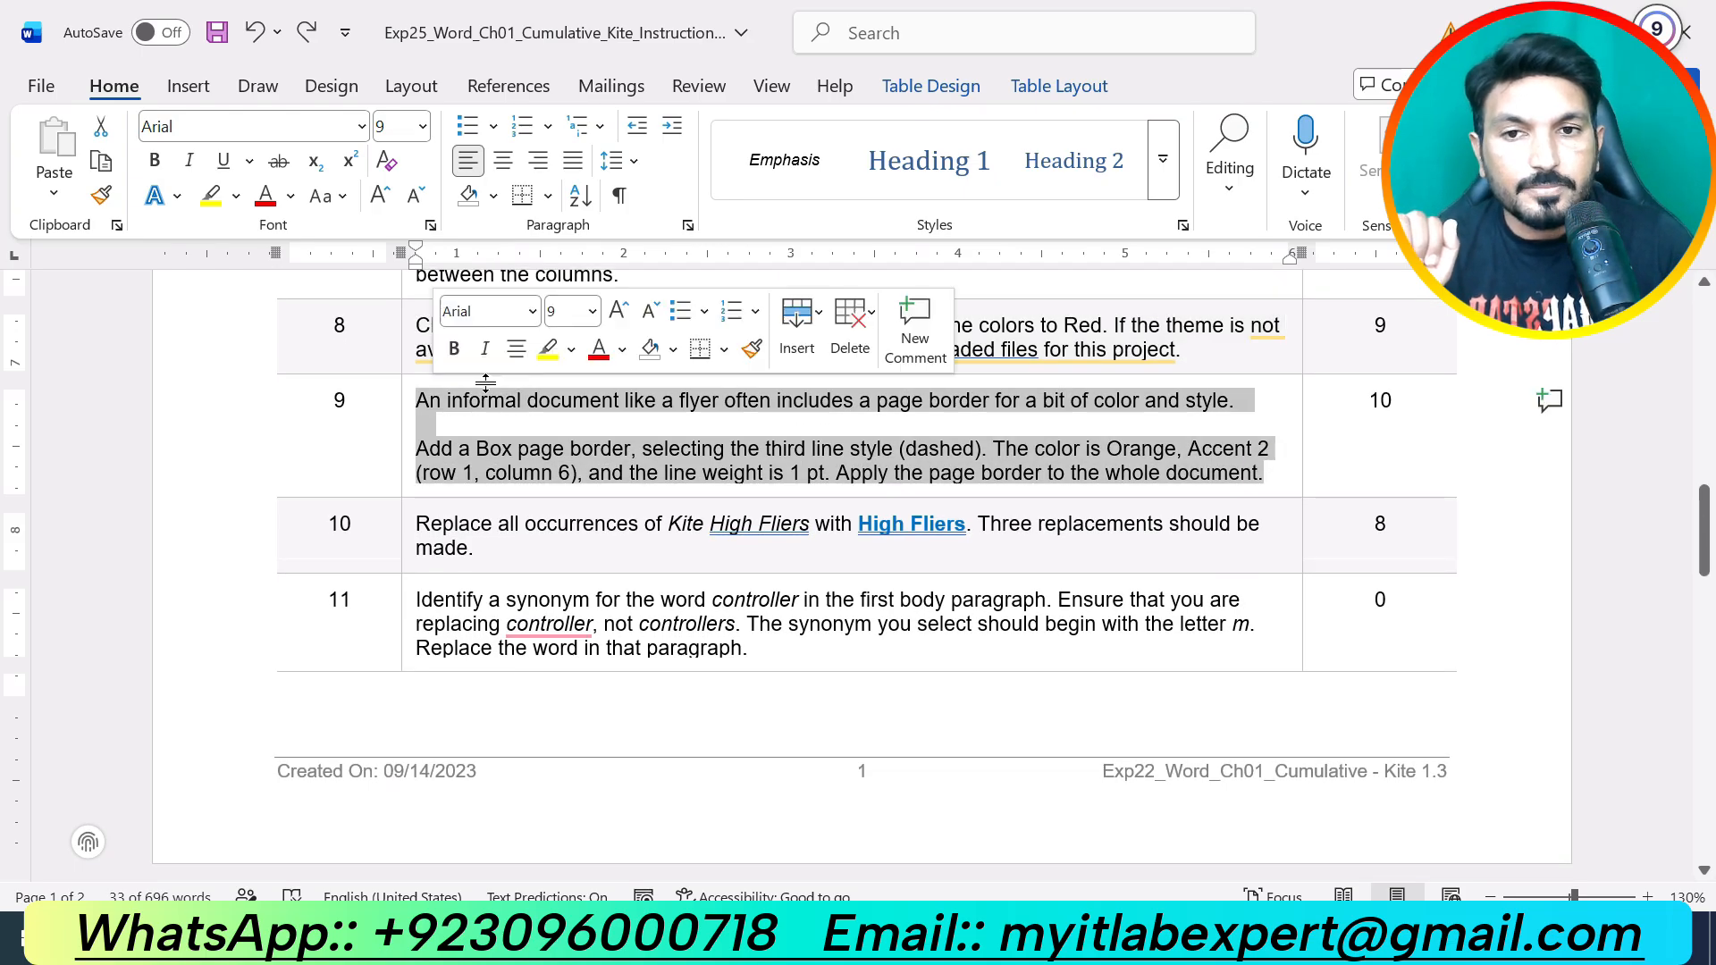
click(548, 349)
click(606, 428)
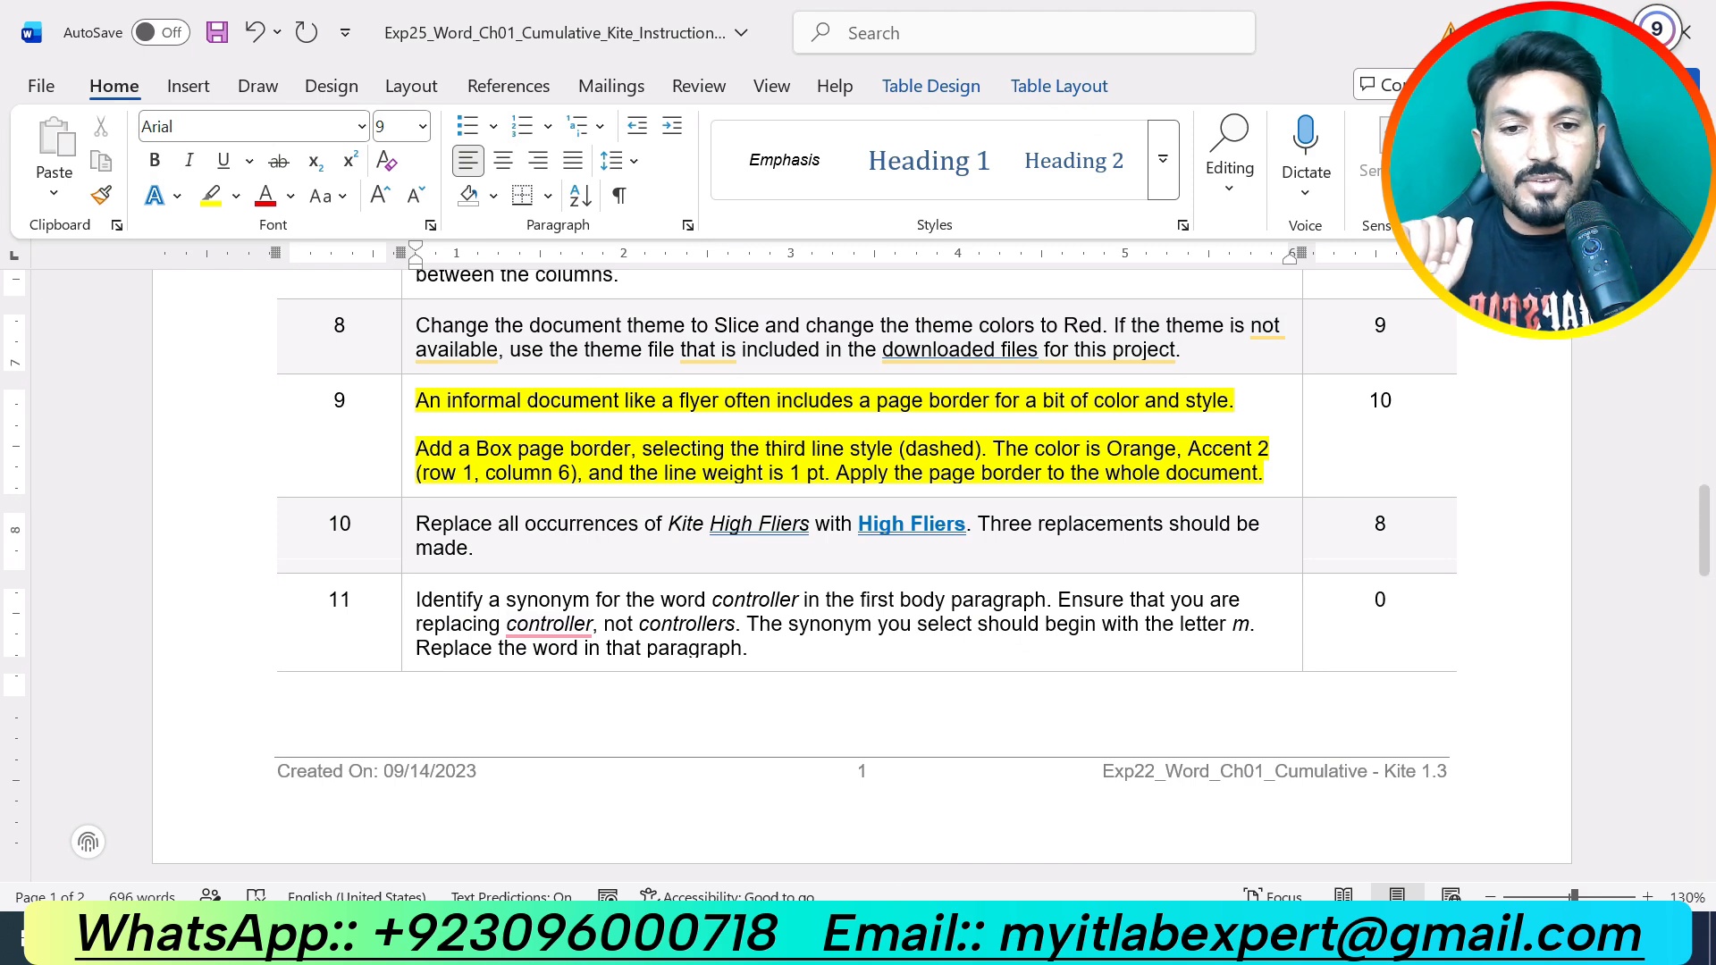
mouse_move(957, 946)
click(810, 809)
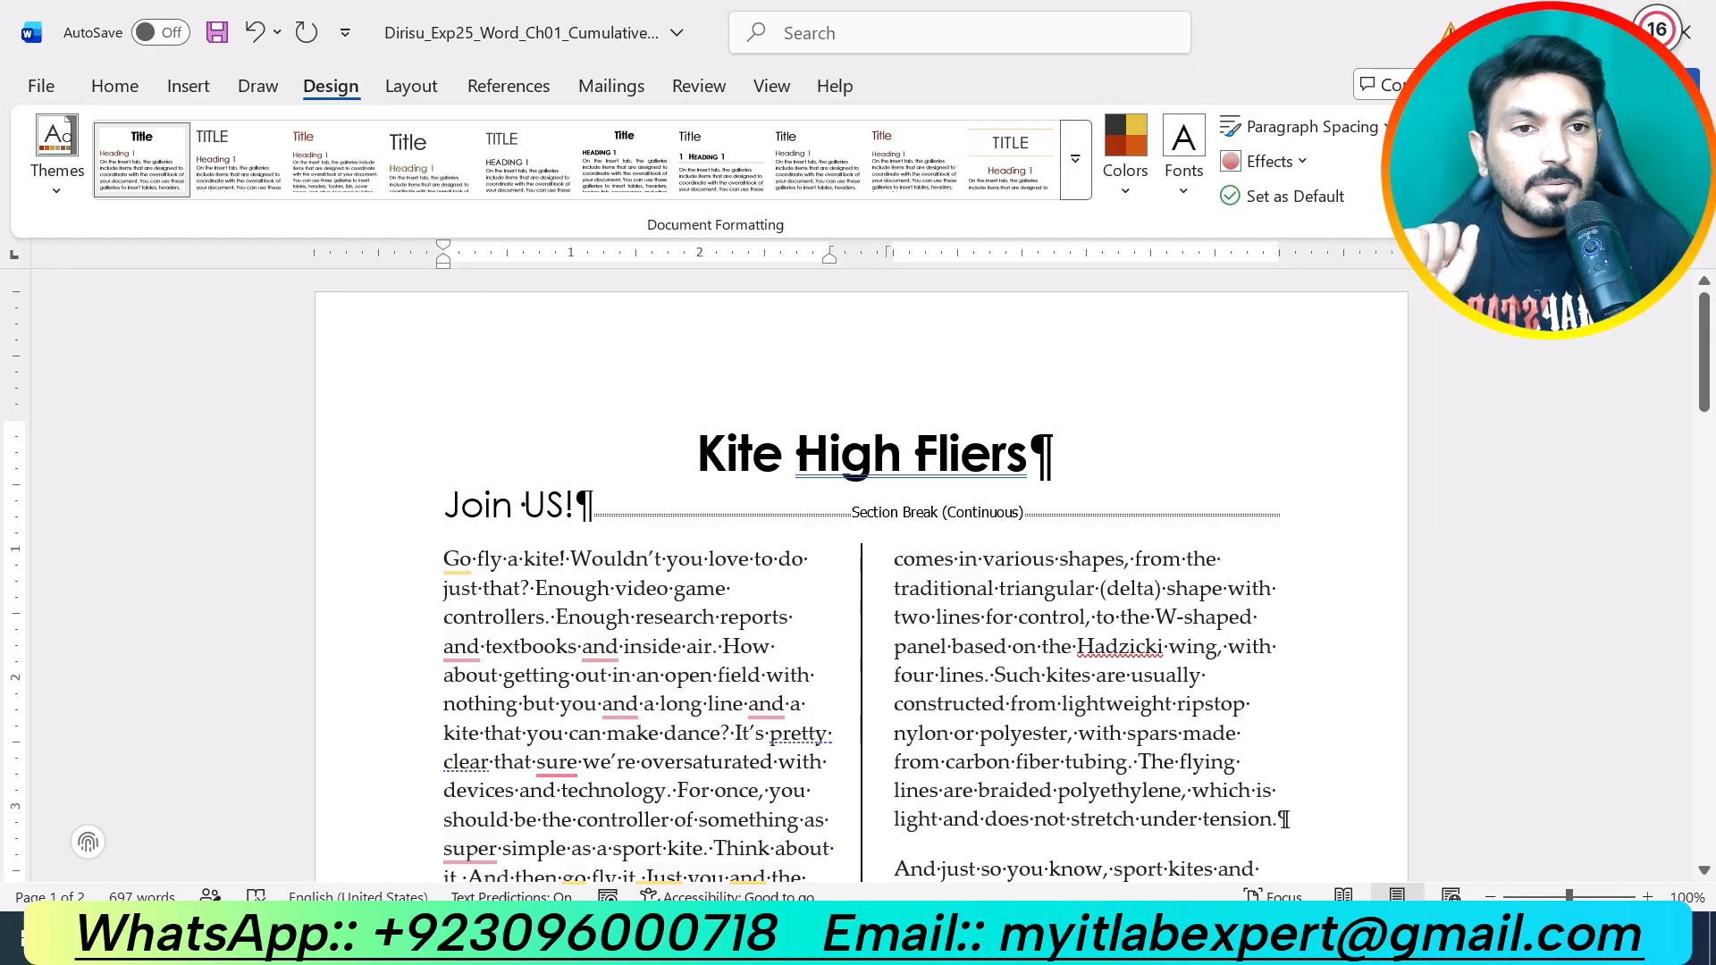
Step: Add a dashed Box page border, Orange Accent 2, 1 pt, applied to the whole document
click(1585, 150)
drag(1225, 249, 1021, 240)
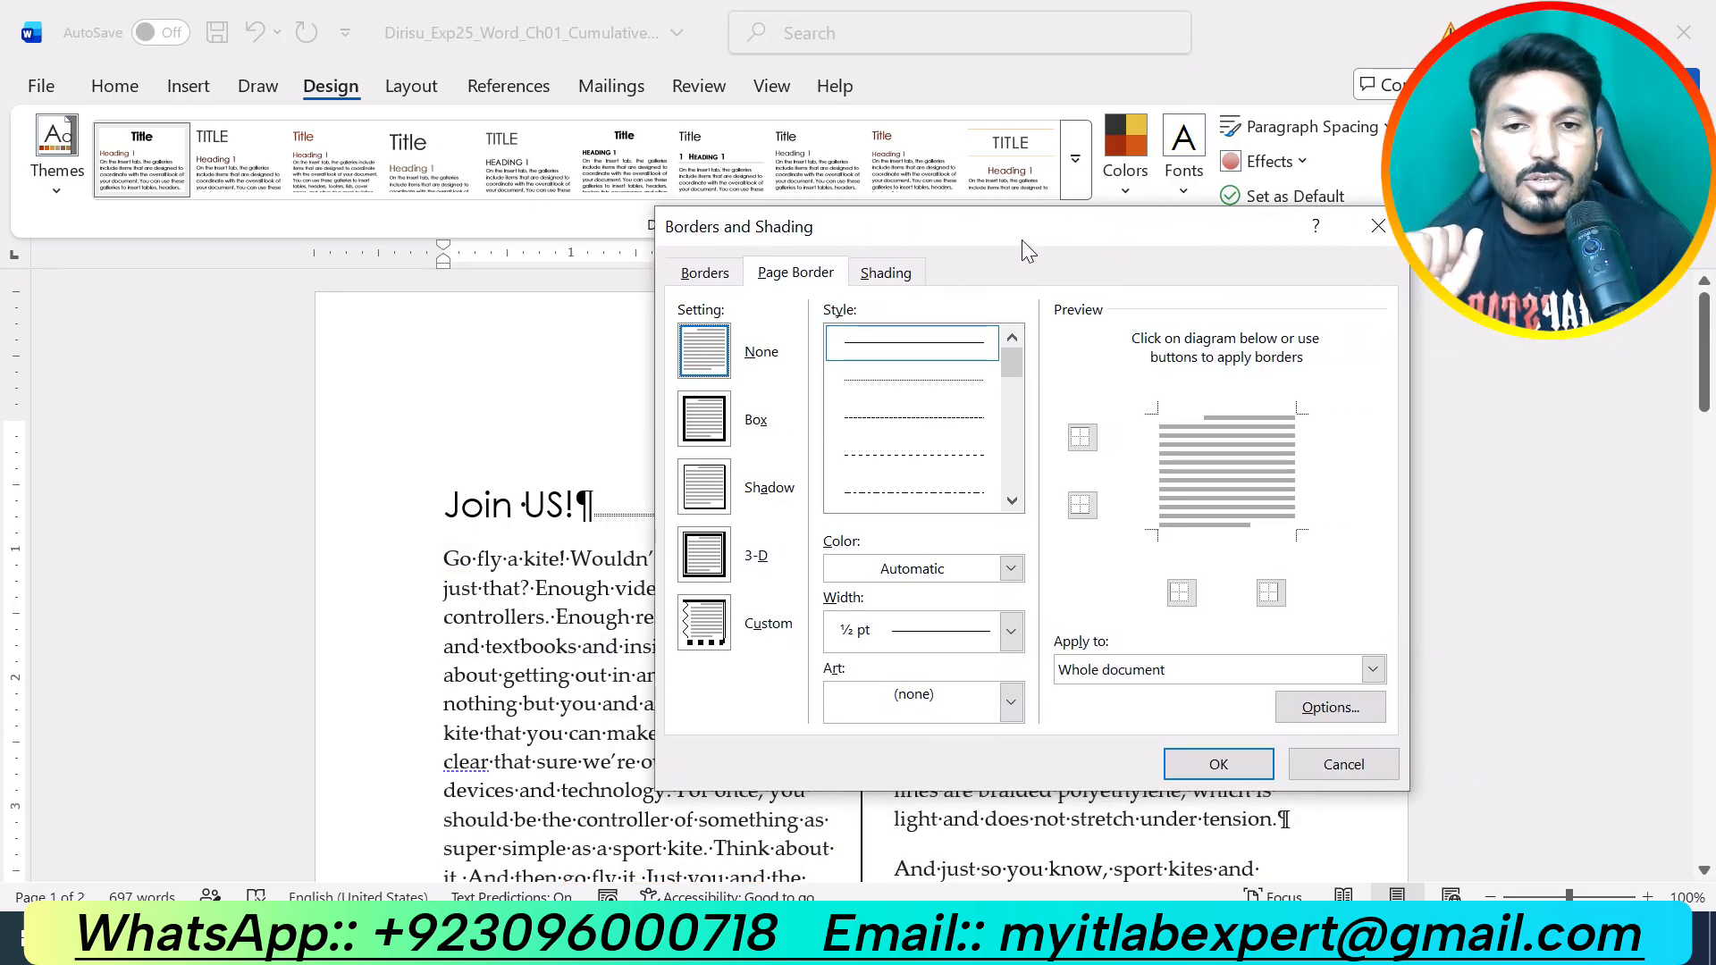
click(715, 422)
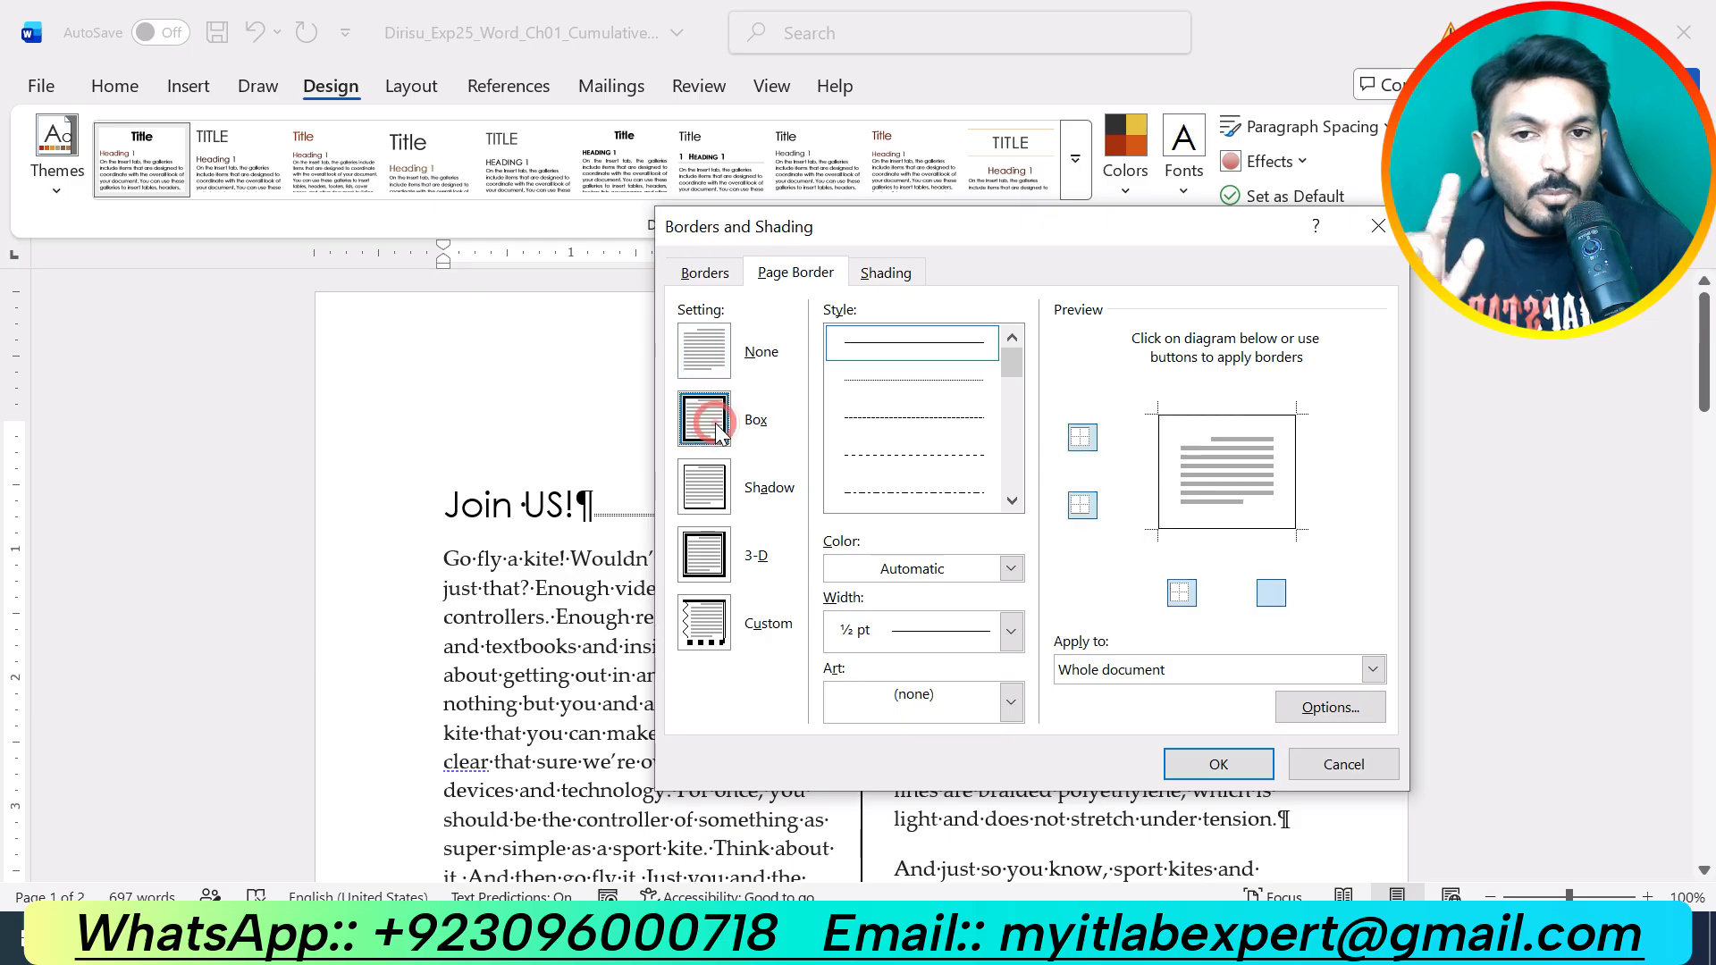
click(914, 417)
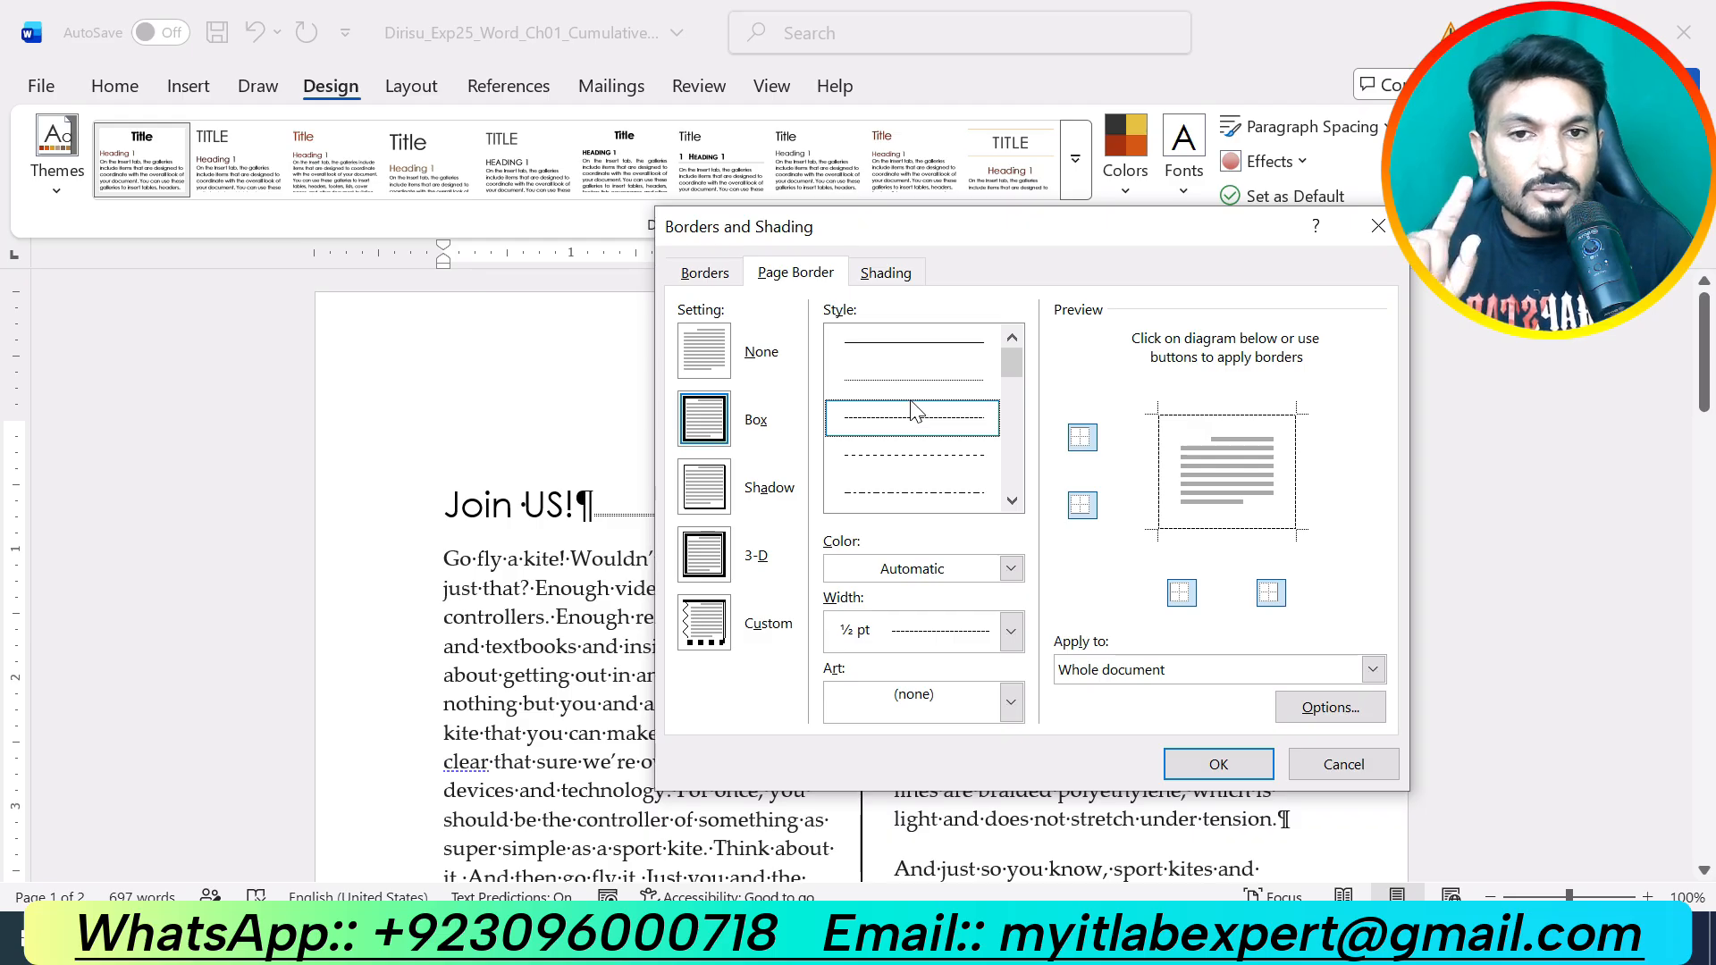
click(1010, 570)
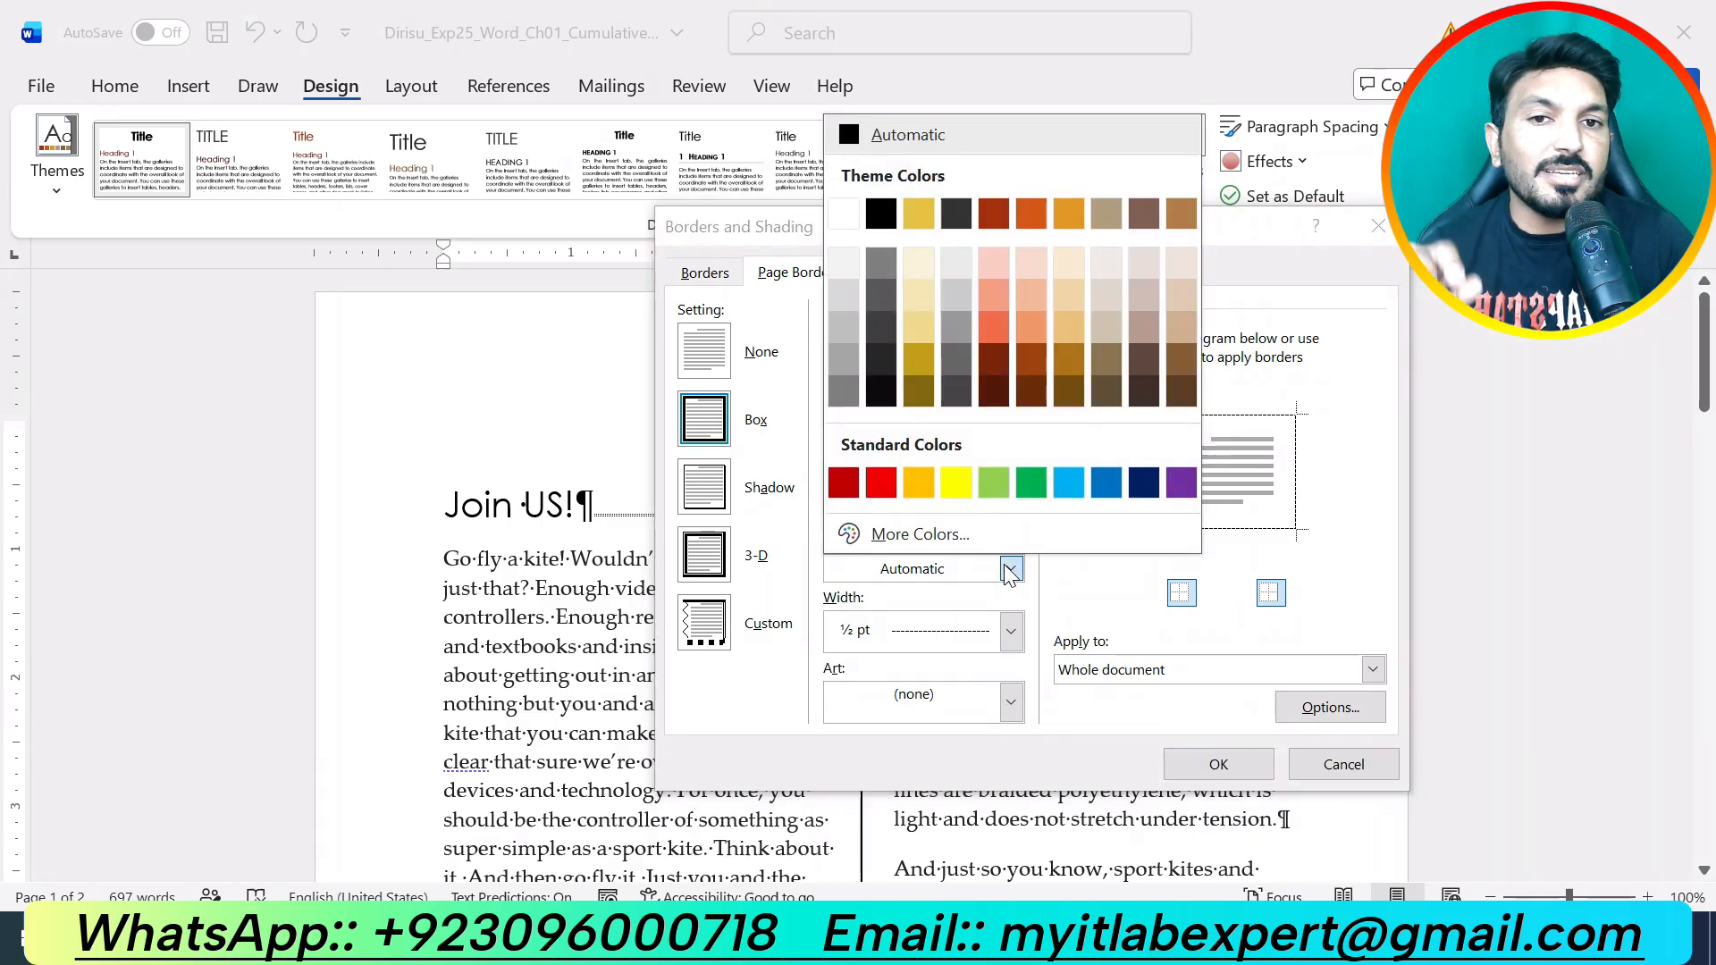
click(1043, 219)
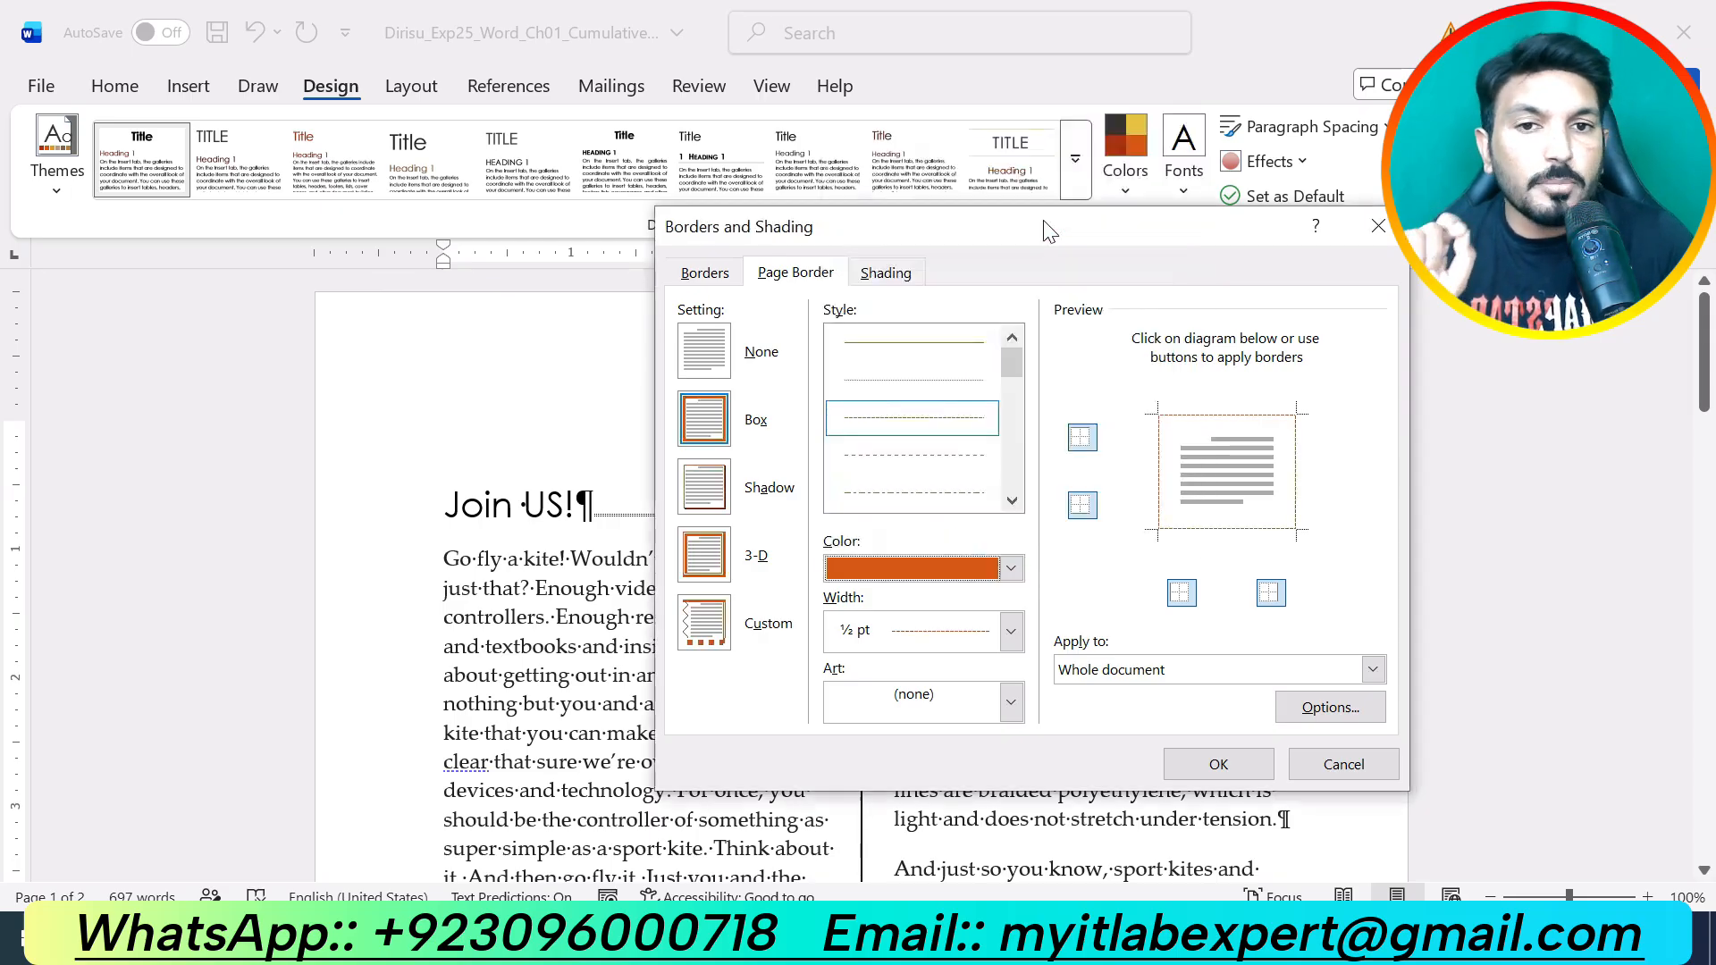
click(1015, 645)
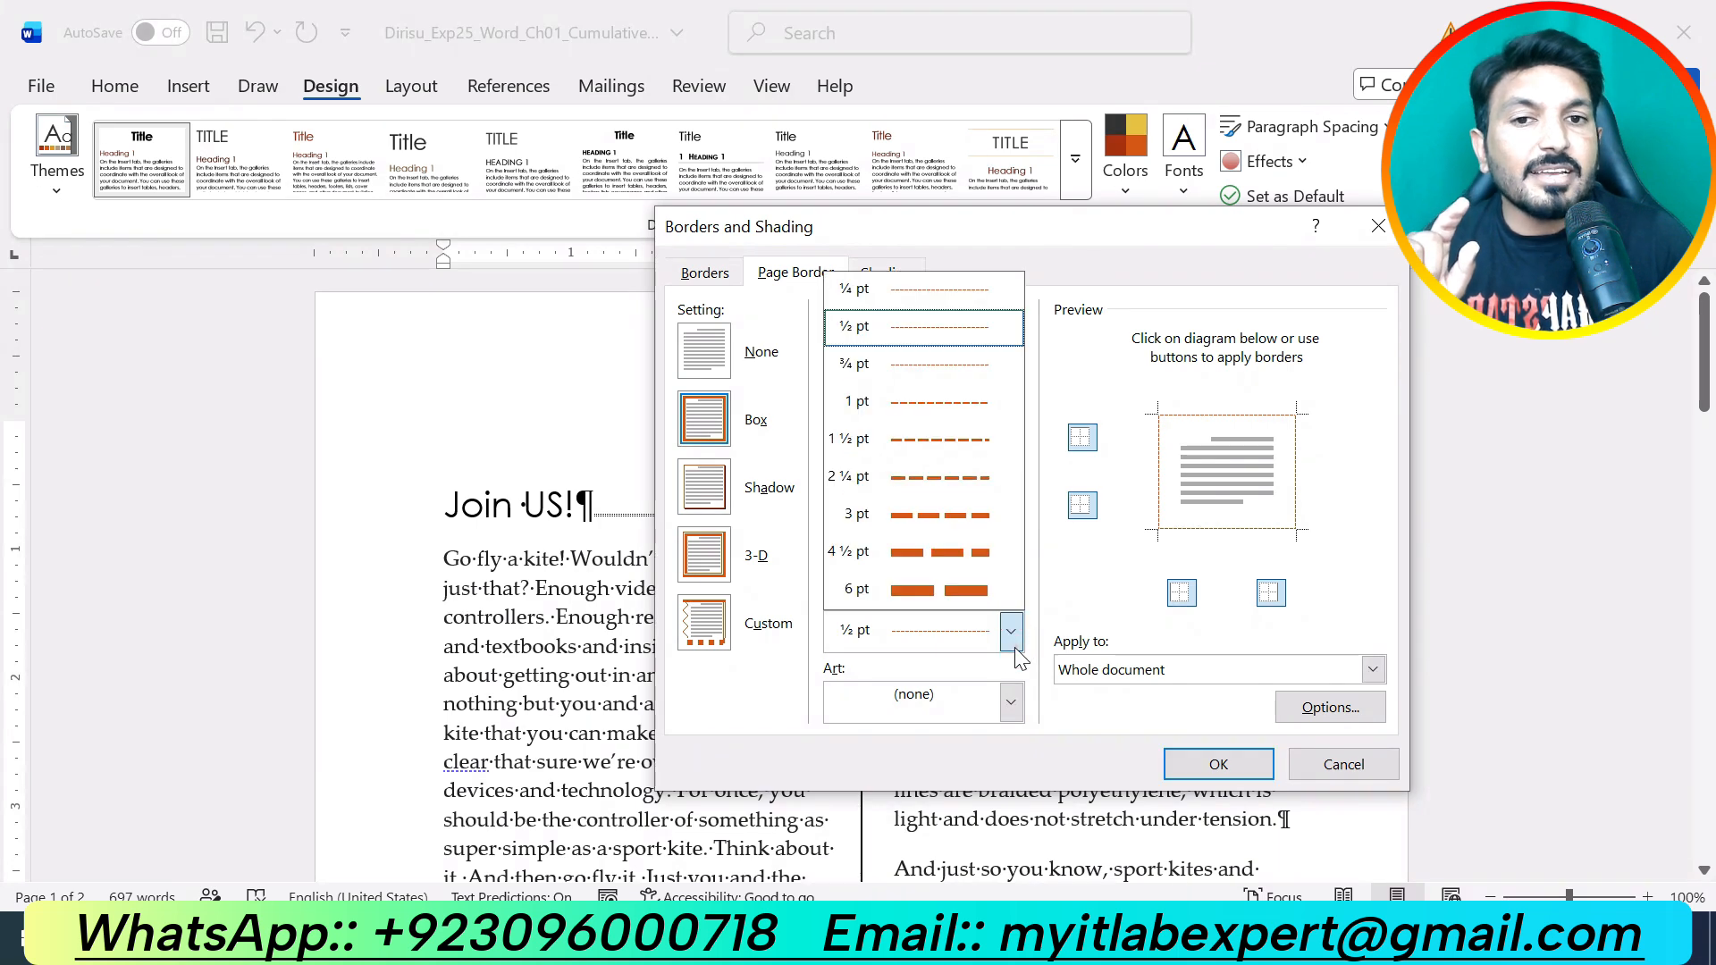
click(913, 404)
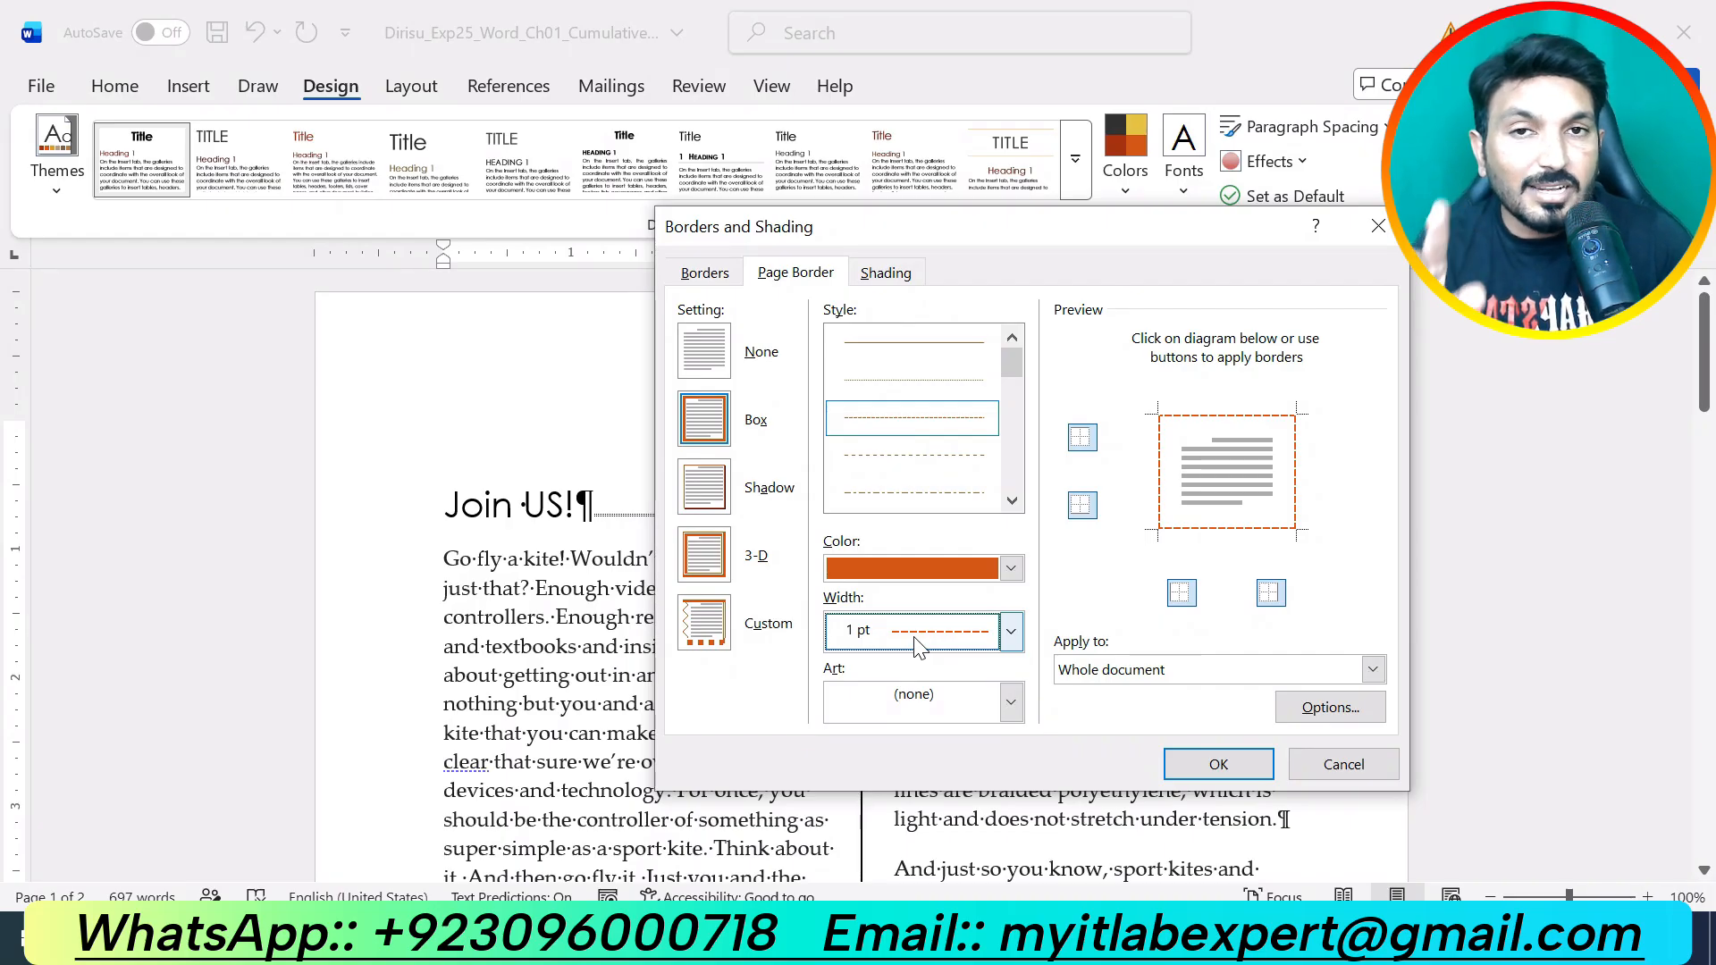
click(1132, 674)
click(1131, 689)
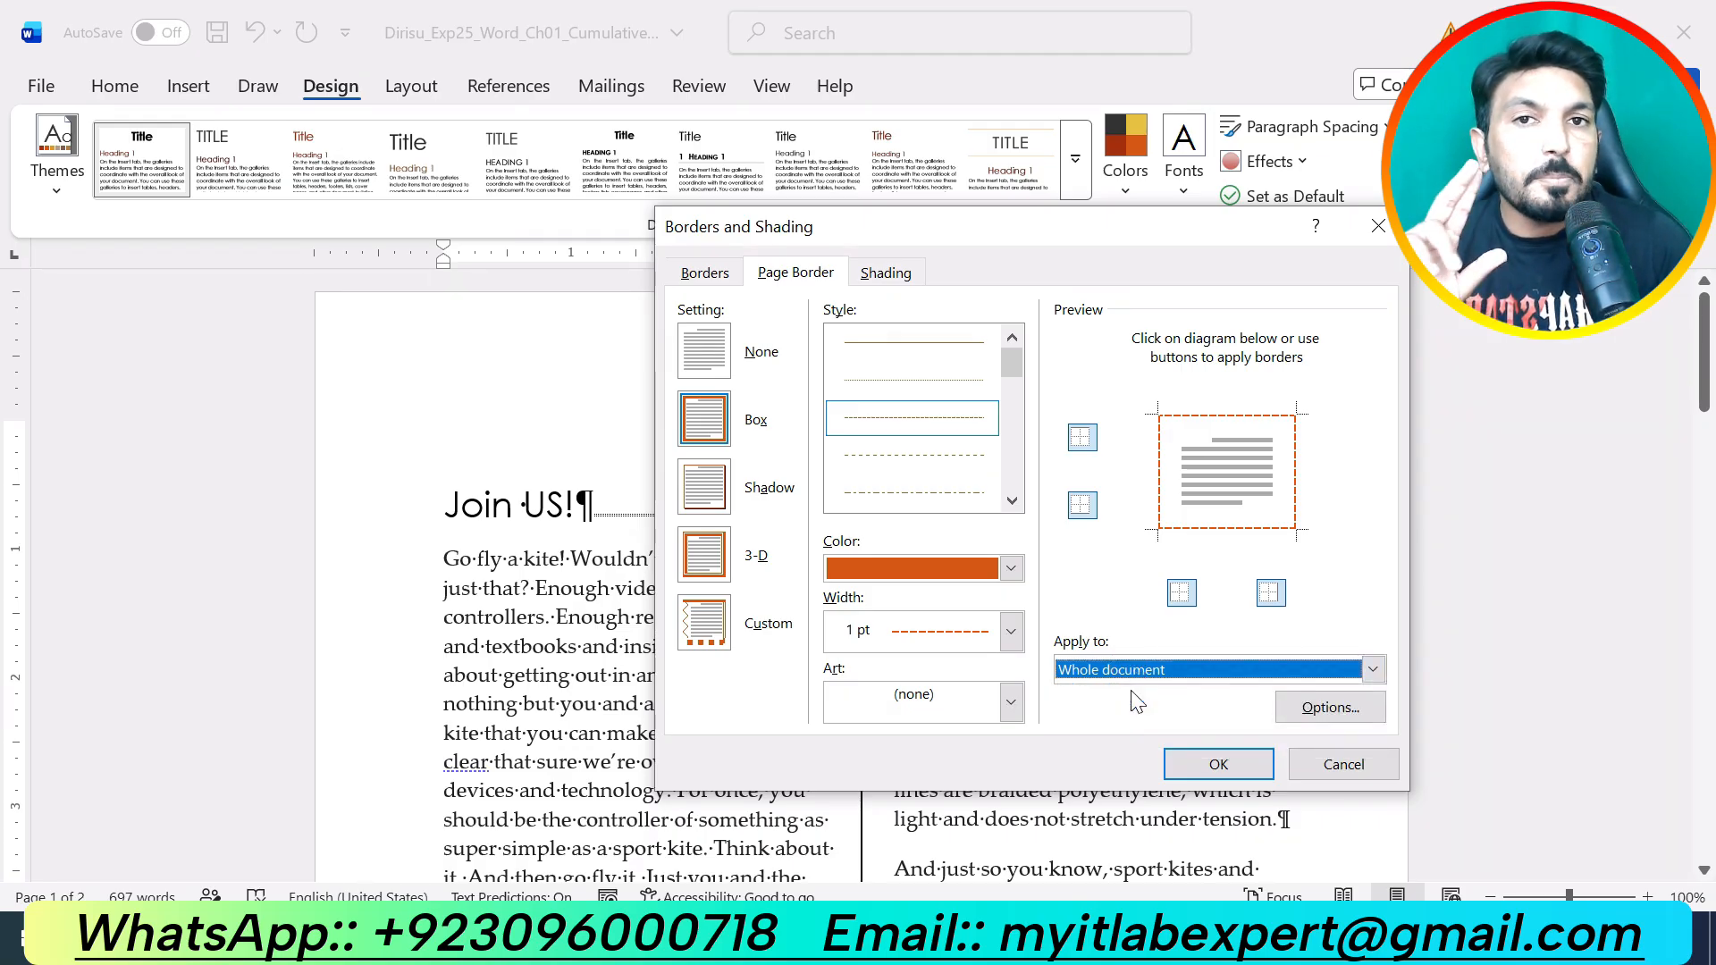
click(1191, 769)
scroll(861, 577, down, 2)
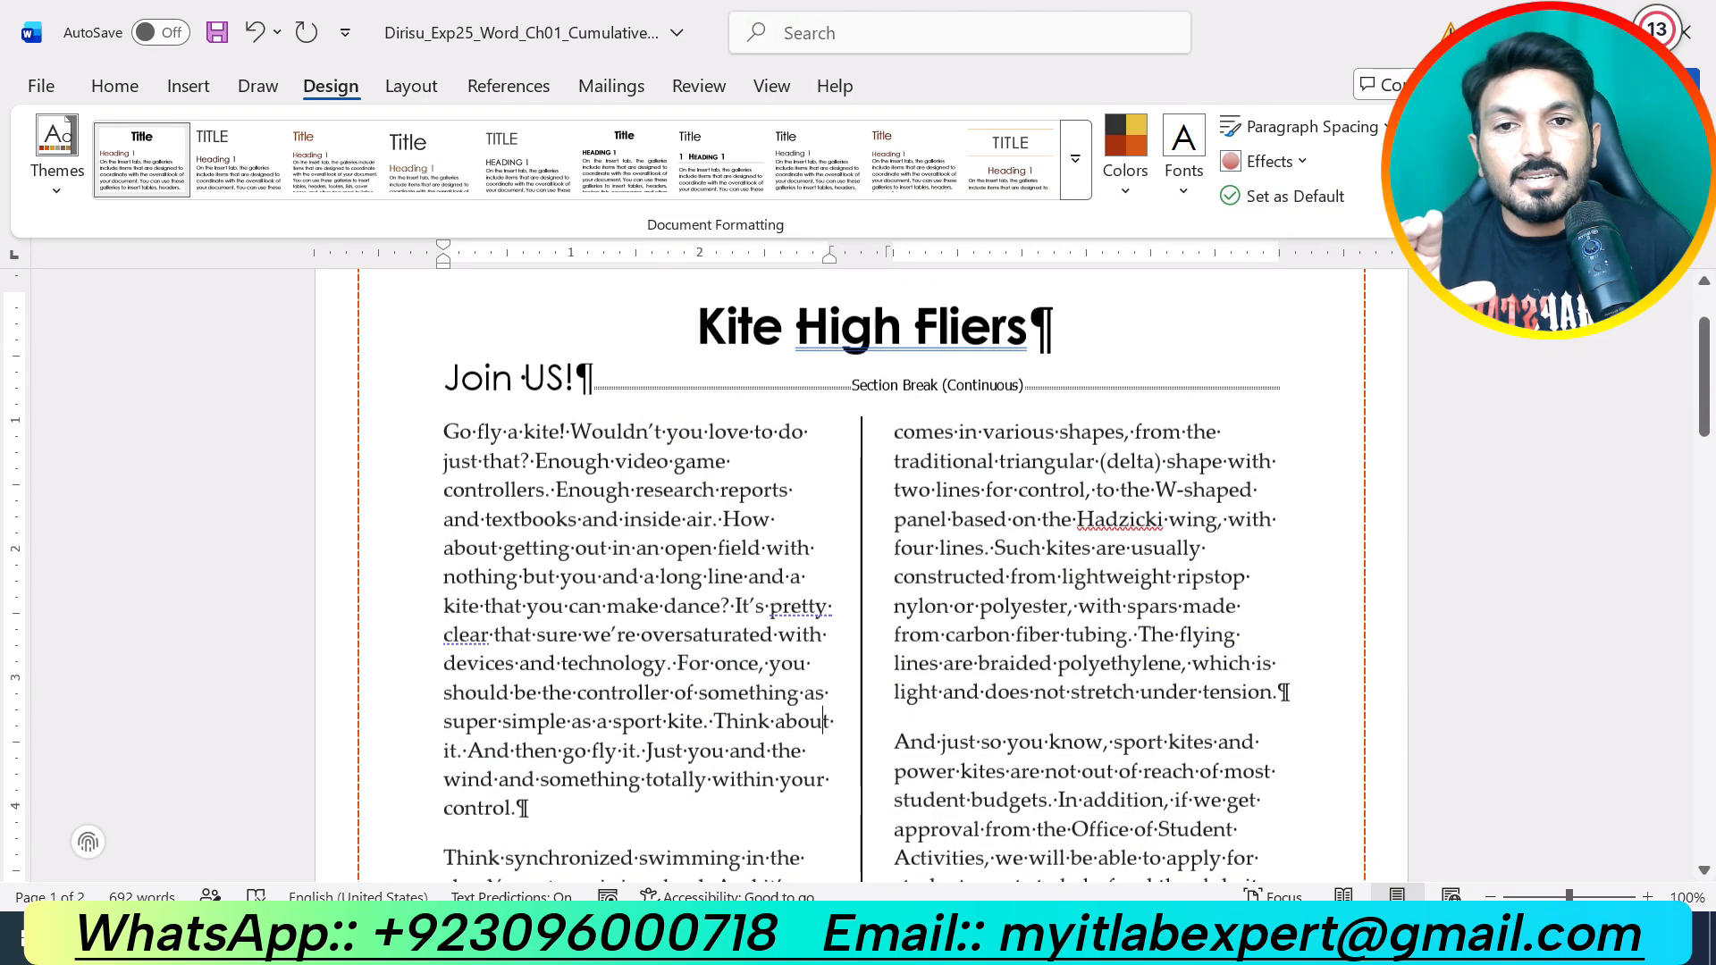
scroll(861, 576, up, 1)
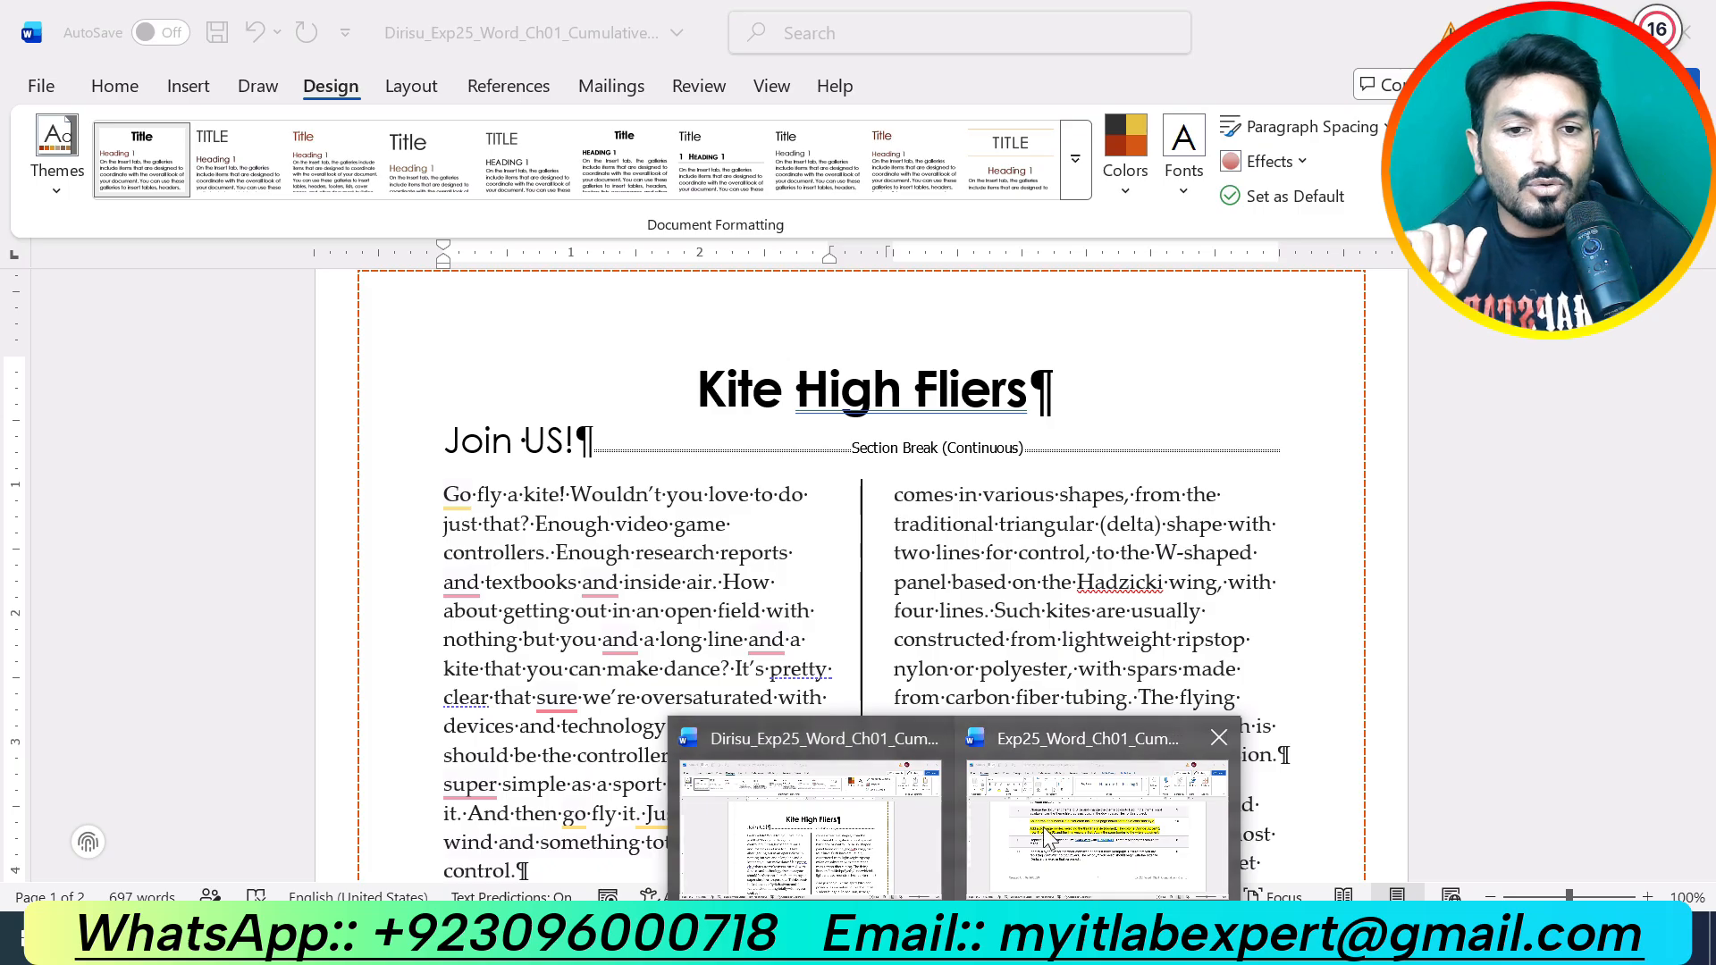
click(1043, 828)
scroll(1005, 781, down, 7)
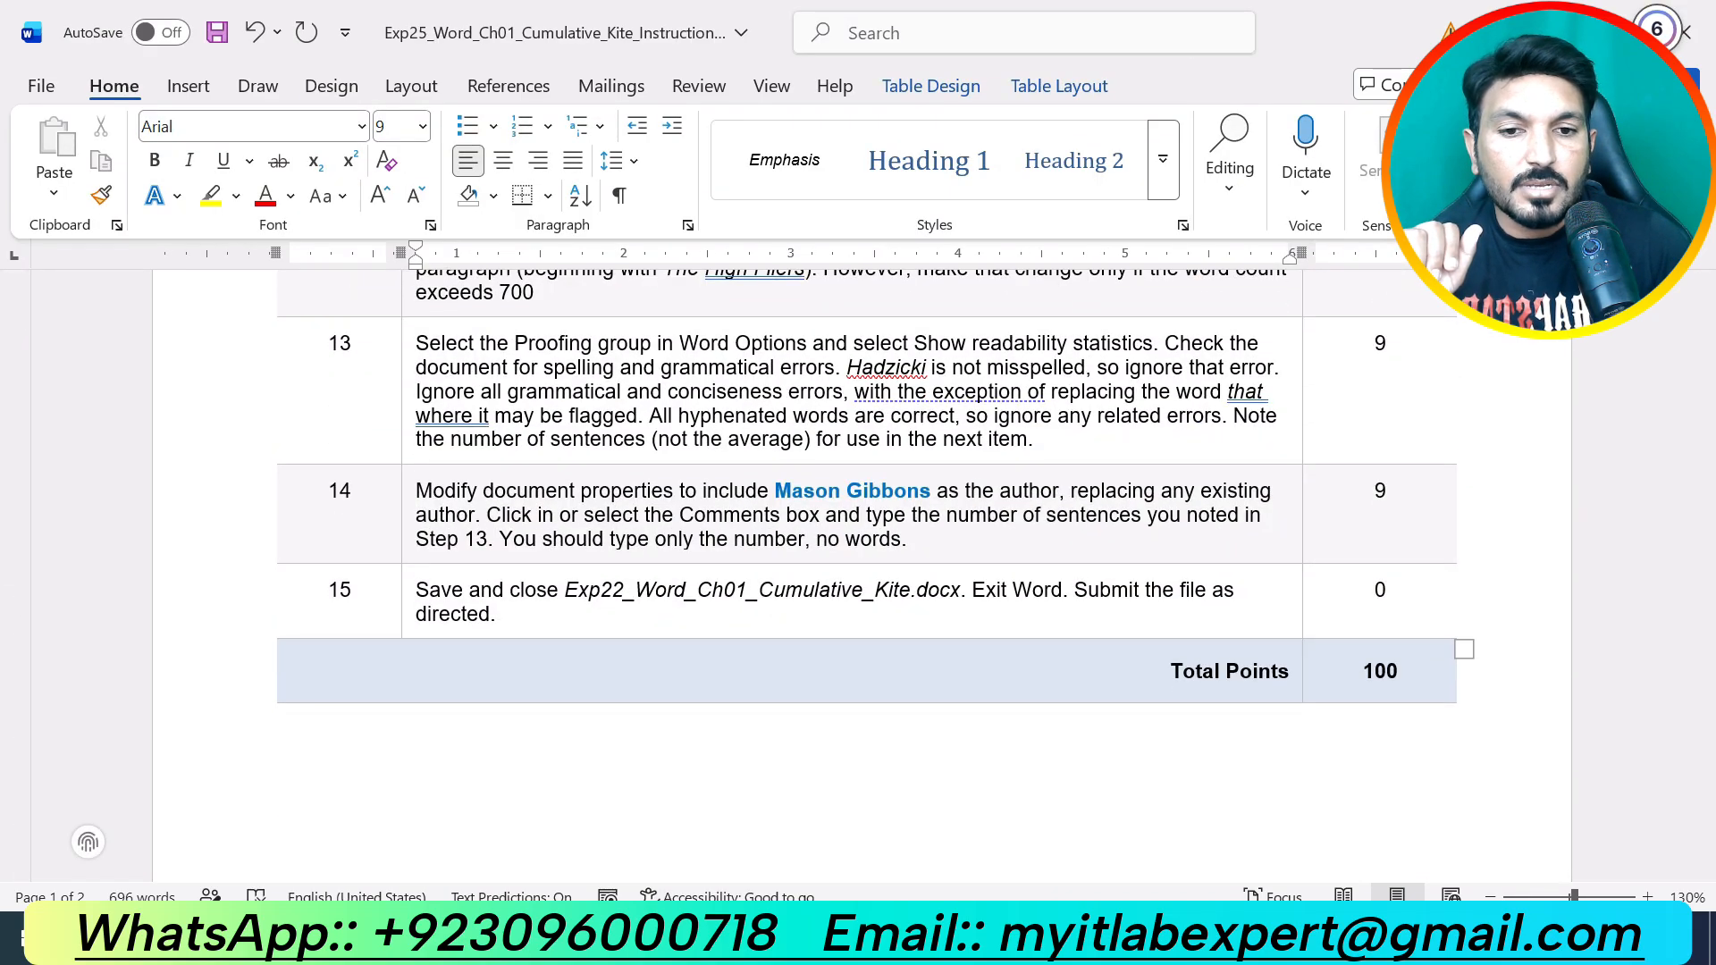
click(845, 872)
scroll(840, 835, up, 1)
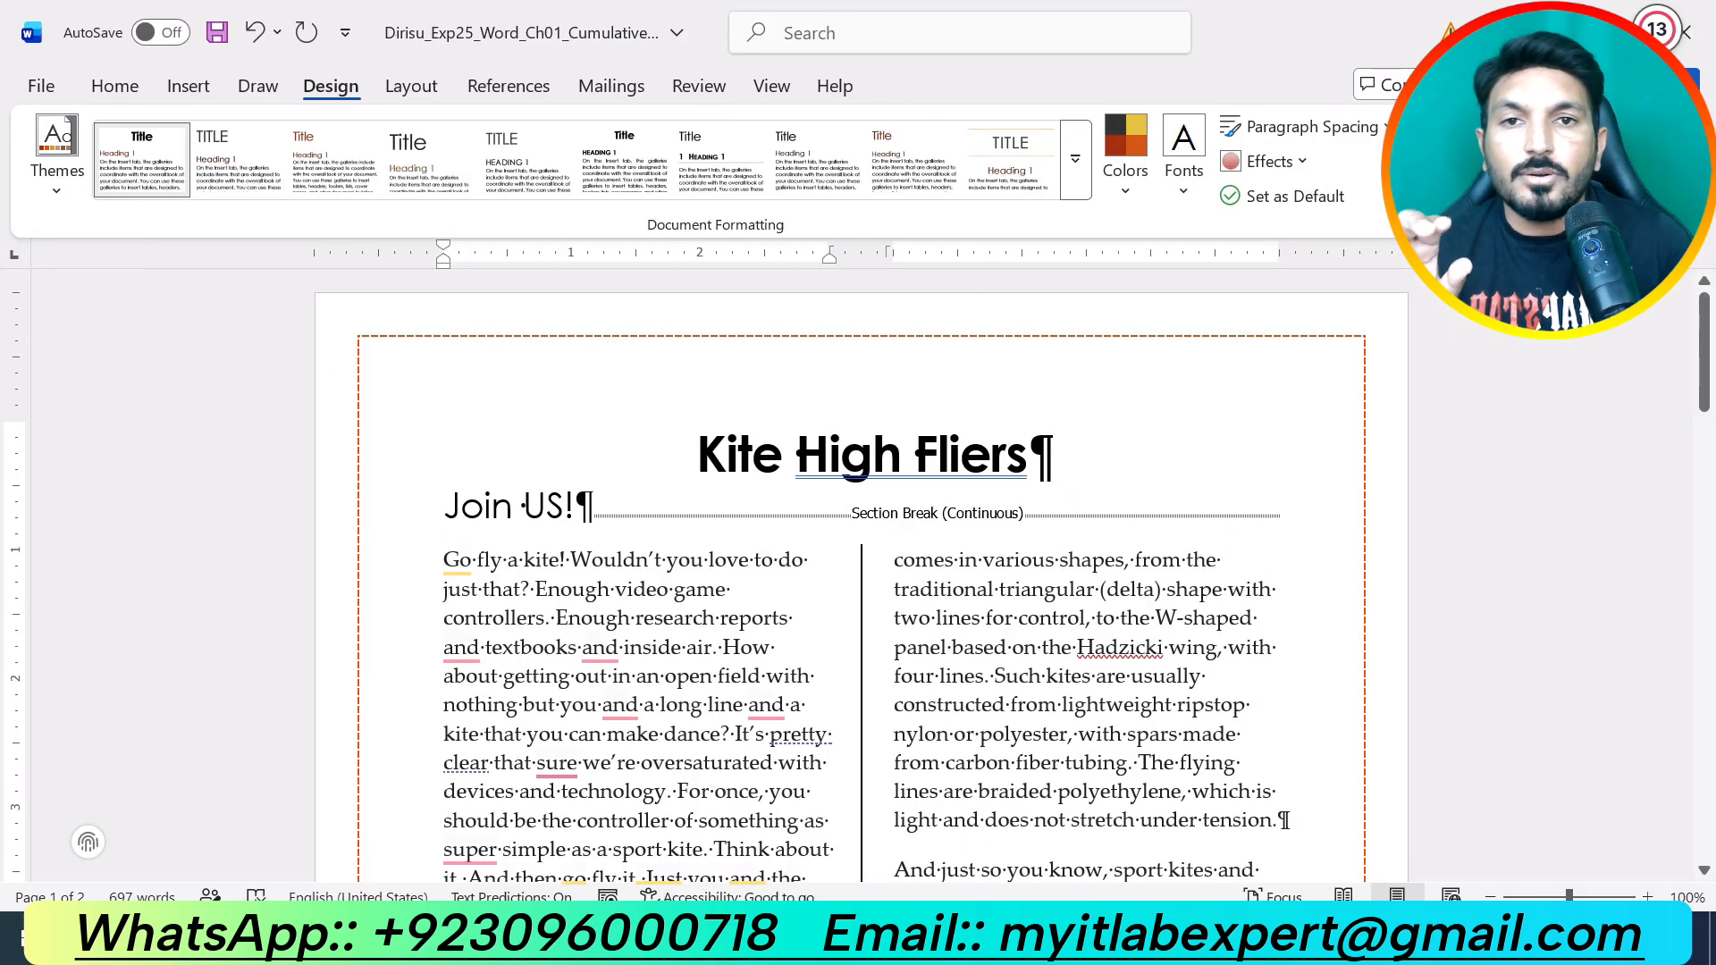